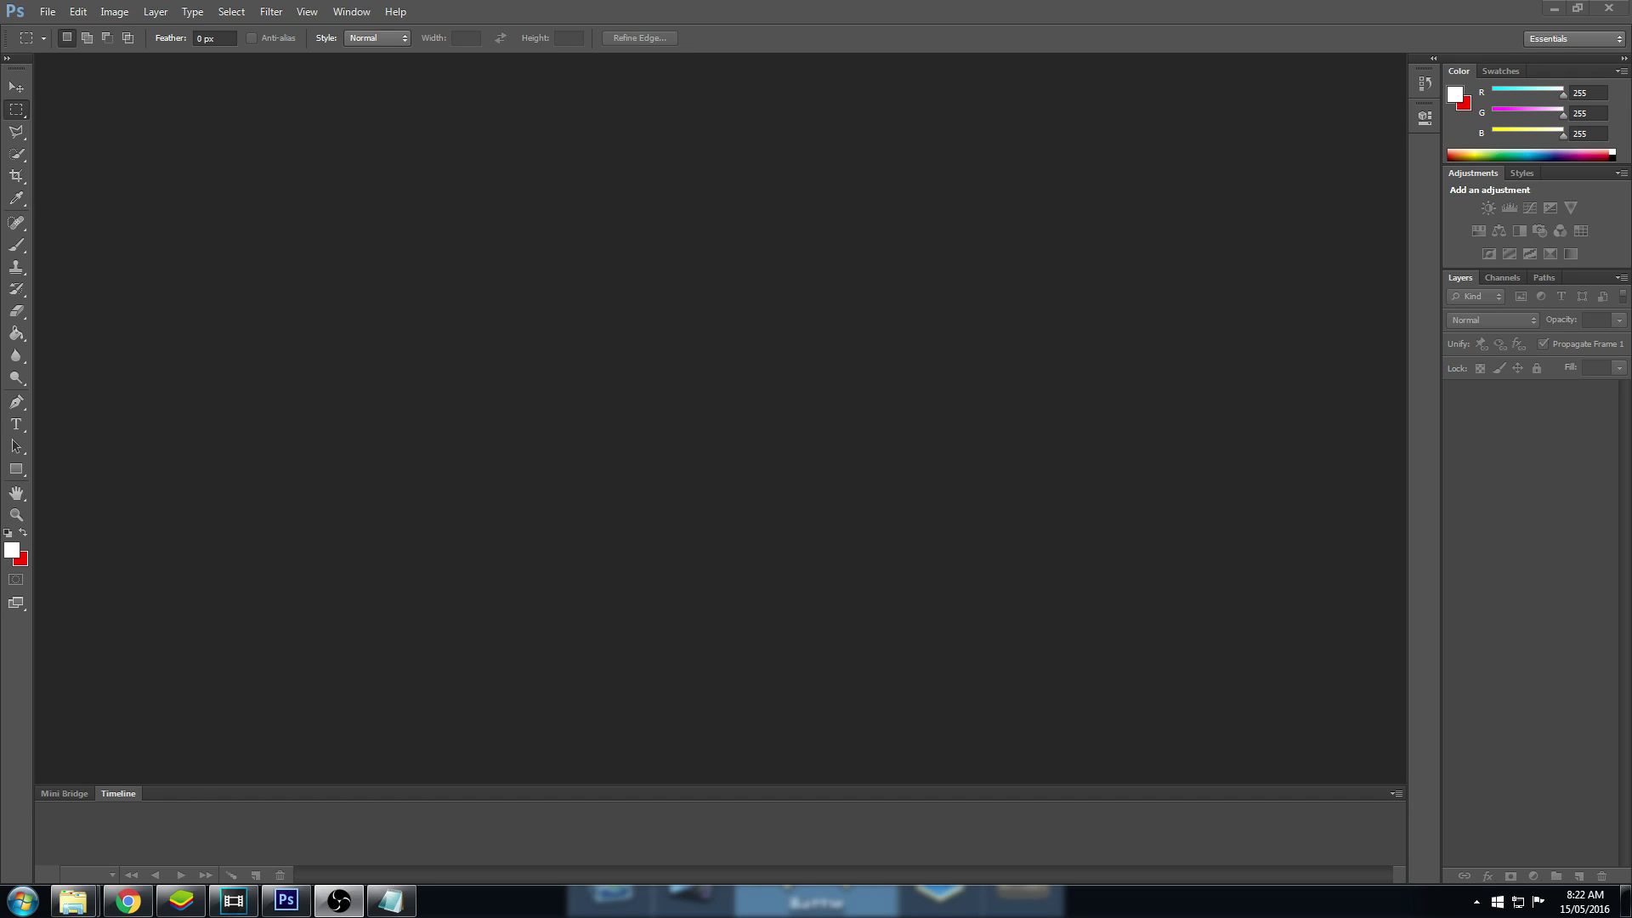
Step: Start a new document named ClashRoyaleOverlay using the Film & Video preset
click(48, 11)
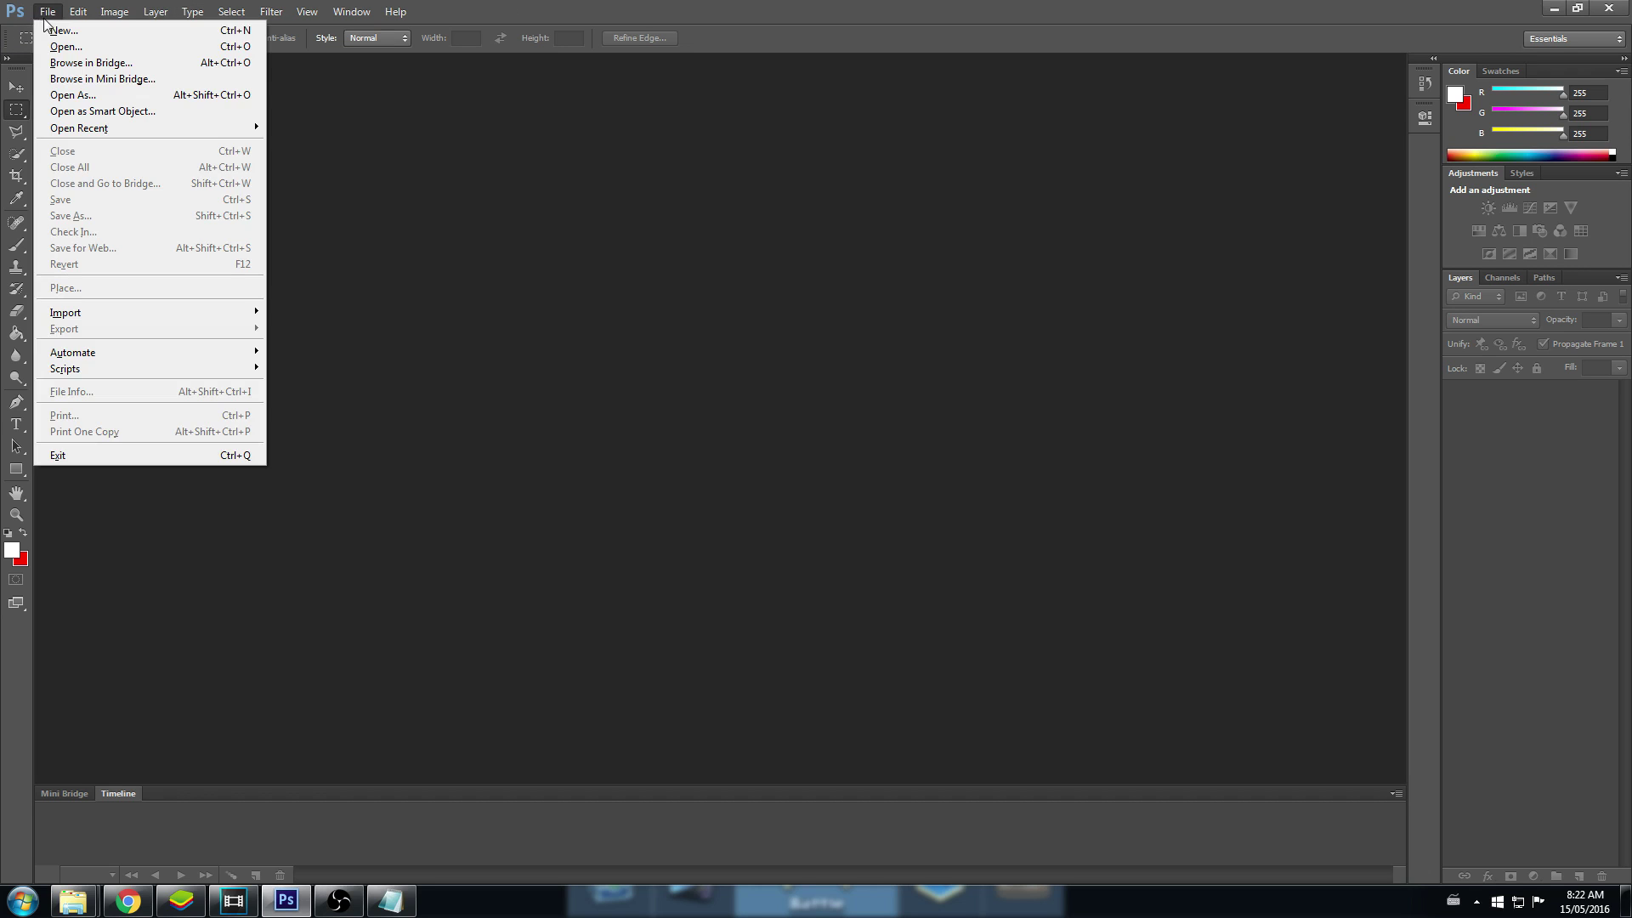
click(51, 29)
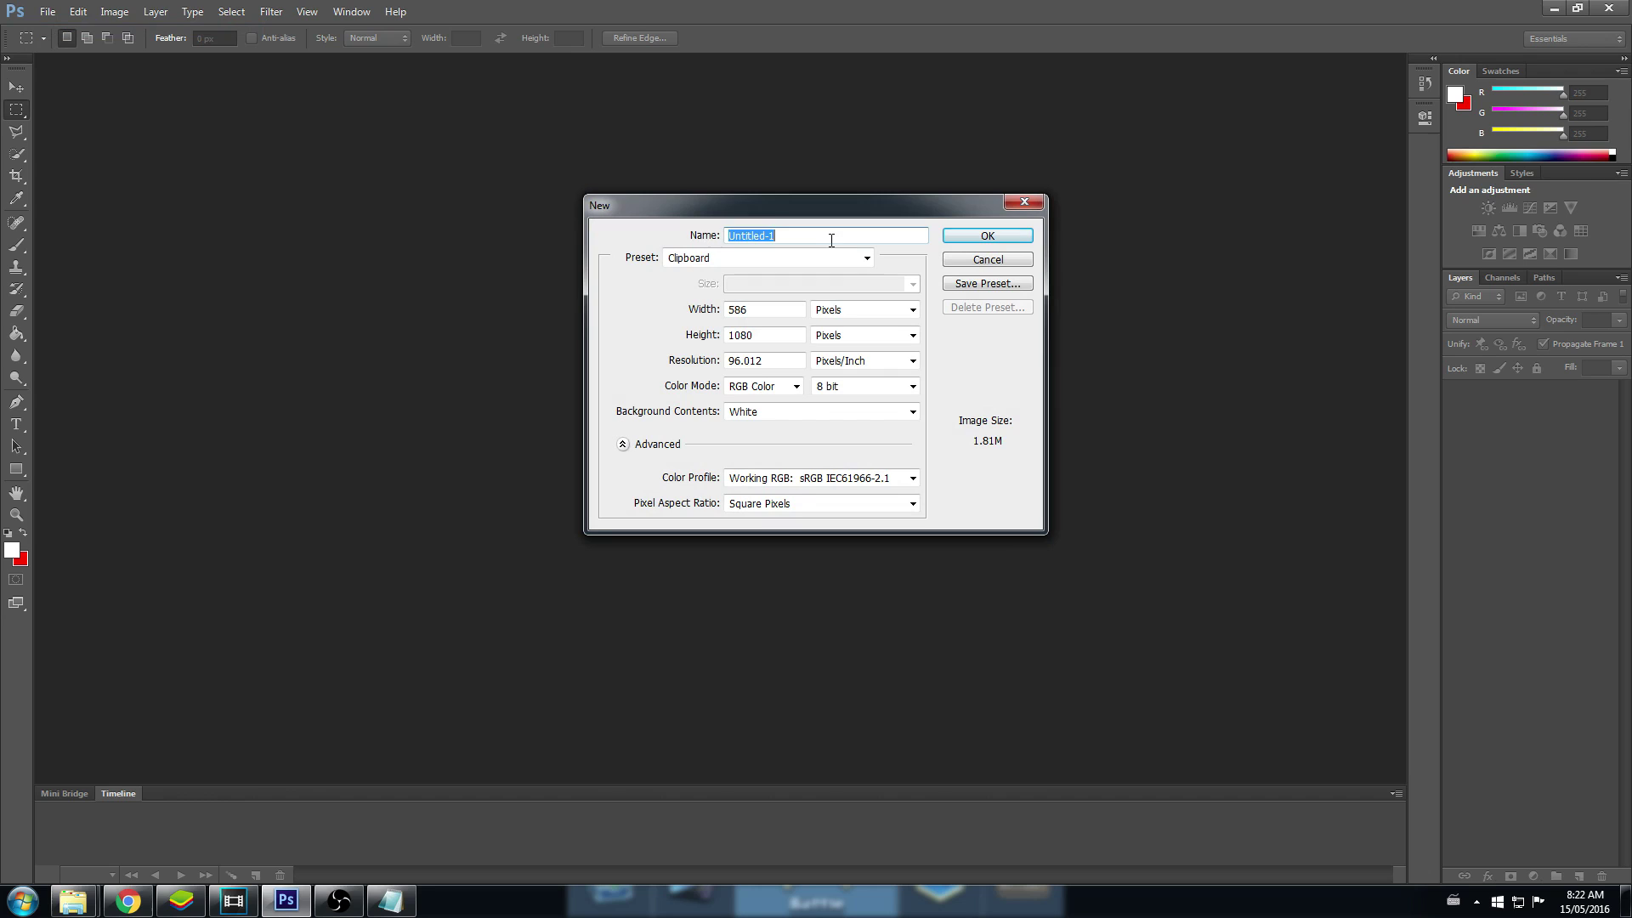
drag(830, 239, 331, 221)
text(ClashRoyaleOverlay)
click(765, 257)
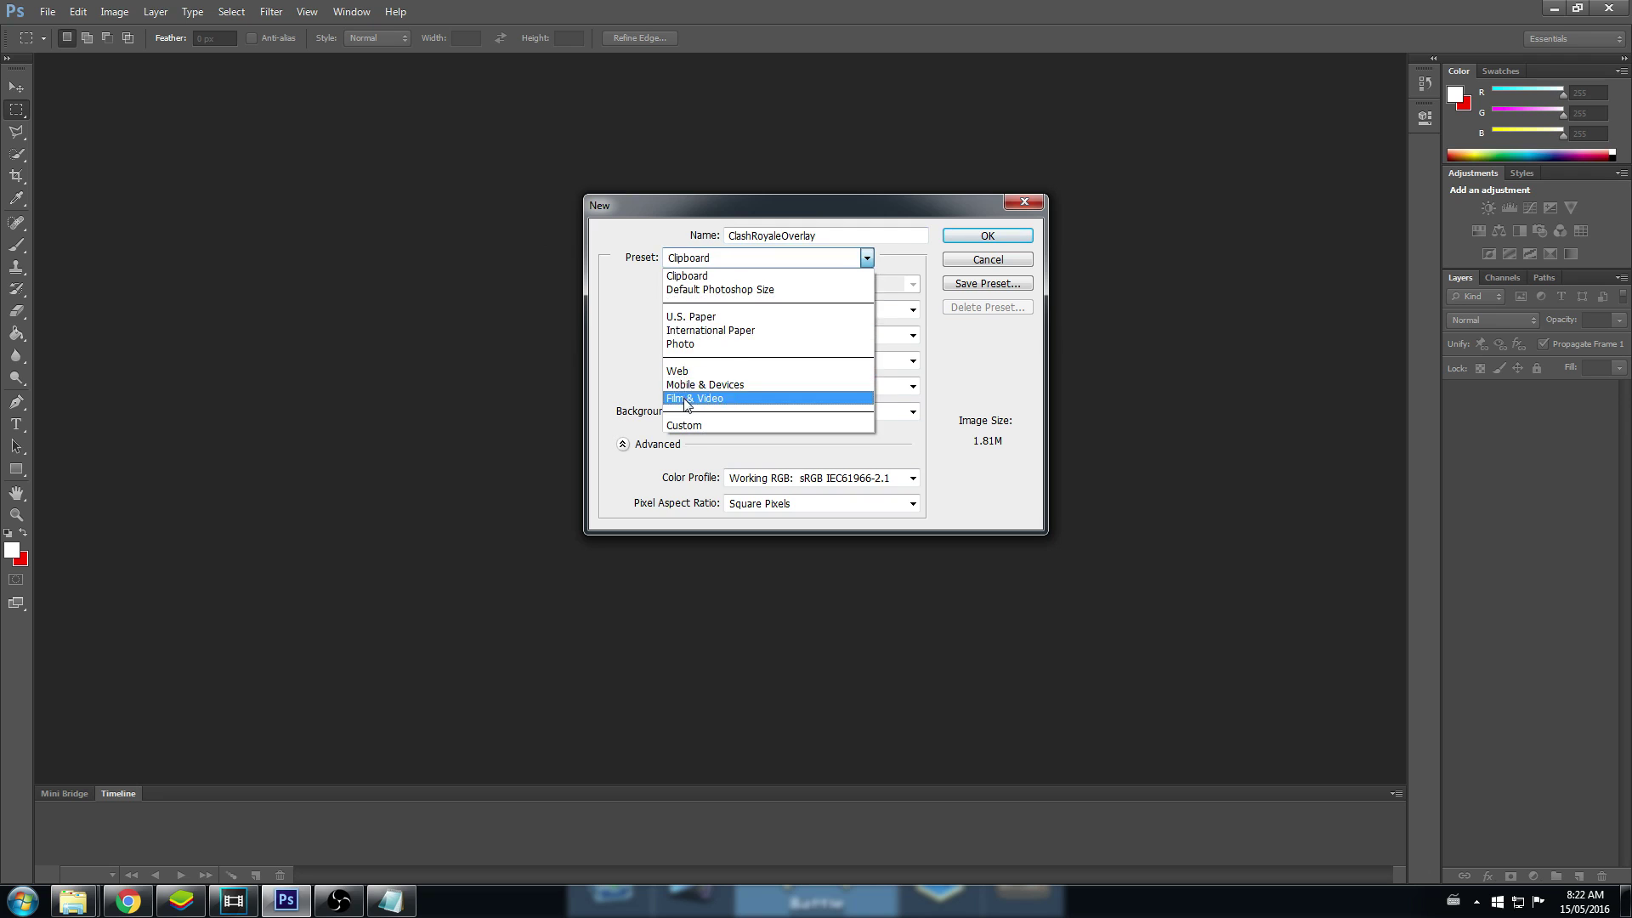
click(712, 395)
key(shift+Tab)
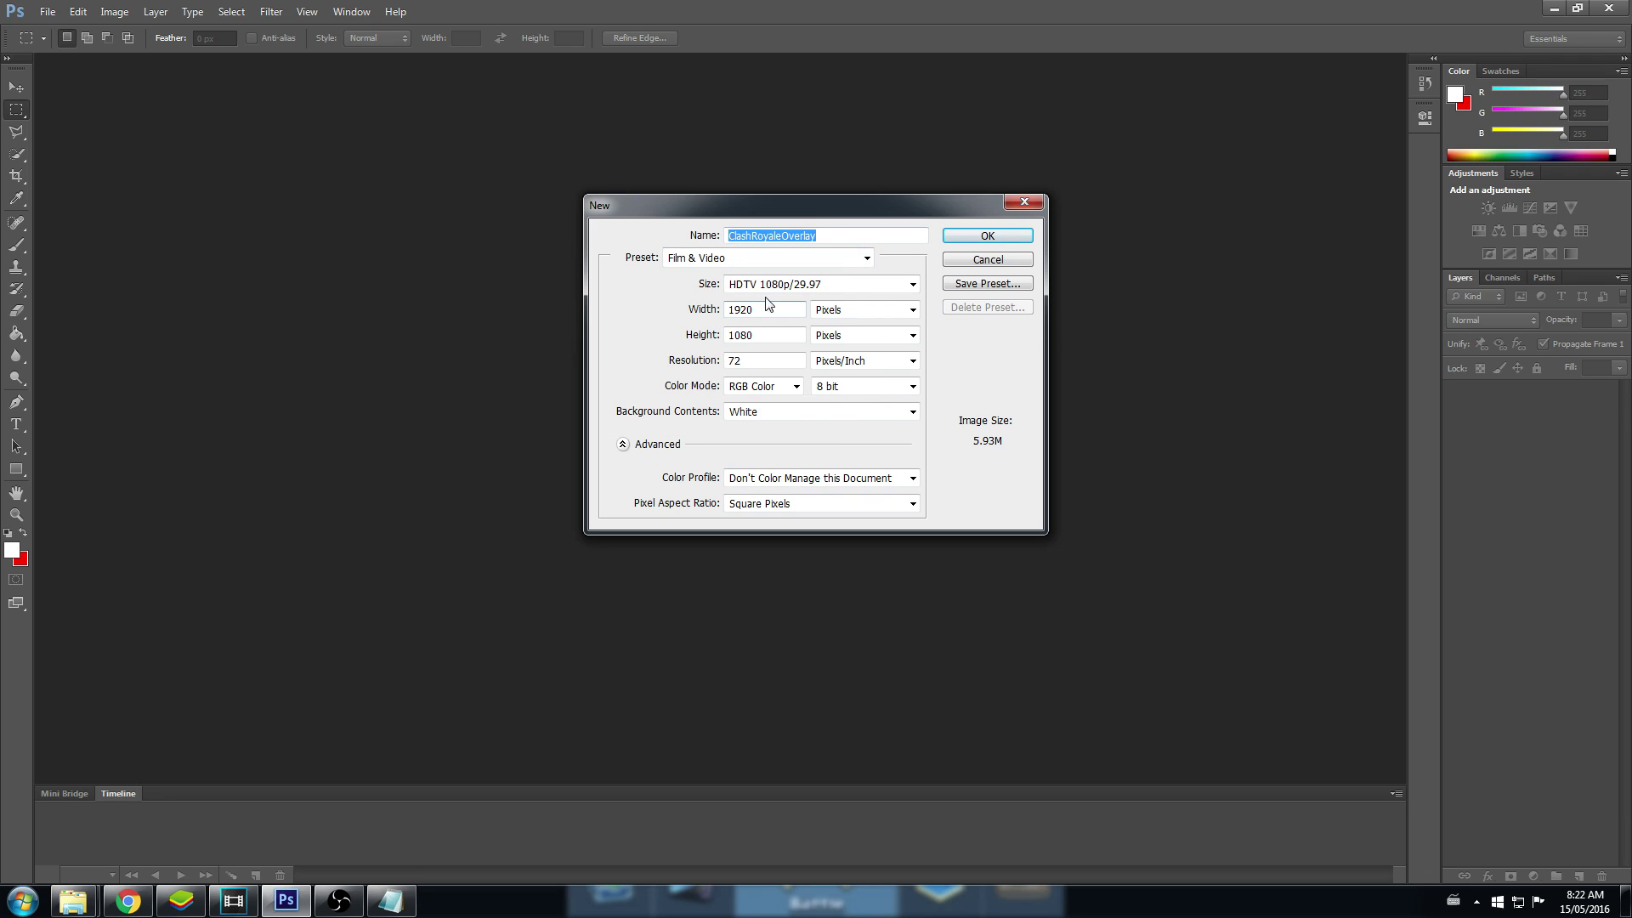
Step: Set the size to HDTV 1080p/29.97 (1920×1080) and create the document
click(780, 289)
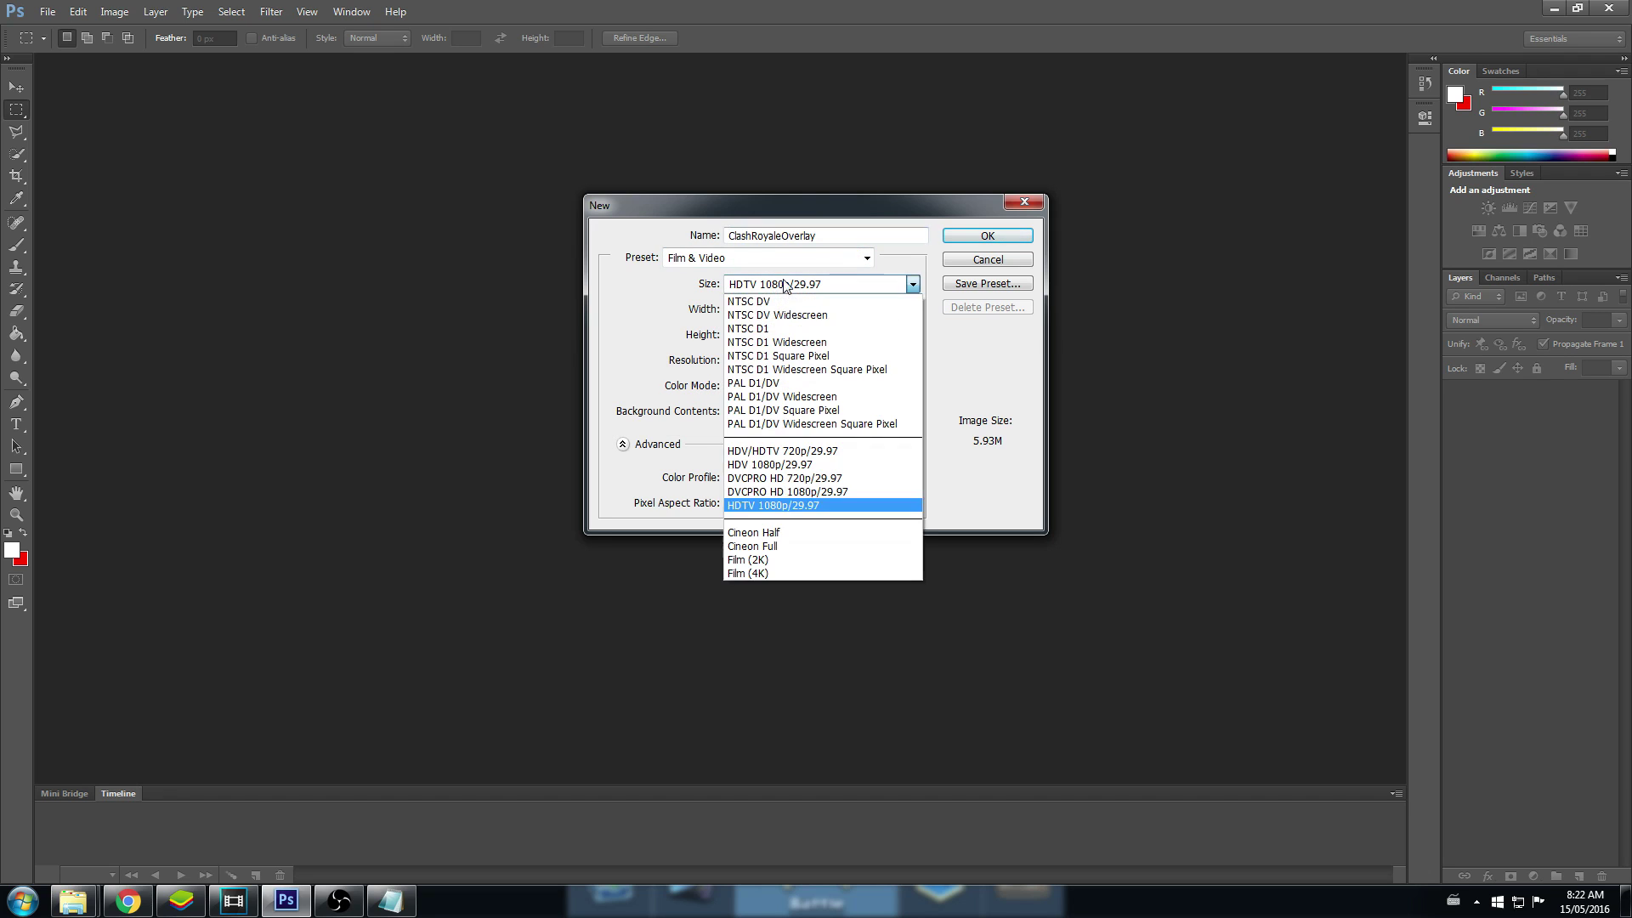
click(778, 503)
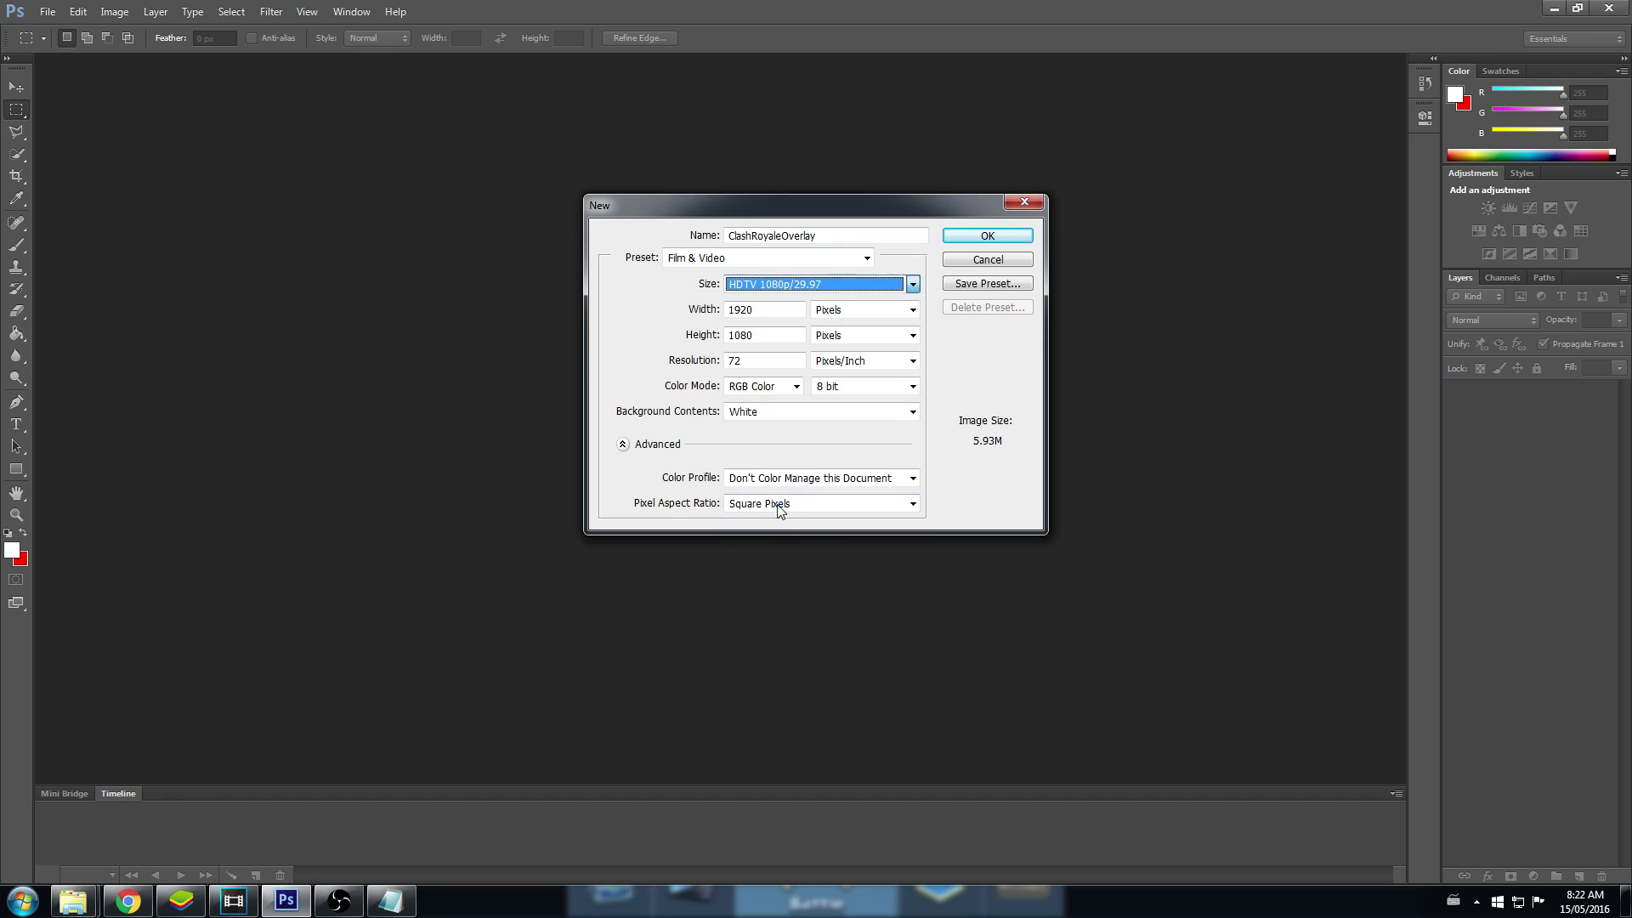
click(765, 288)
click(765, 442)
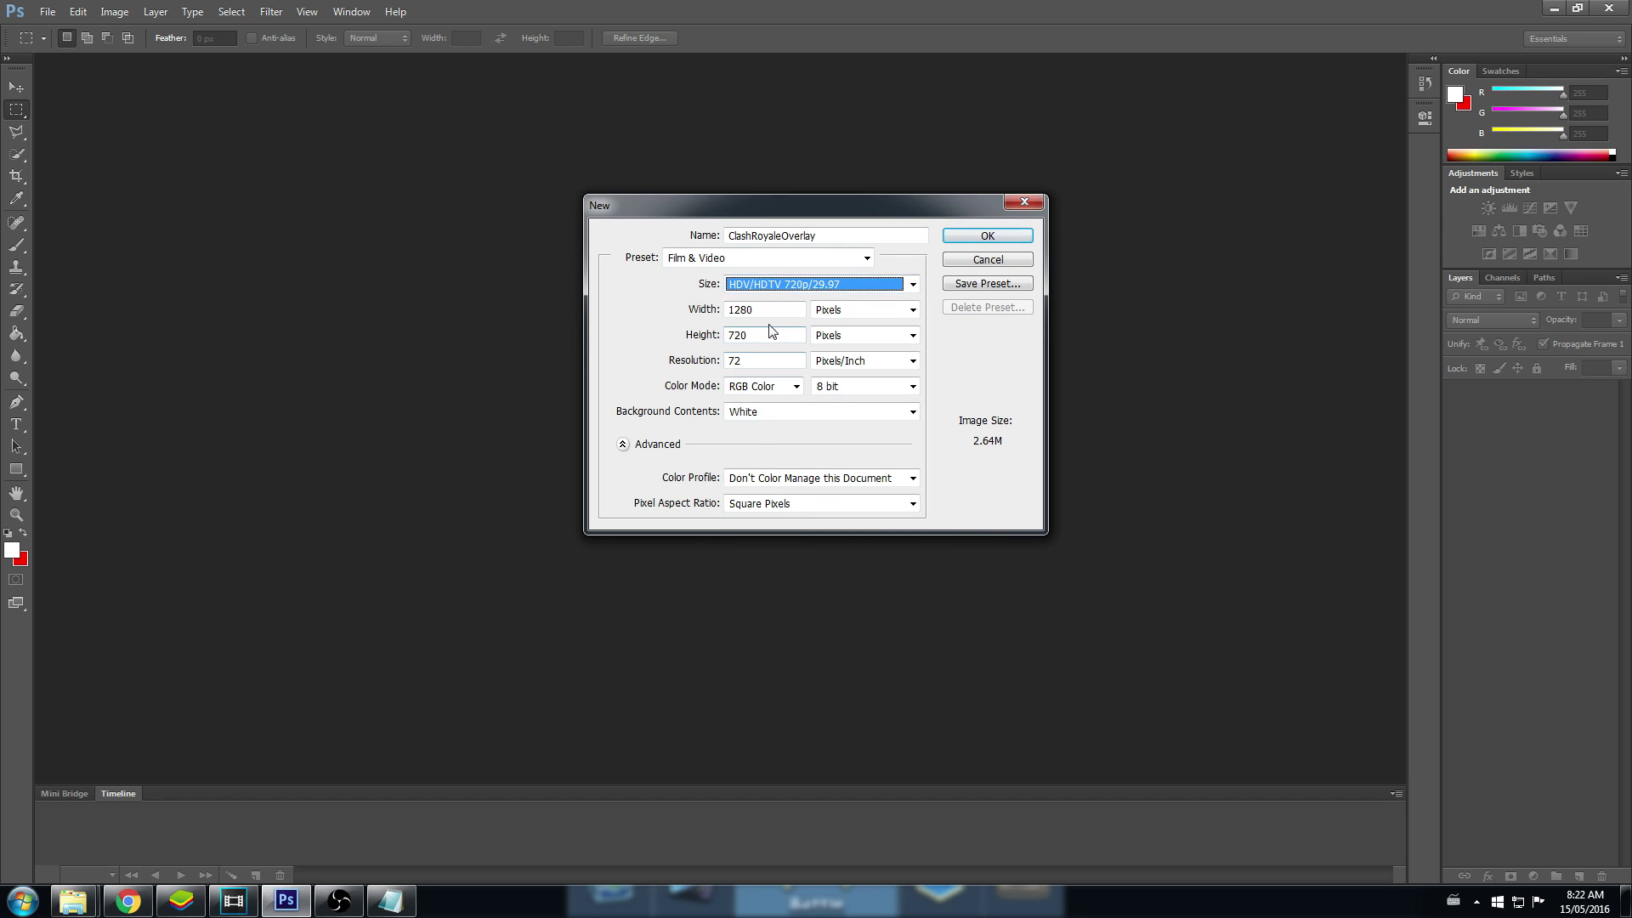
click(762, 258)
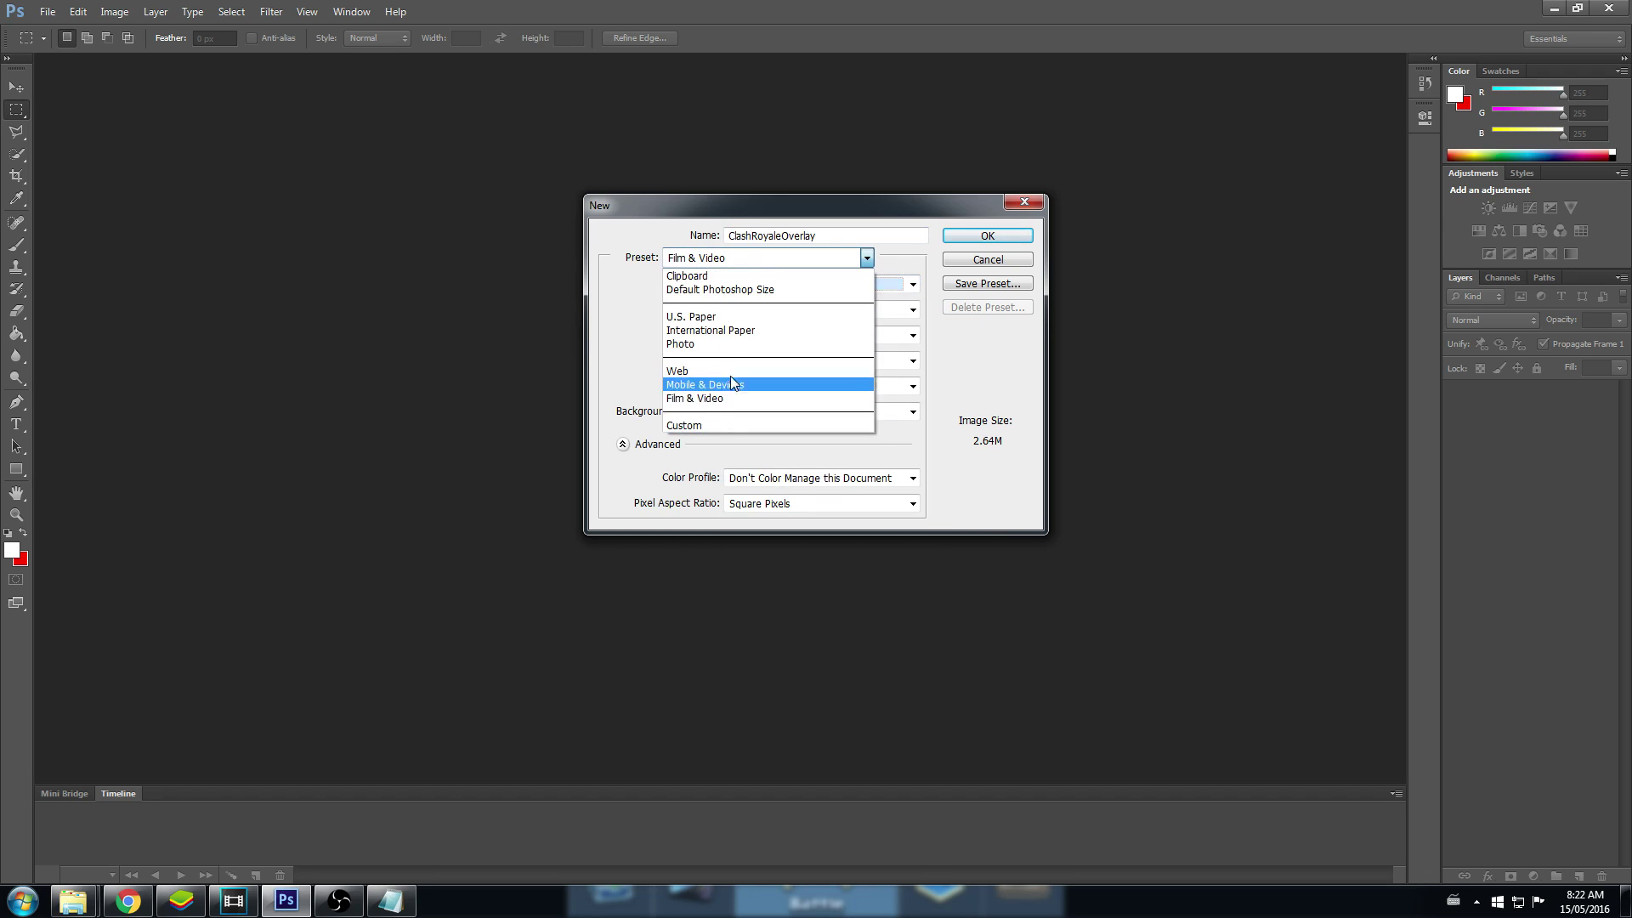
click(705, 429)
click(761, 258)
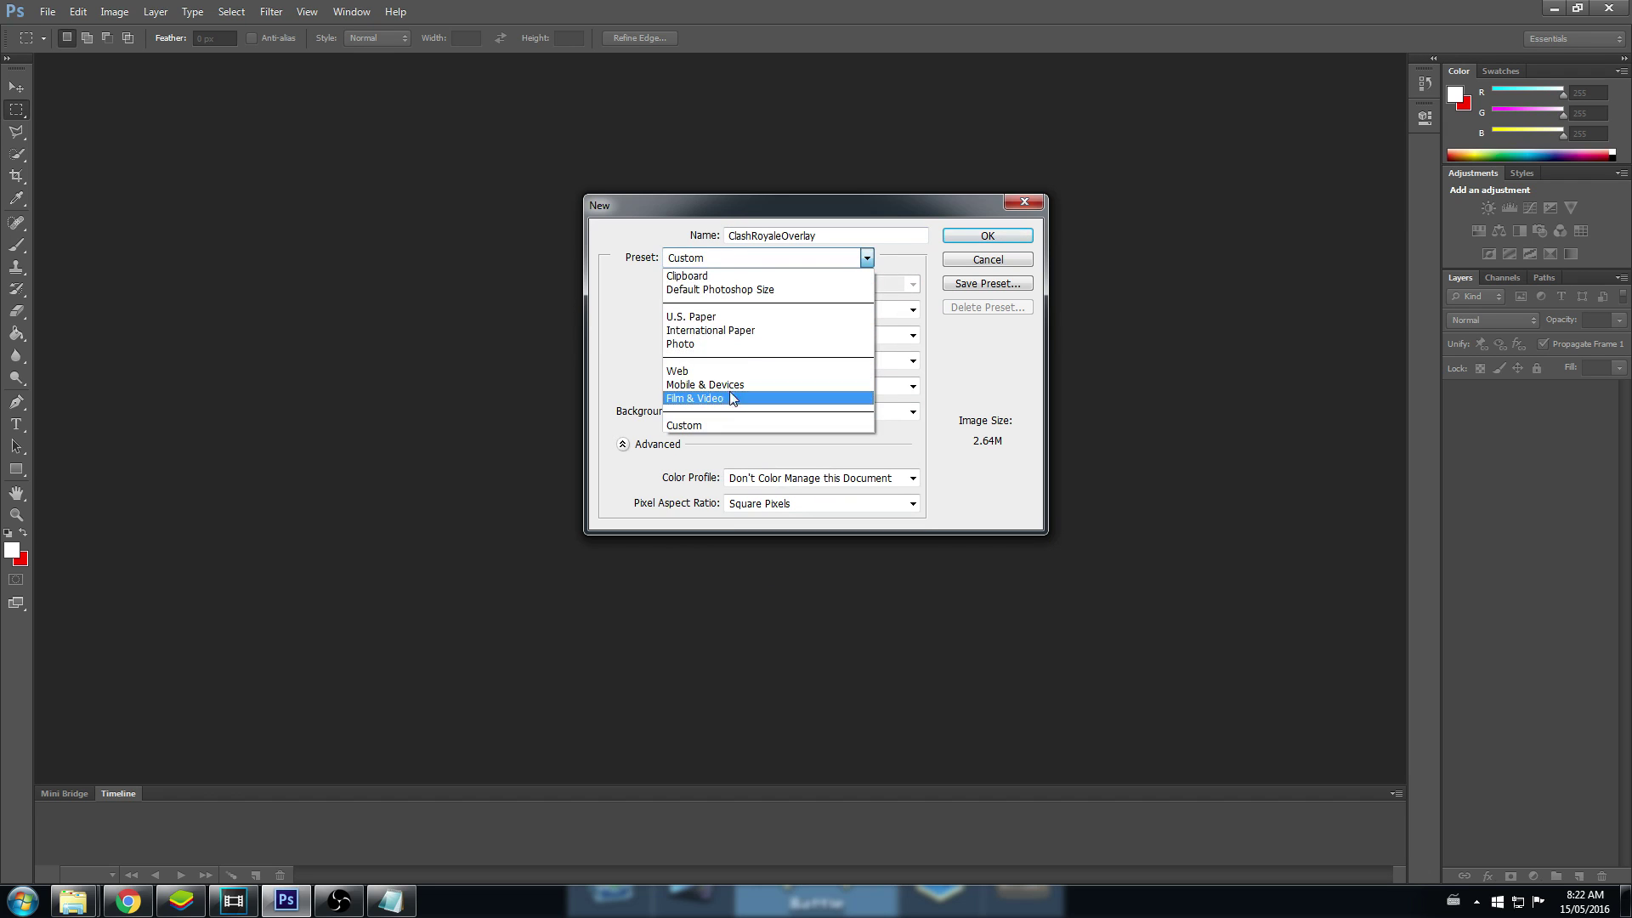
click(733, 399)
click(779, 284)
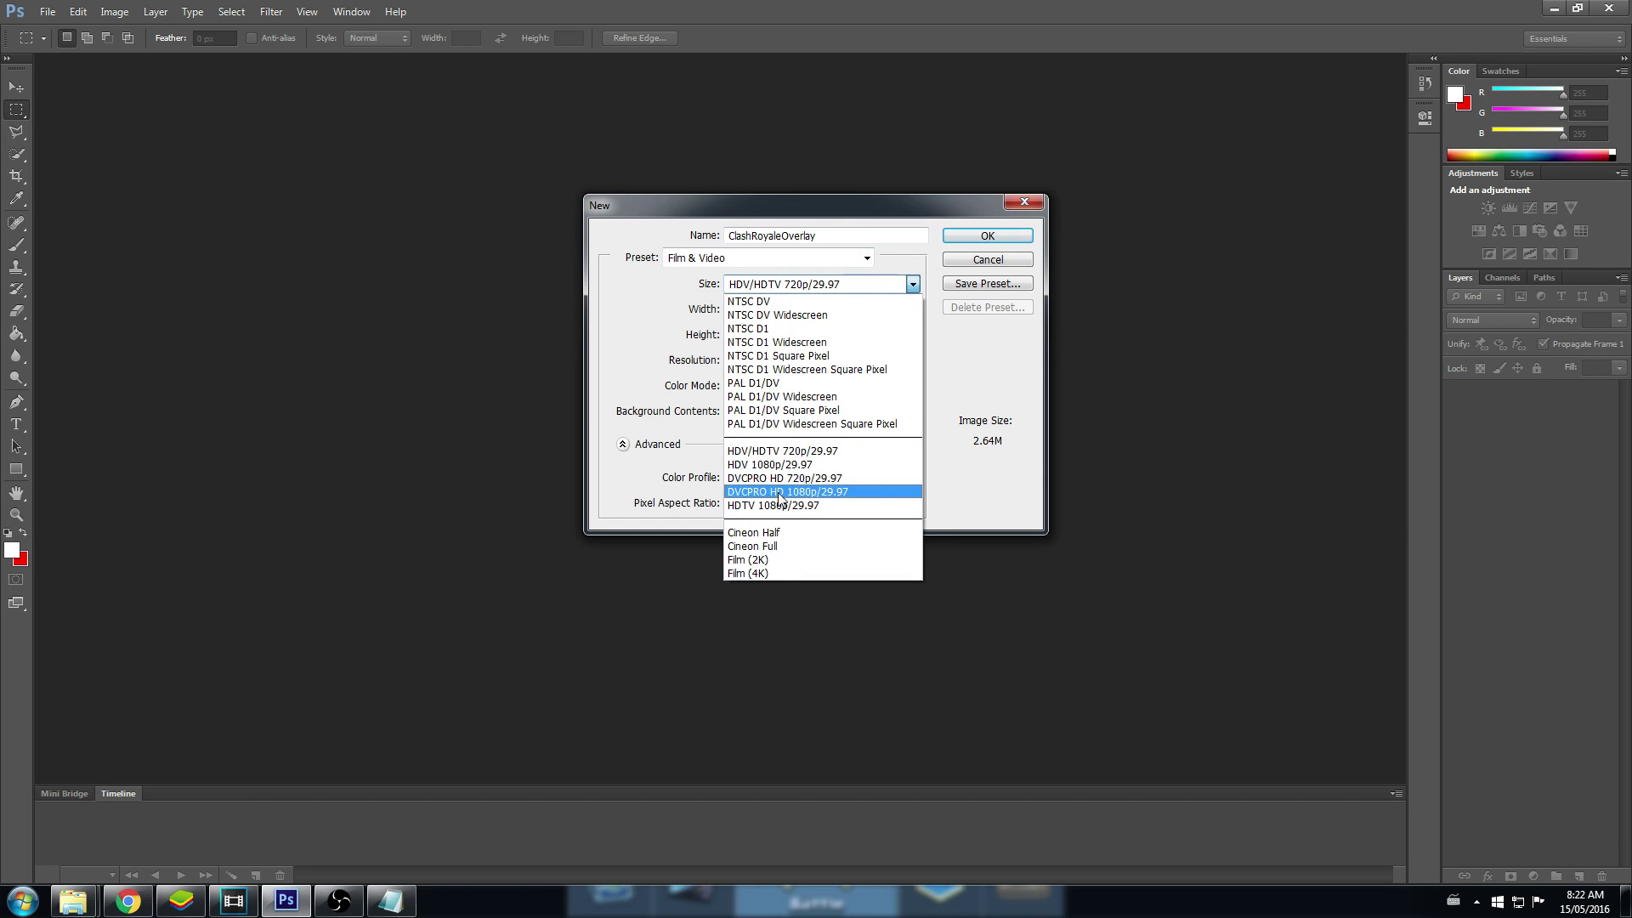
click(773, 519)
click(978, 236)
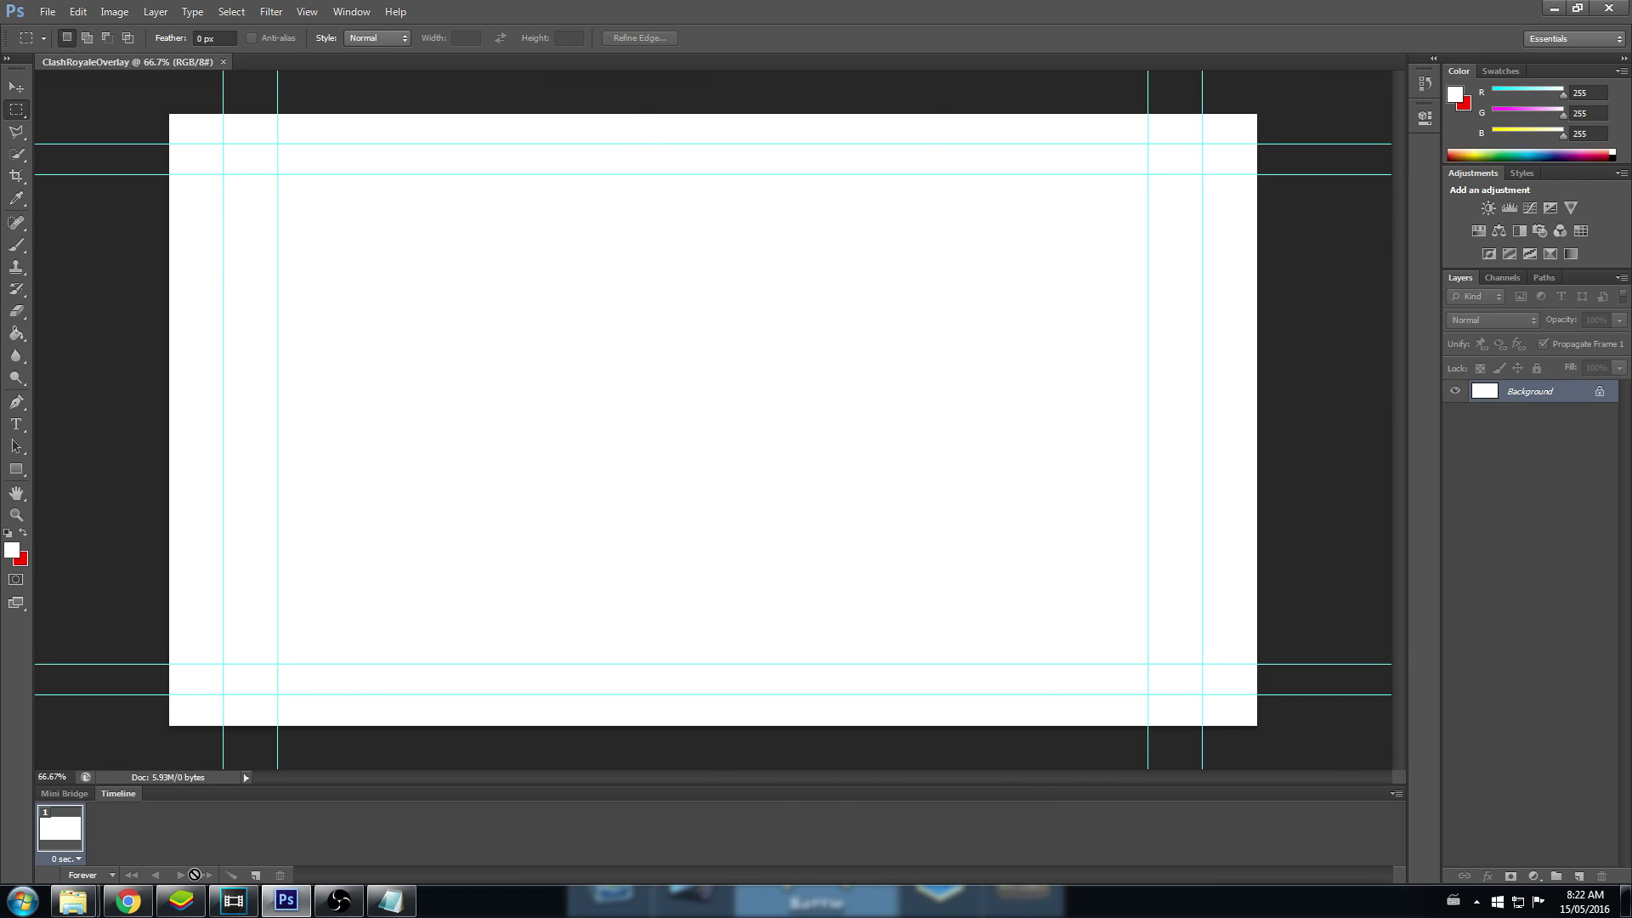
Step: Capture the Clash Royale game window with Greenshot and paste it into ClashRoyaleOverlay as Layer 1
click(181, 900)
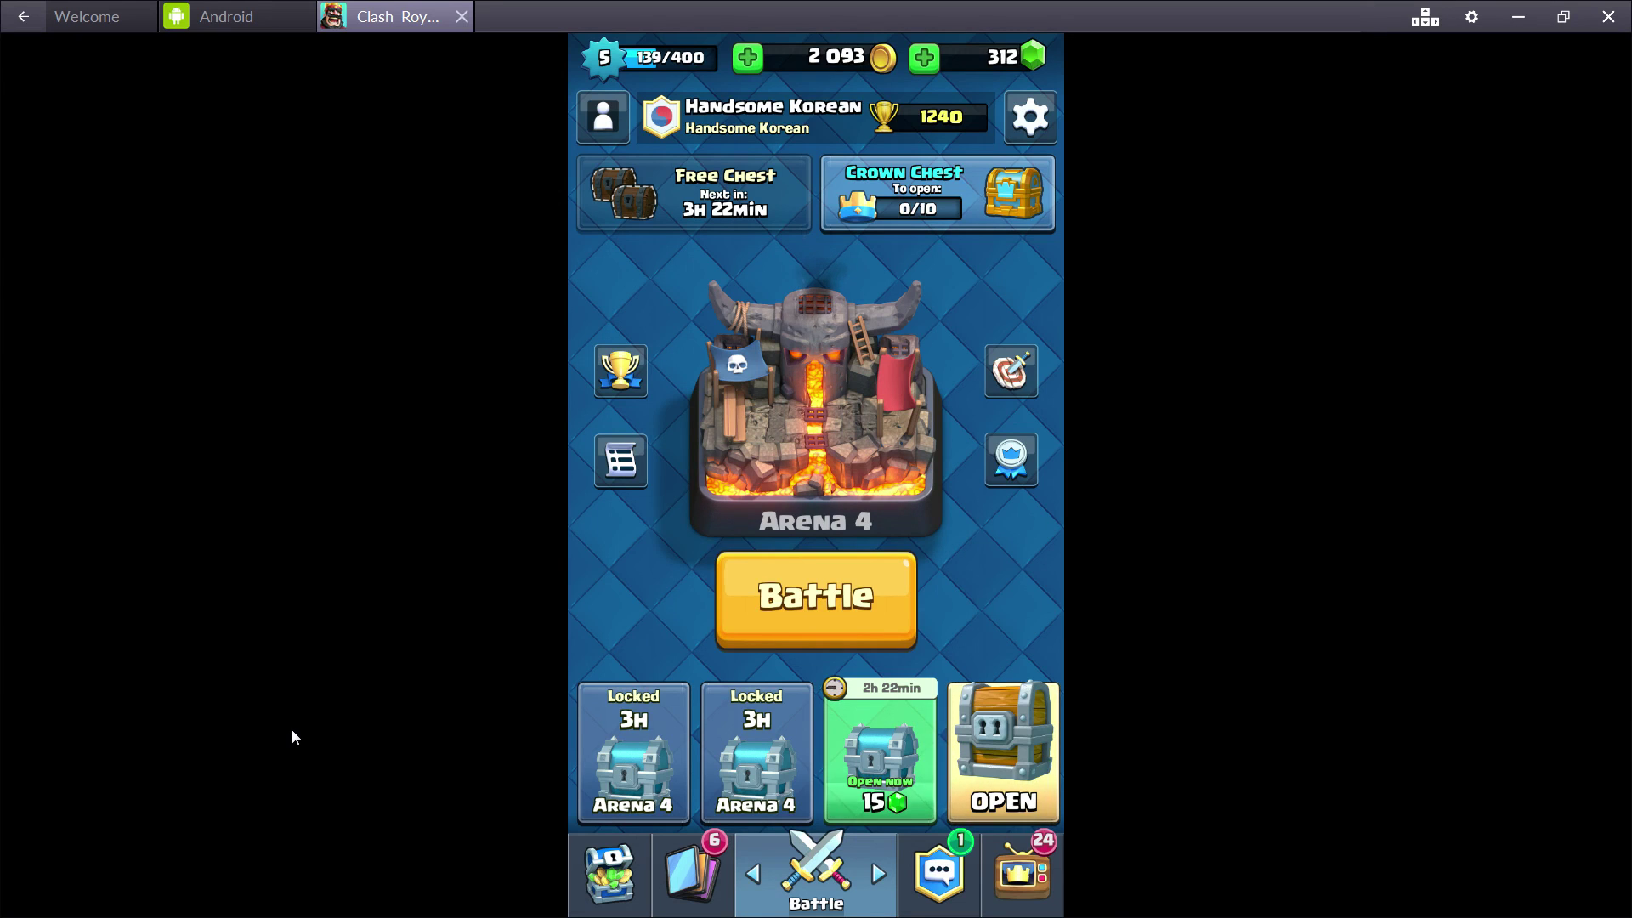
key(Print)
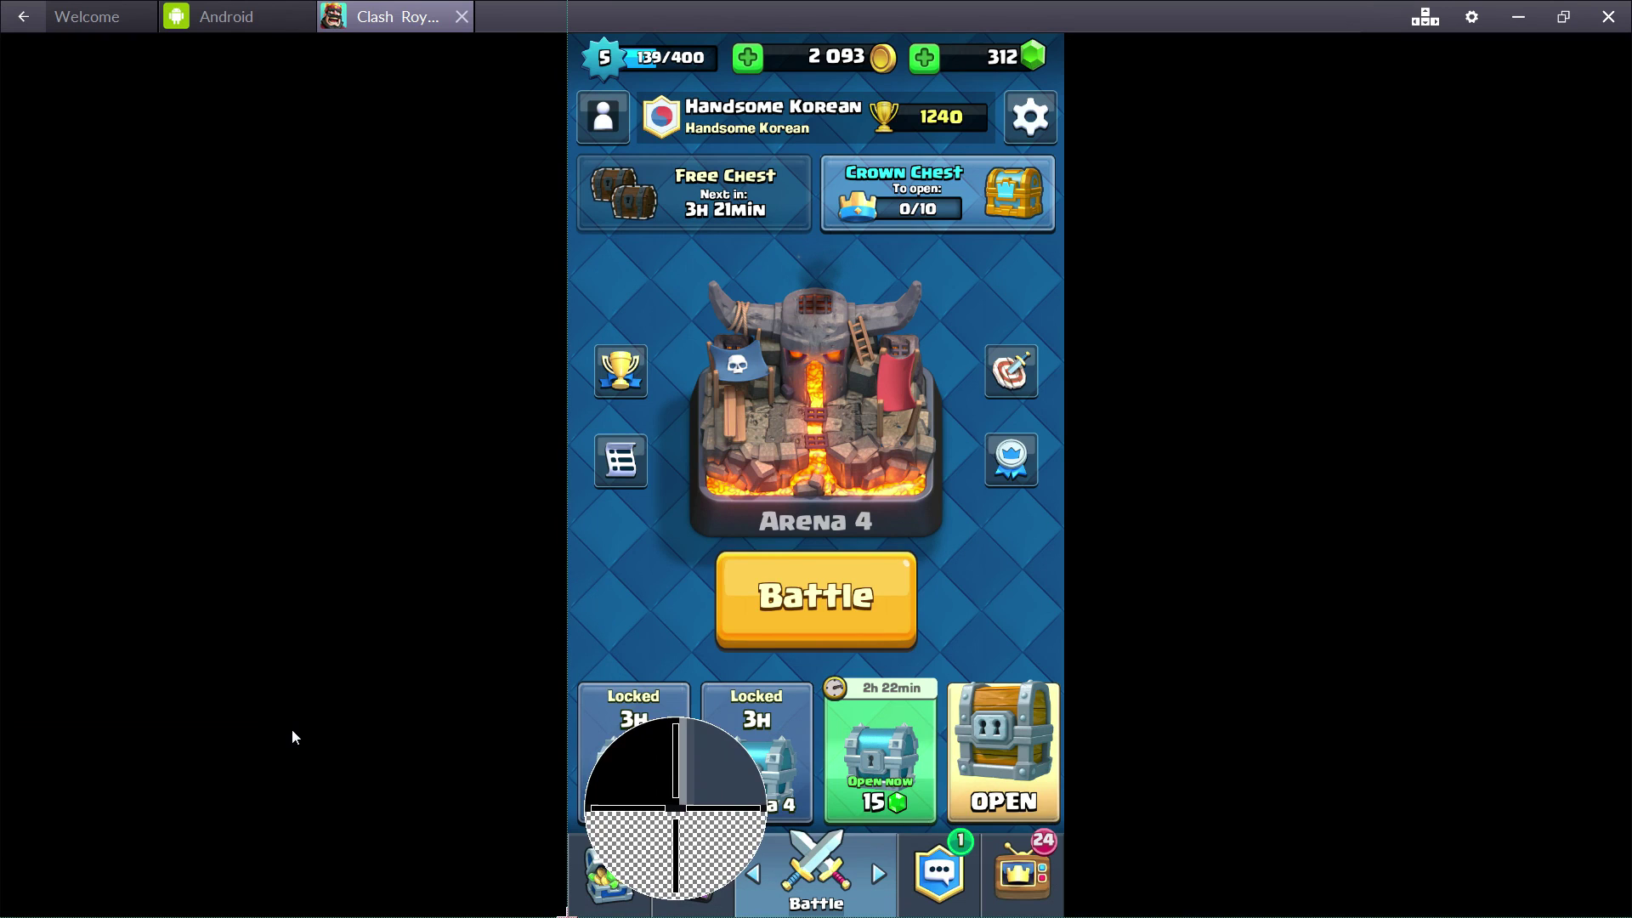
drag(567, 916, 1044, 142)
drag(937, 189, 1064, 1)
click(1130, 64)
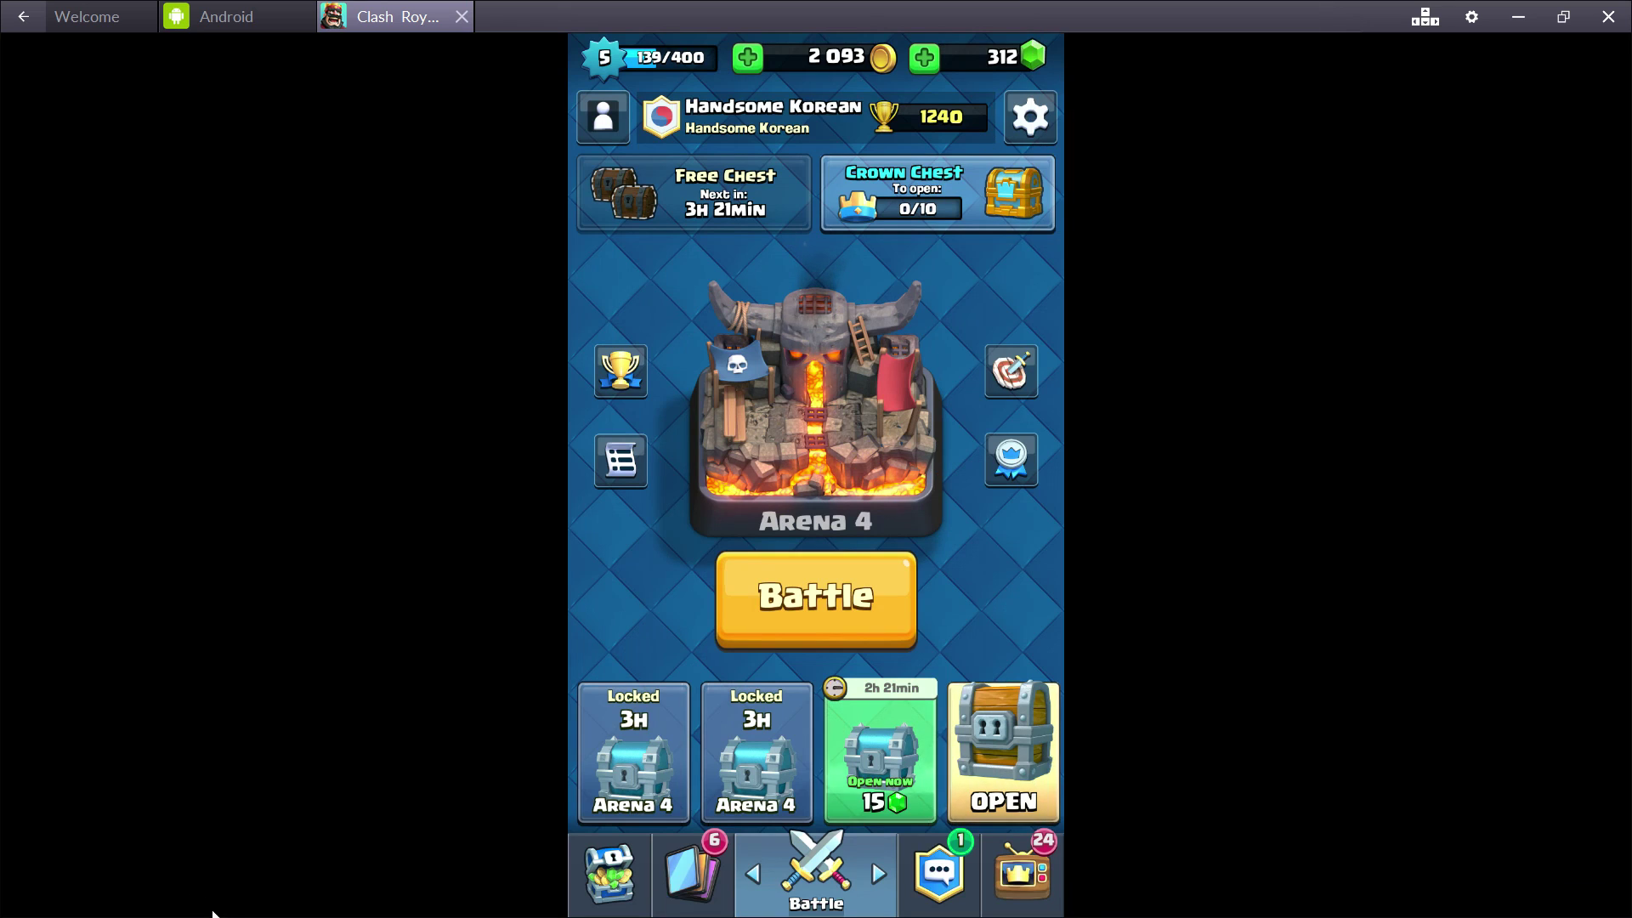
key(alt+Tab)
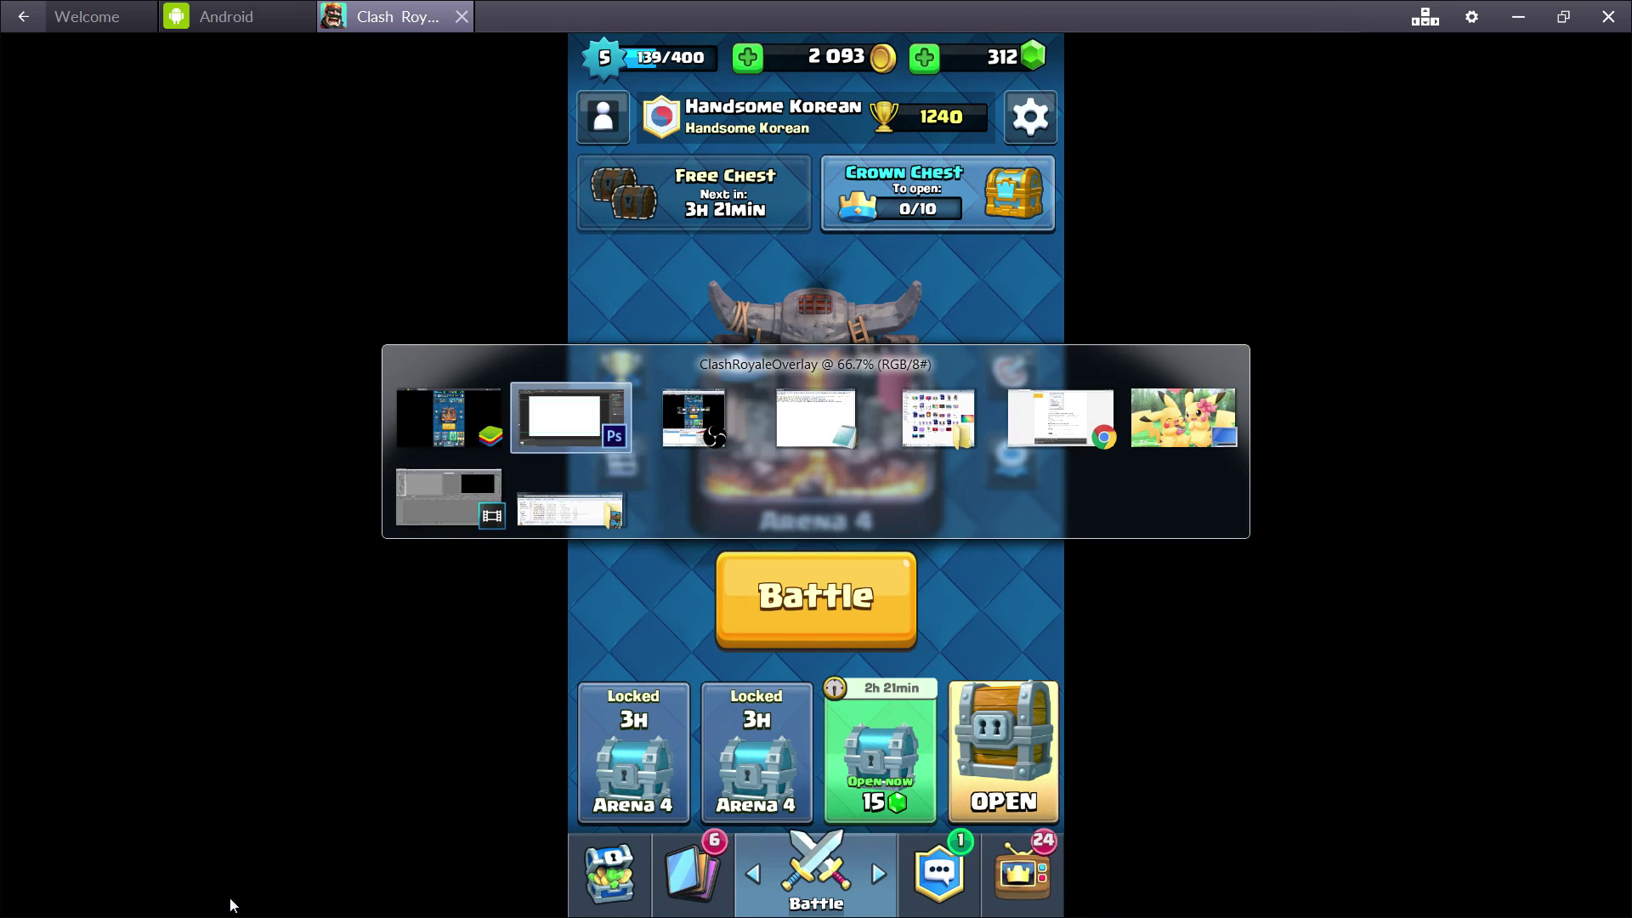
click(536, 447)
key(ctrl+v)
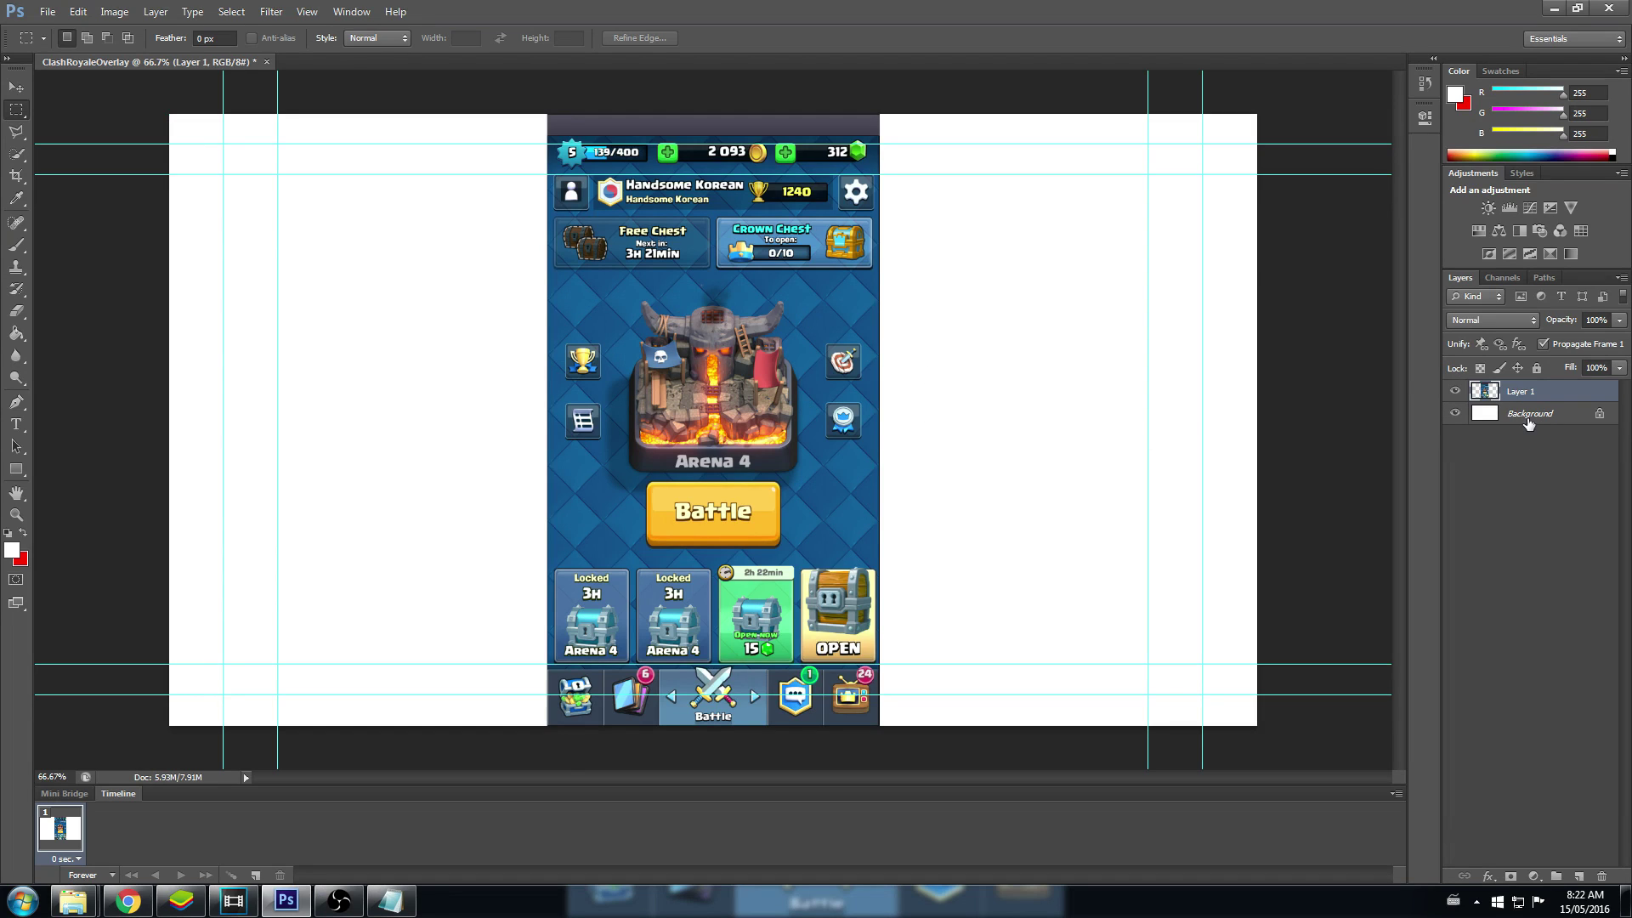
Step: Hide the white Background layer so the screenshot sits on a transparent canvas
click(1528, 417)
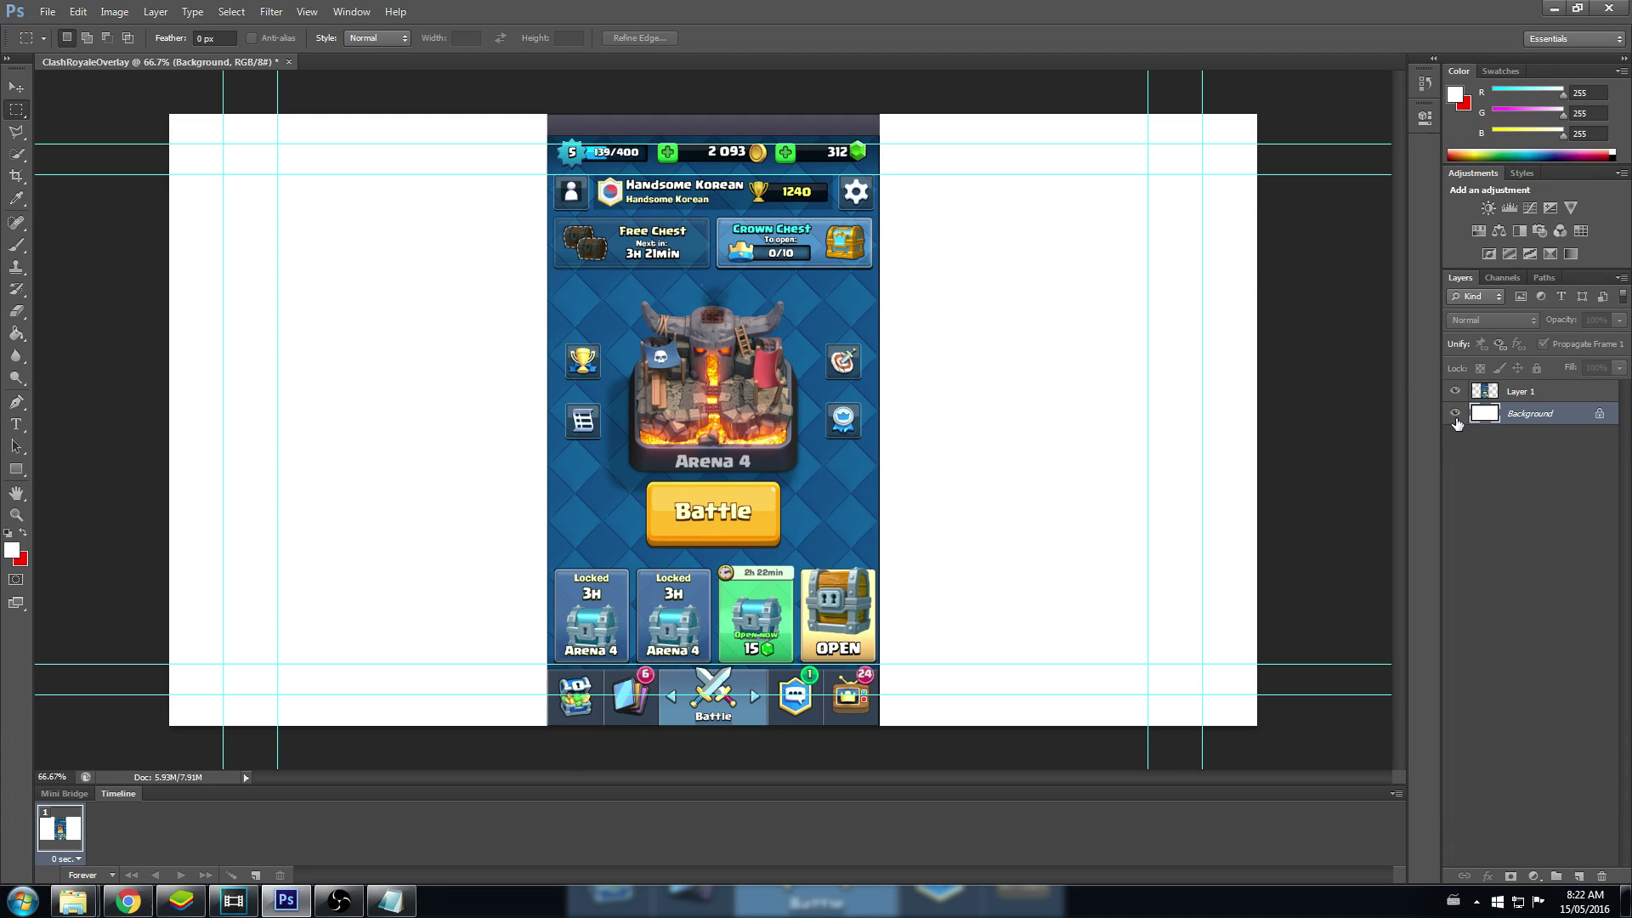
click(1455, 415)
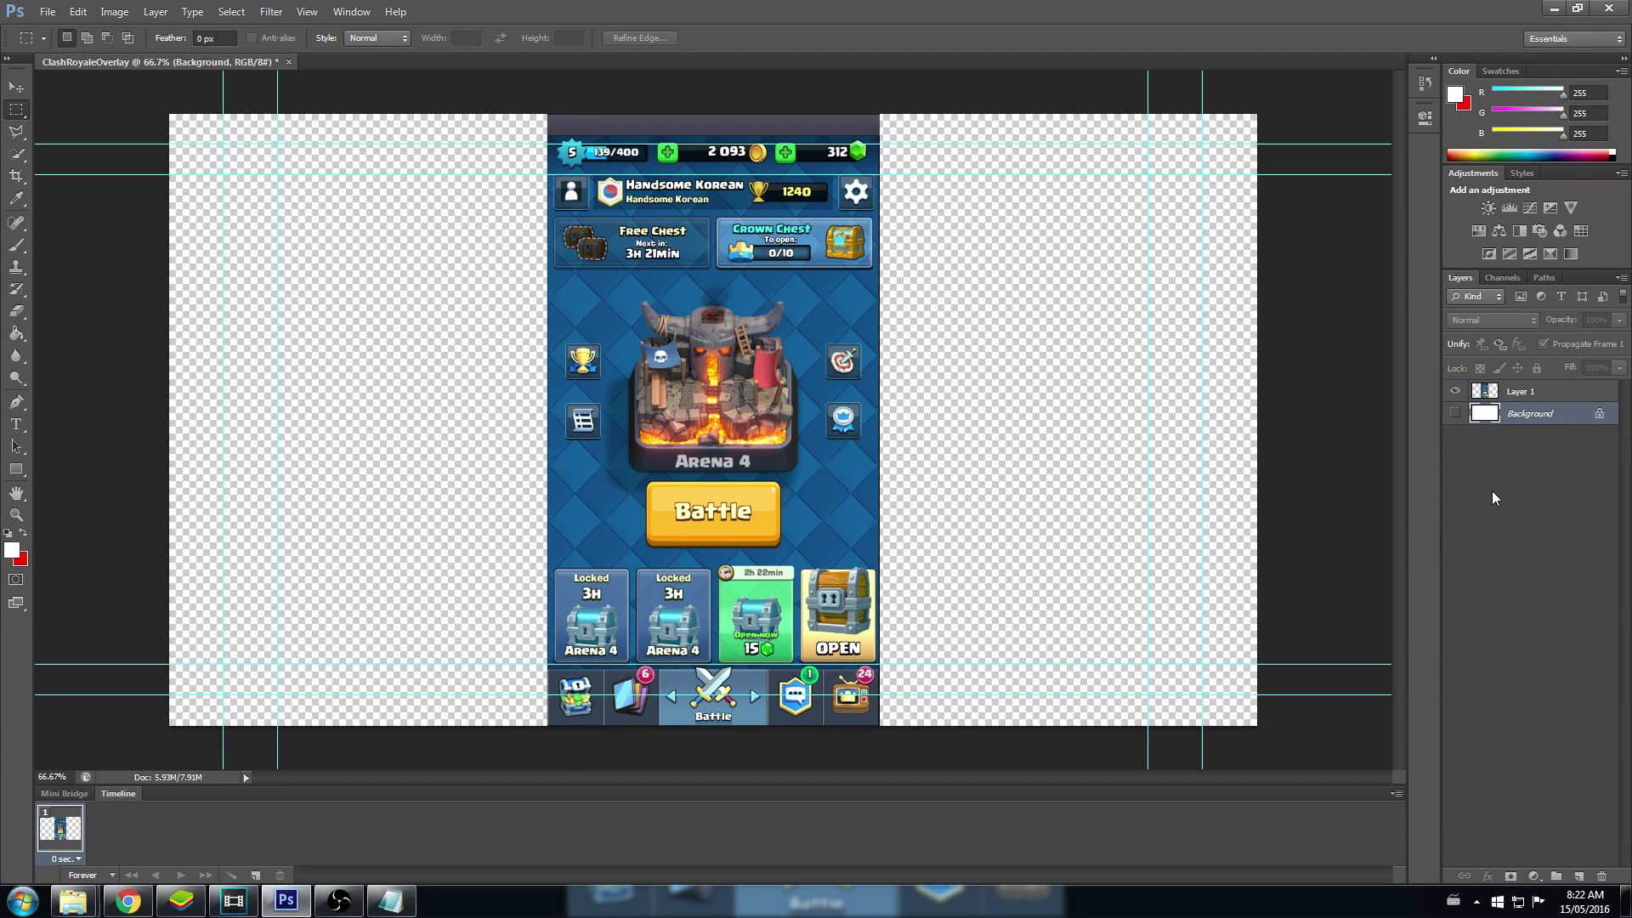
key(Print)
mouse_move(138, 907)
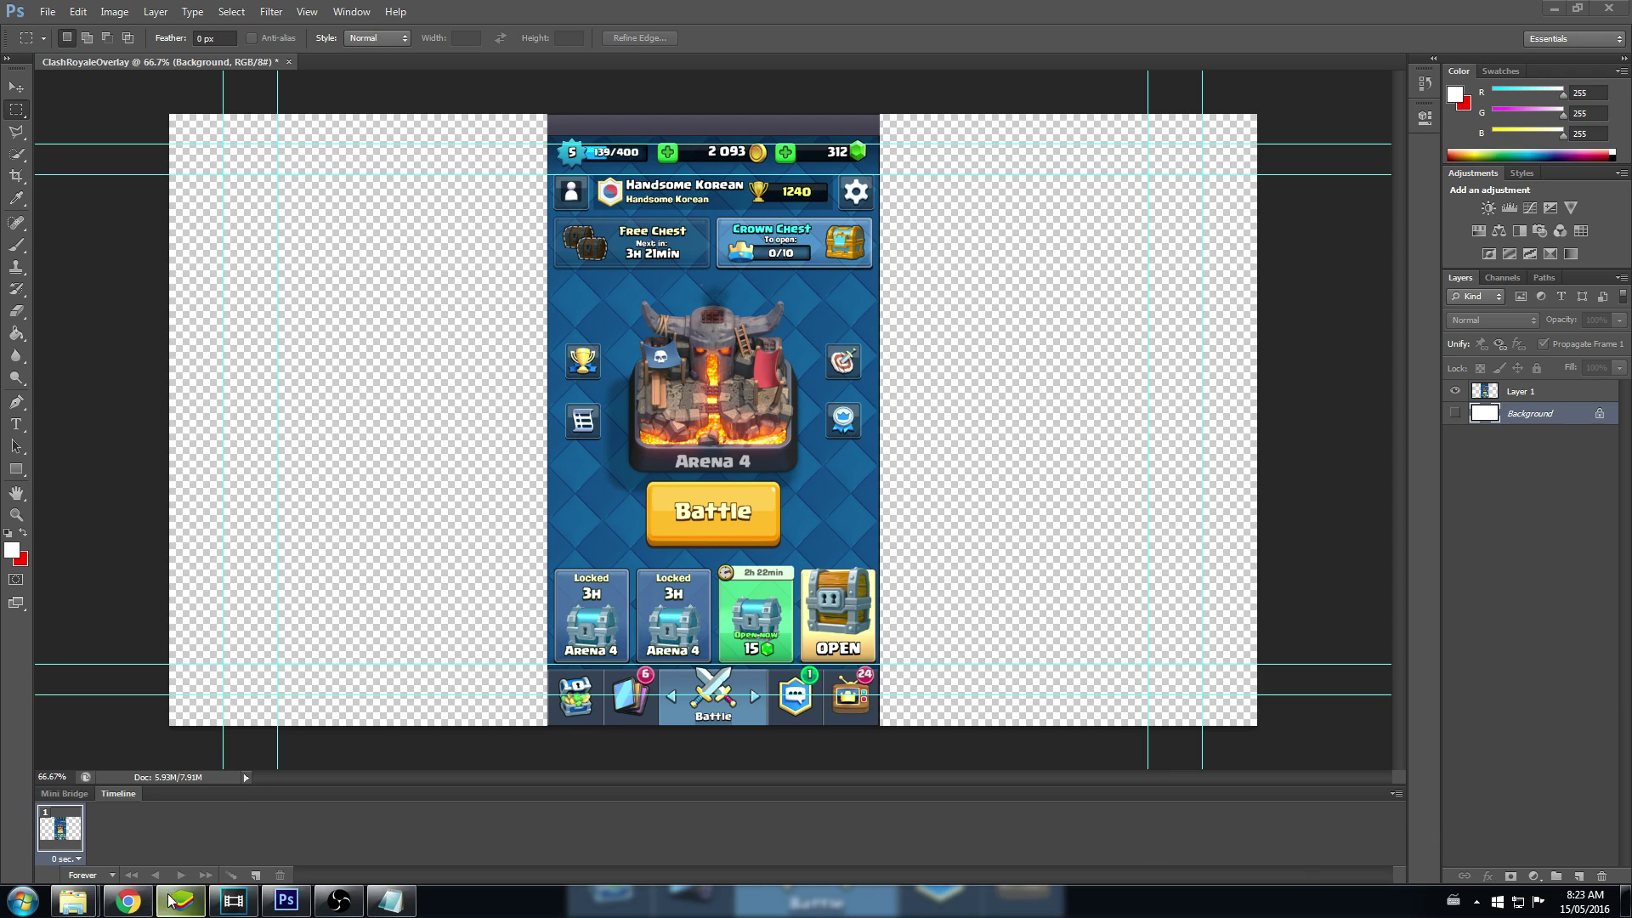
Step: In Chrome, return to the Color gradient image results and scroll to the grey-pink gradient
click(128, 900)
click(90, 10)
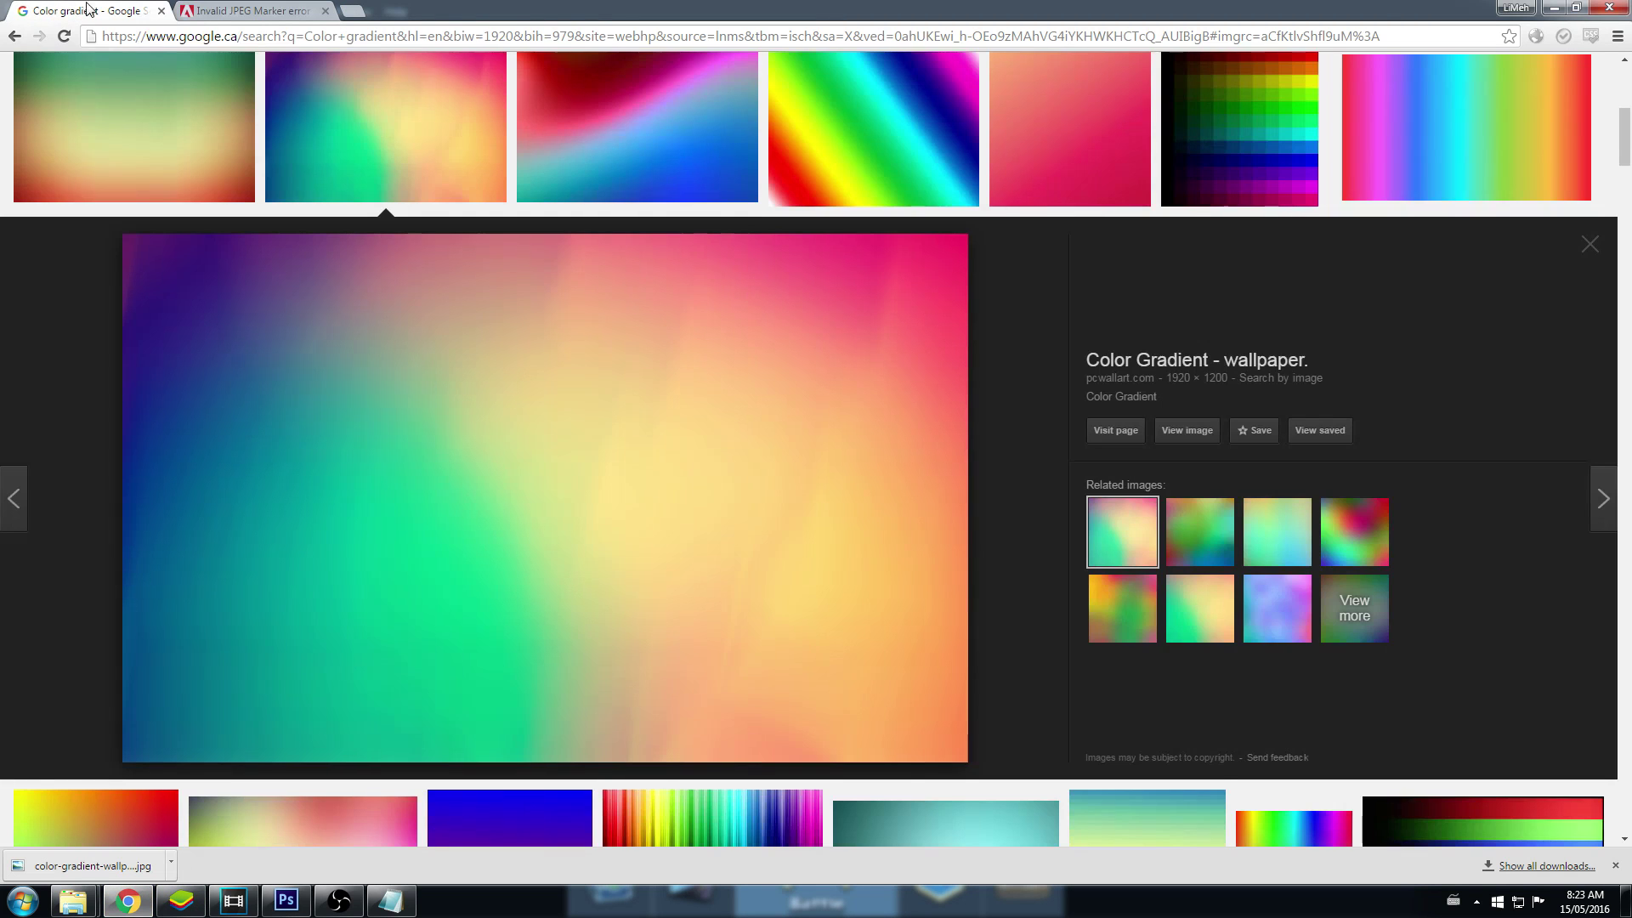
scroll(289, 136, up, 5)
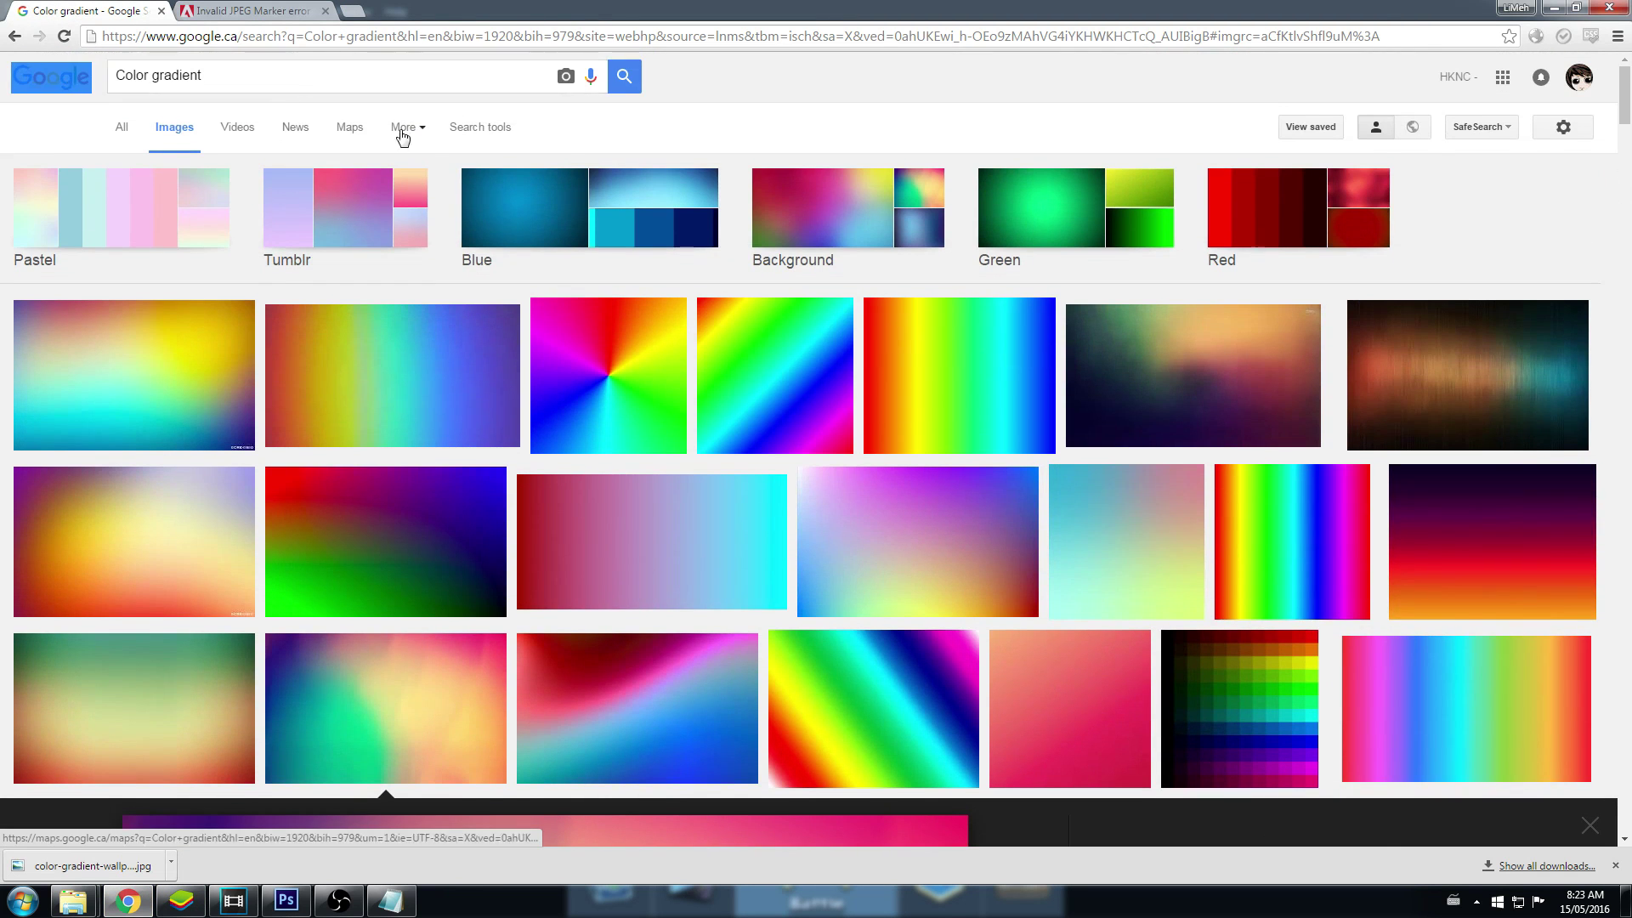
scroll(659, 317, down, 10)
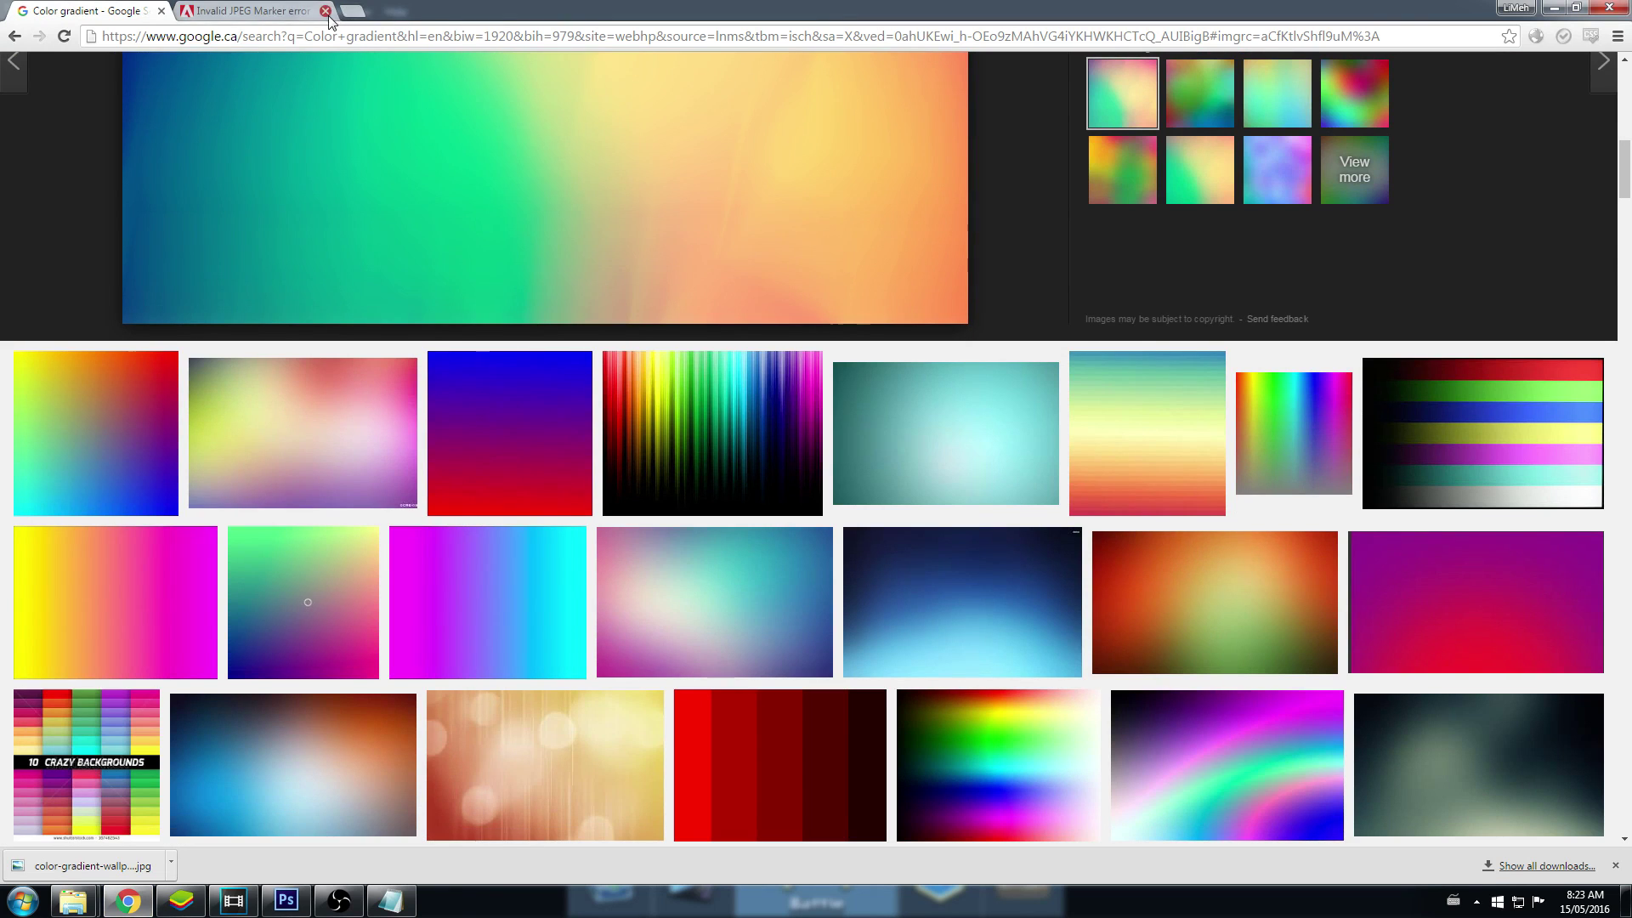
click(325, 11)
scroll(459, 281, down, 3)
scroll(539, 380, down, 3)
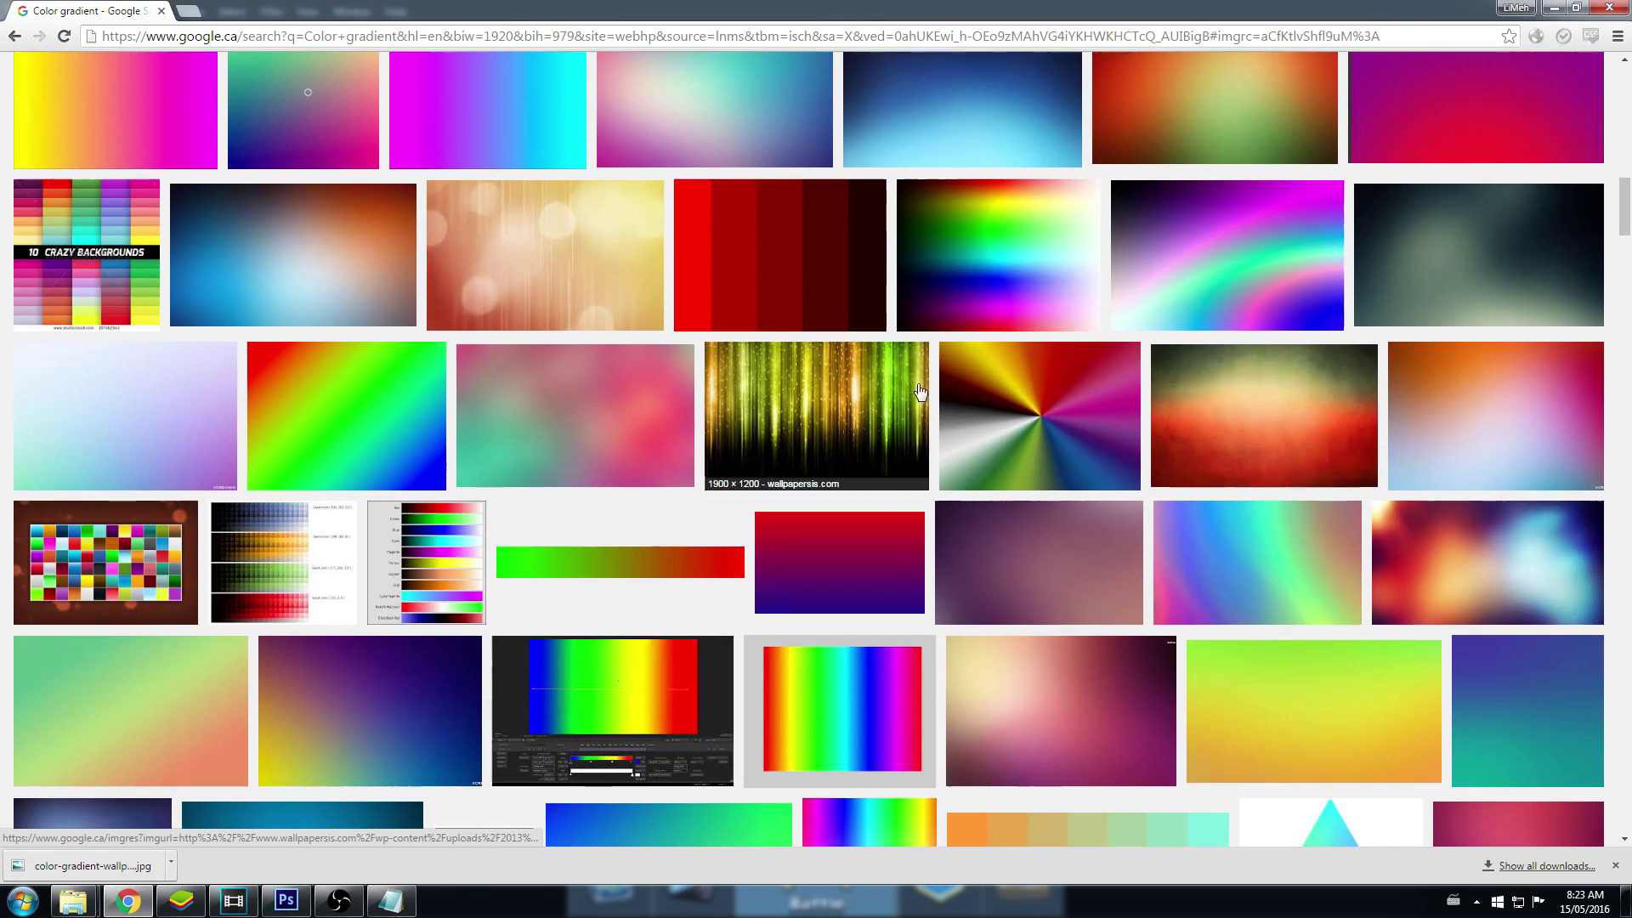
scroll(1019, 364, down, 3)
scroll(1020, 364, down, 5)
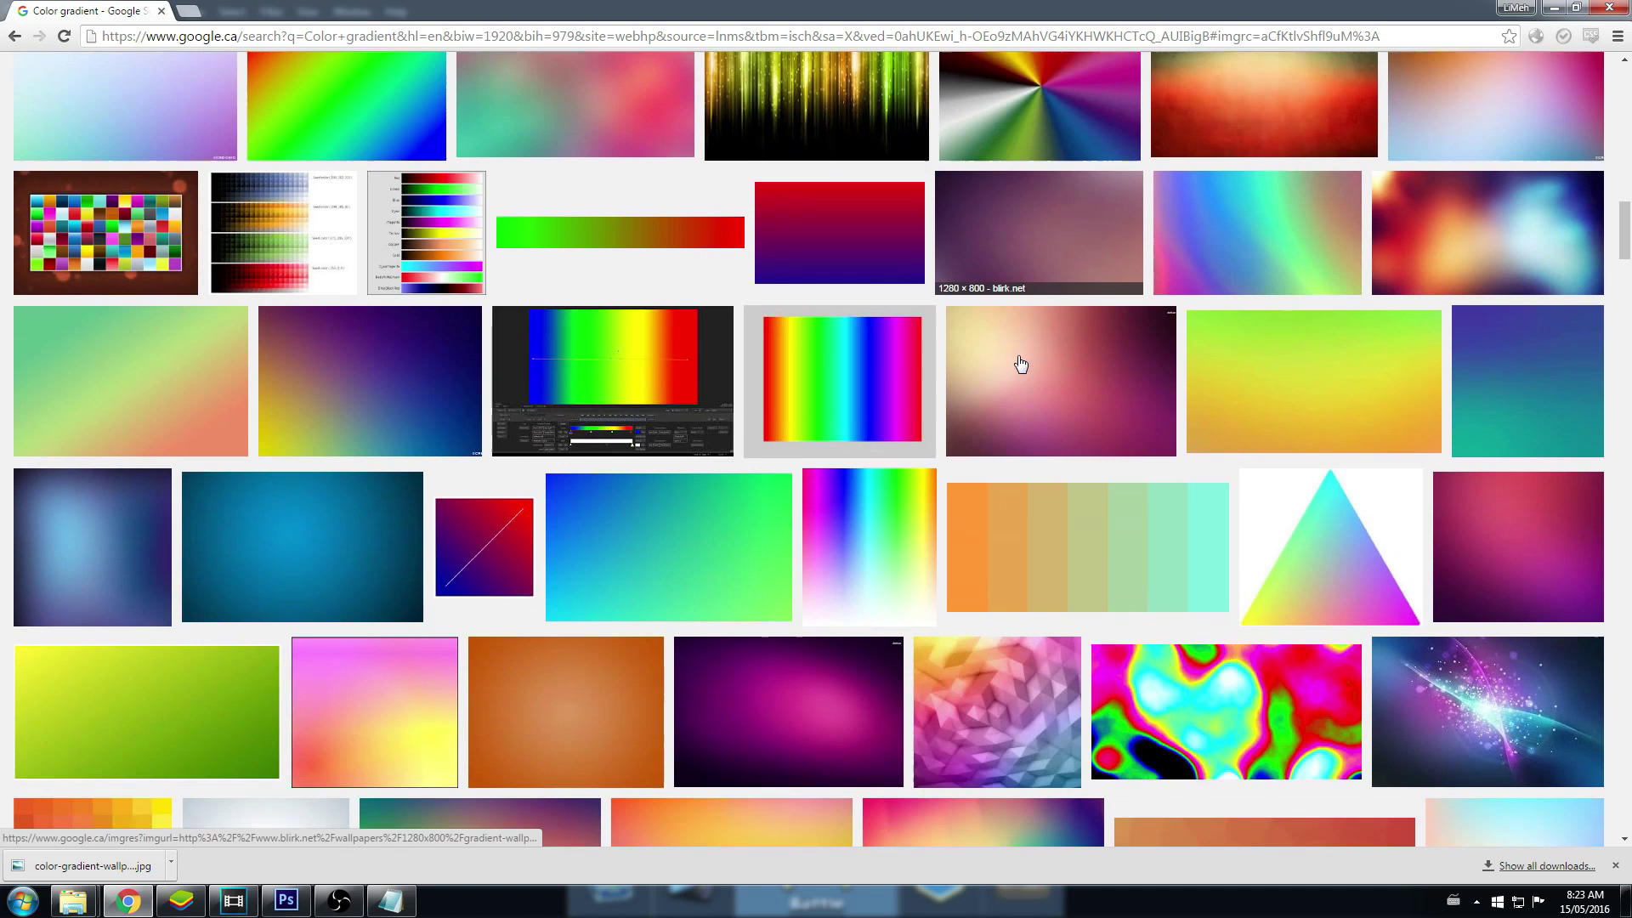
scroll(1021, 367, down, 2)
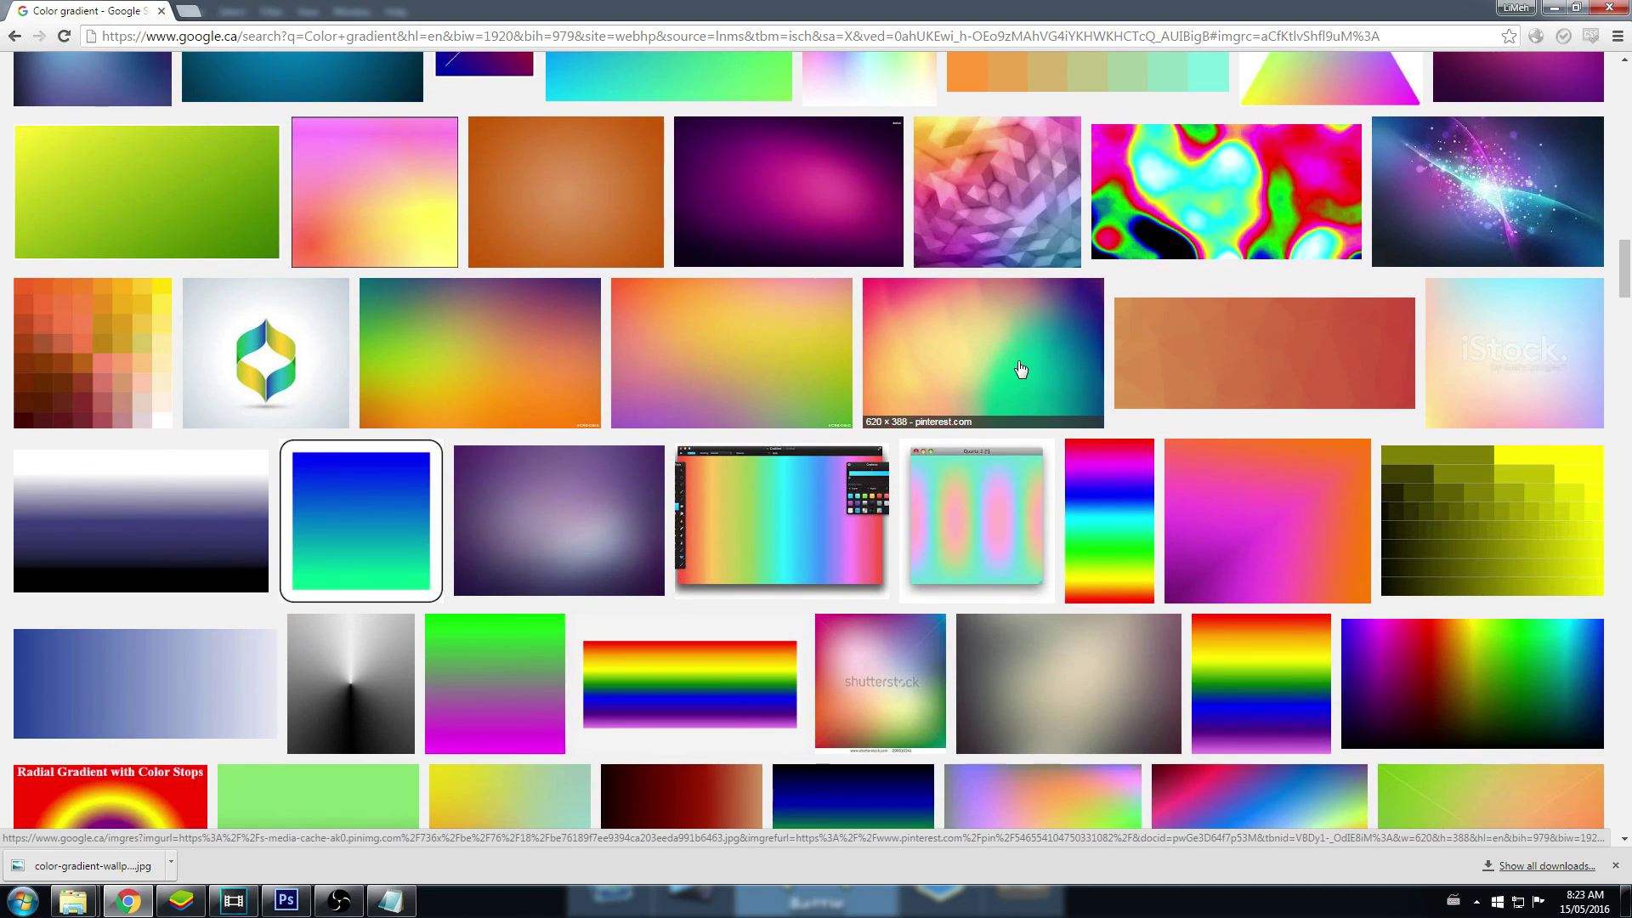
scroll(1015, 371, down, 4)
scroll(1002, 376, down, 2)
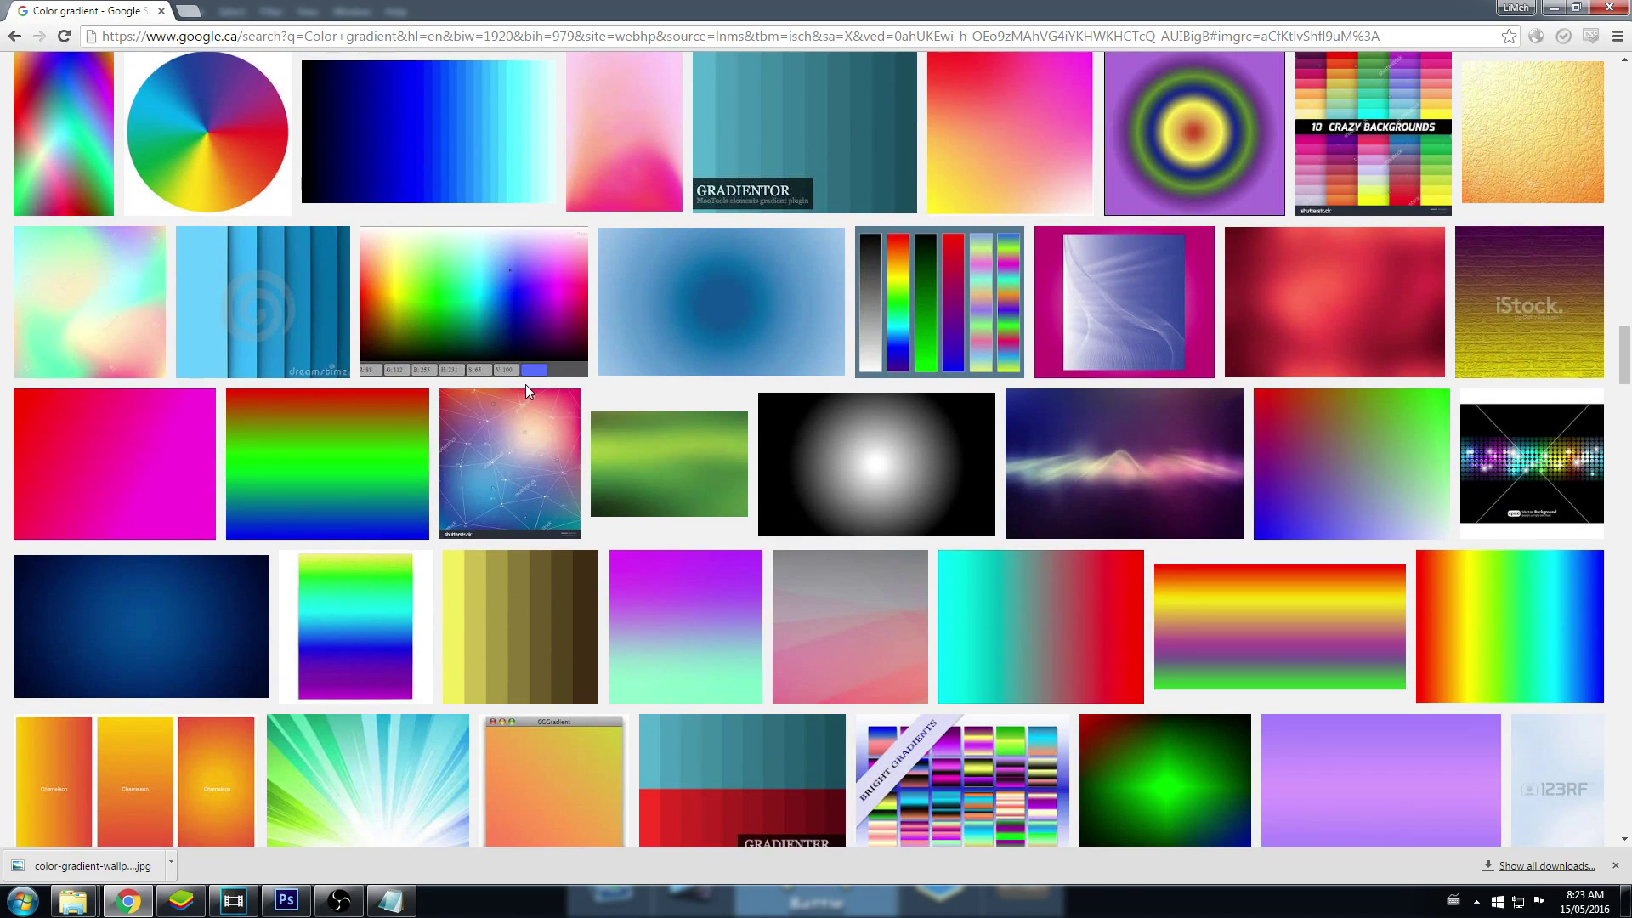
scroll(525, 389, down, 3)
Step: Save the grey-pink gradient preview as gradient.jpg and return to the Clash Royale window
click(784, 437)
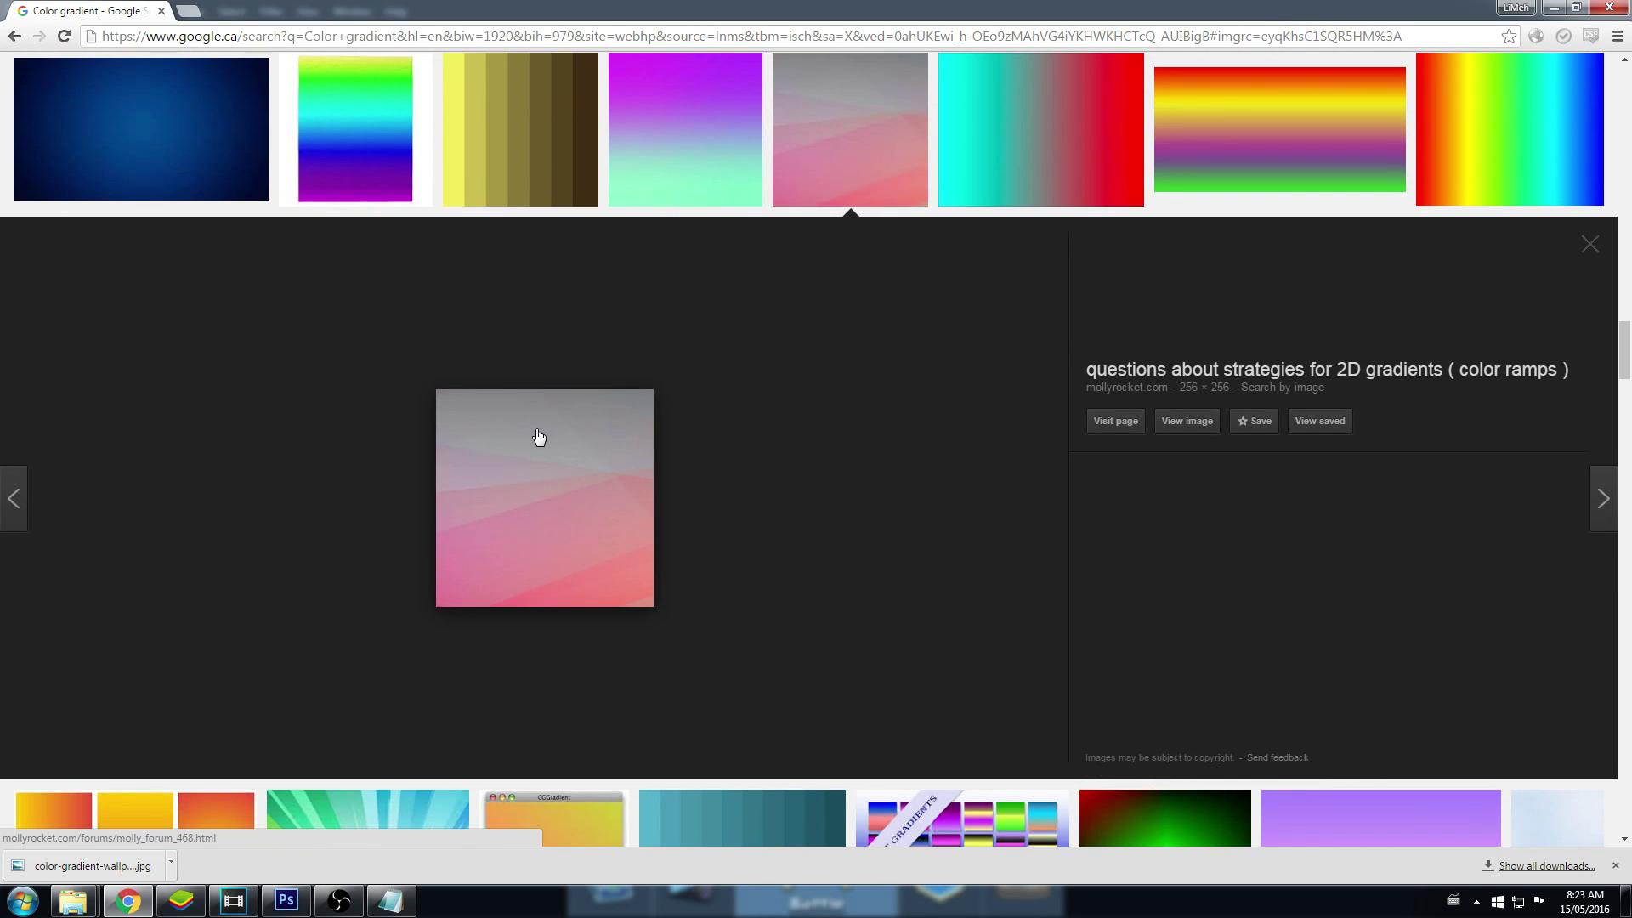
right_click(538, 437)
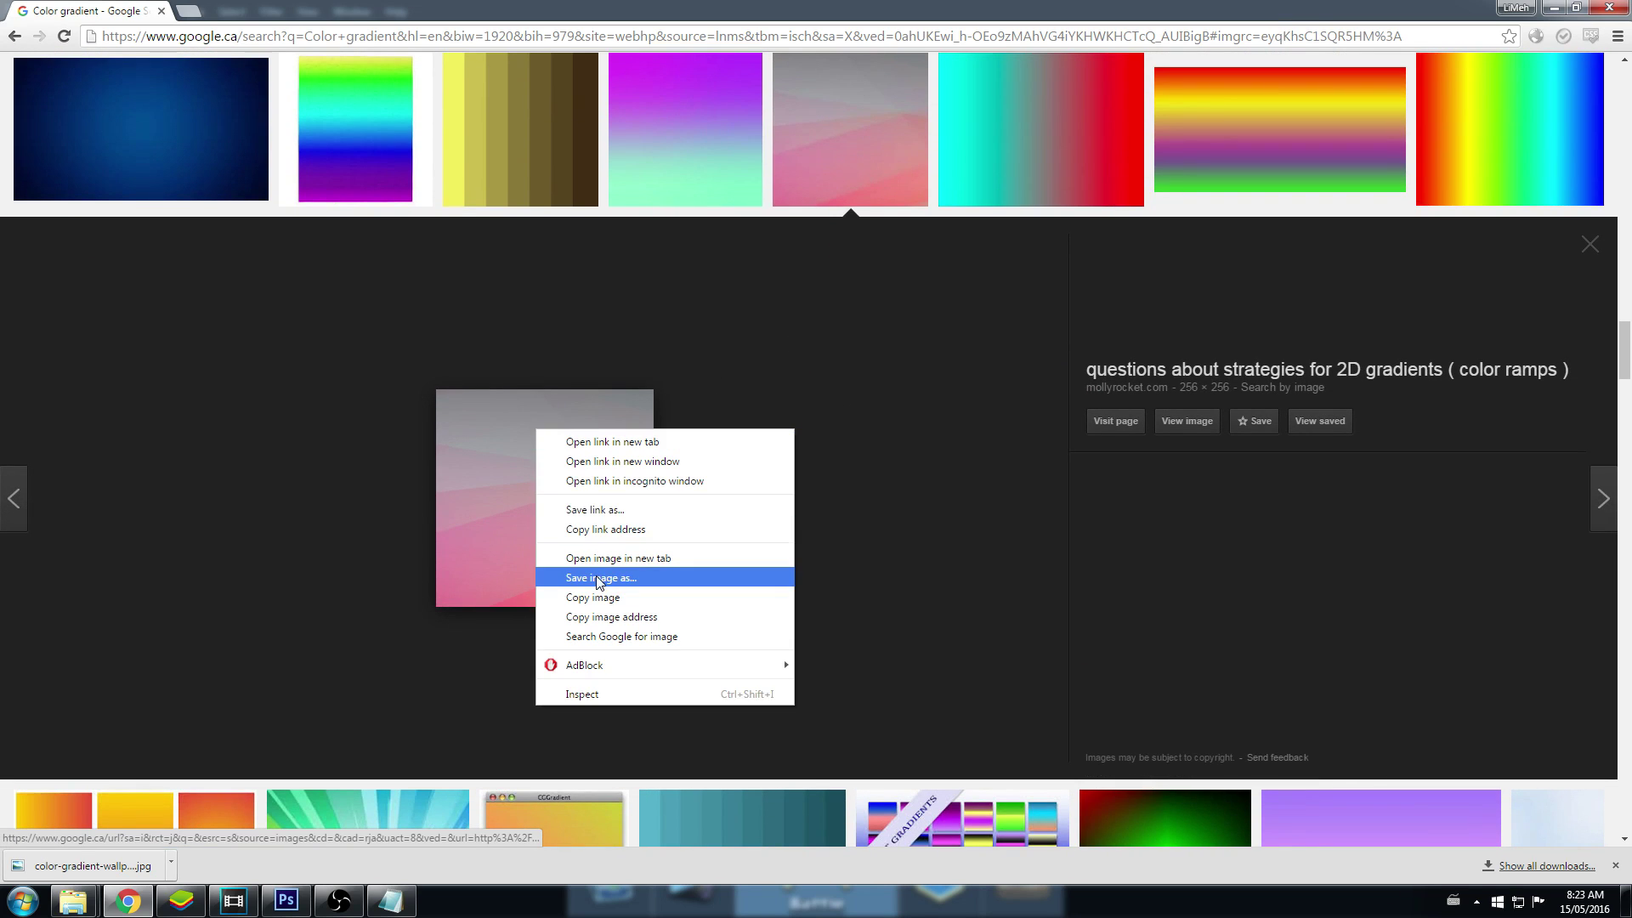
click(597, 578)
click(398, 405)
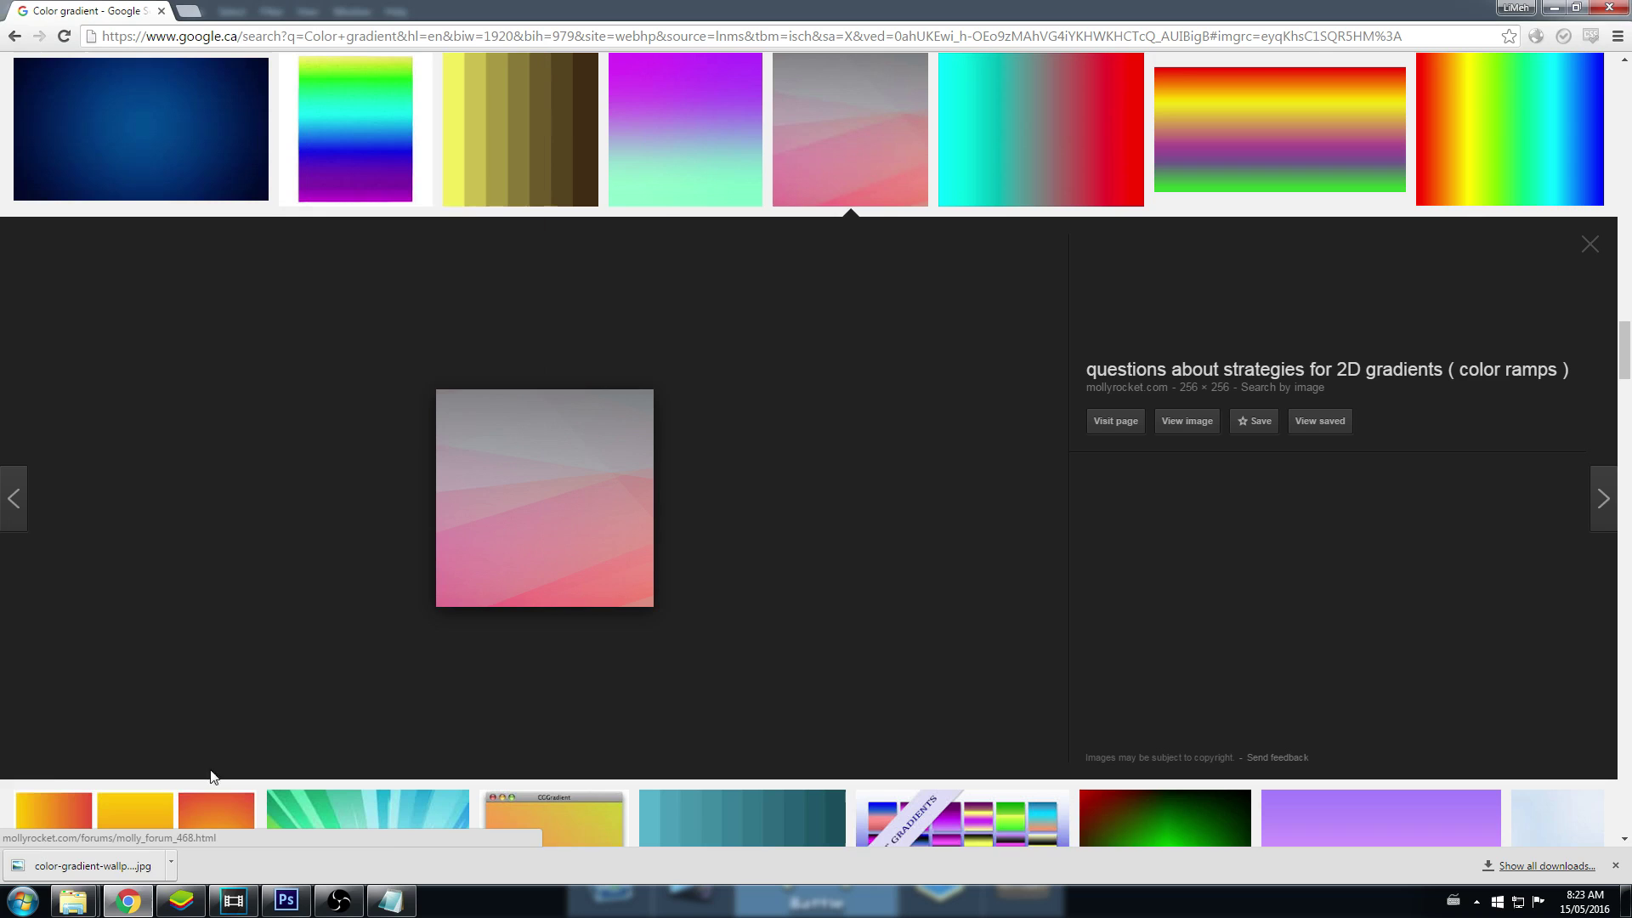
click(178, 899)
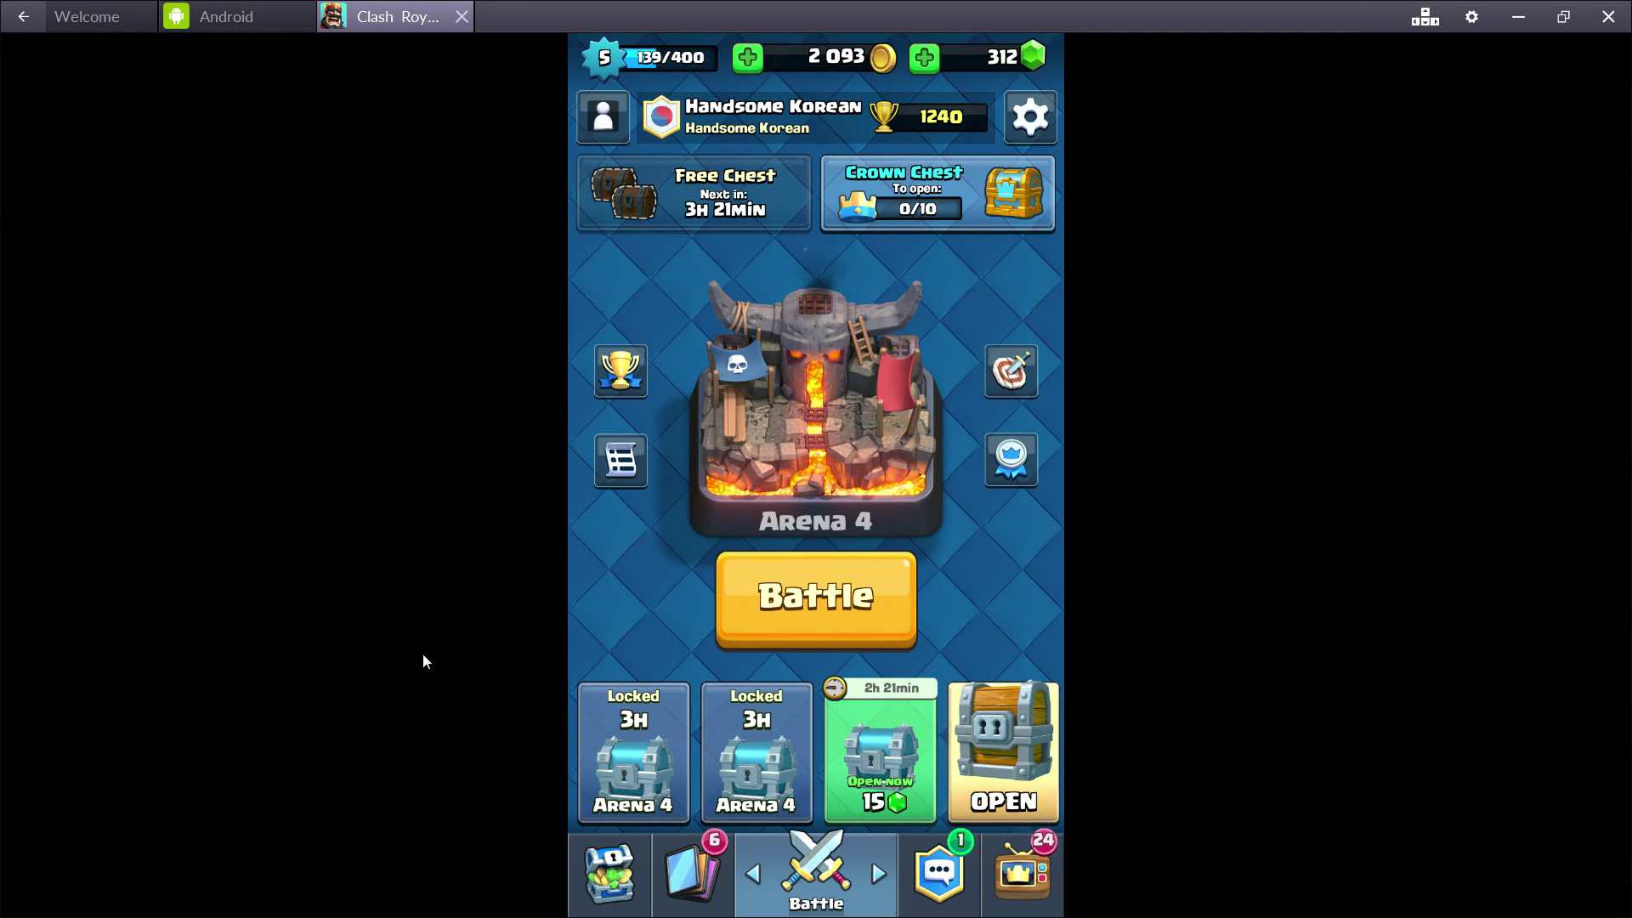
Step: Place gradient.jpg on the canvas, stretched to cover the full 1920×1080 area
key(alt+Tab)
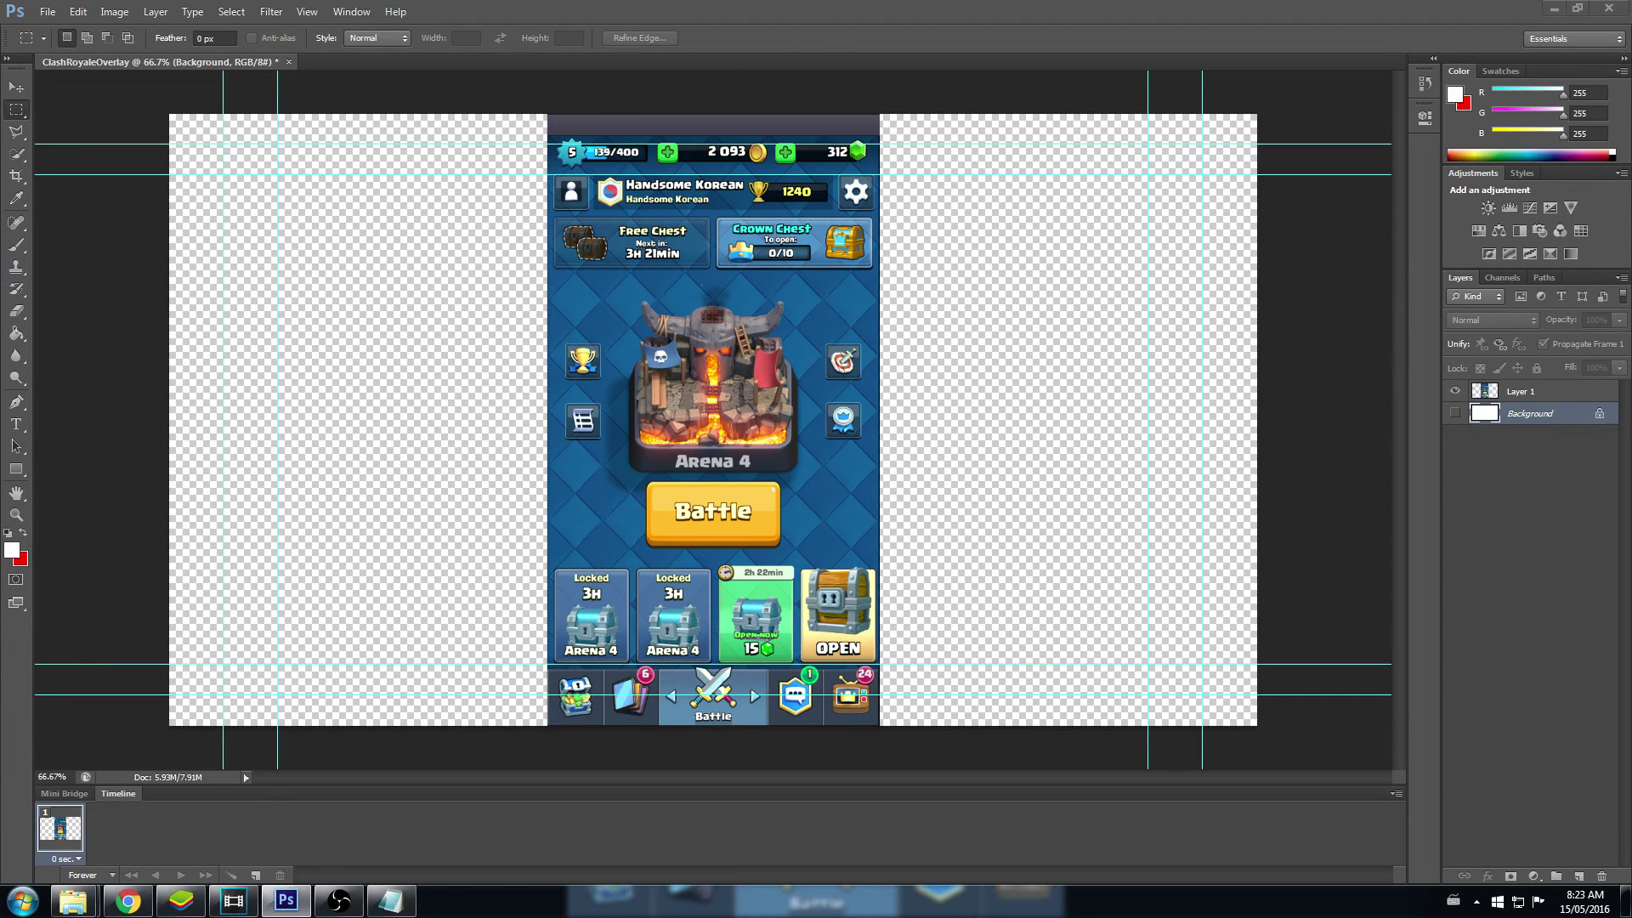
drag(1158, 422, 1158, 422)
drag(755, 428, 275, 191)
drag(315, 255, 1275, 741)
right_click(1064, 456)
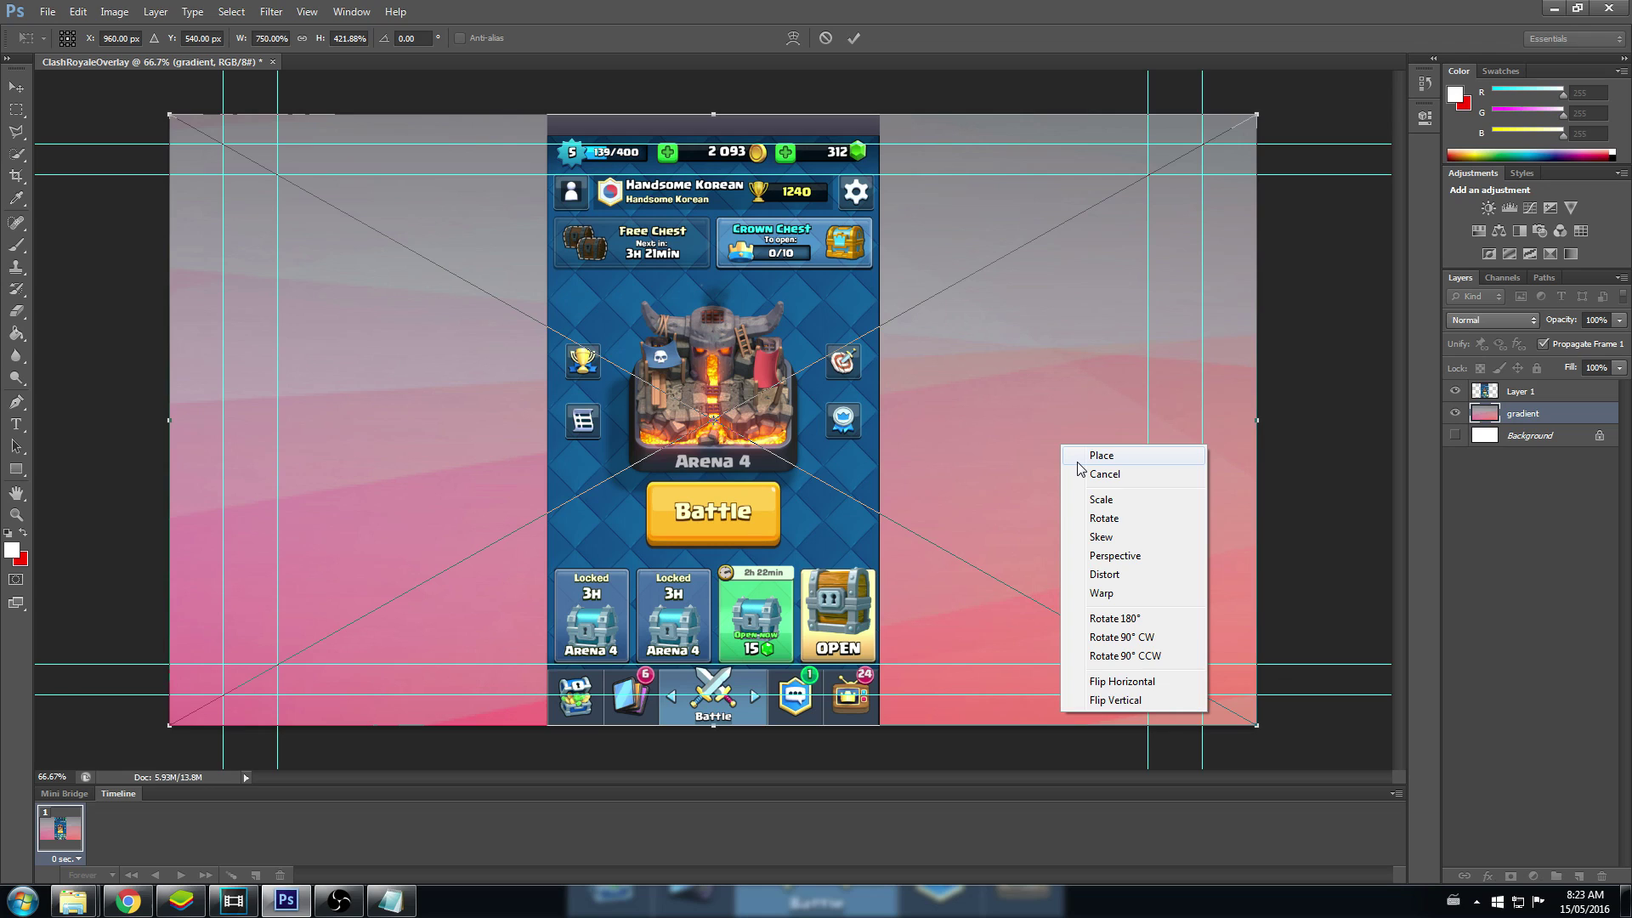
click(1077, 464)
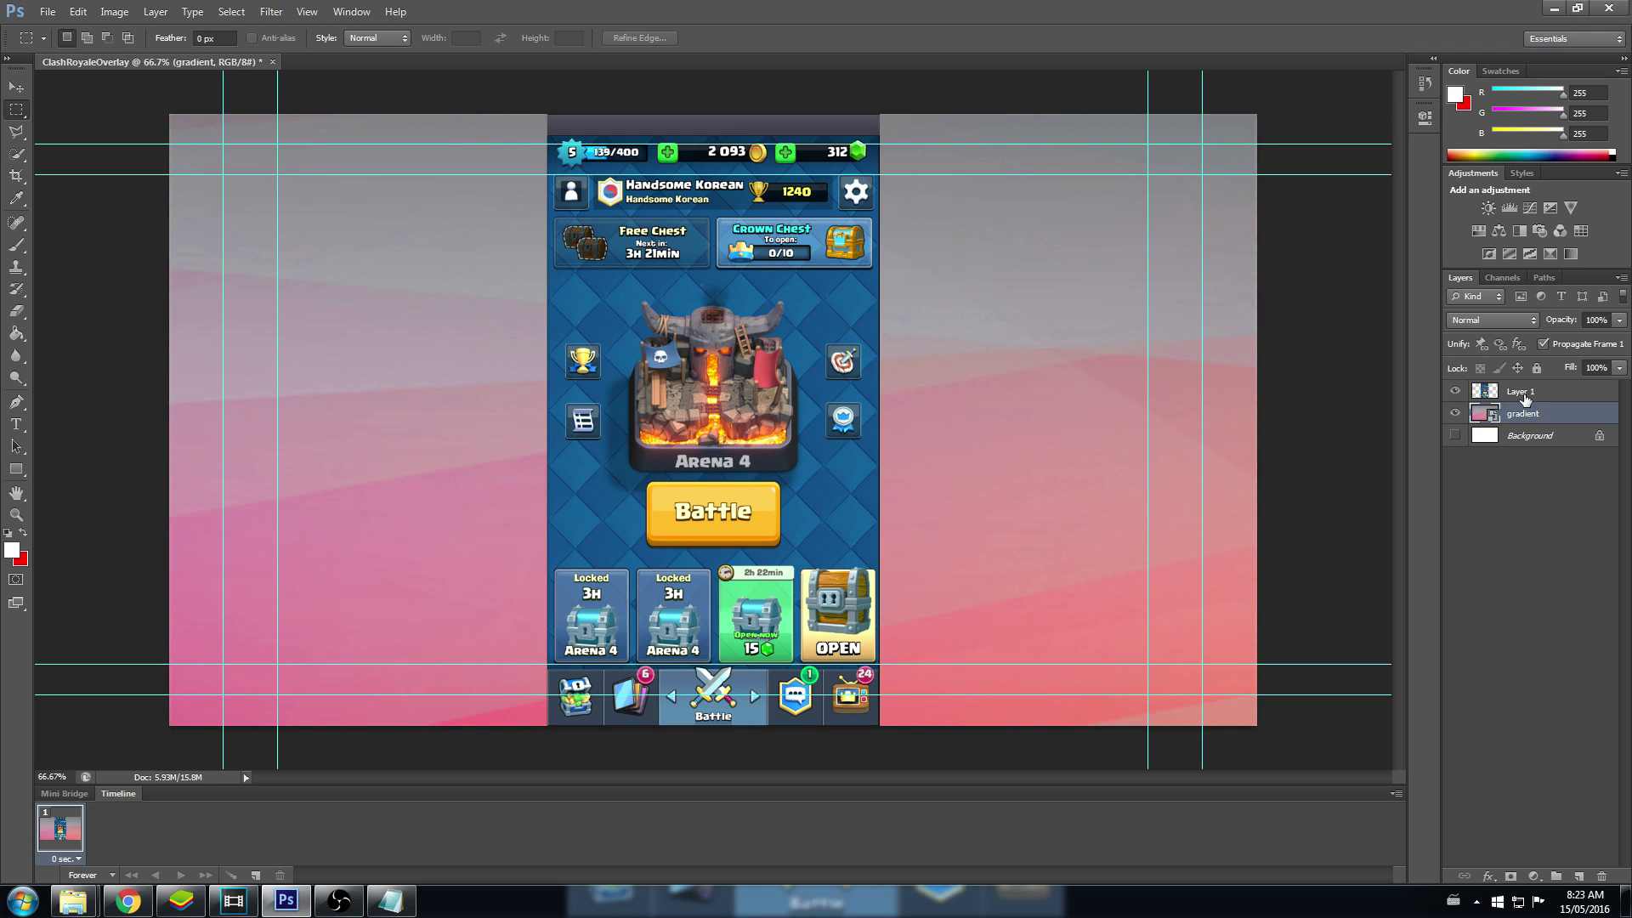
Step: Rename Layer 1 to 'ClashRoyale' and the 'gradient' layer to 'BGColor'
double_click(1526, 393)
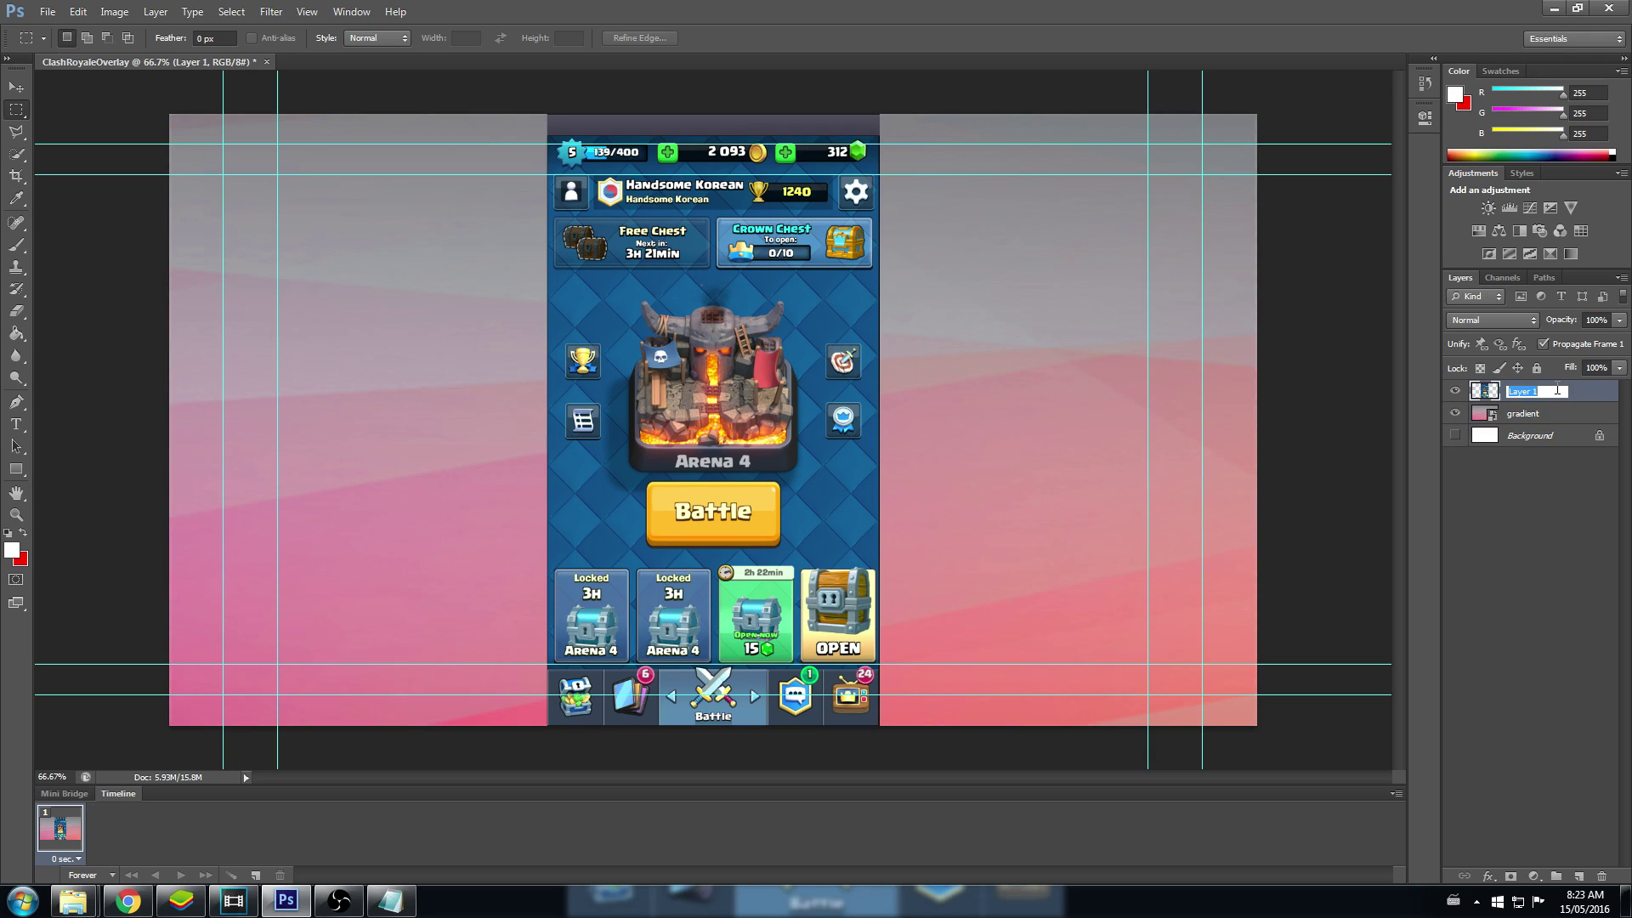
text(ClashRoyale)
key(Return)
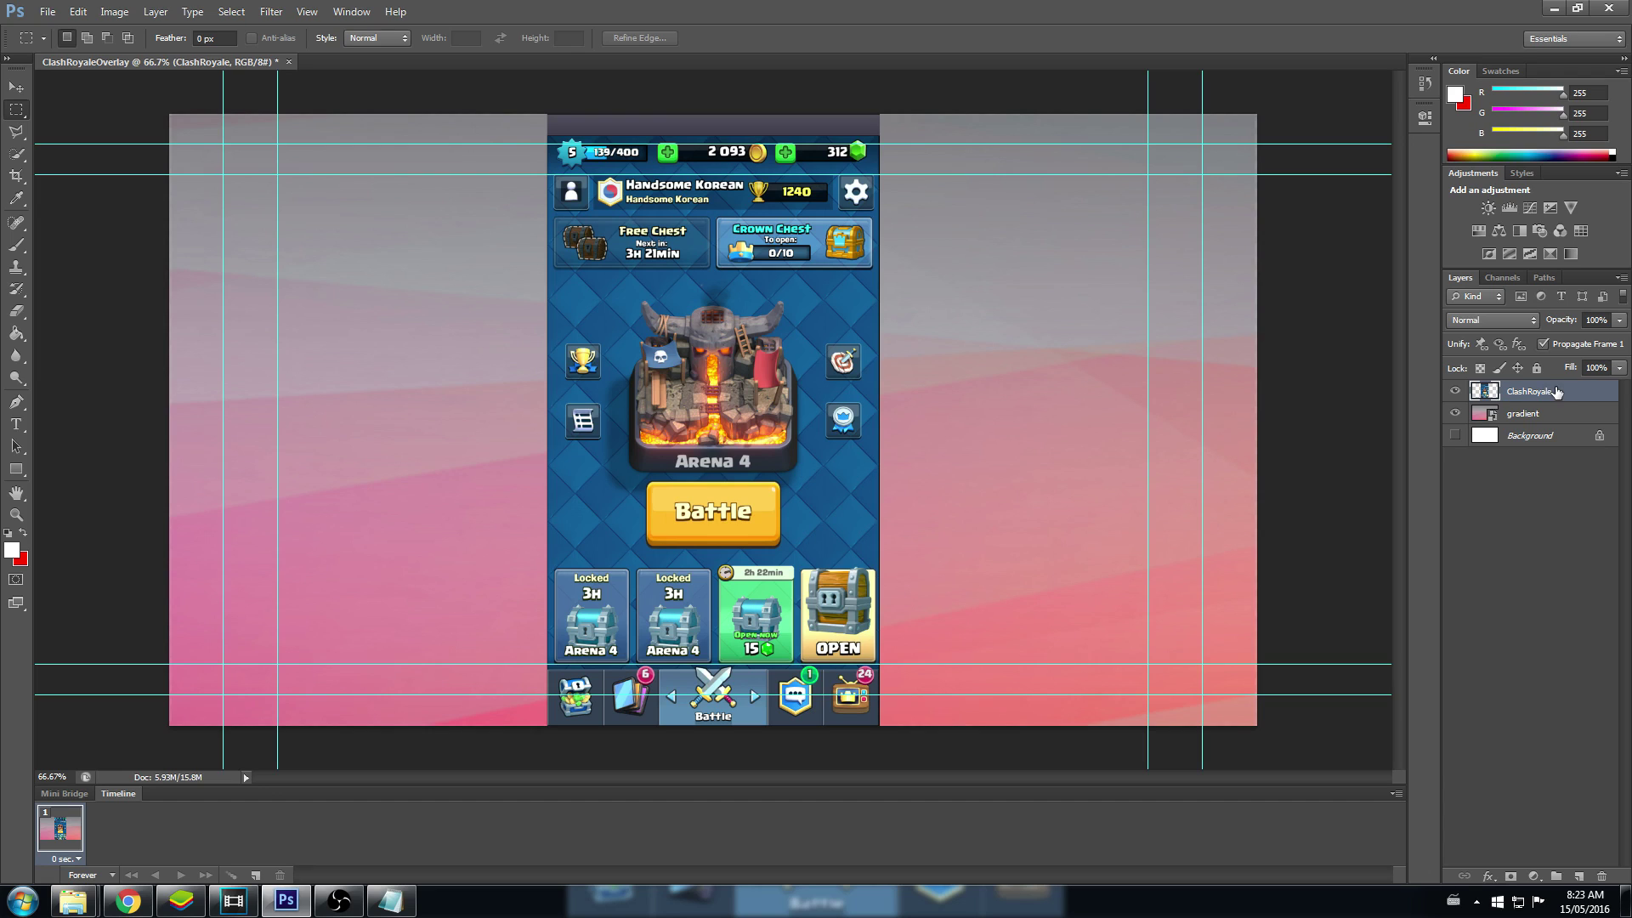
double_click(1520, 414)
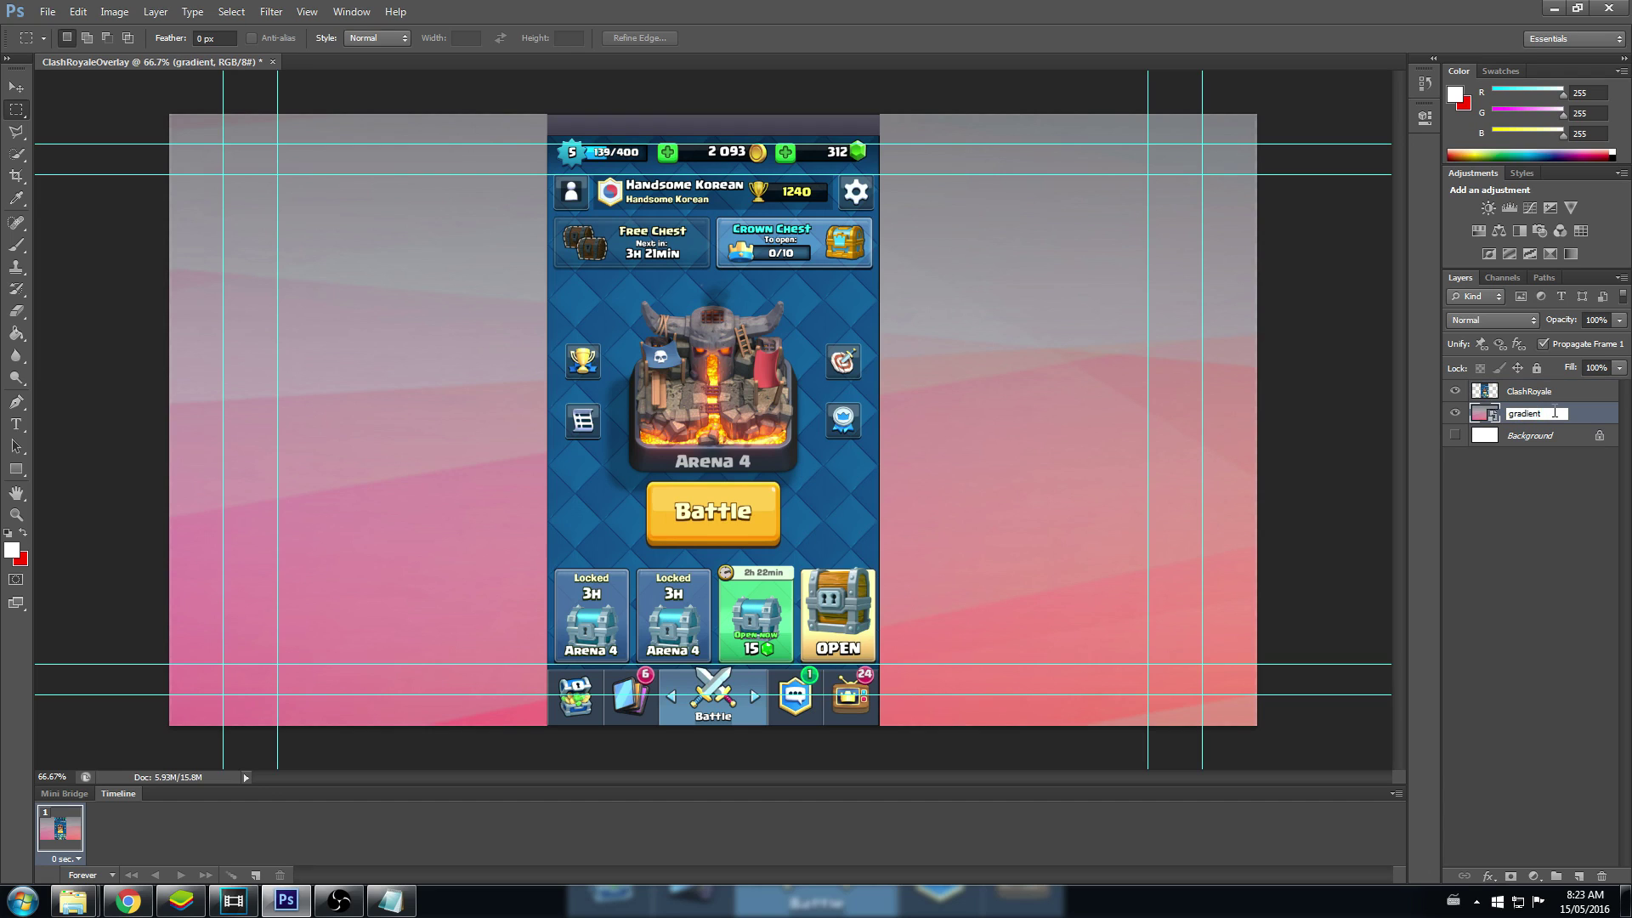
text(Bacolor)
key(Return)
mouse_move(1517, 420)
mouse_down()
mouse_move(1523, 395)
mouse_move(1480, 471)
mouse_move(1510, 394)
mouse_move(1515, 450)
mouse_move(1523, 406)
mouse_up()
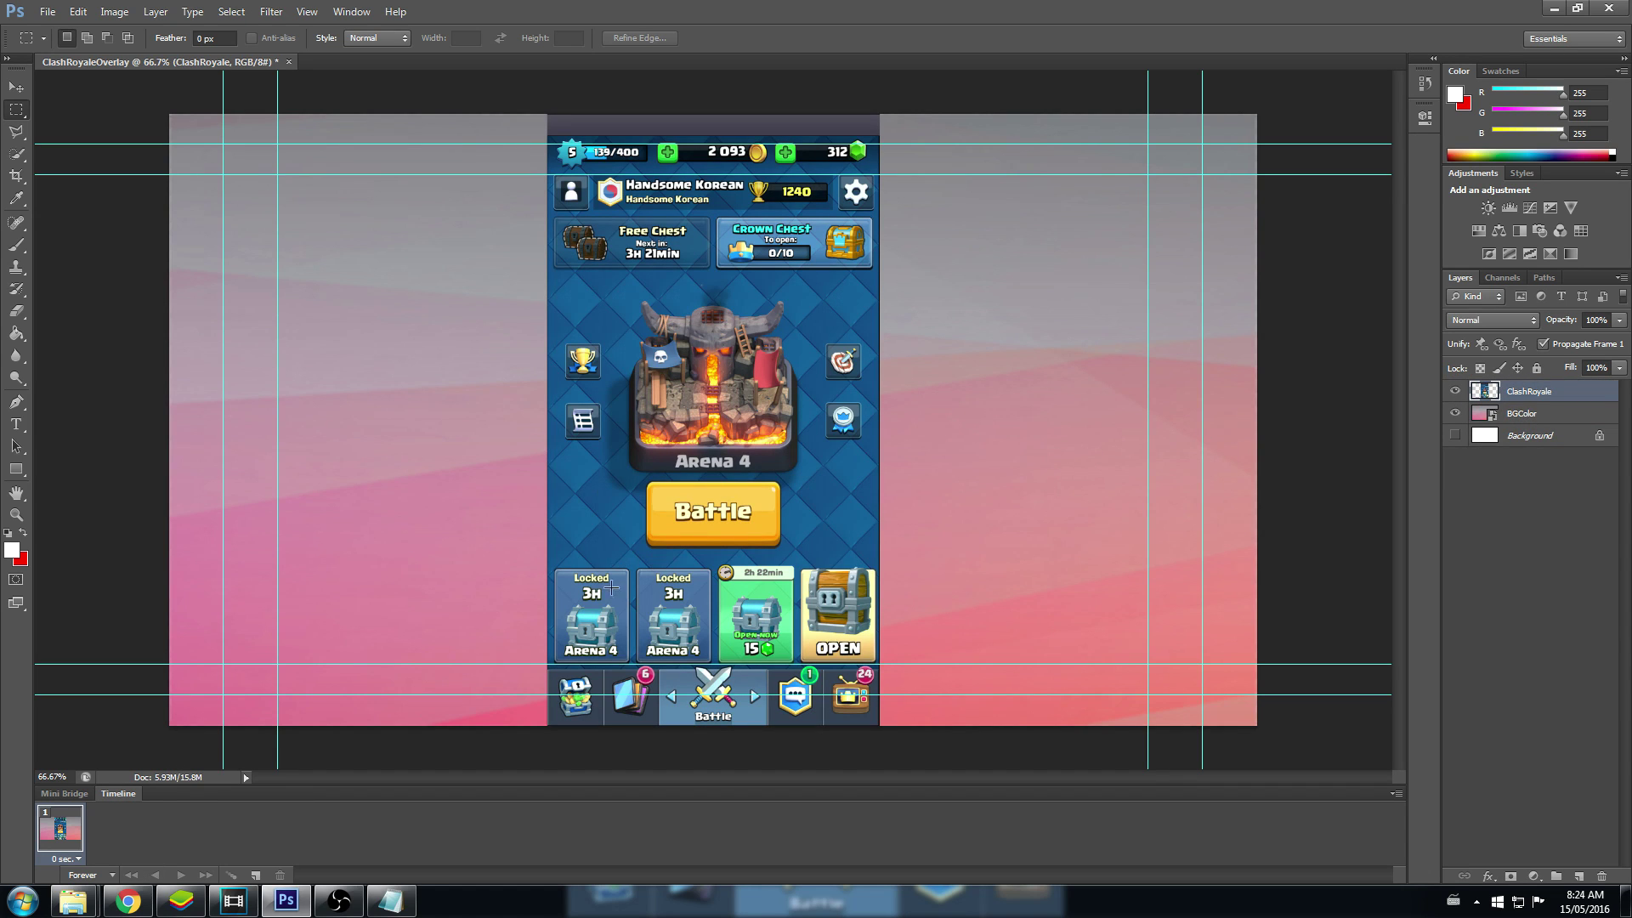
Step: Search Google Images for 'clash royale logo transparent'
click(128, 901)
scroll(629, 174, up, 10)
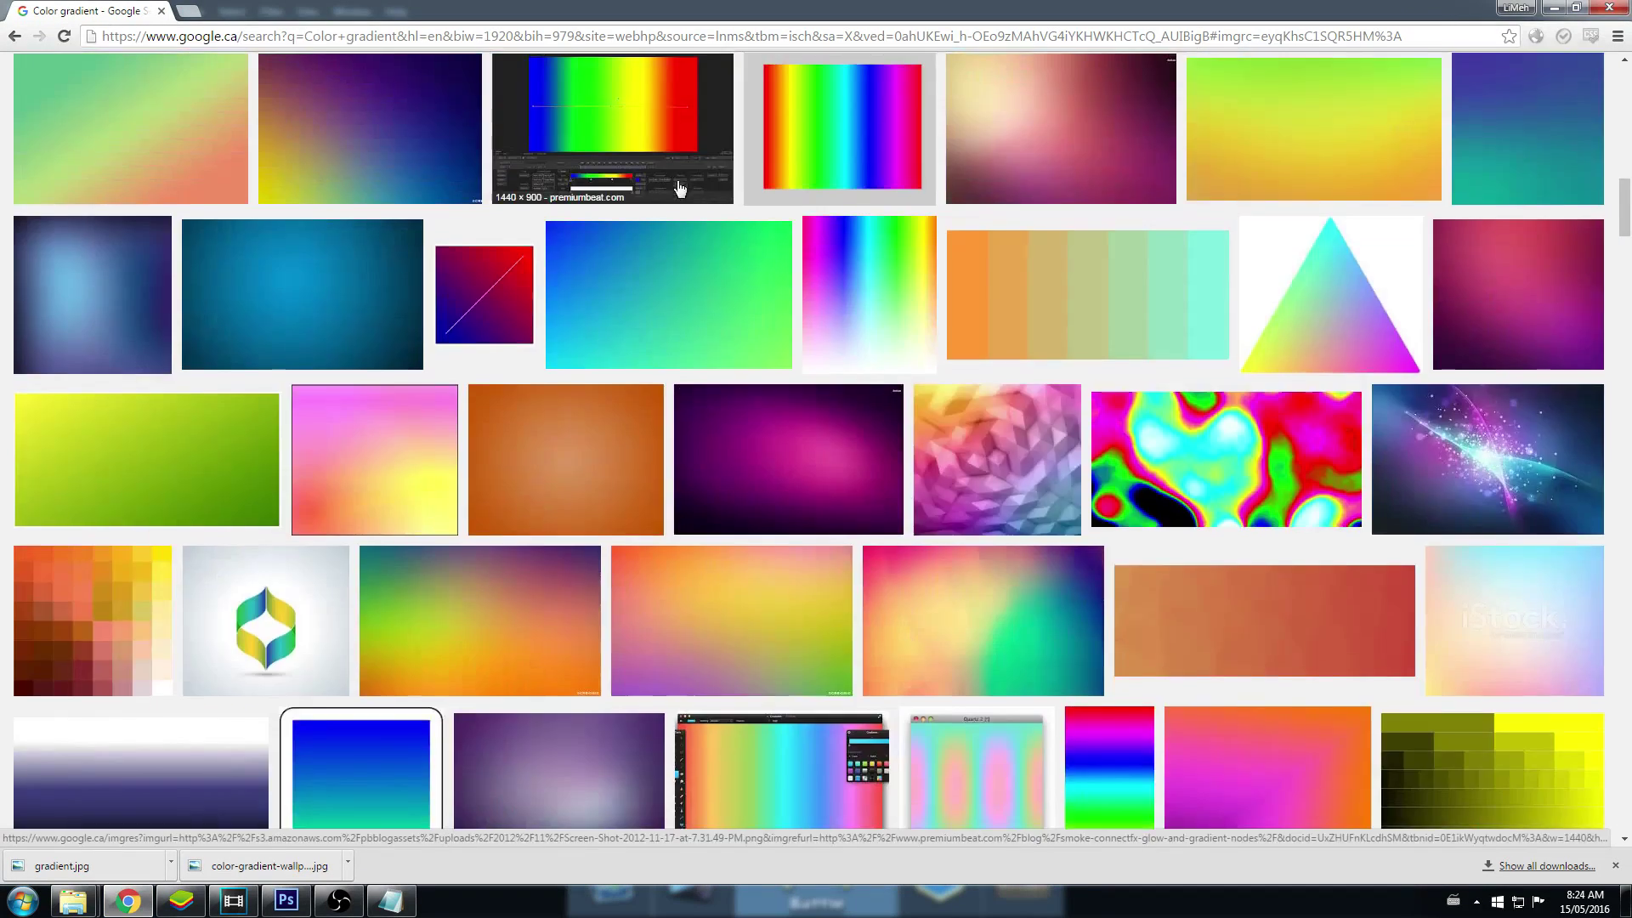
scroll(680, 188, up, 10)
drag(209, 75, 4, 46)
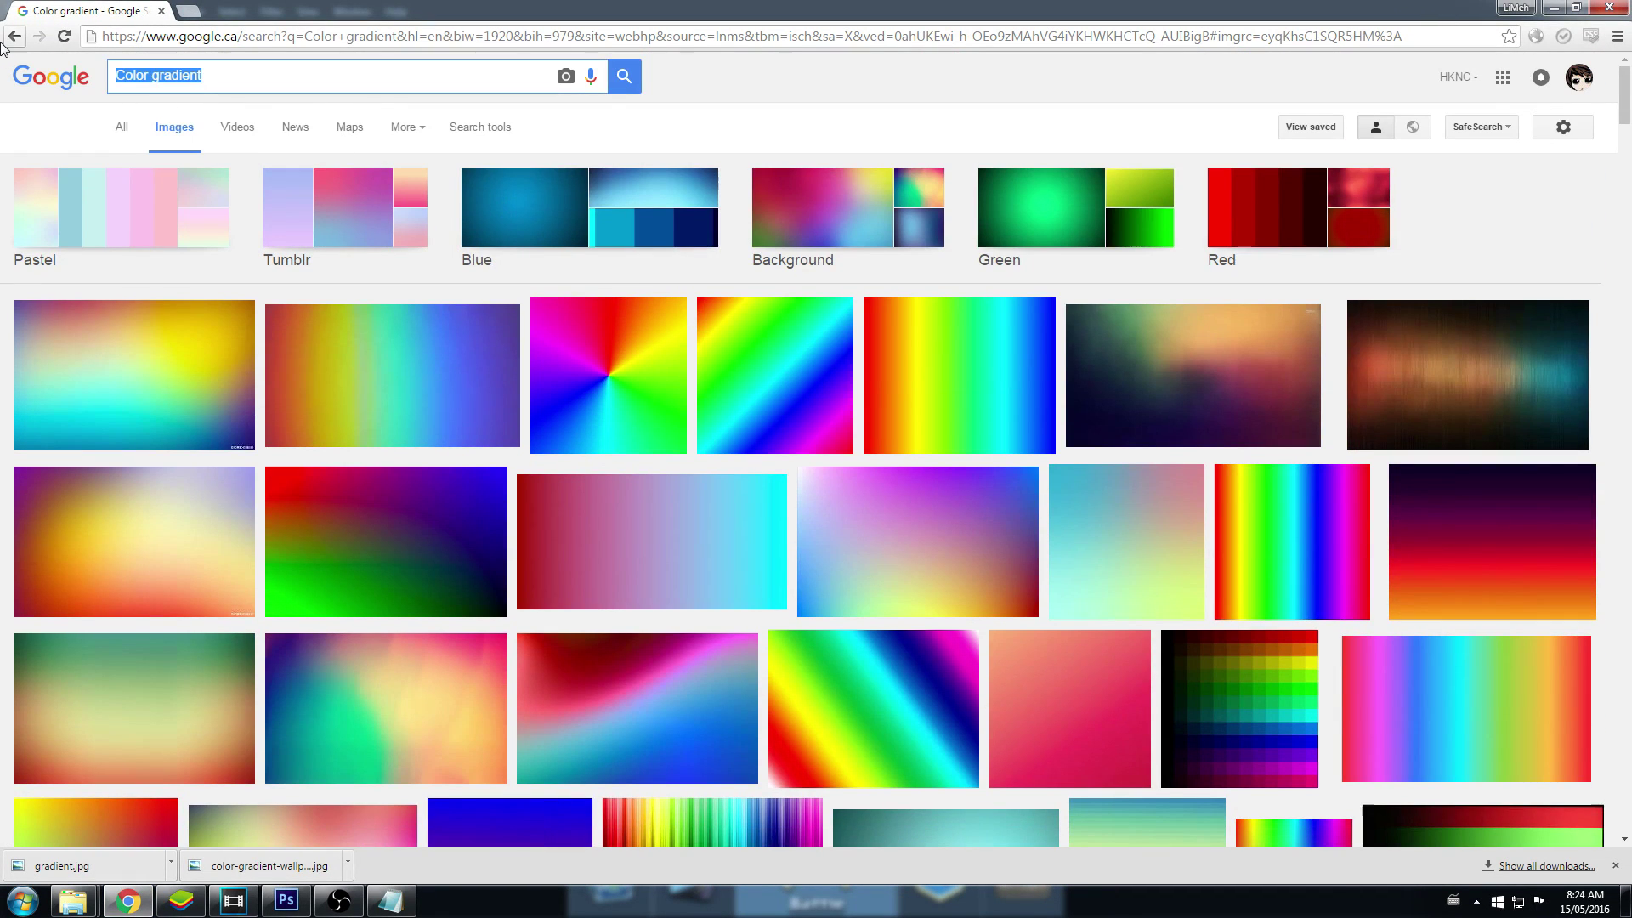
text(clash royale )
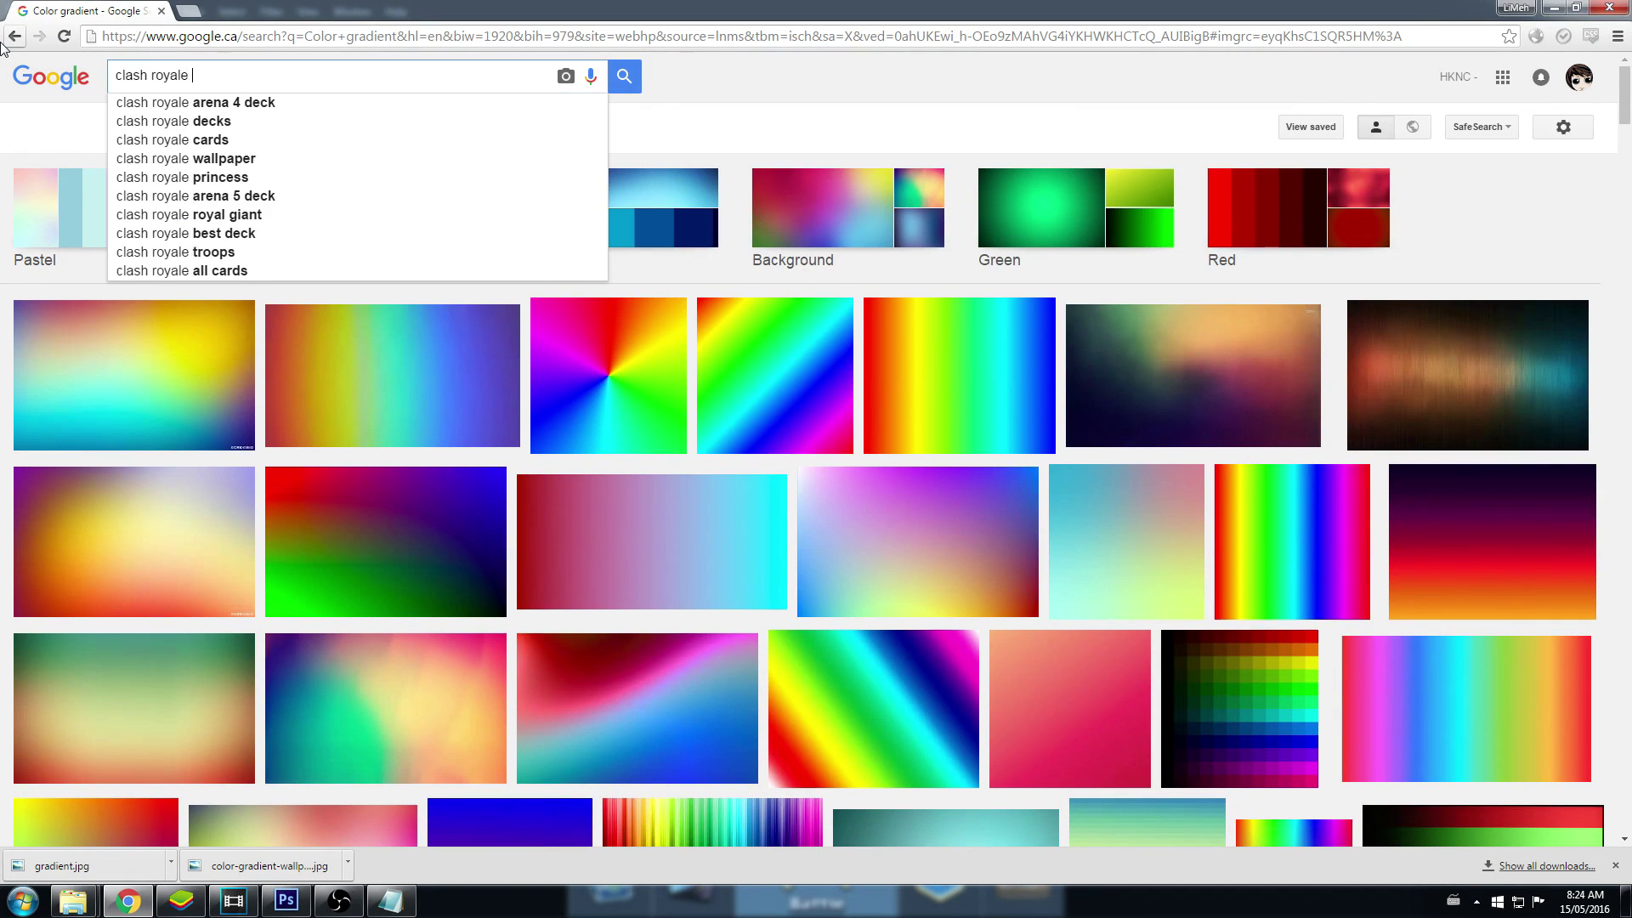
text(logo transparent)
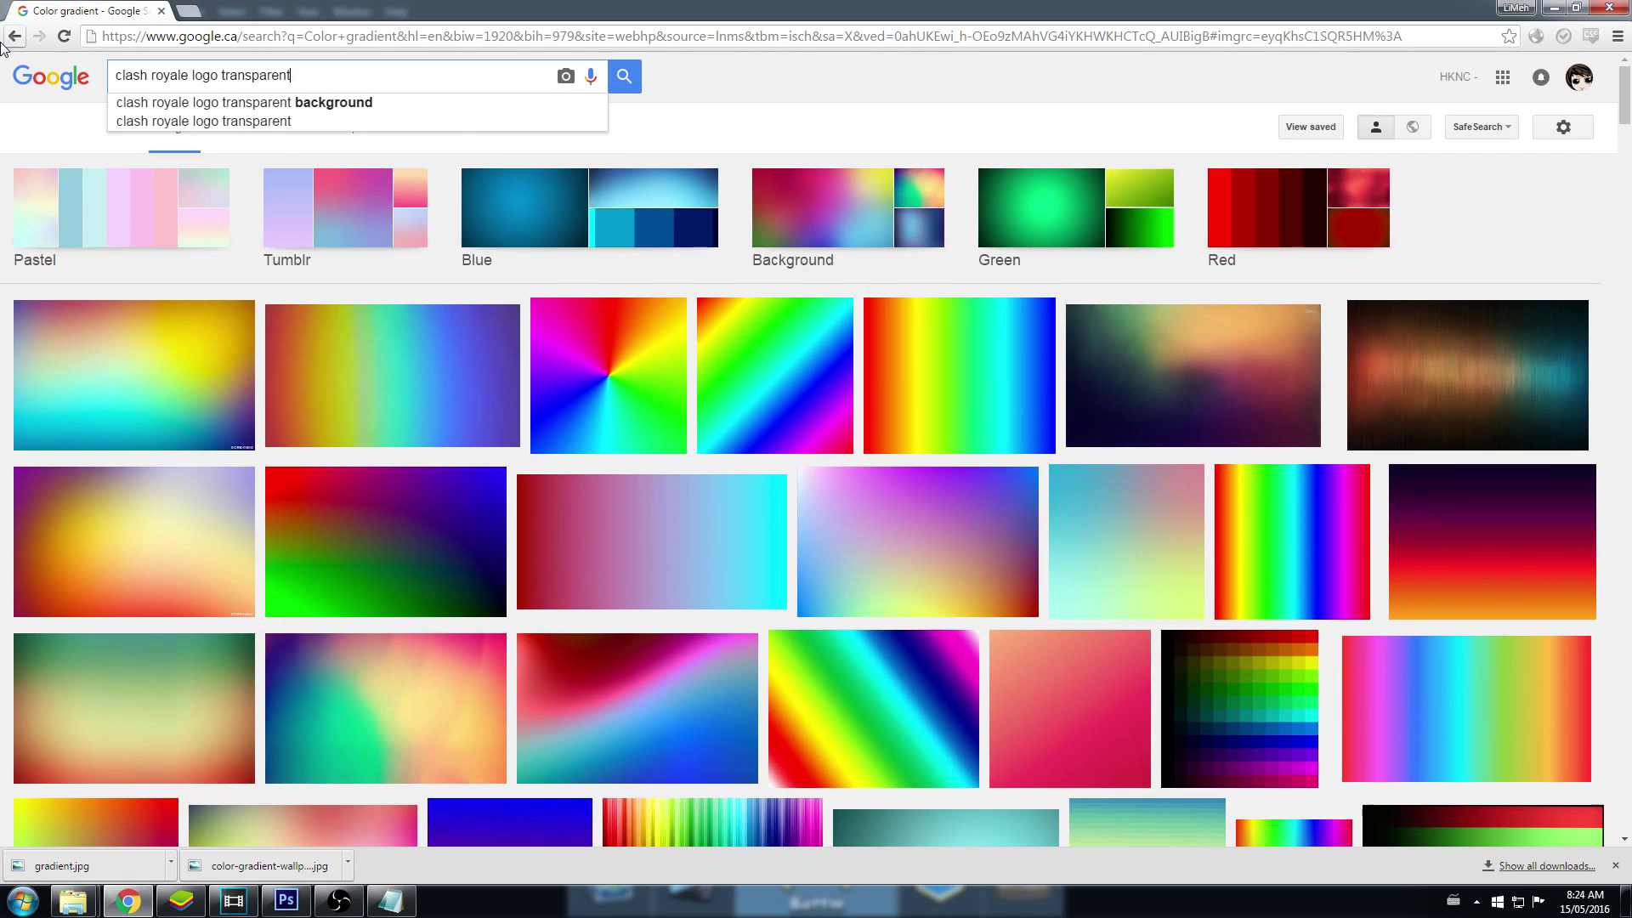
key(Return)
Step: Save the first logo result as clashroyale_logo (1).png
click(188, 194)
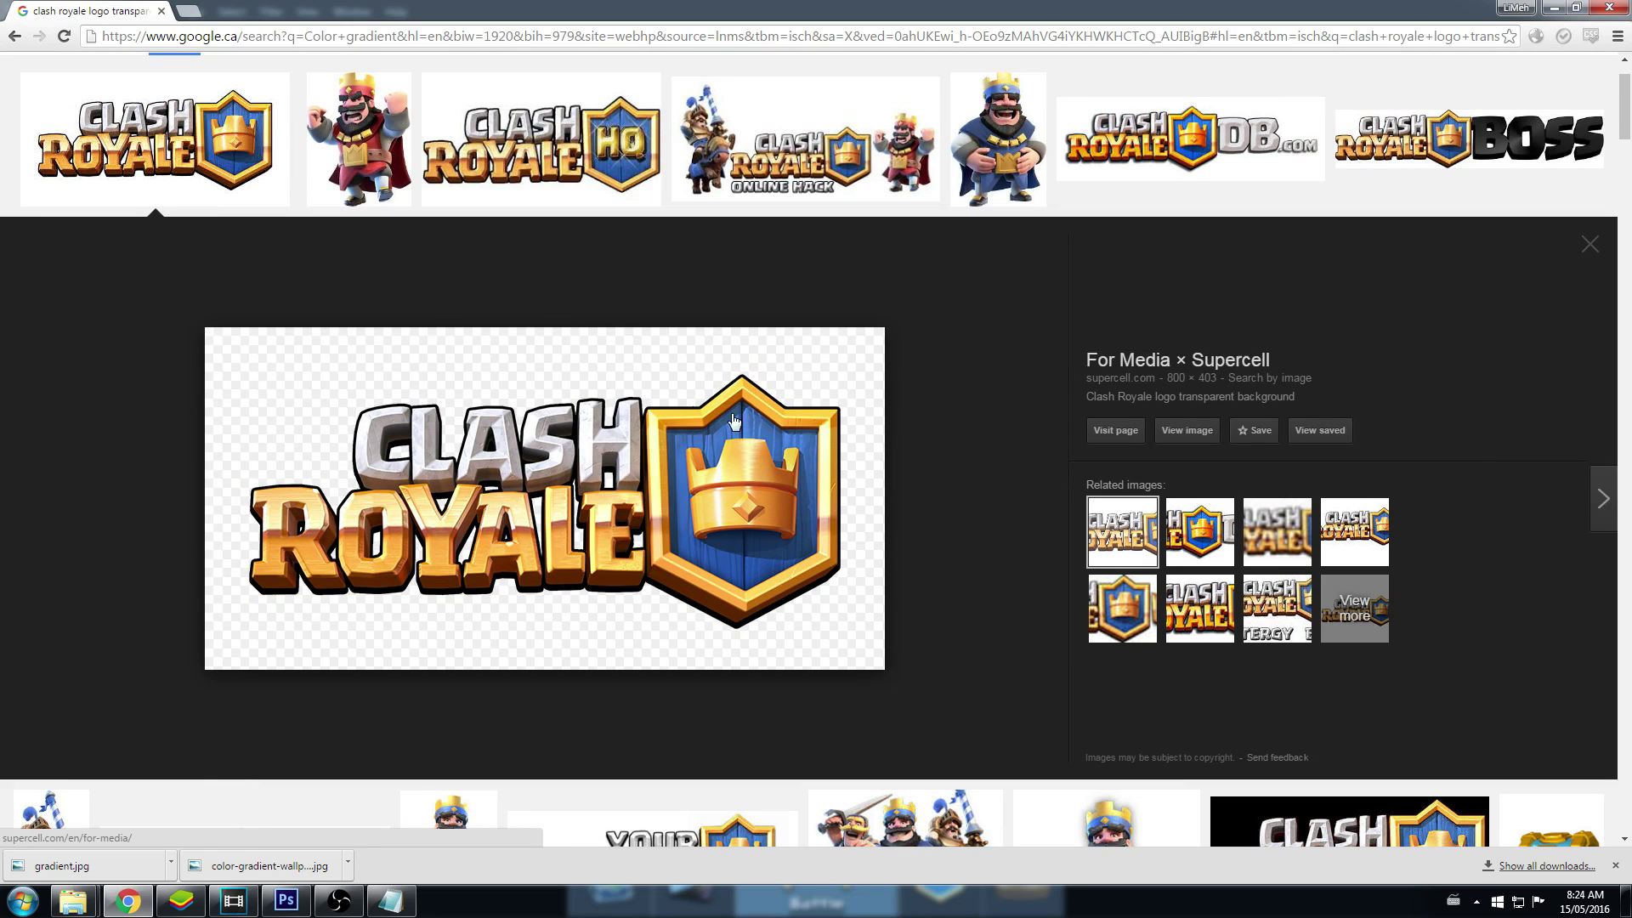
right_click(721, 521)
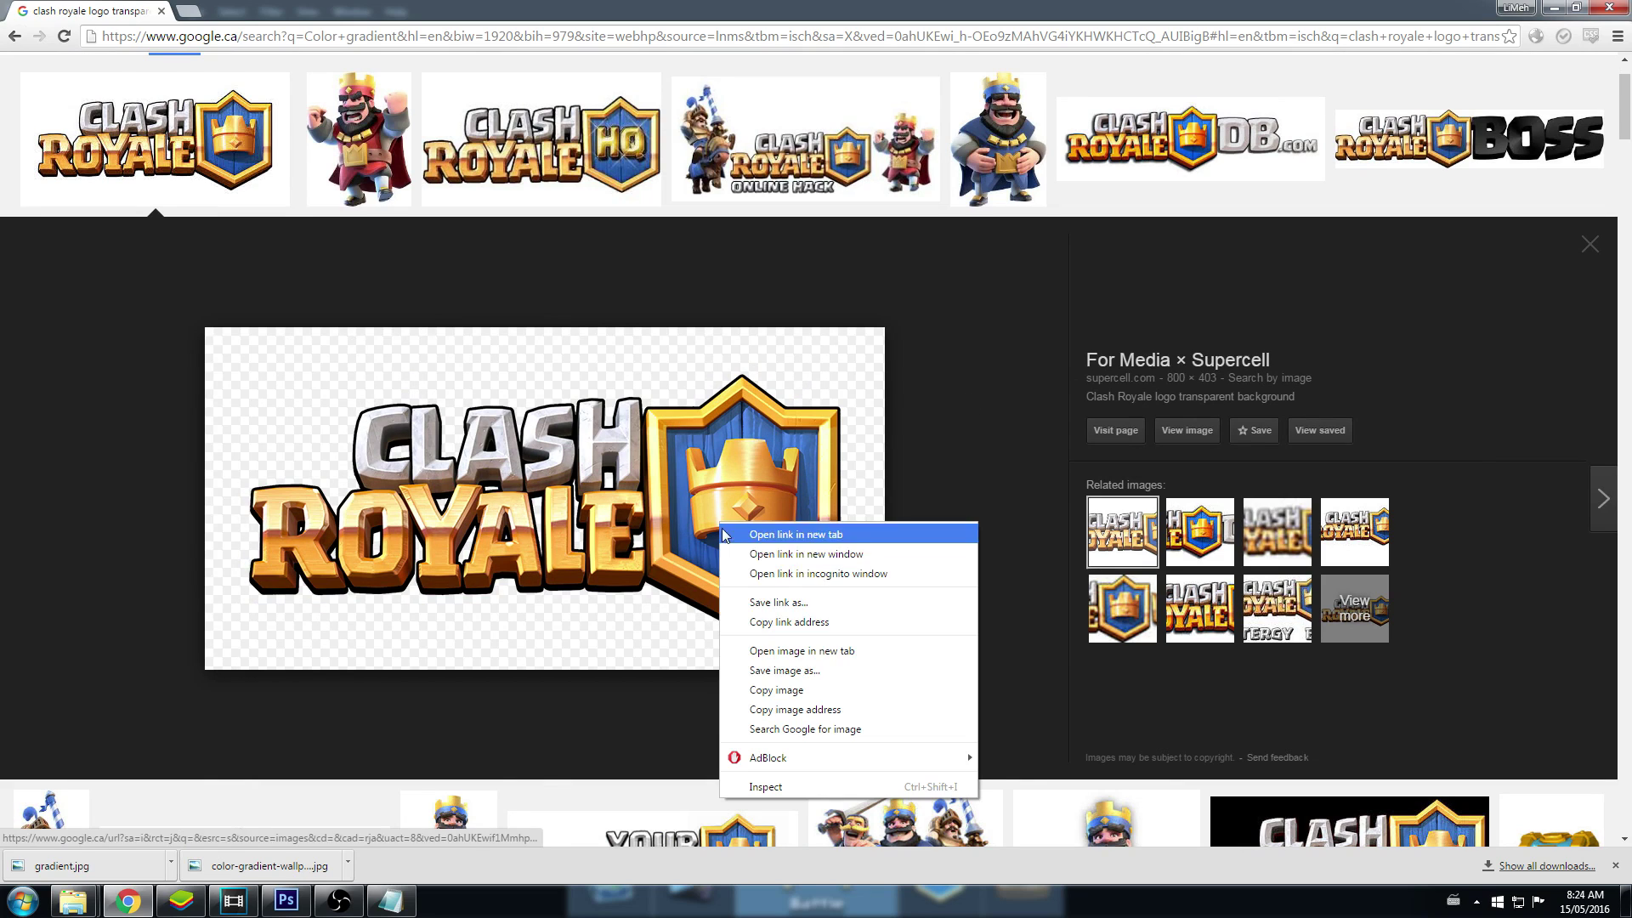
click(783, 671)
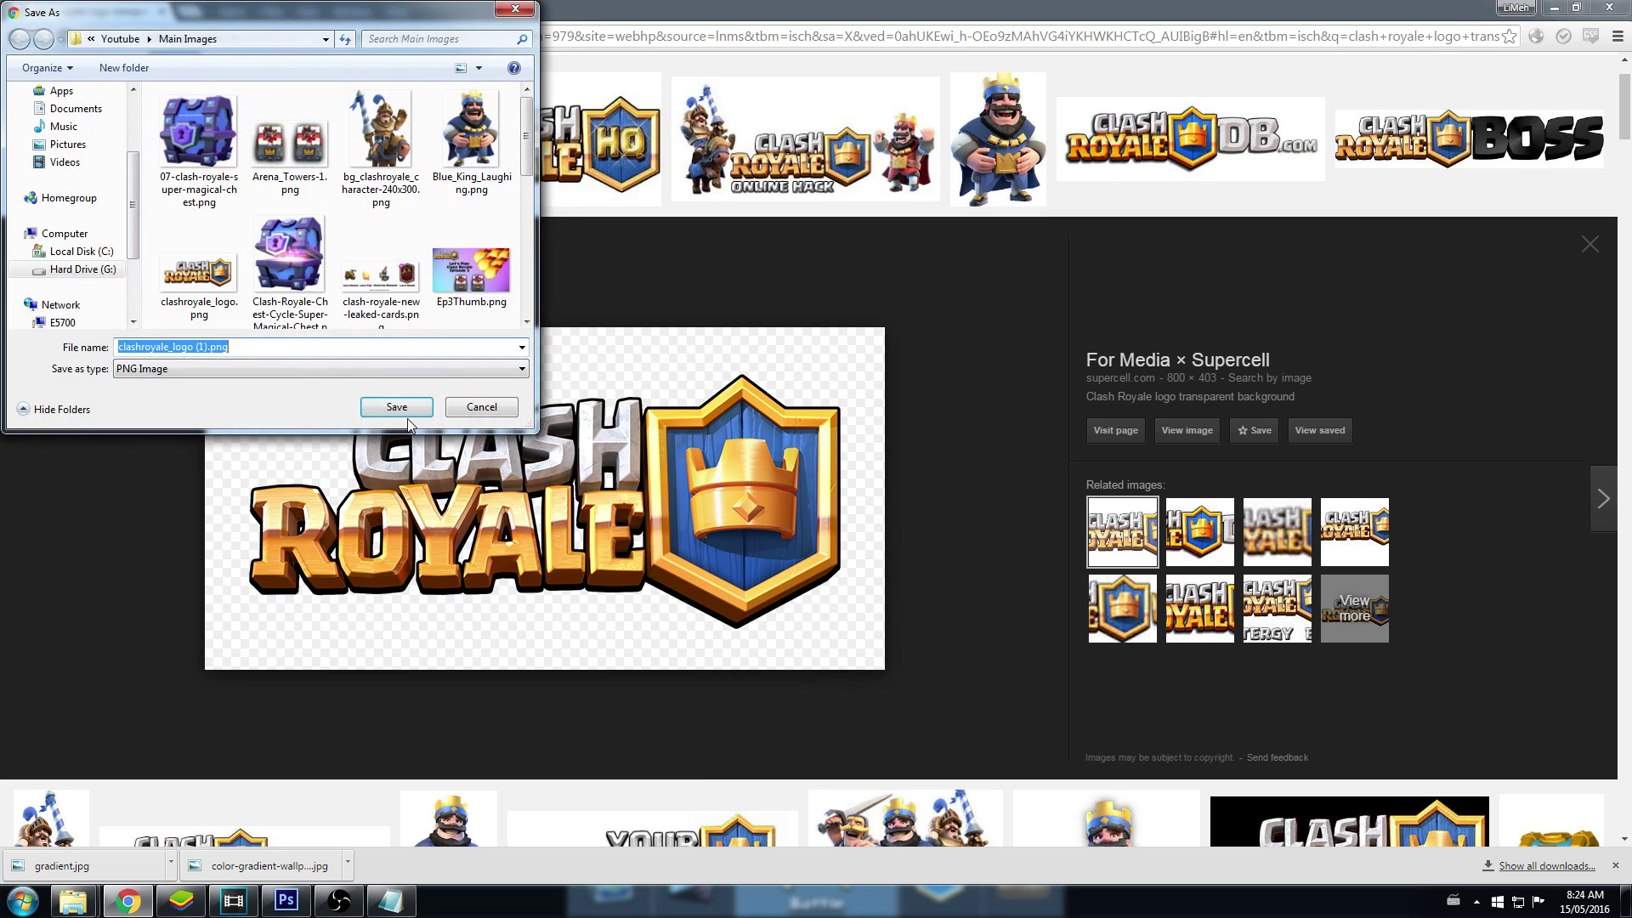
click(396, 408)
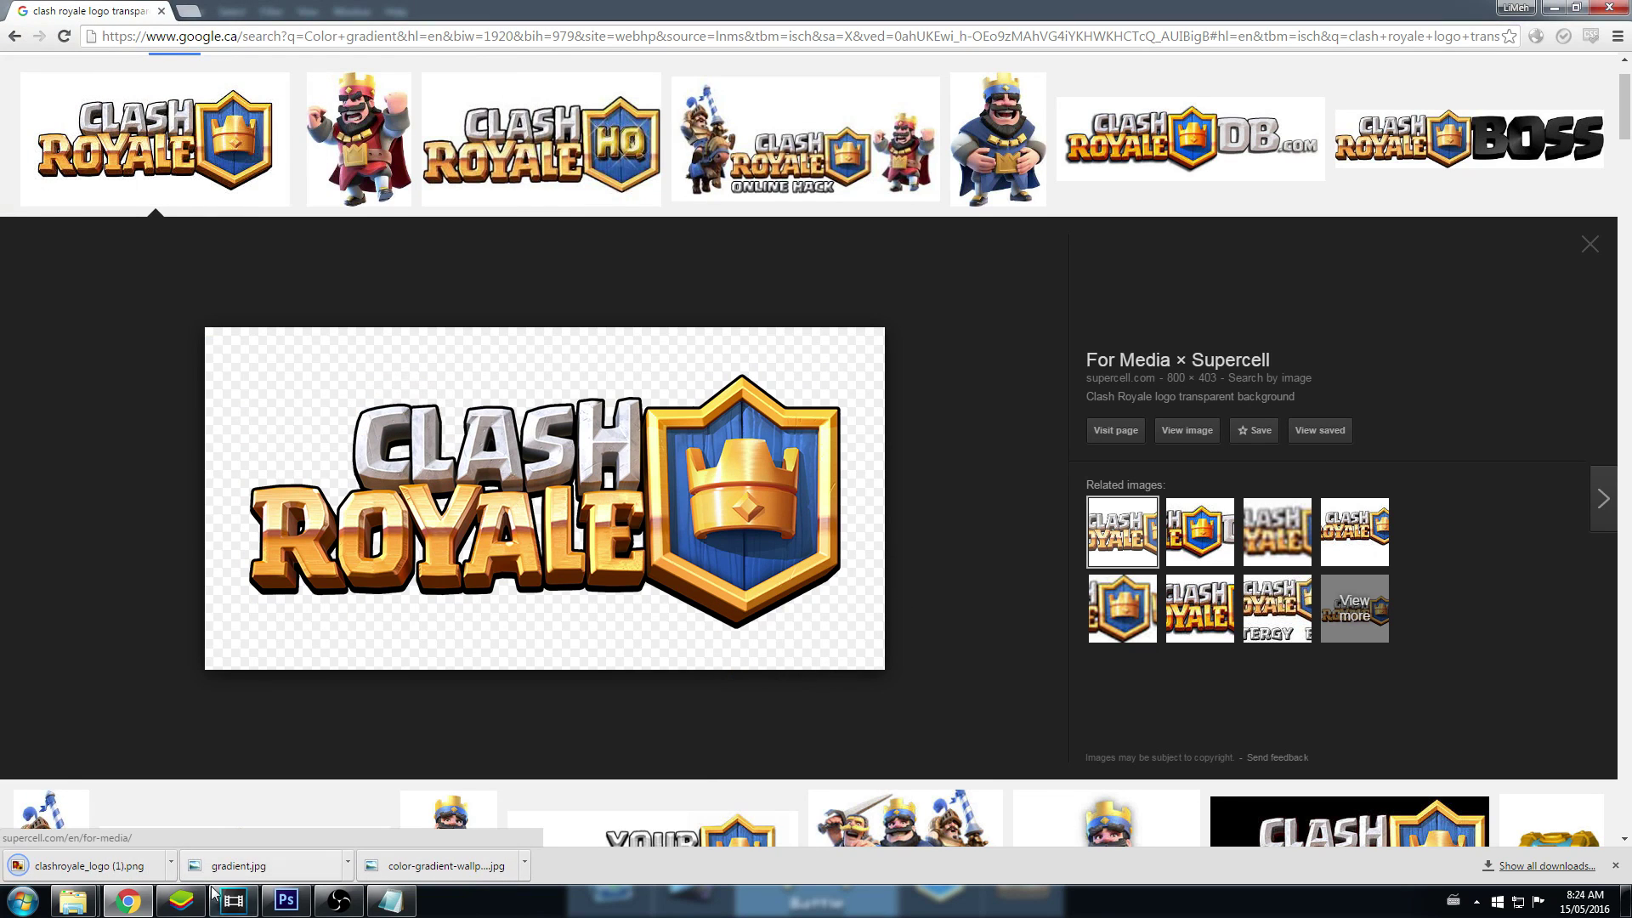
Step: Place clashroyale_logo (1).png on the canvas, scaled down into the top-left corner
click(287, 900)
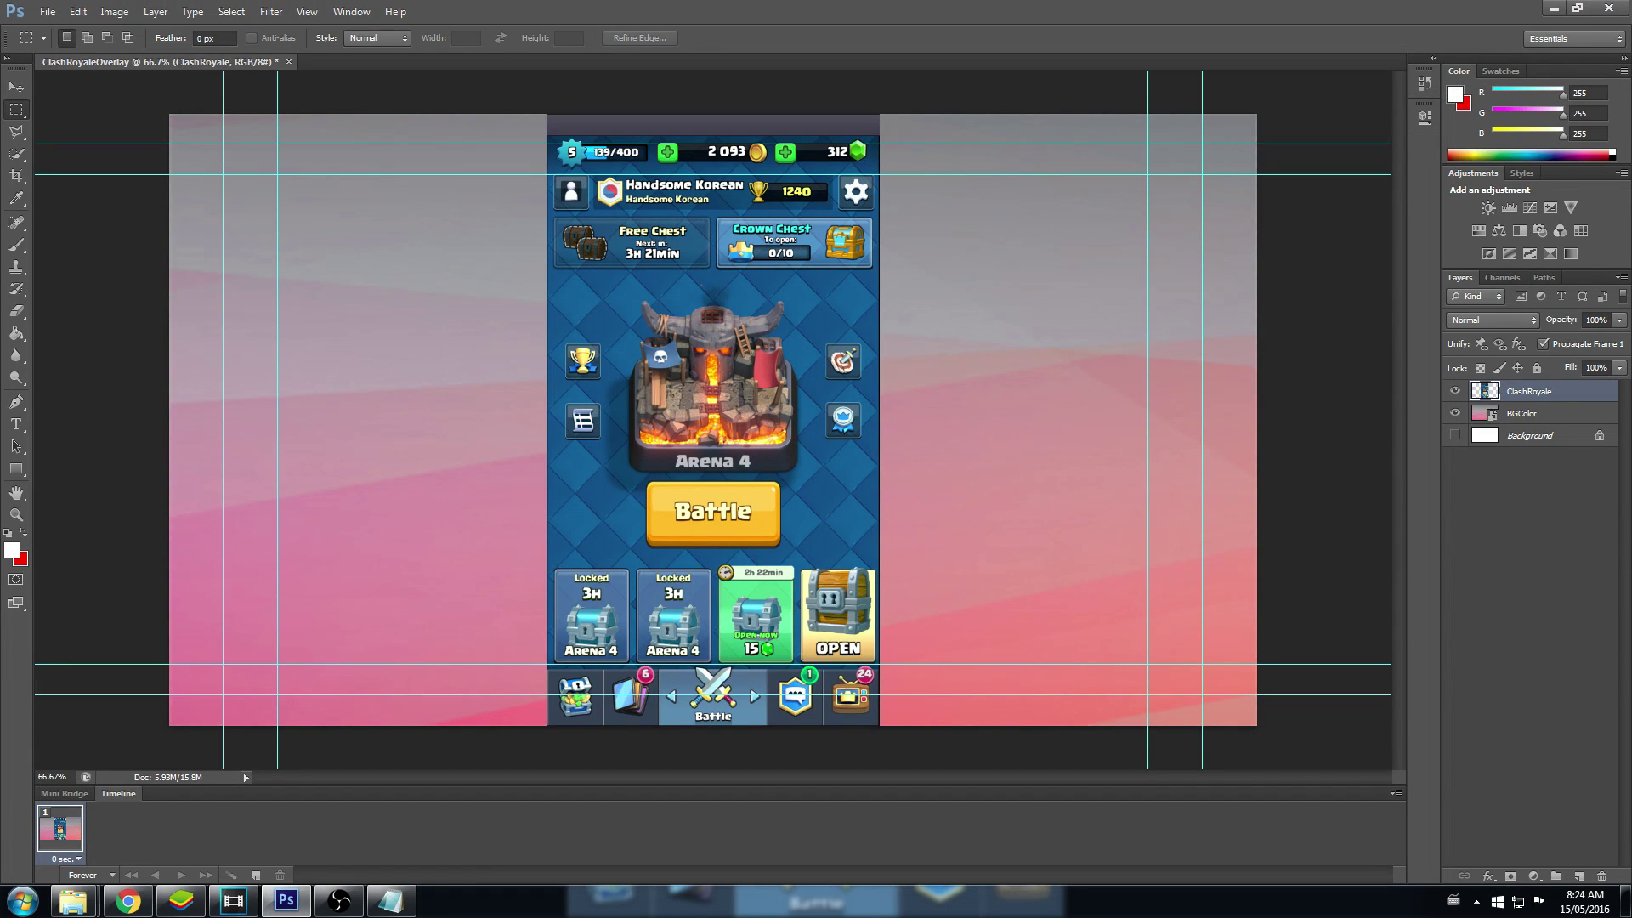
drag(286, 900, 539, 484)
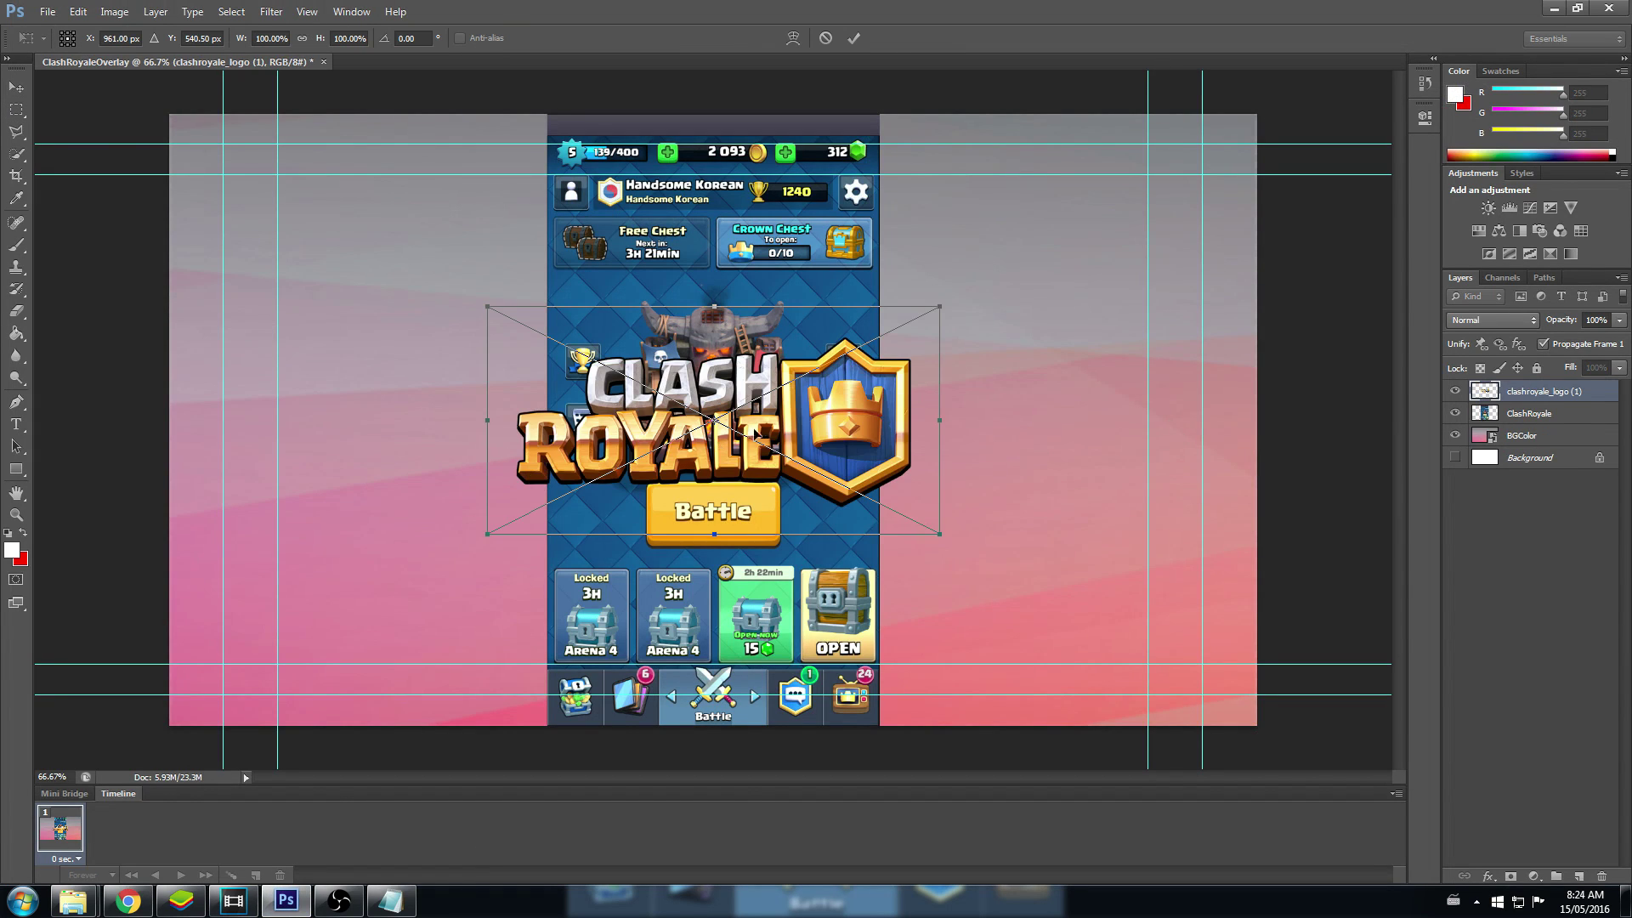
drag(756, 429, 561, 278)
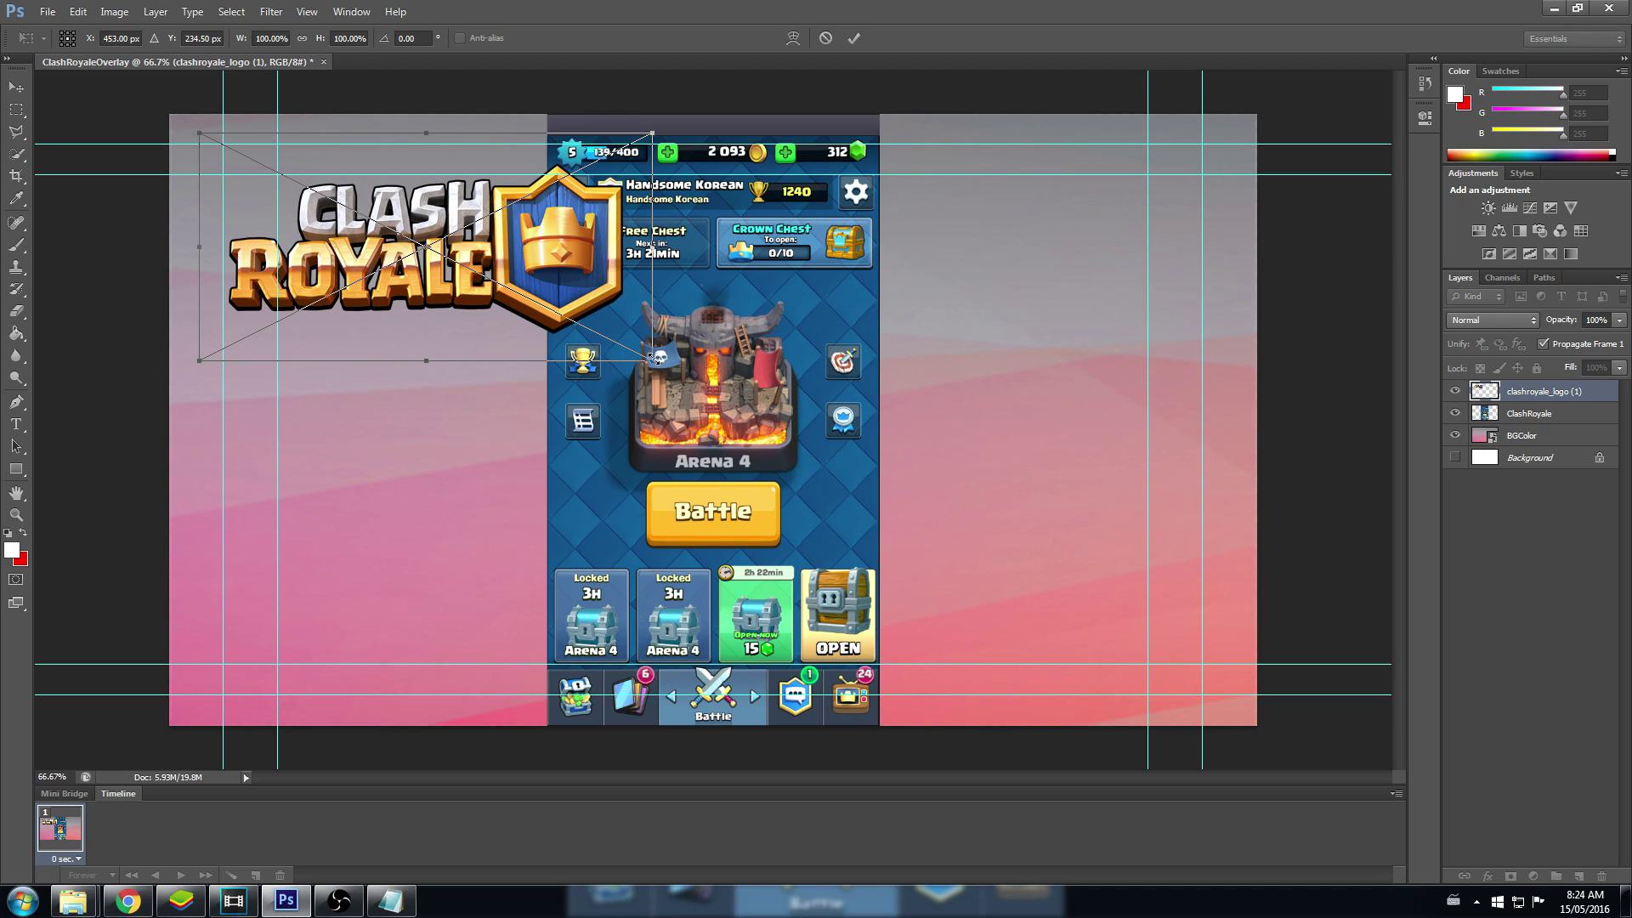
drag(655, 358, 474, 332)
drag(390, 250, 393, 229)
right_click(391, 231)
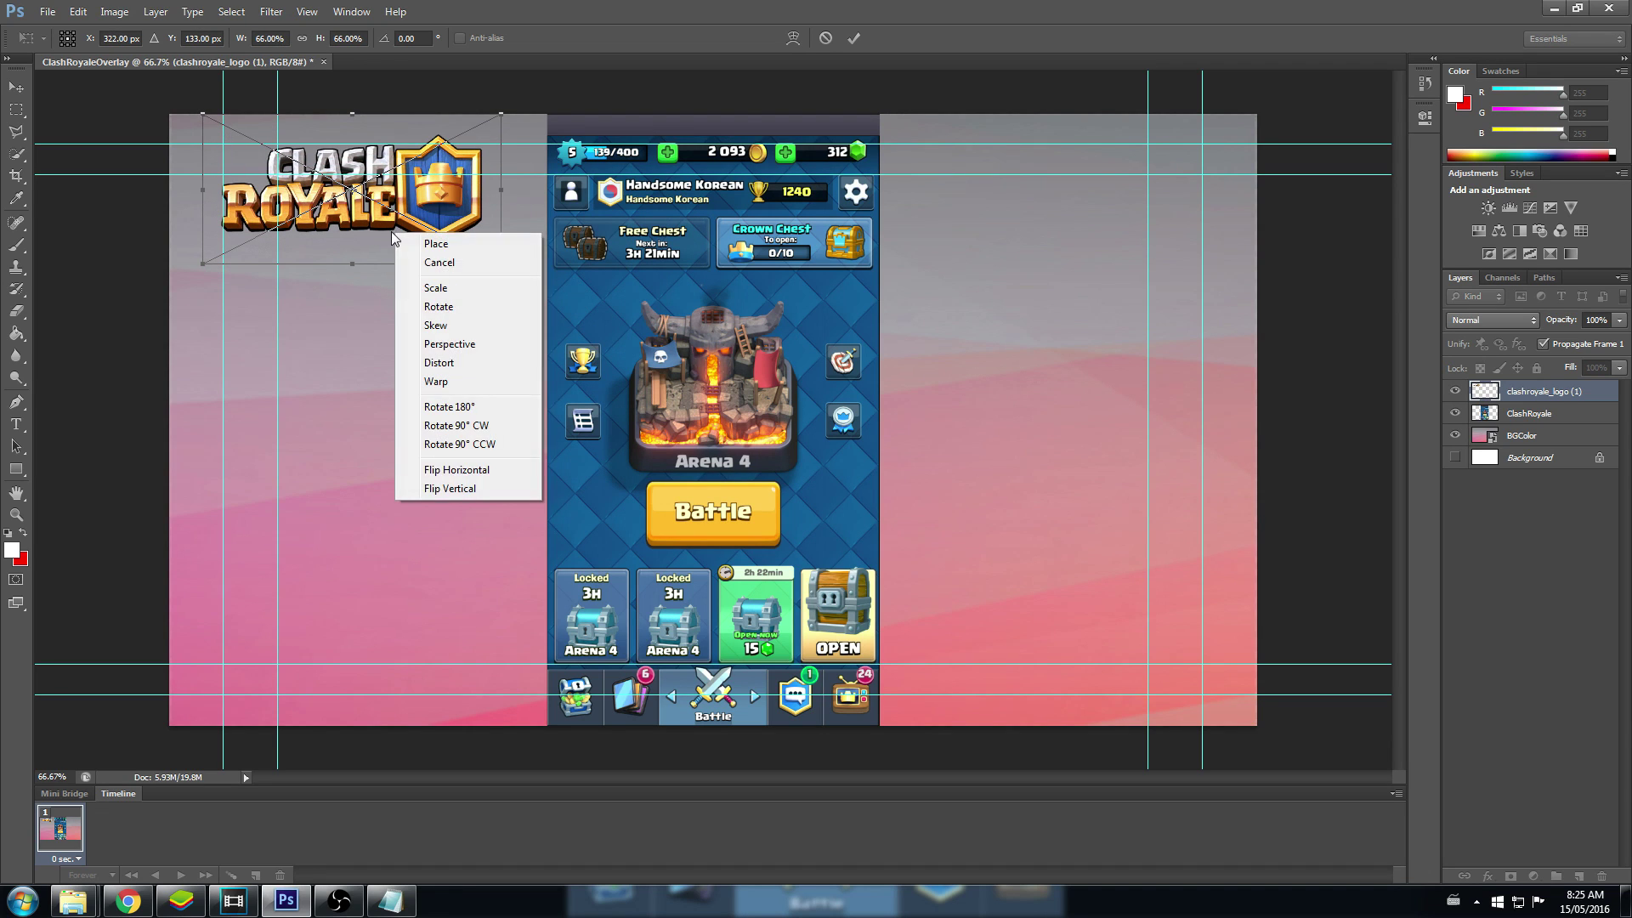
click(436, 244)
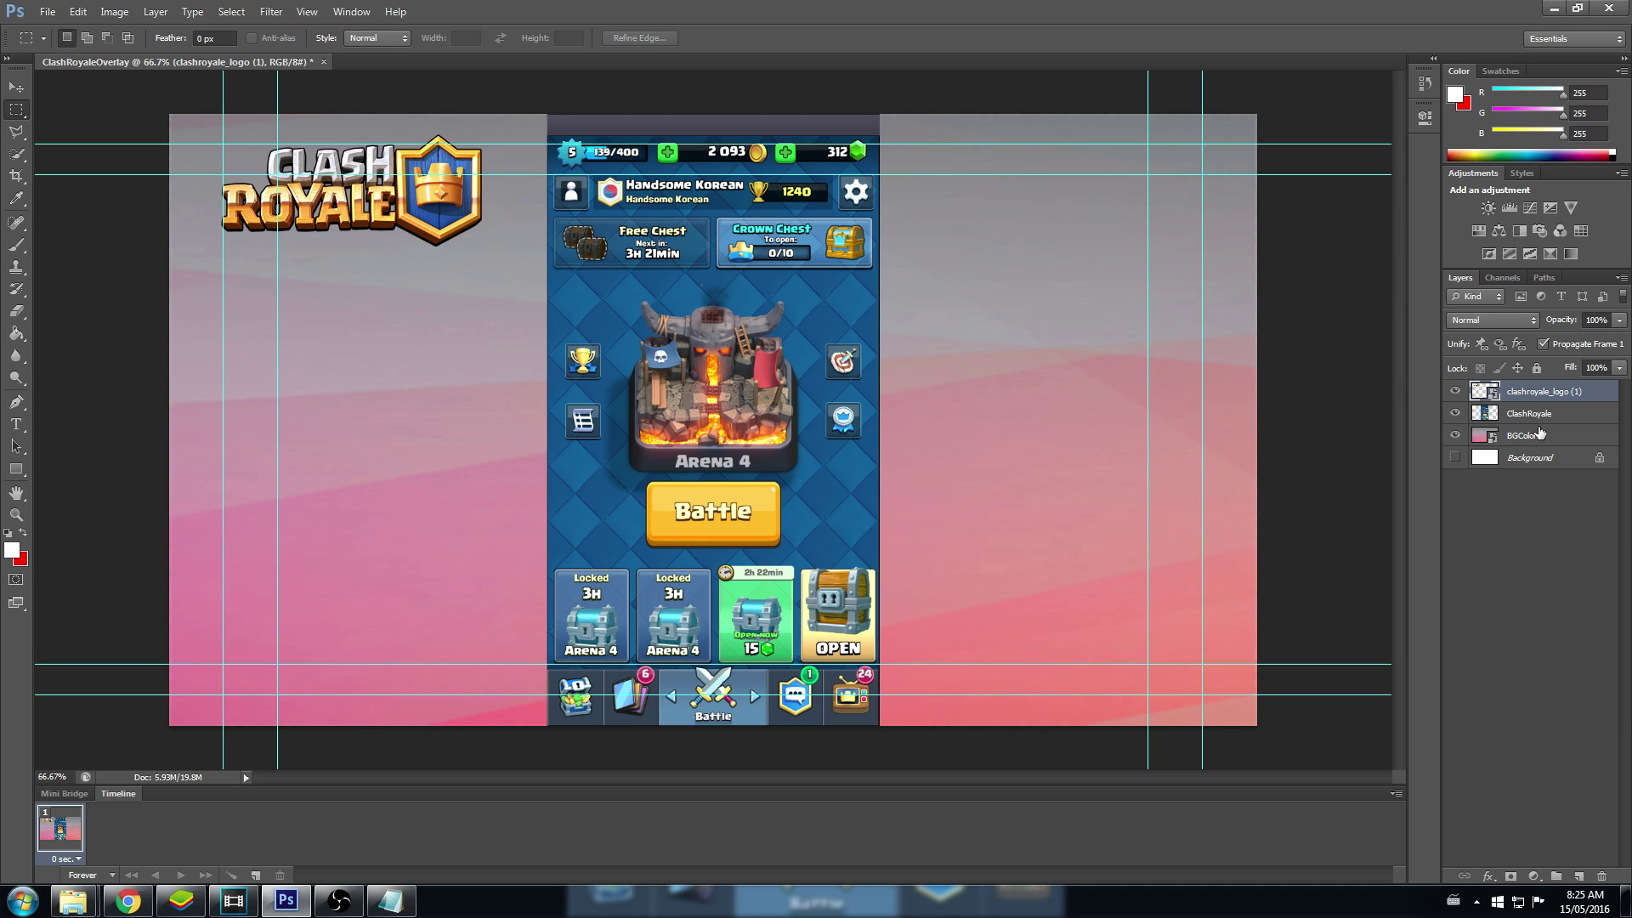
Step: Flip the logo horizontally, then flip it back to its original orientation
click(78, 12)
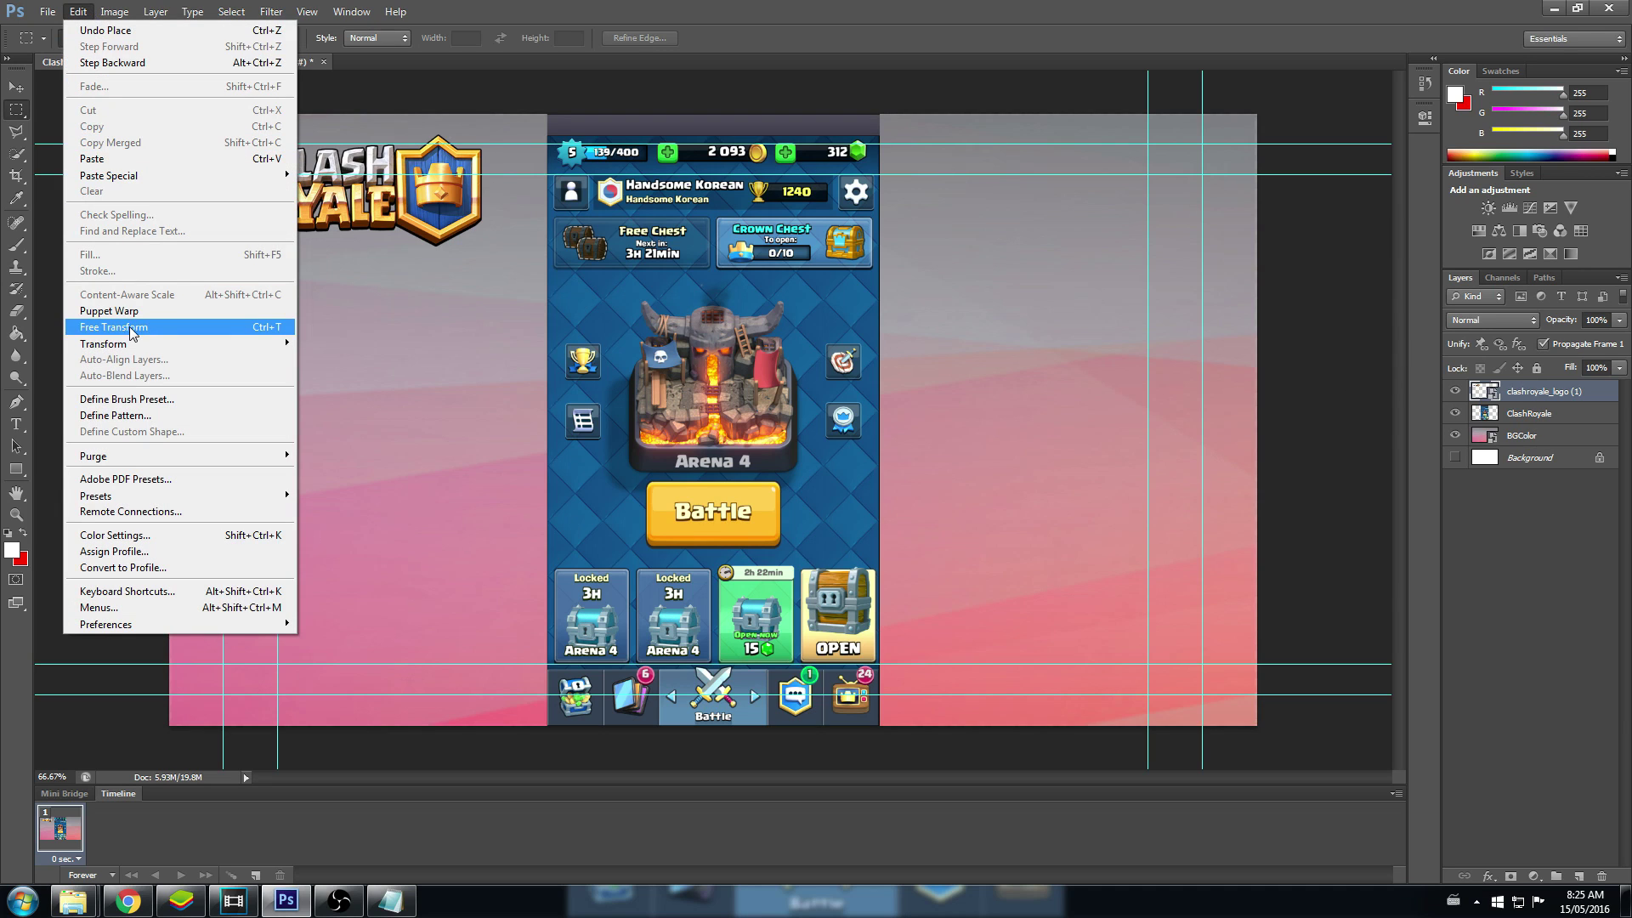
mouse_move(132, 344)
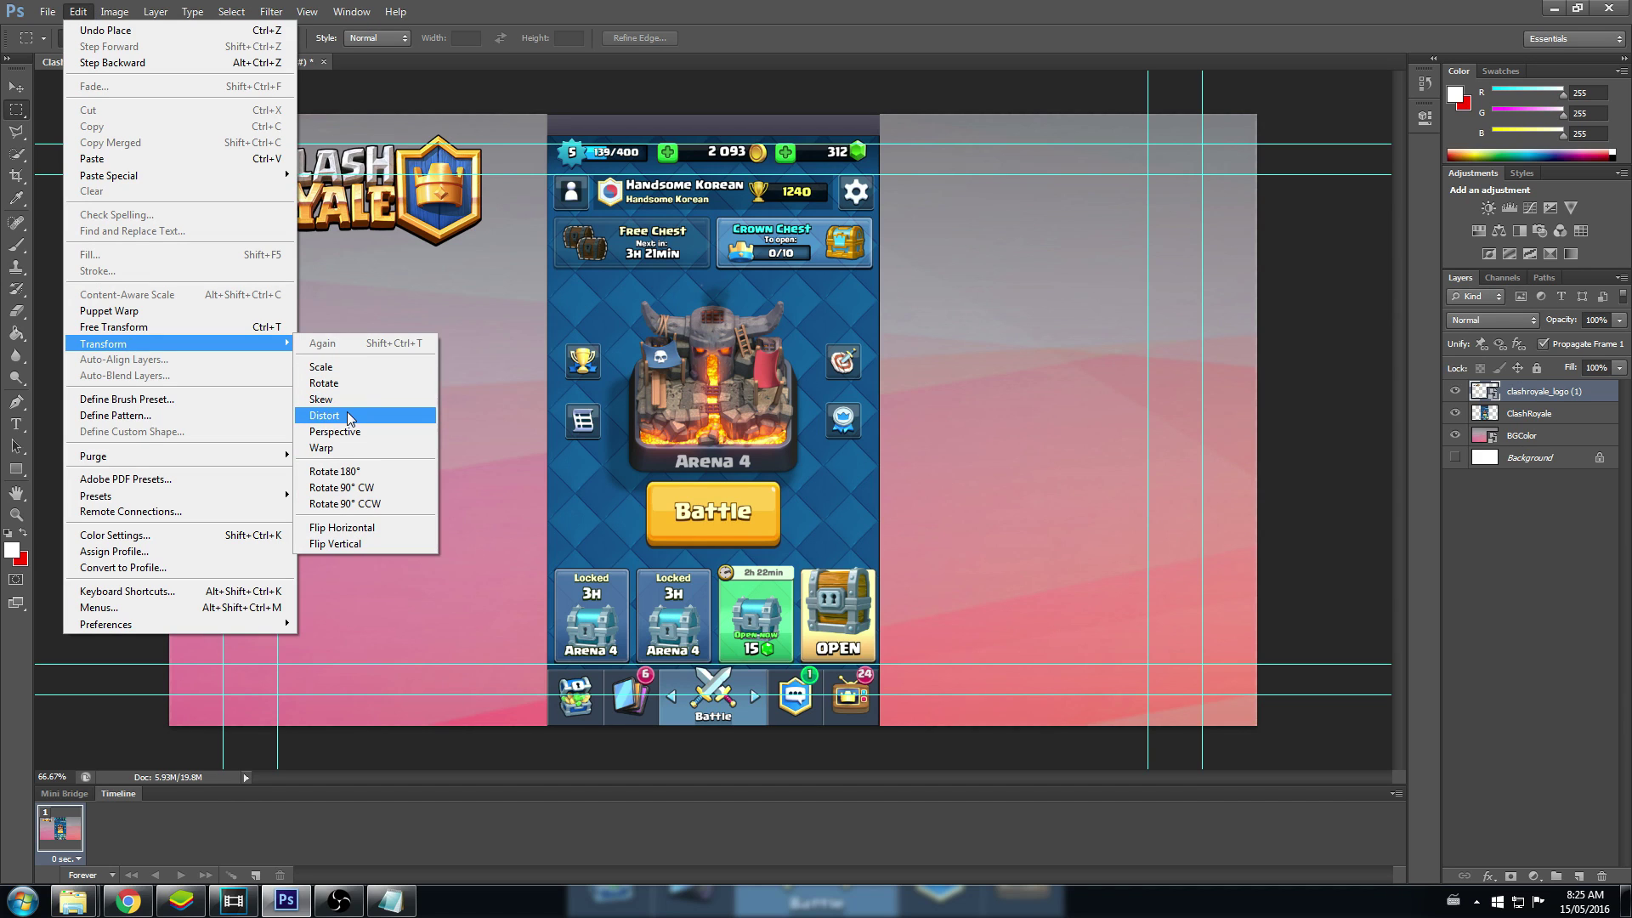
click(342, 527)
click(77, 11)
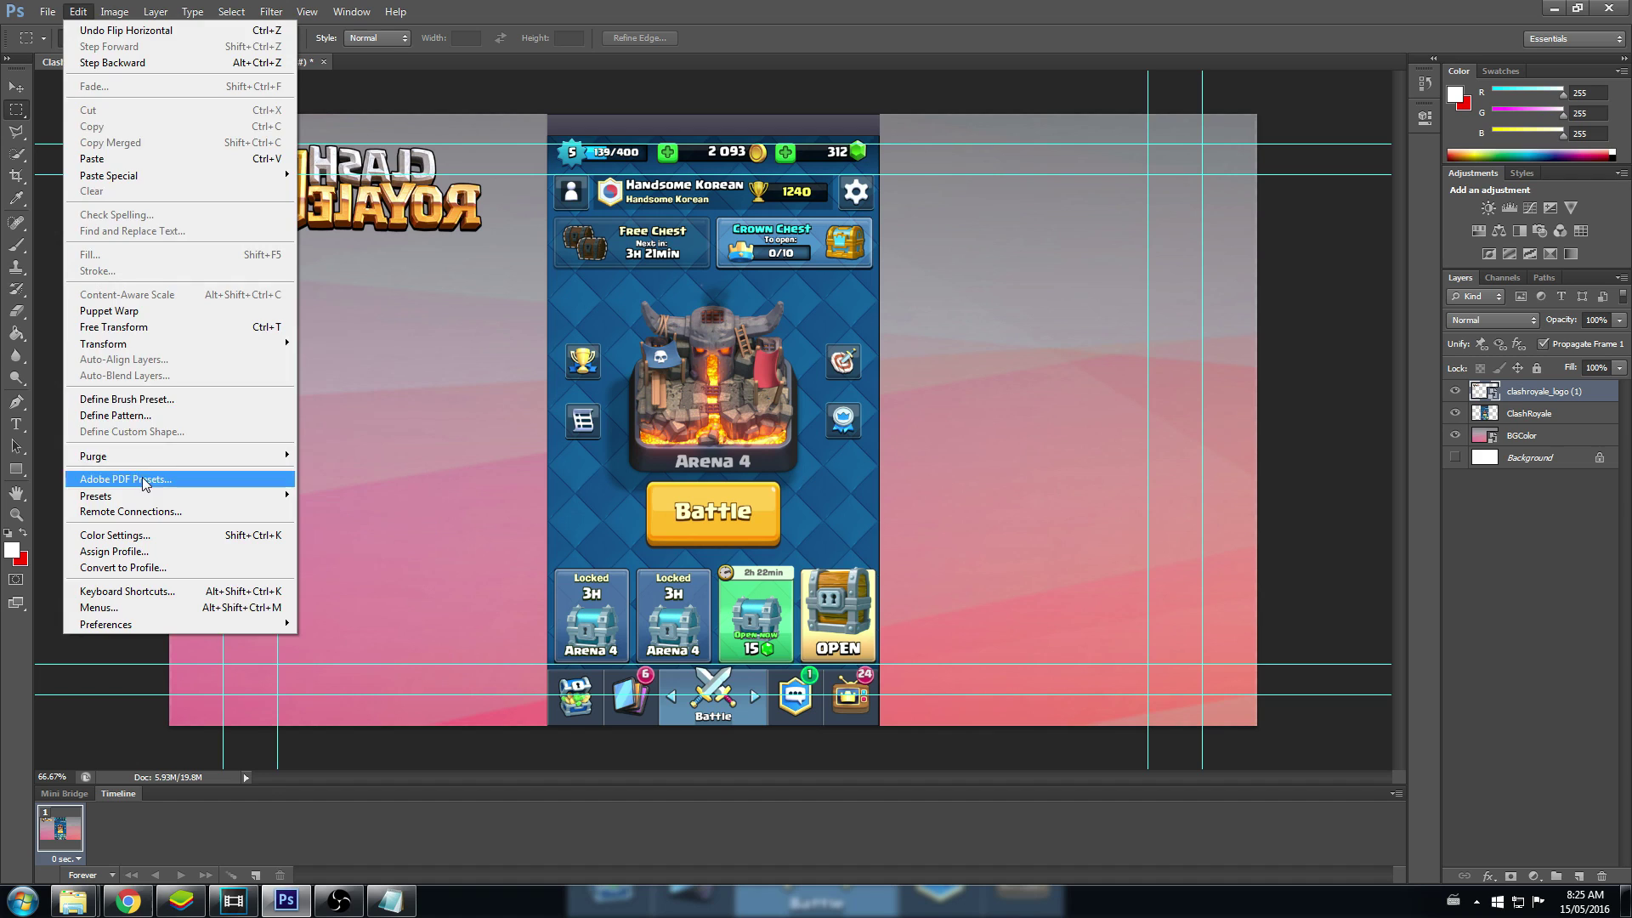
mouse_move(77, 11)
mouse_move(116, 353)
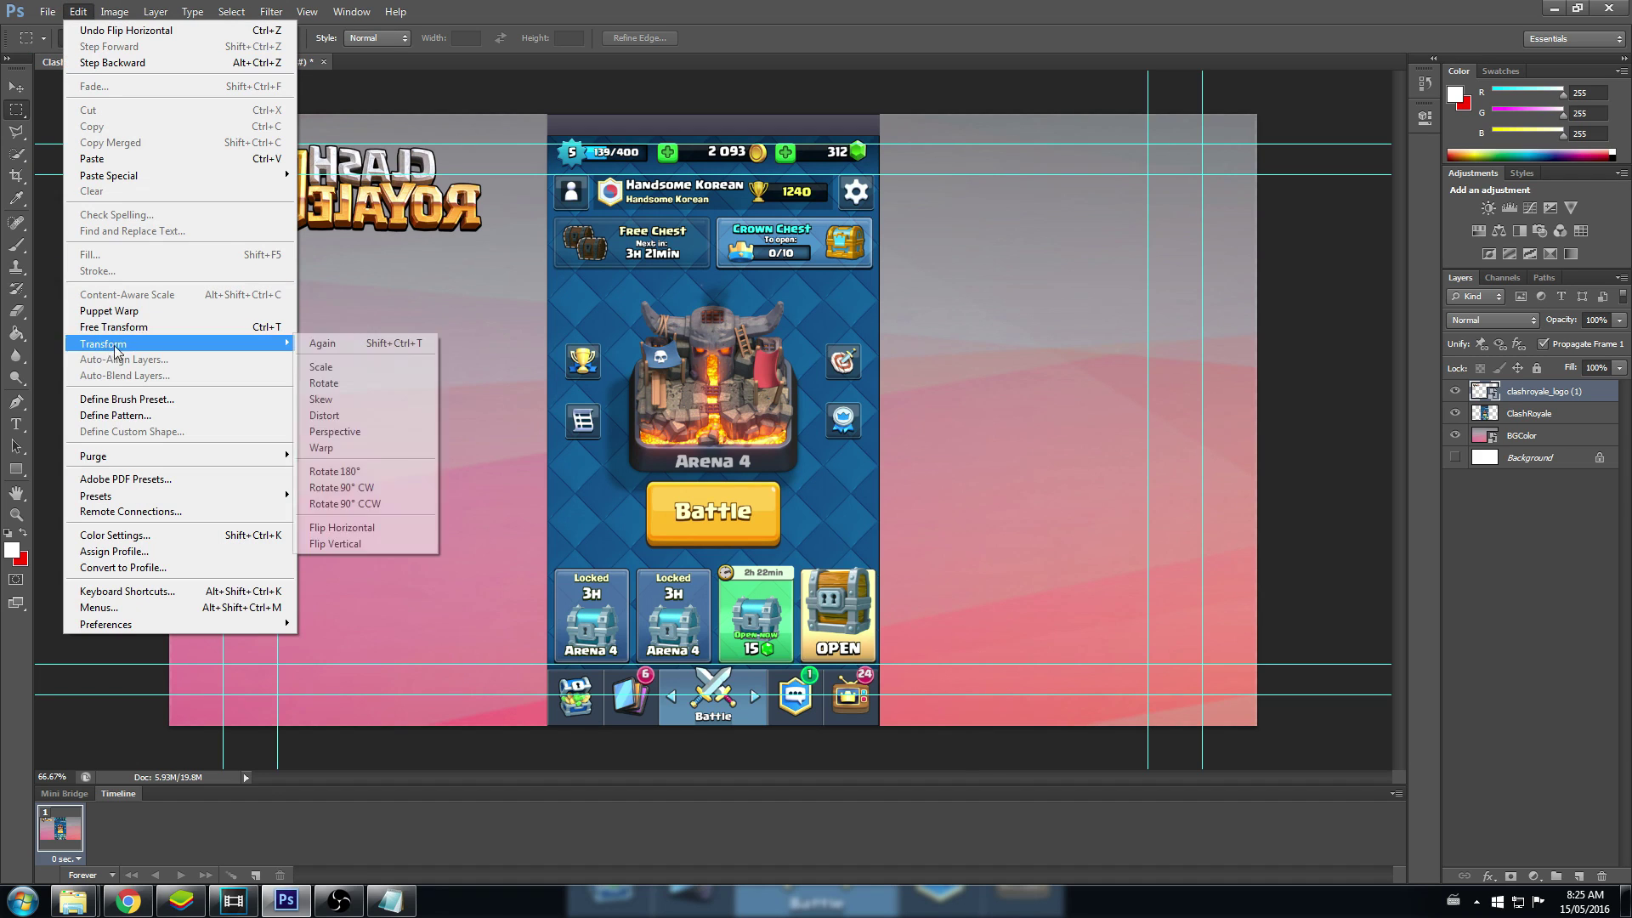
click(342, 528)
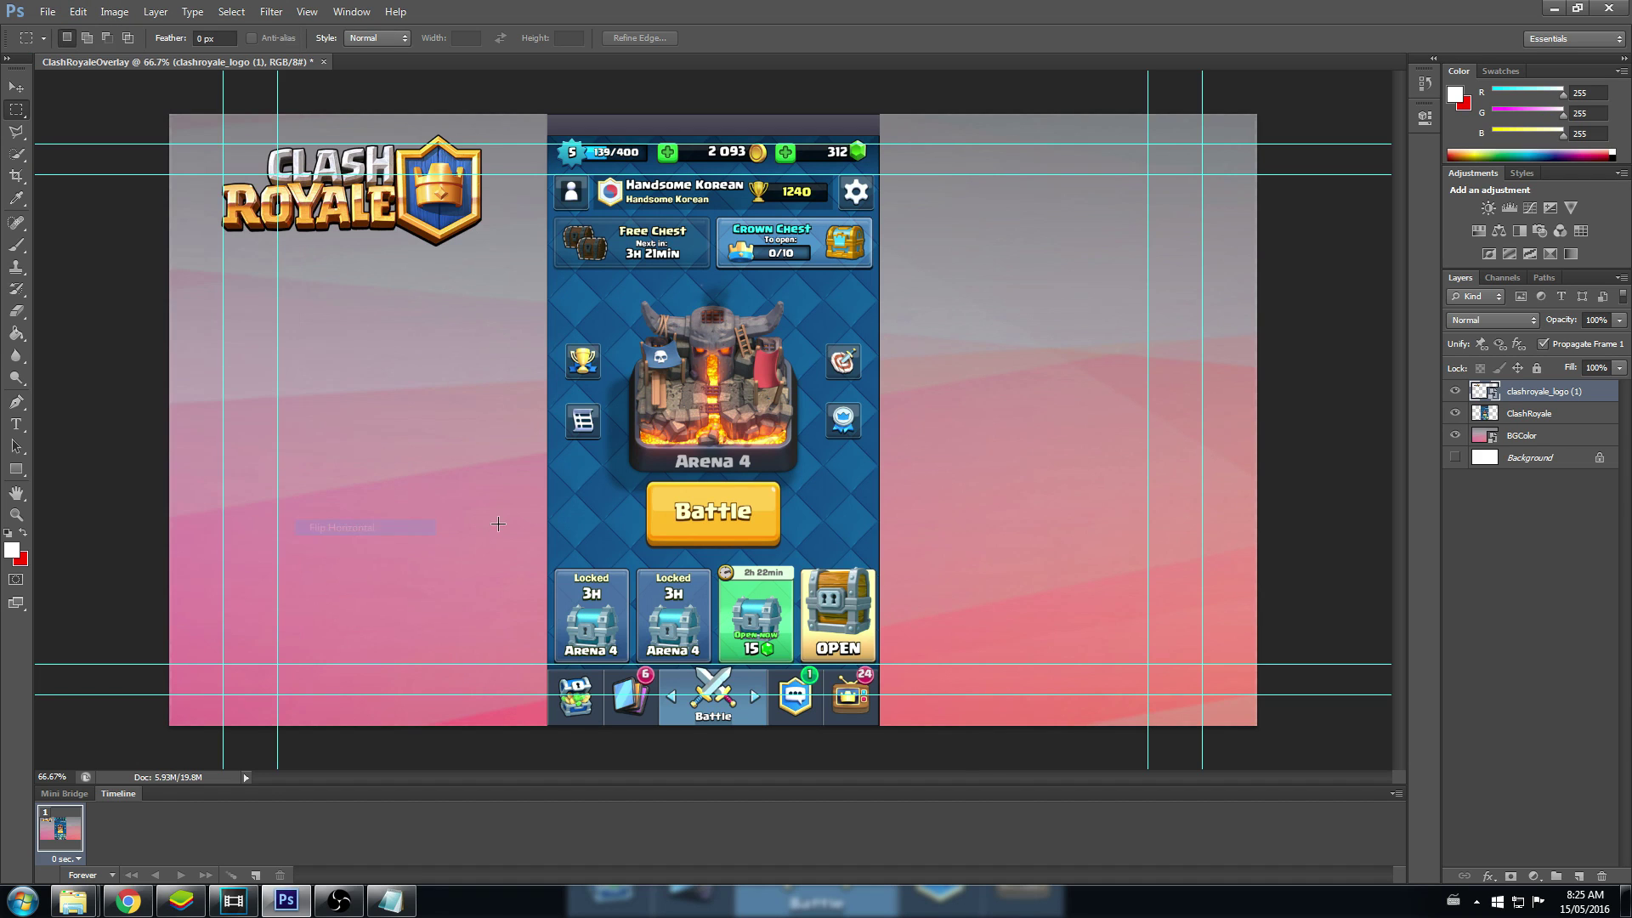
Step: Rename the logo layer to 'CRLogo'
double_click(1544, 392)
text(CRLogo)
key(Return)
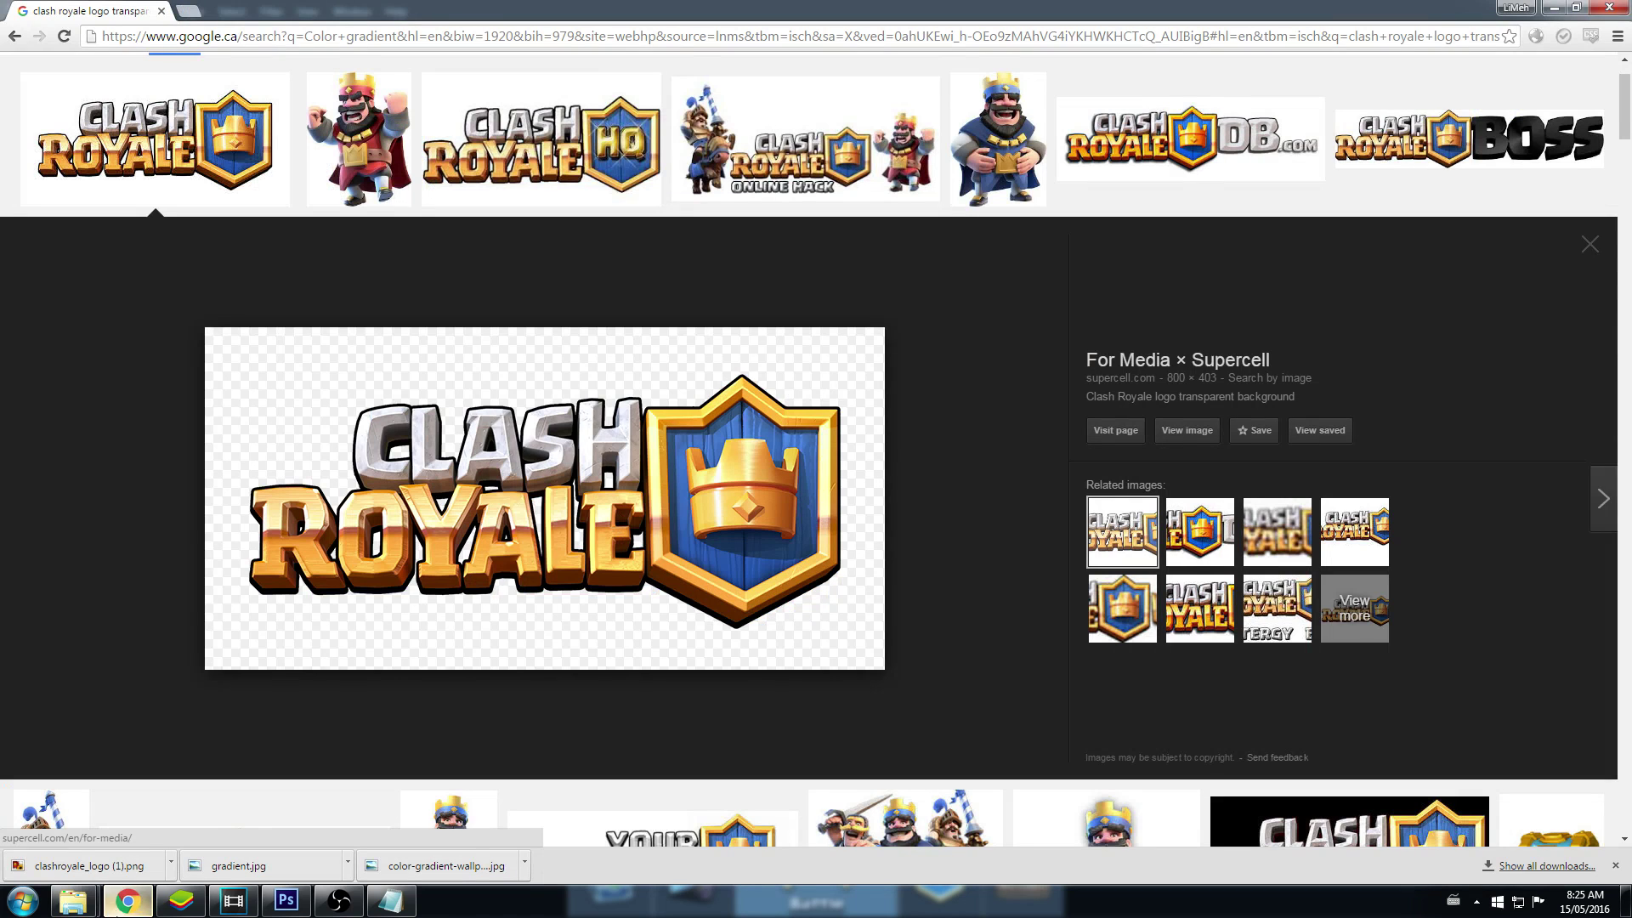
Step: Search Google Images for 'medieval sign'
click(127, 901)
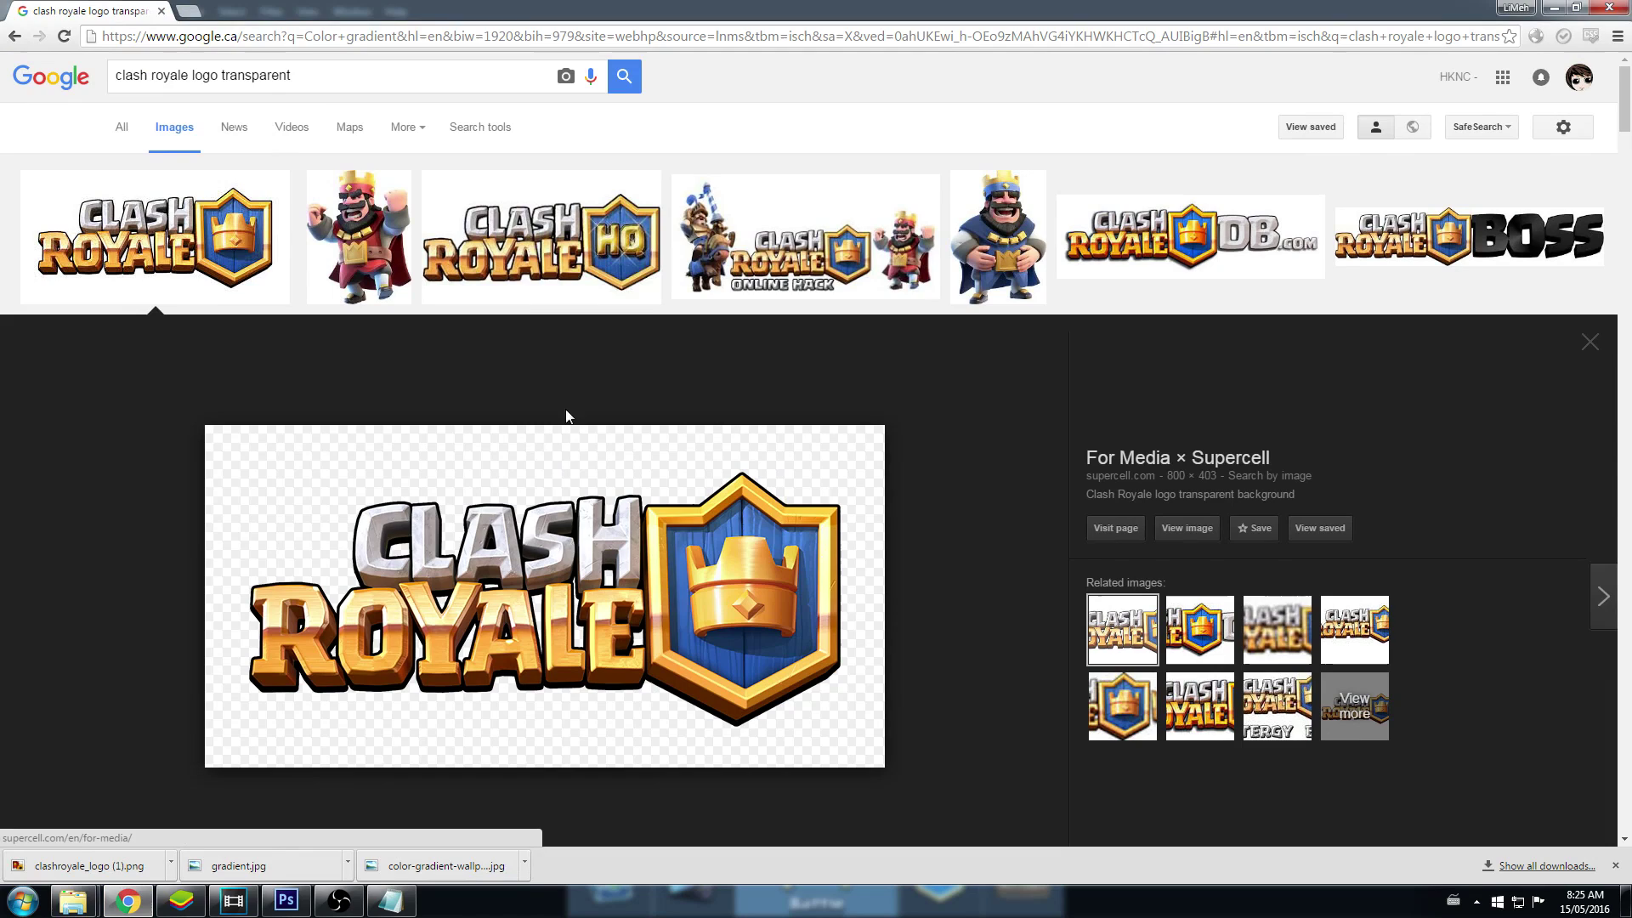
drag(354, 75, 67, 90)
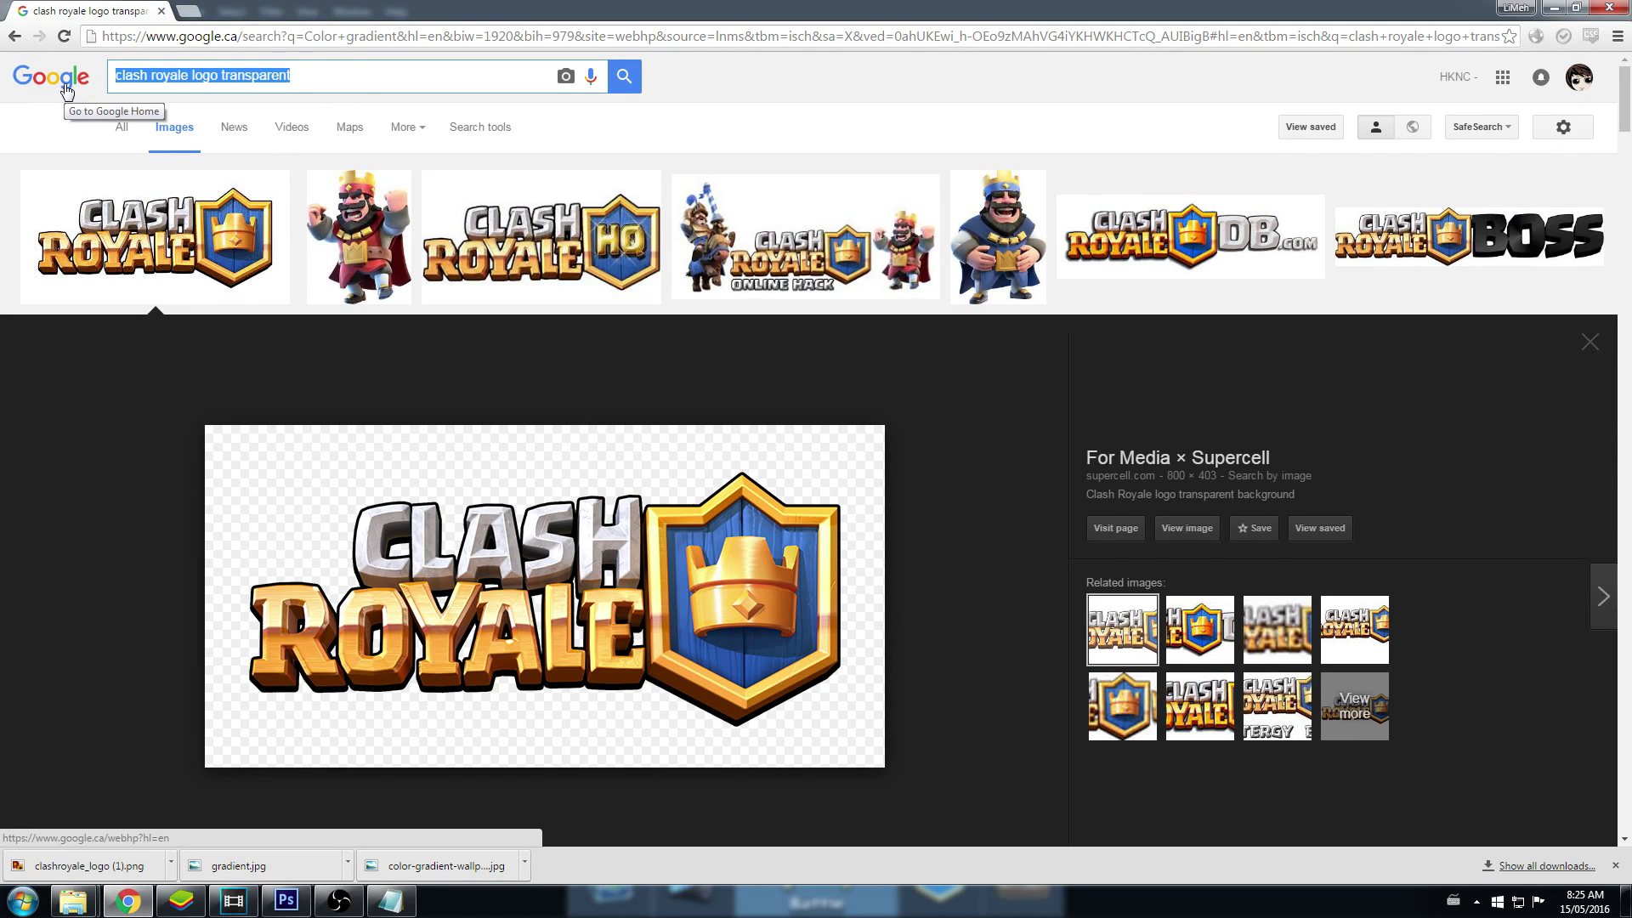
text(med)
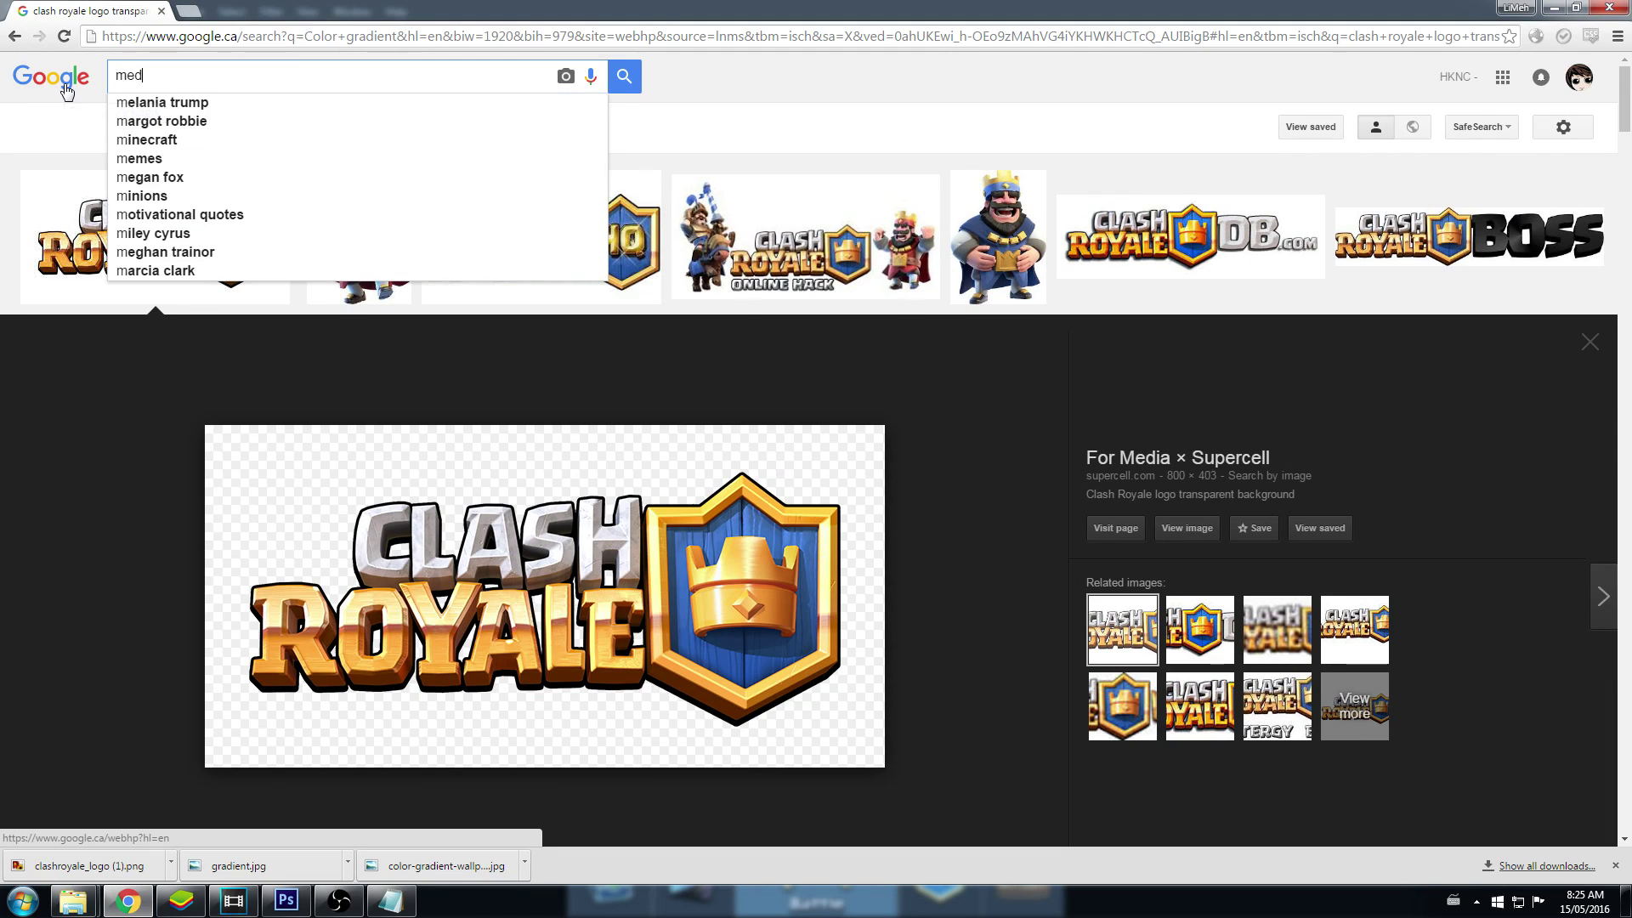
text(ieval sign)
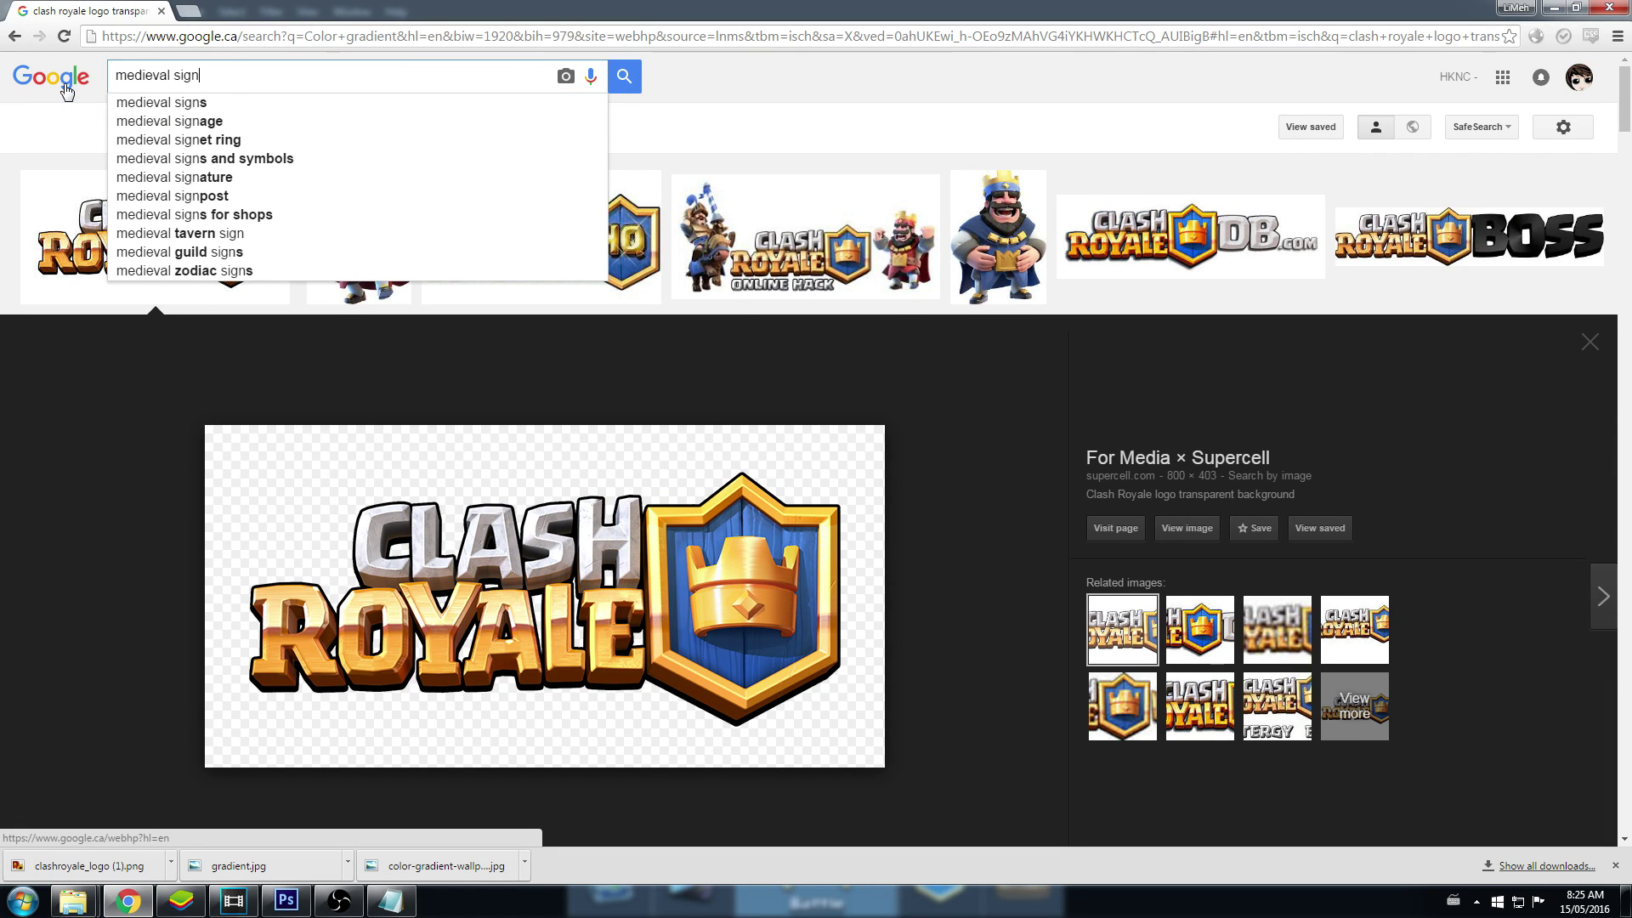
key(Return)
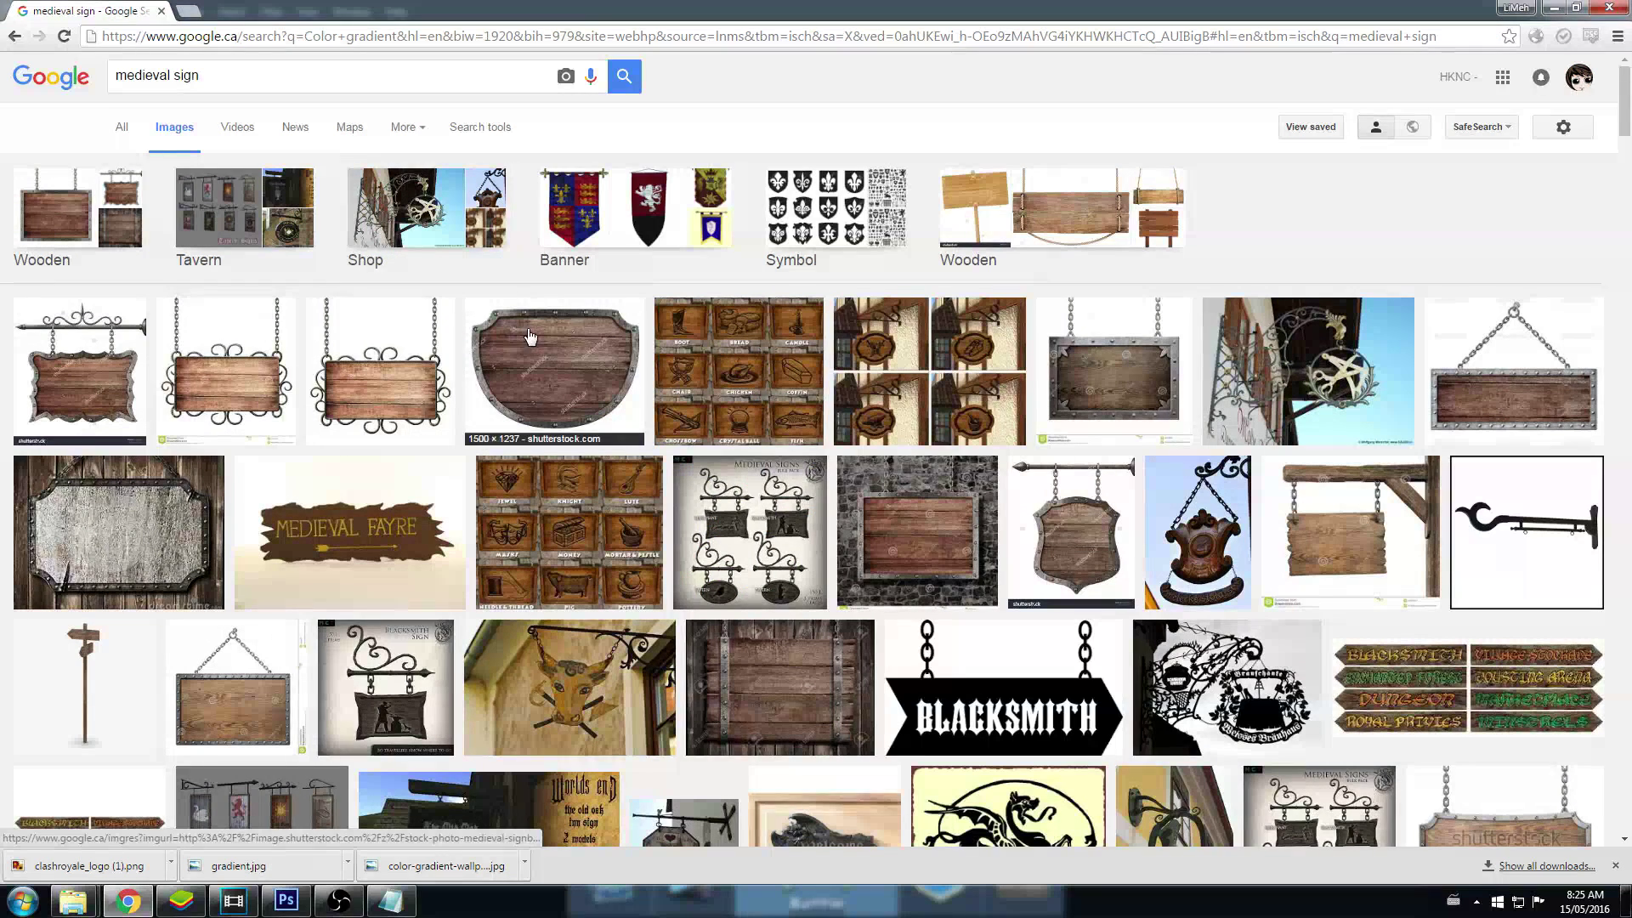
Step: Preview the chained hanging sign, dark wooden board and wooden hanging sign results
click(429, 387)
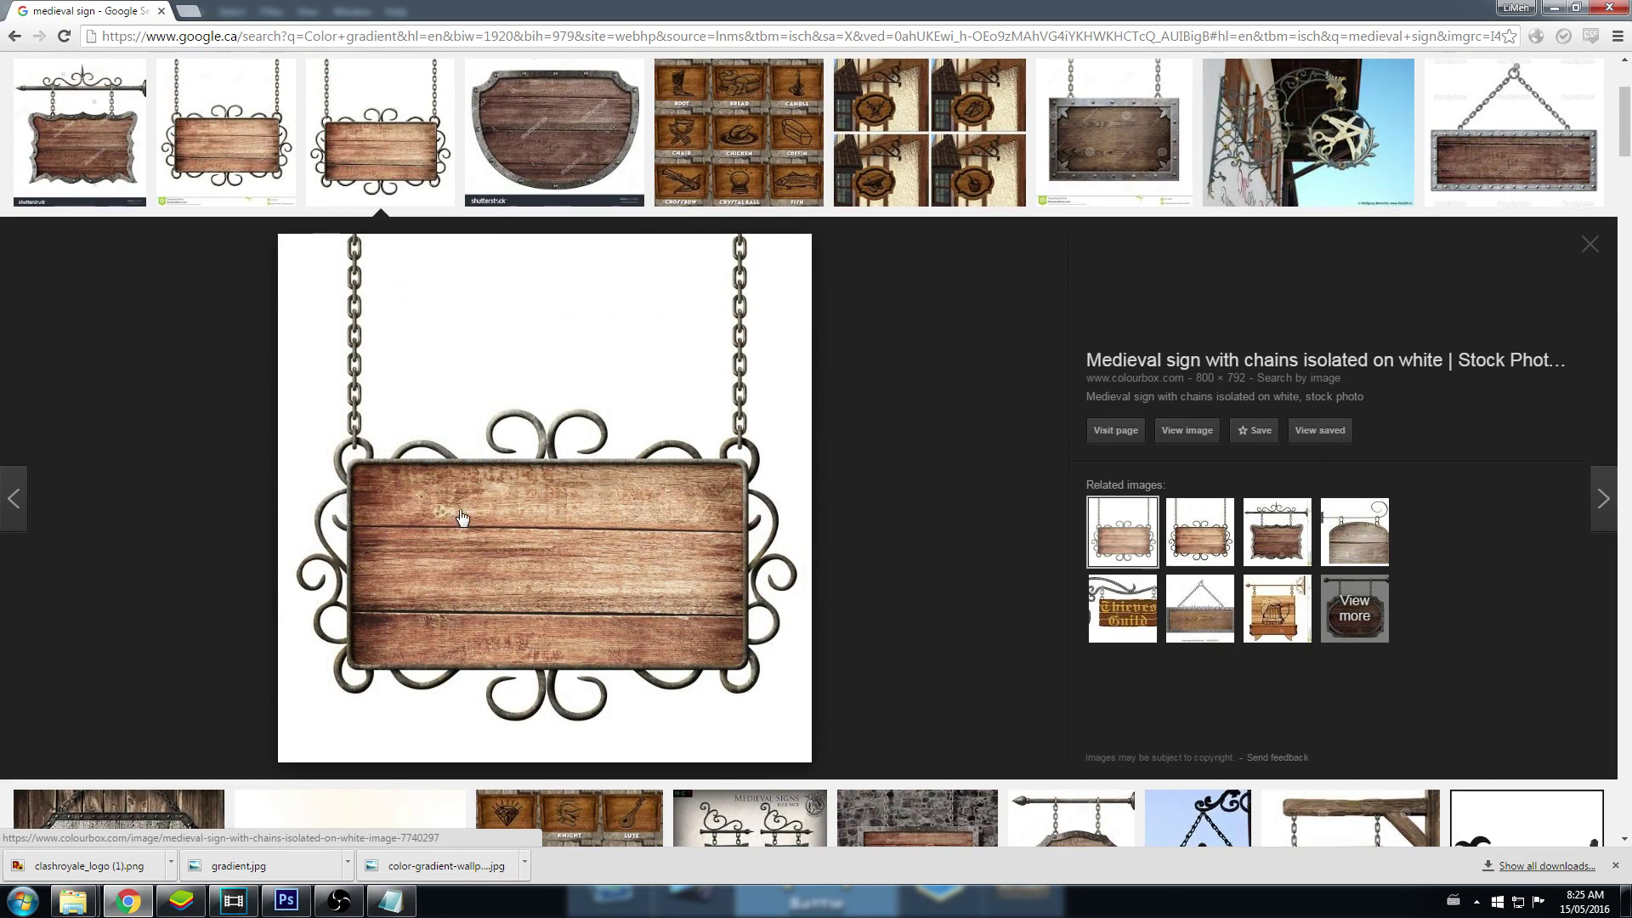
scroll(473, 508, down, 7)
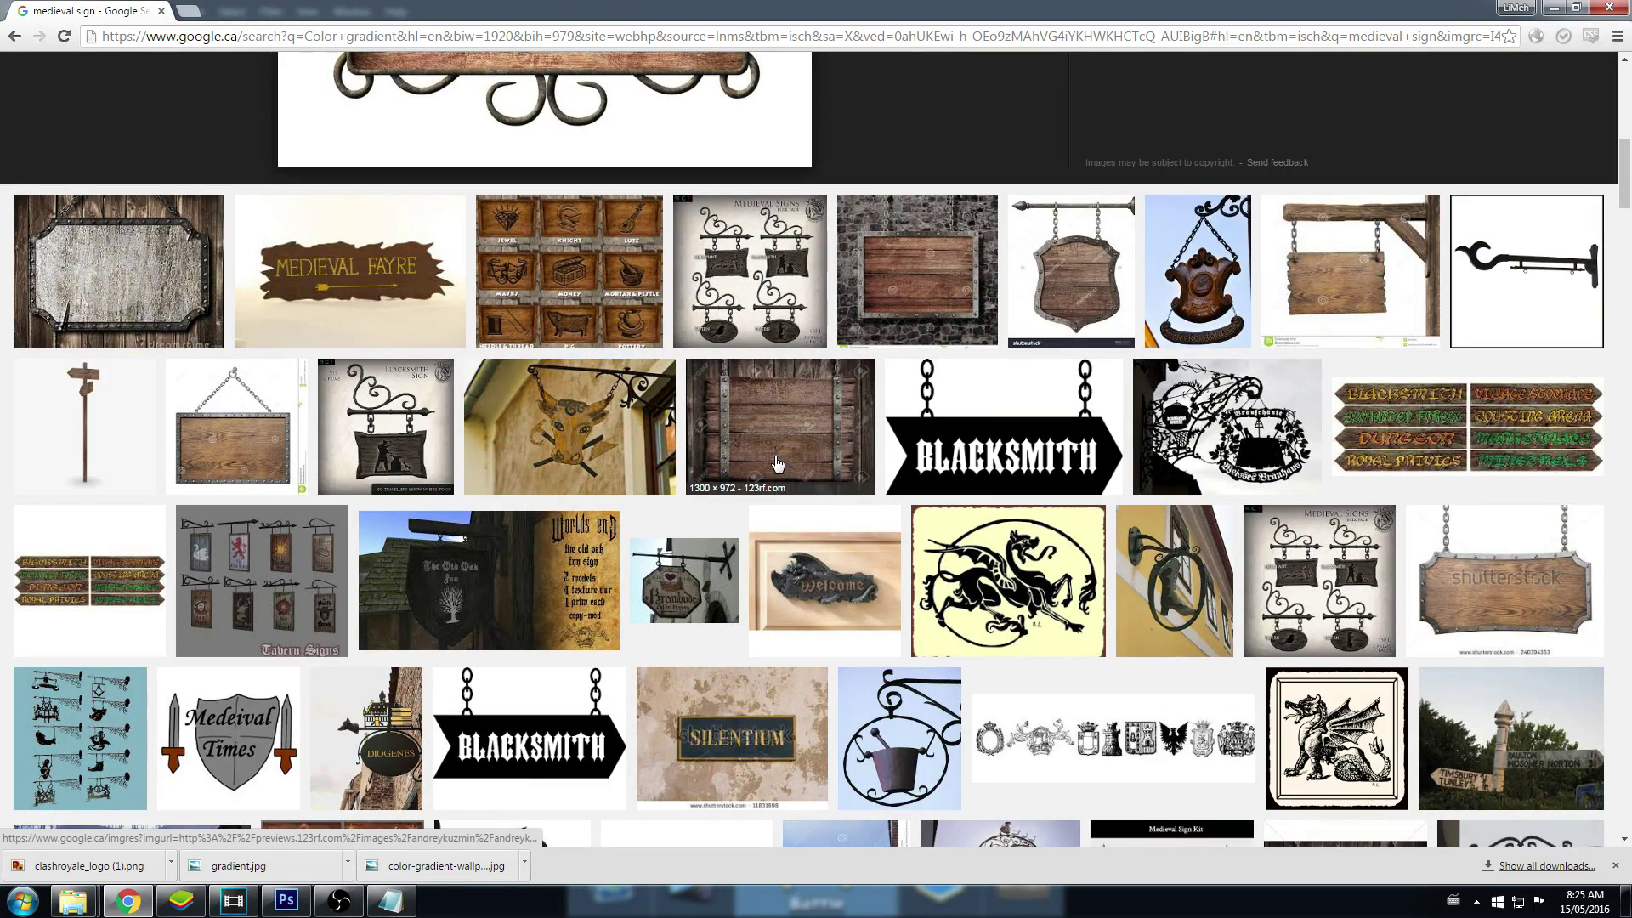
click(776, 463)
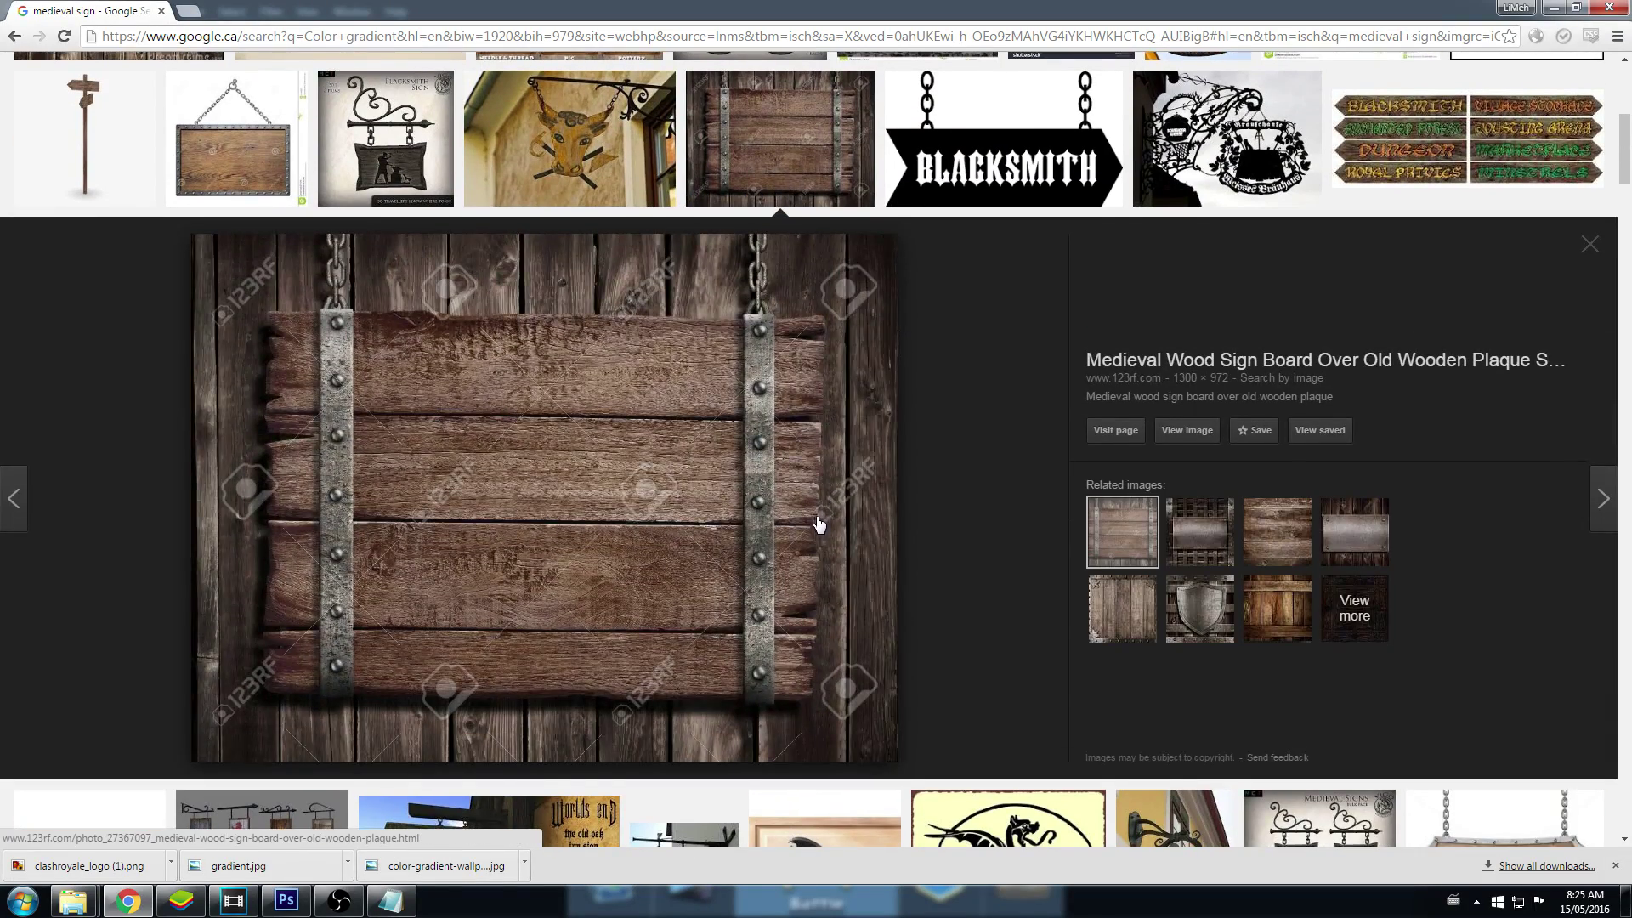
scroll(819, 524, down, 6)
scroll(723, 475, down, 9)
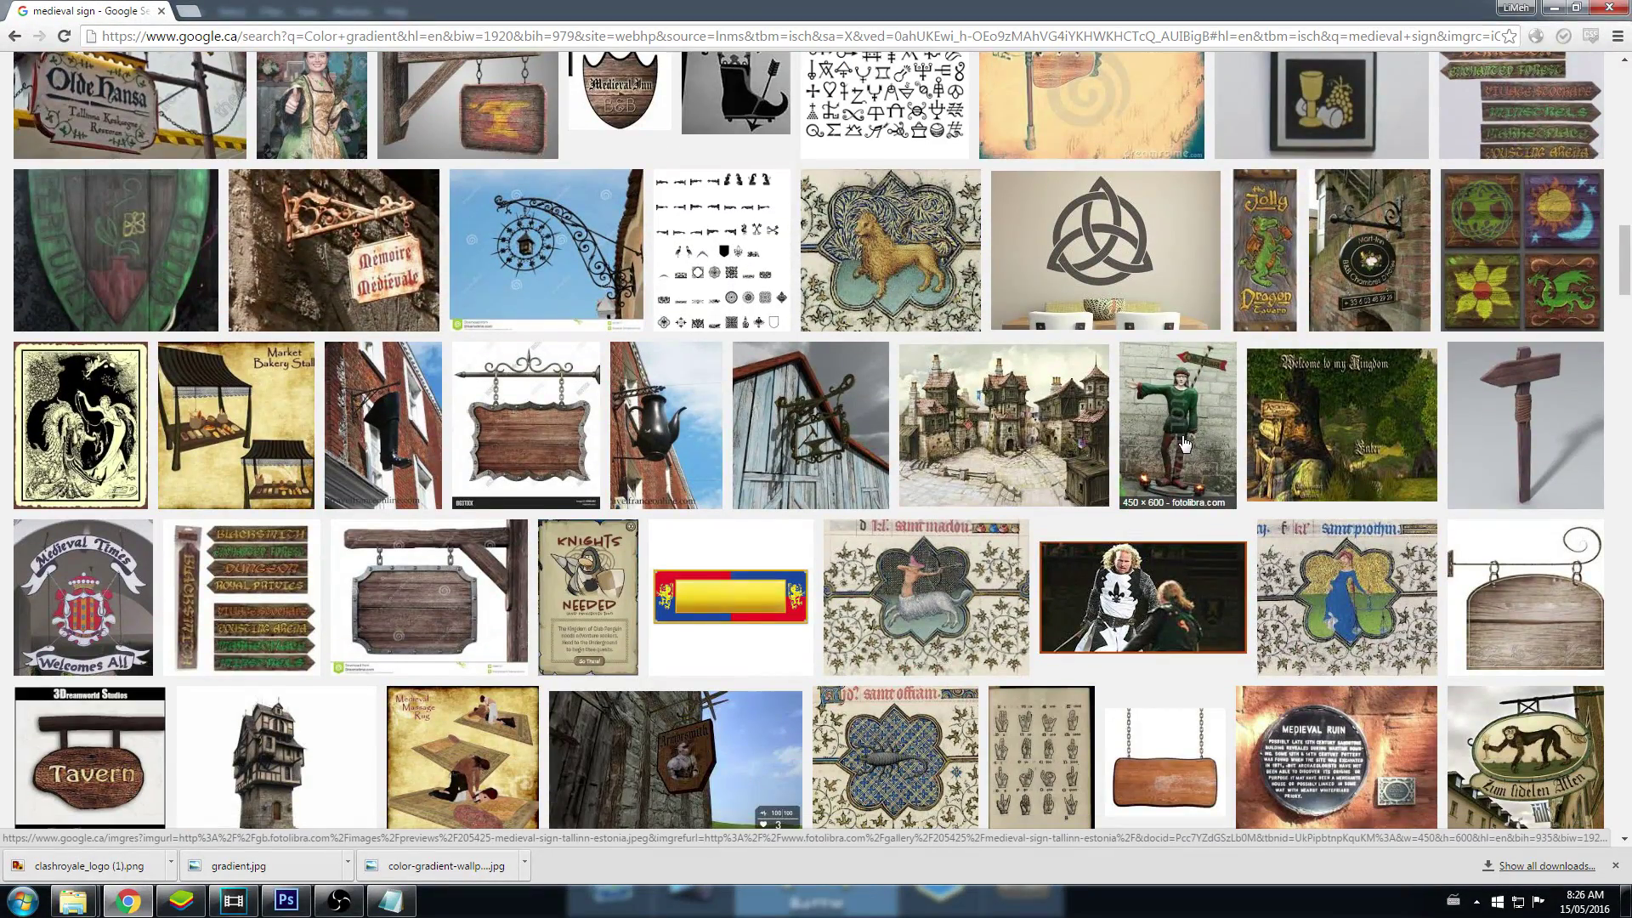
click(1460, 596)
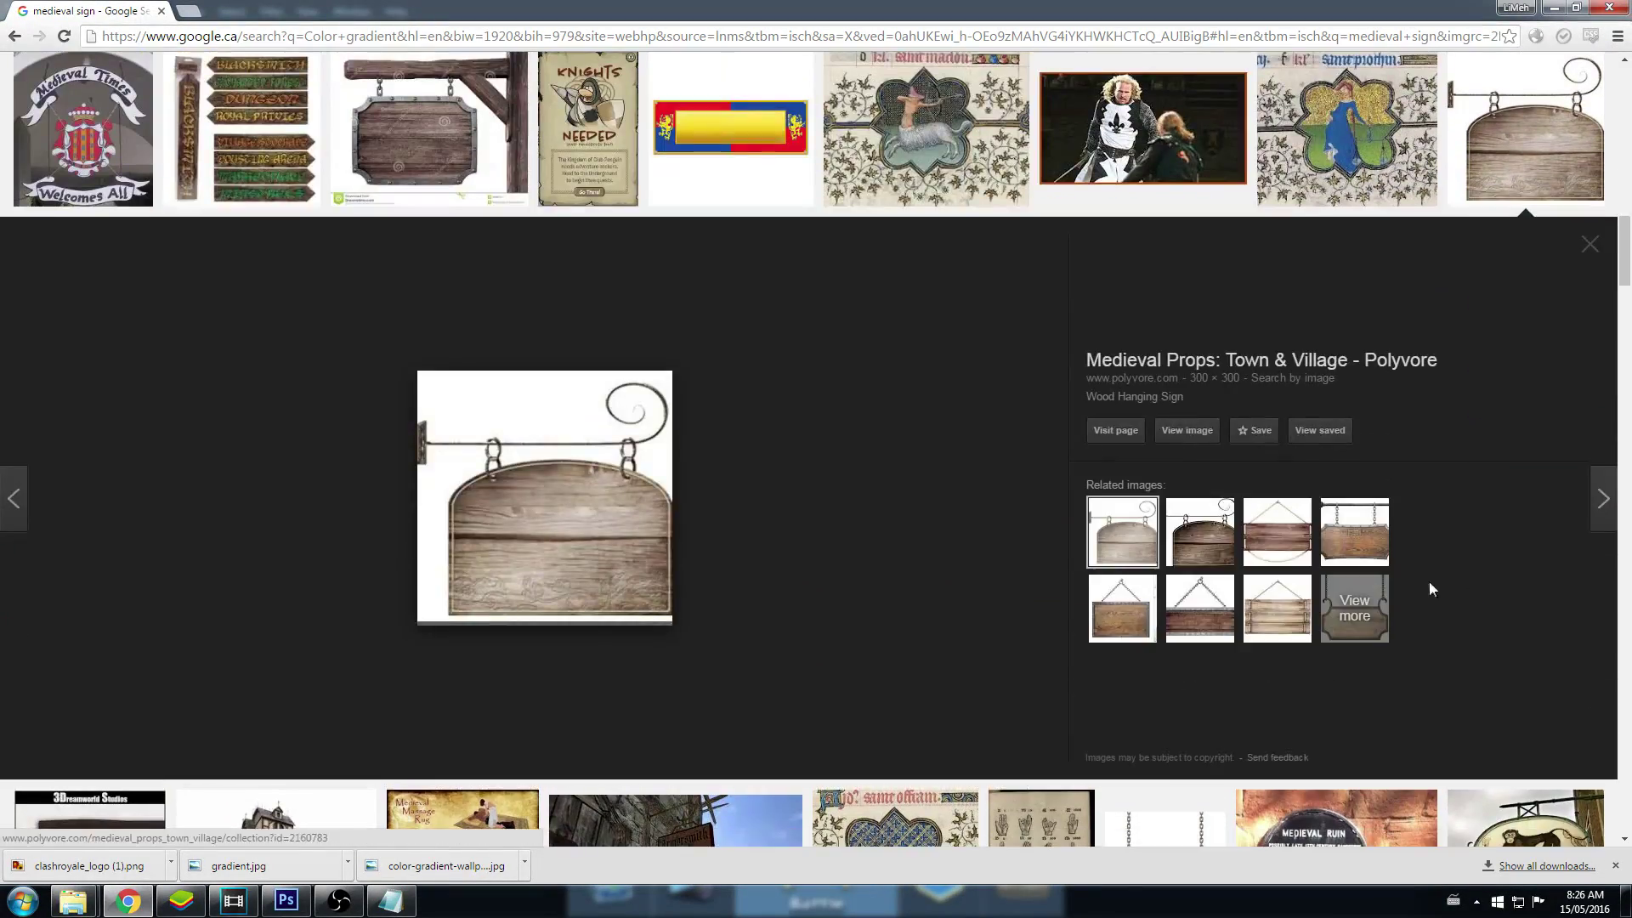
scroll(811, 516, down, 5)
scroll(761, 459, down, 4)
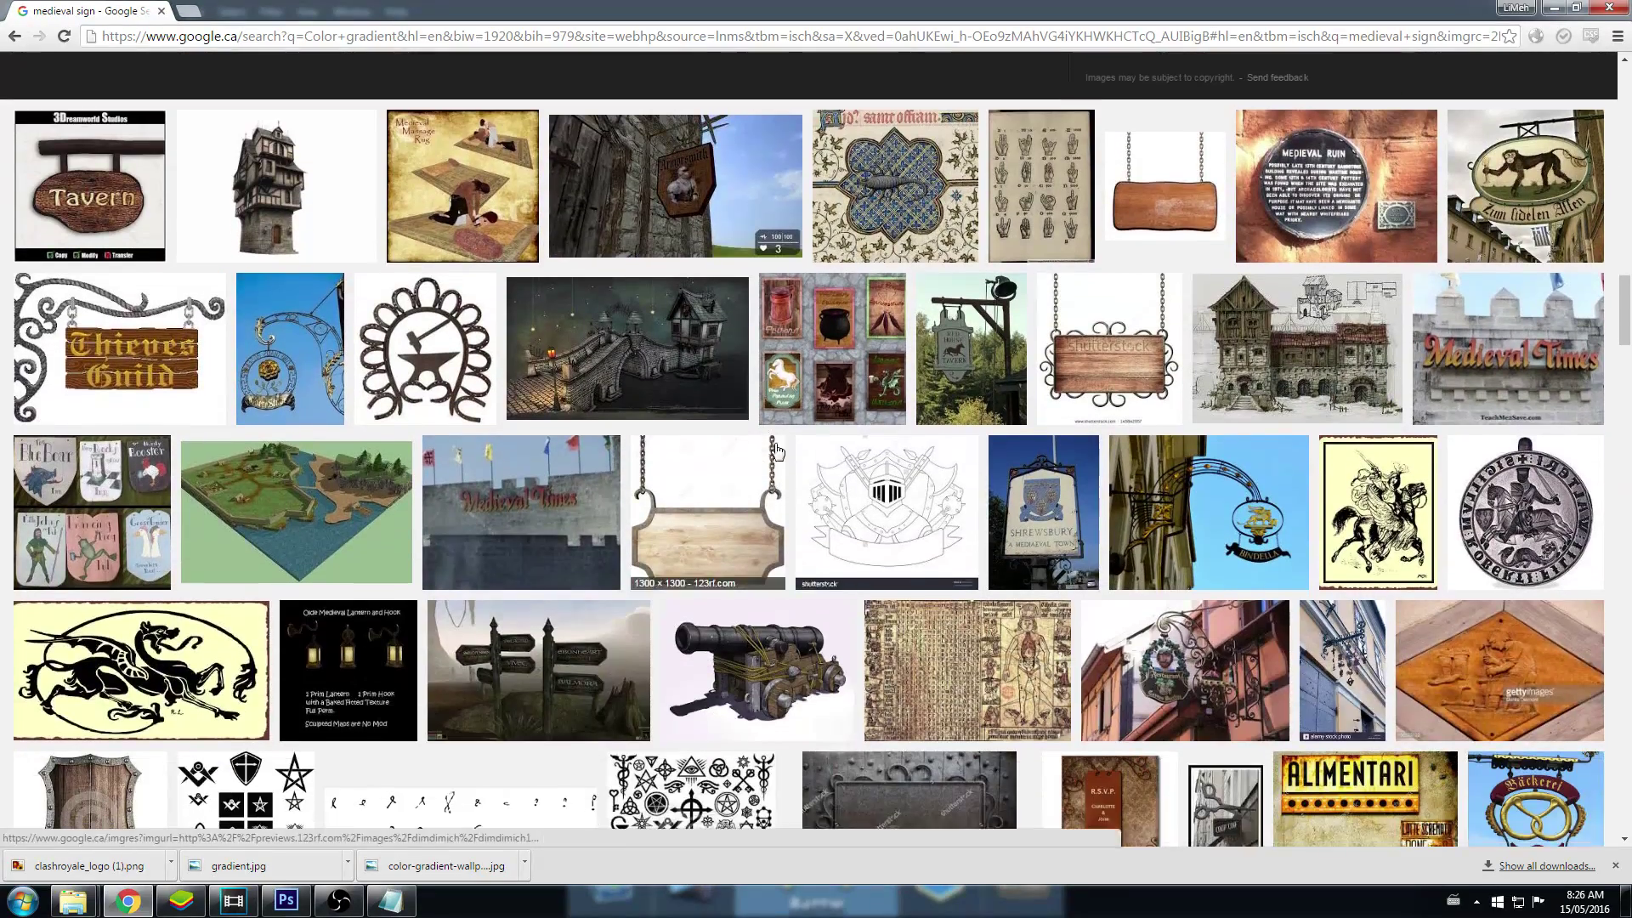
Step: Preview the small chained signboard, then browse further results and return to the top
click(1145, 214)
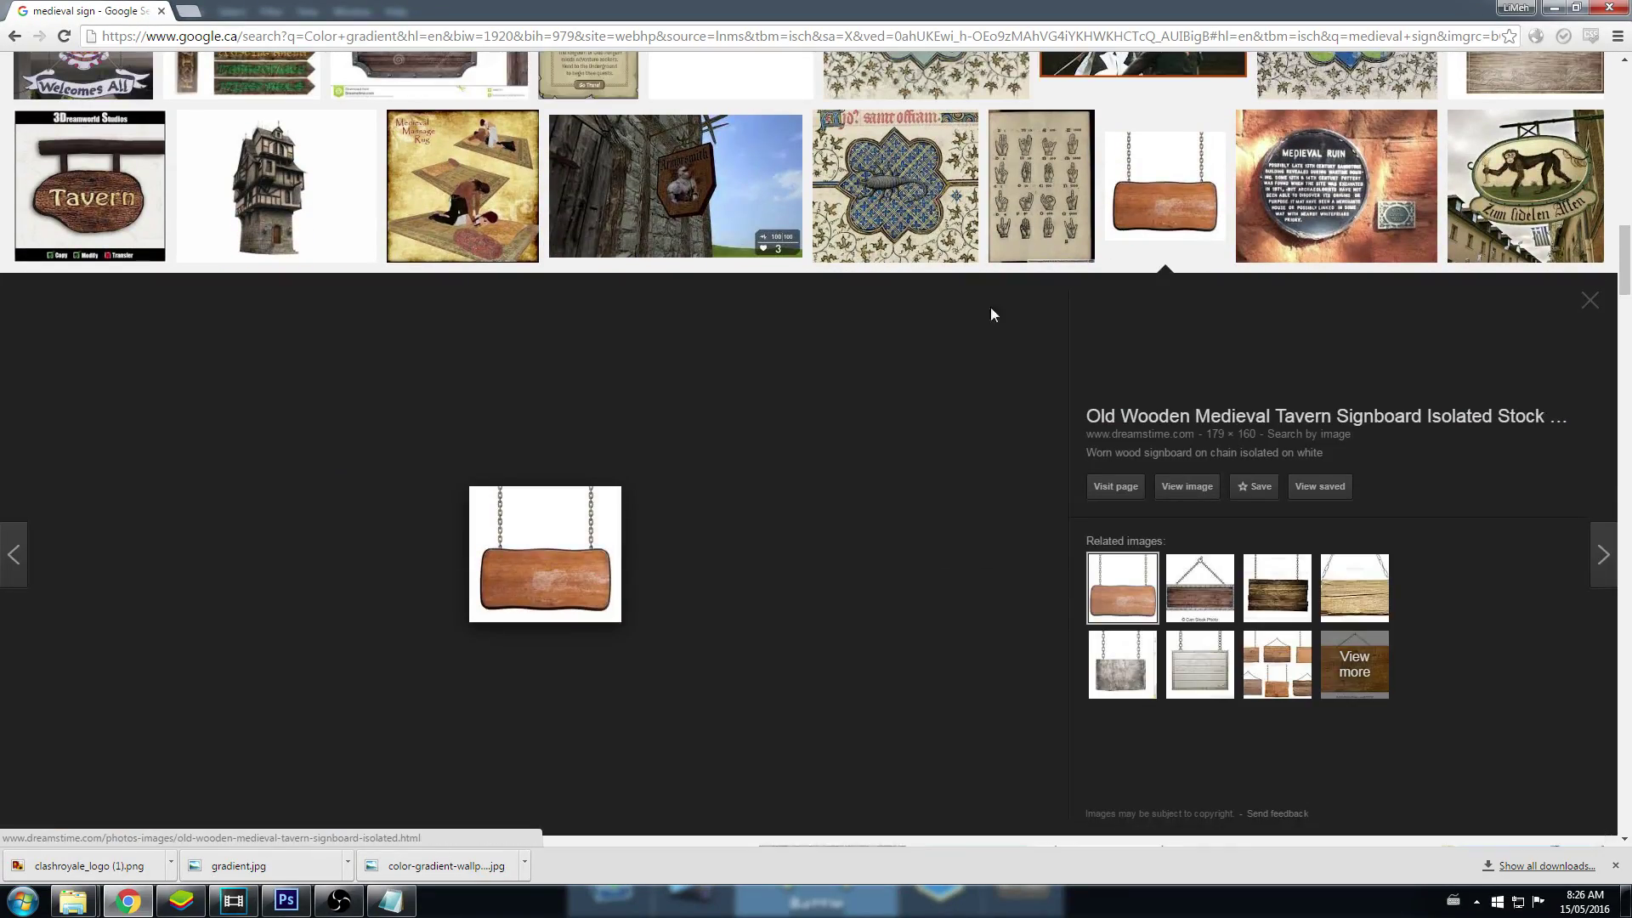
scroll(991, 313, down, 7)
scroll(1092, 364, down, 10)
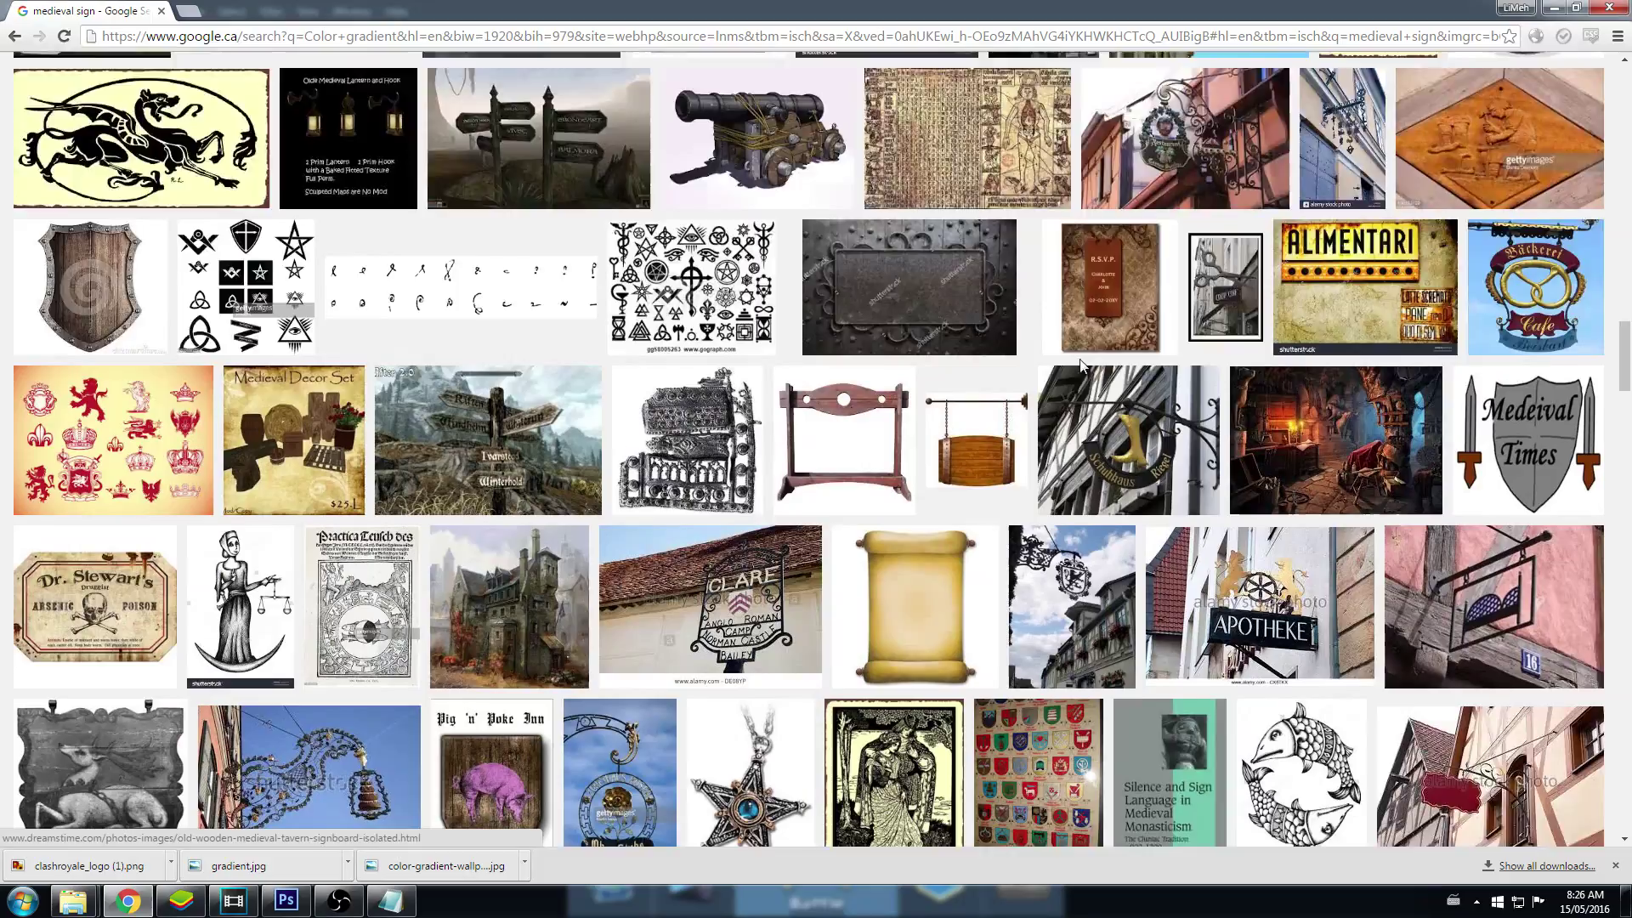
scroll(1066, 365, down, 15)
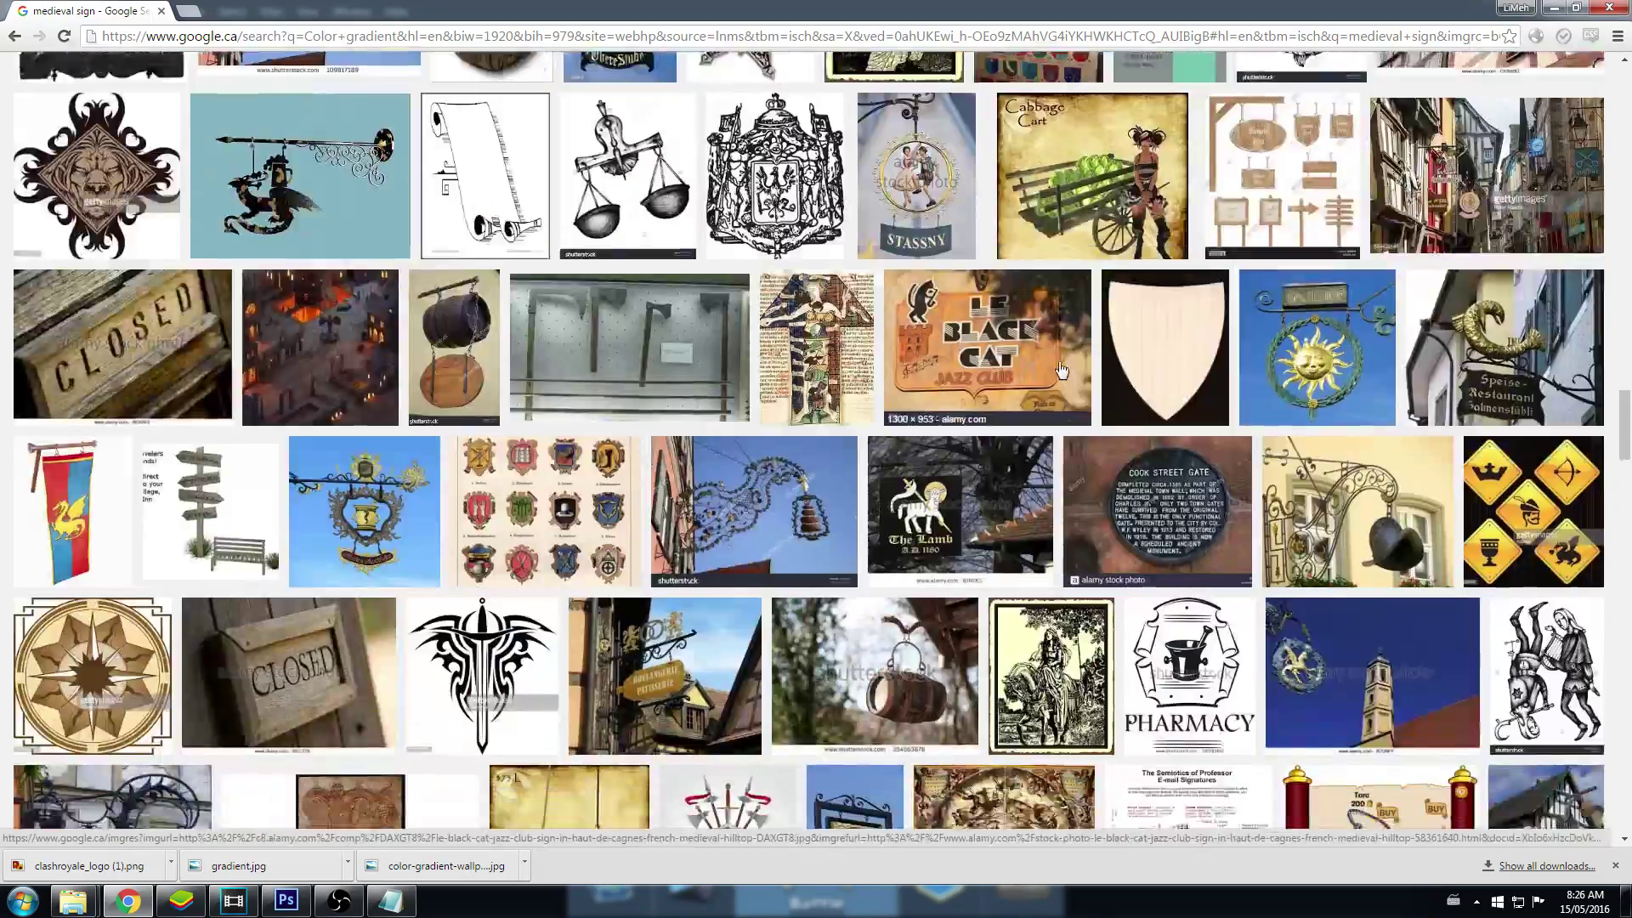
scroll(1051, 371, down, 5)
scroll(1079, 372, up, 20)
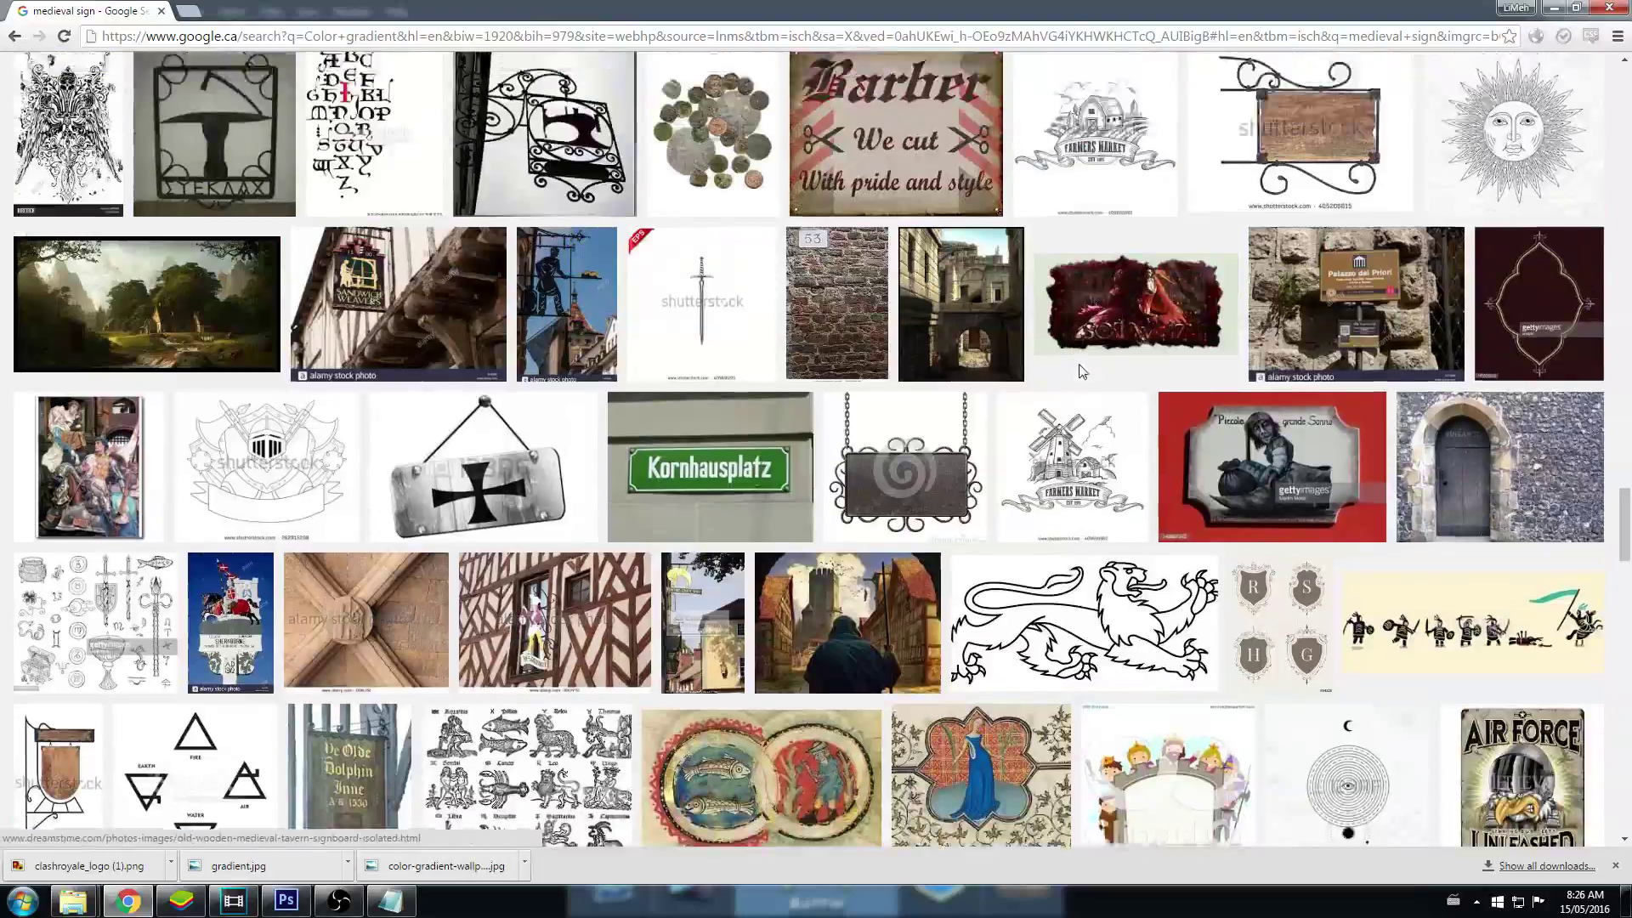
scroll(1104, 371, up, 20)
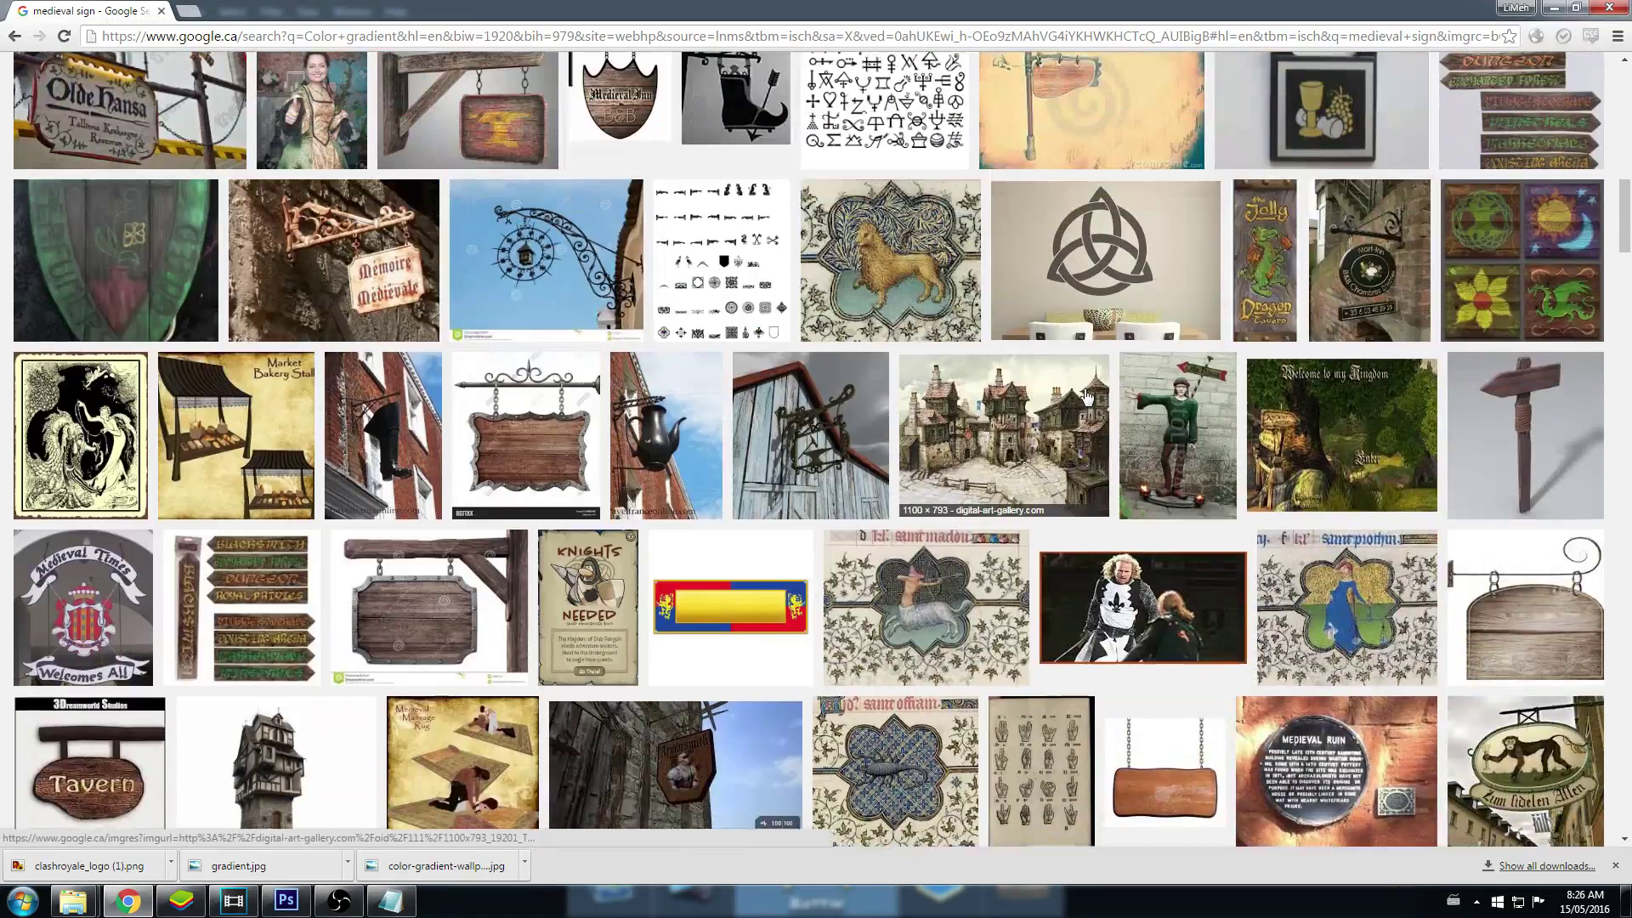
scroll(1064, 411, up, 5)
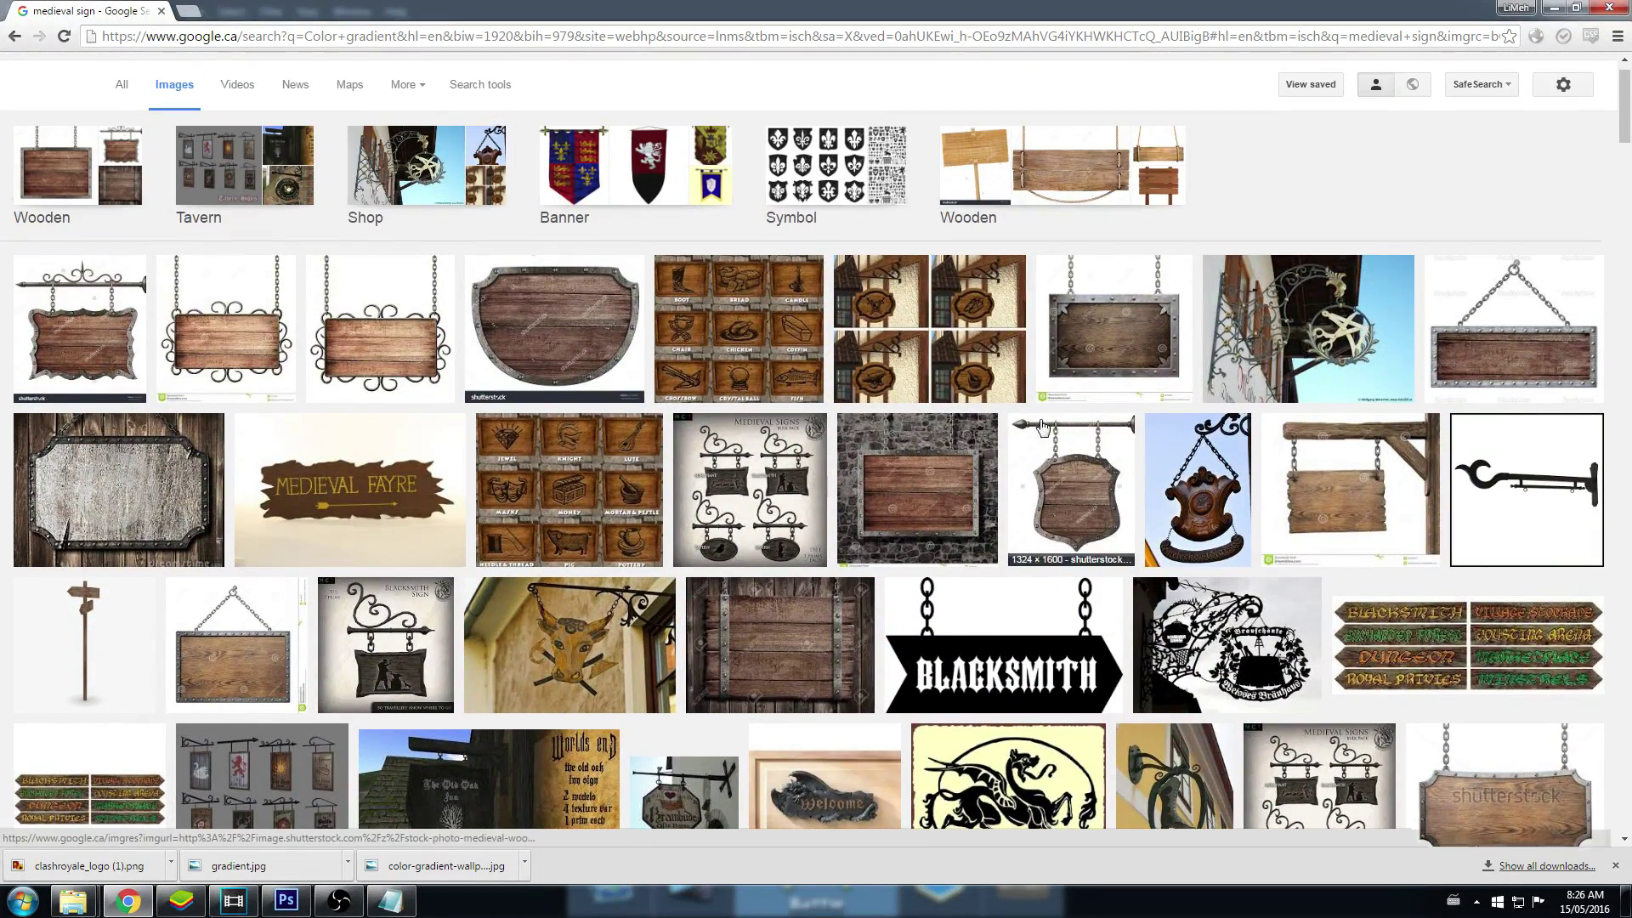
Step: Filter the results to medieval wooden signs and save the riveted wood board image into Main Images
click(68, 166)
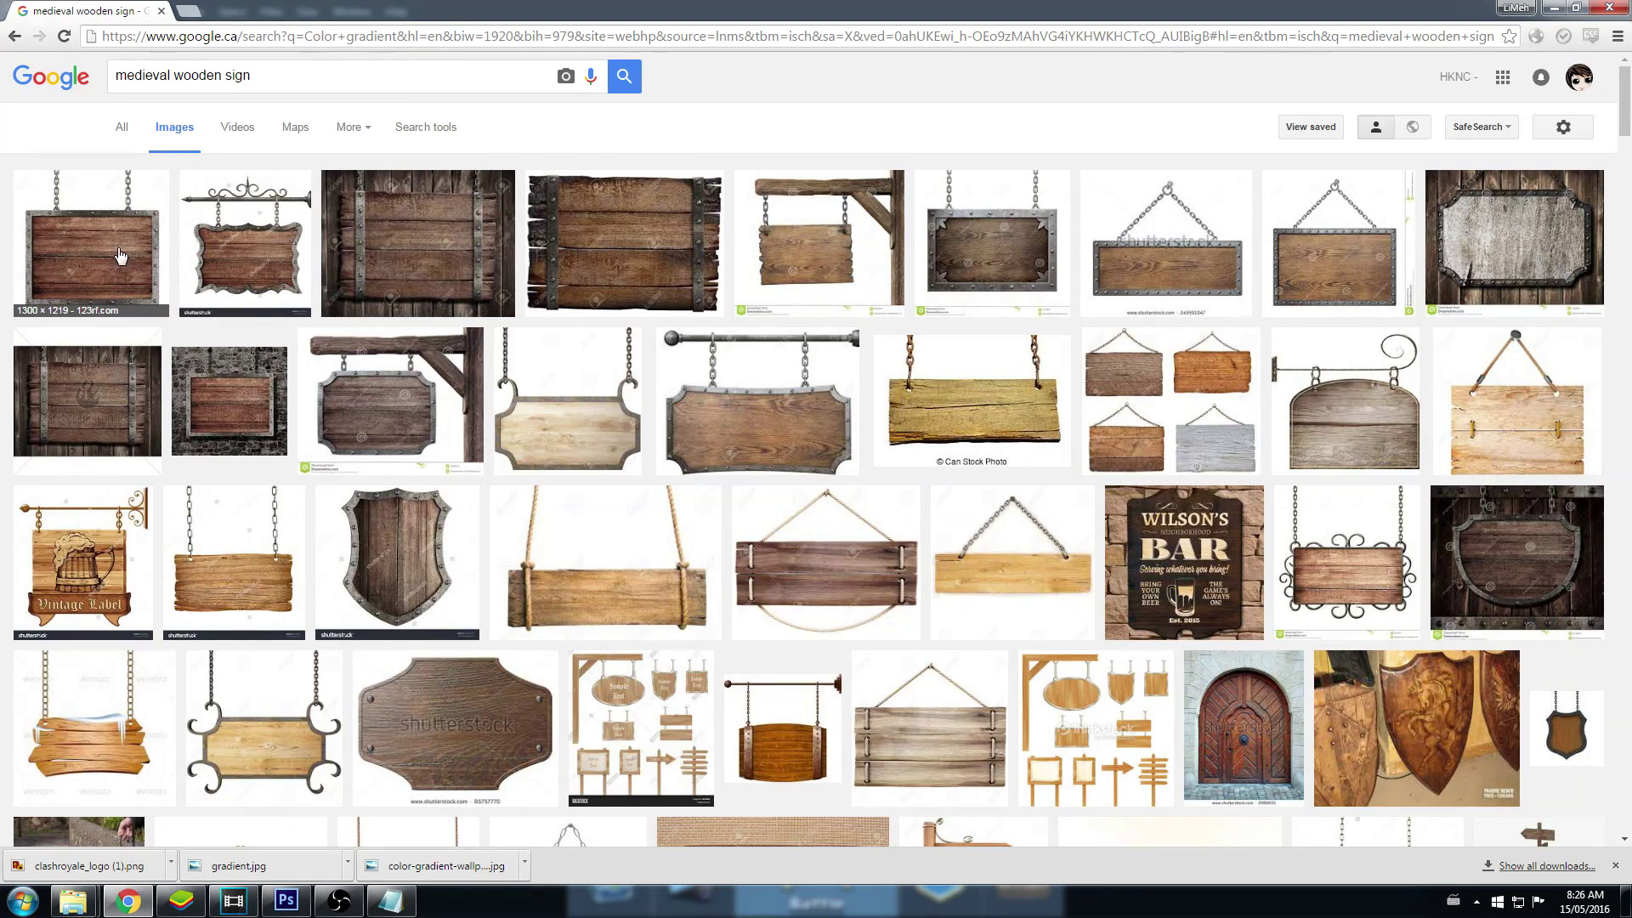
click(120, 255)
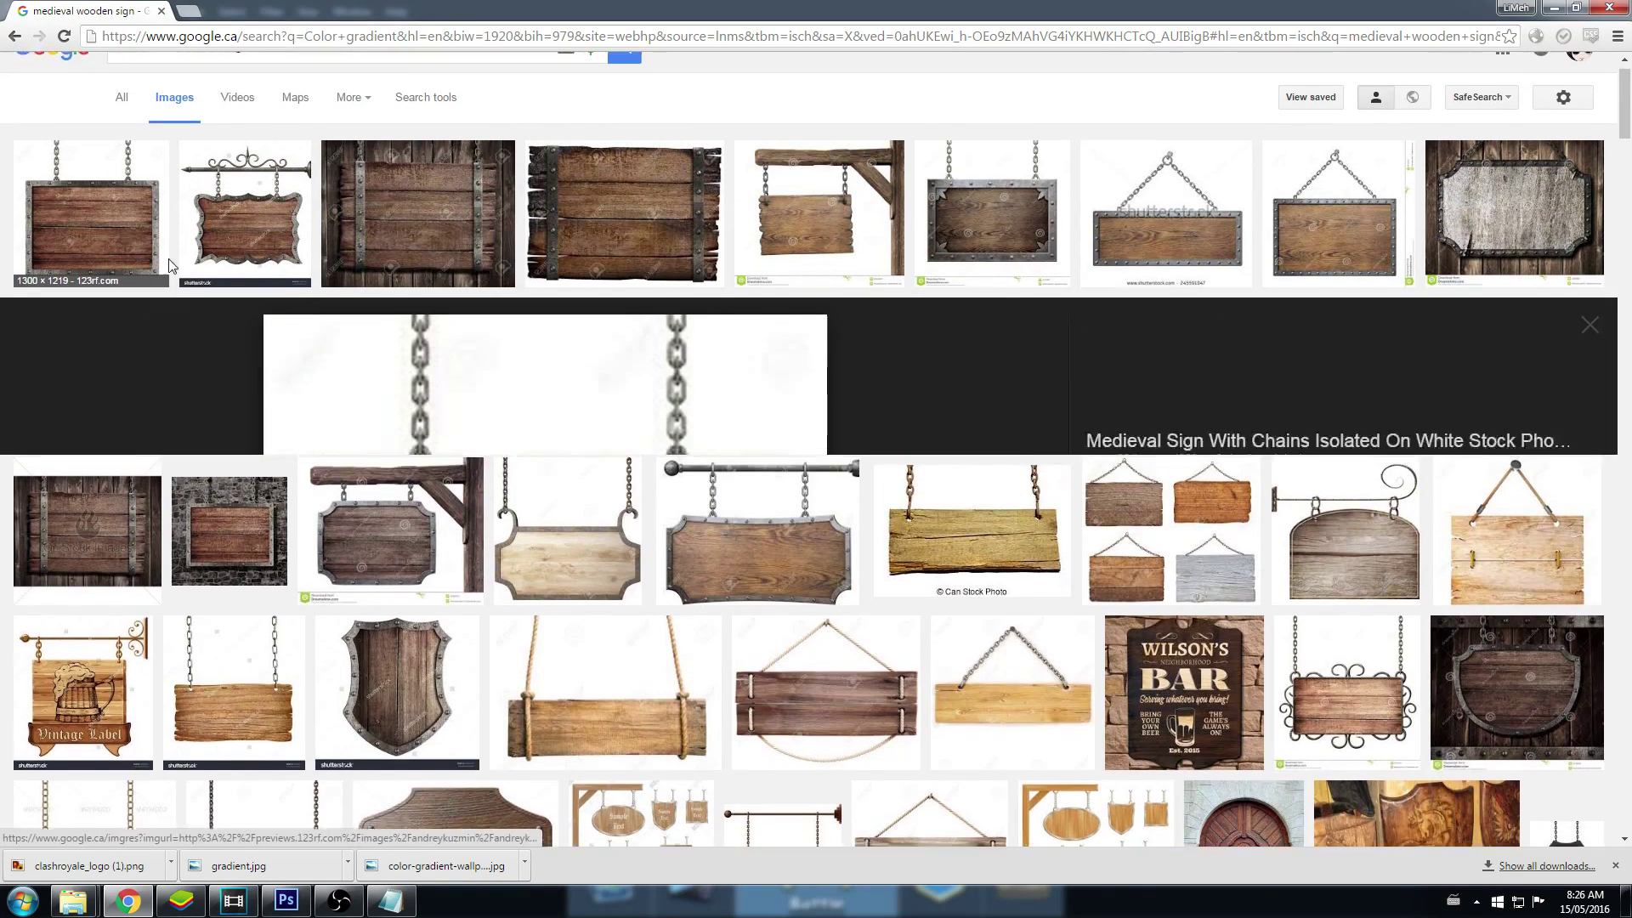
click(575, 180)
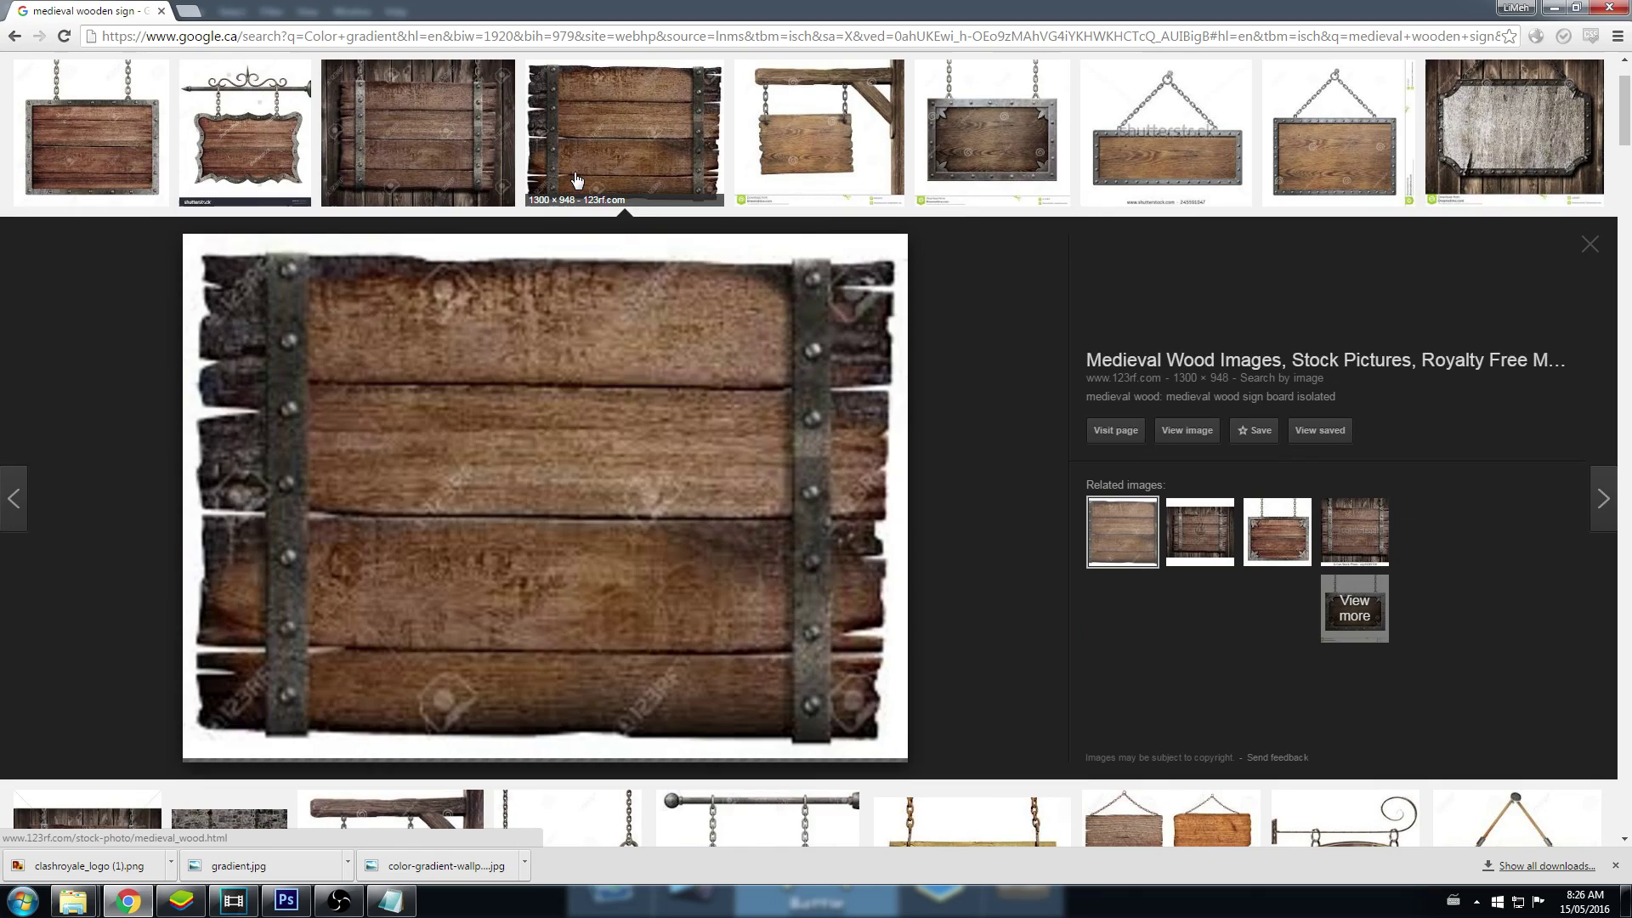
right_click(527, 354)
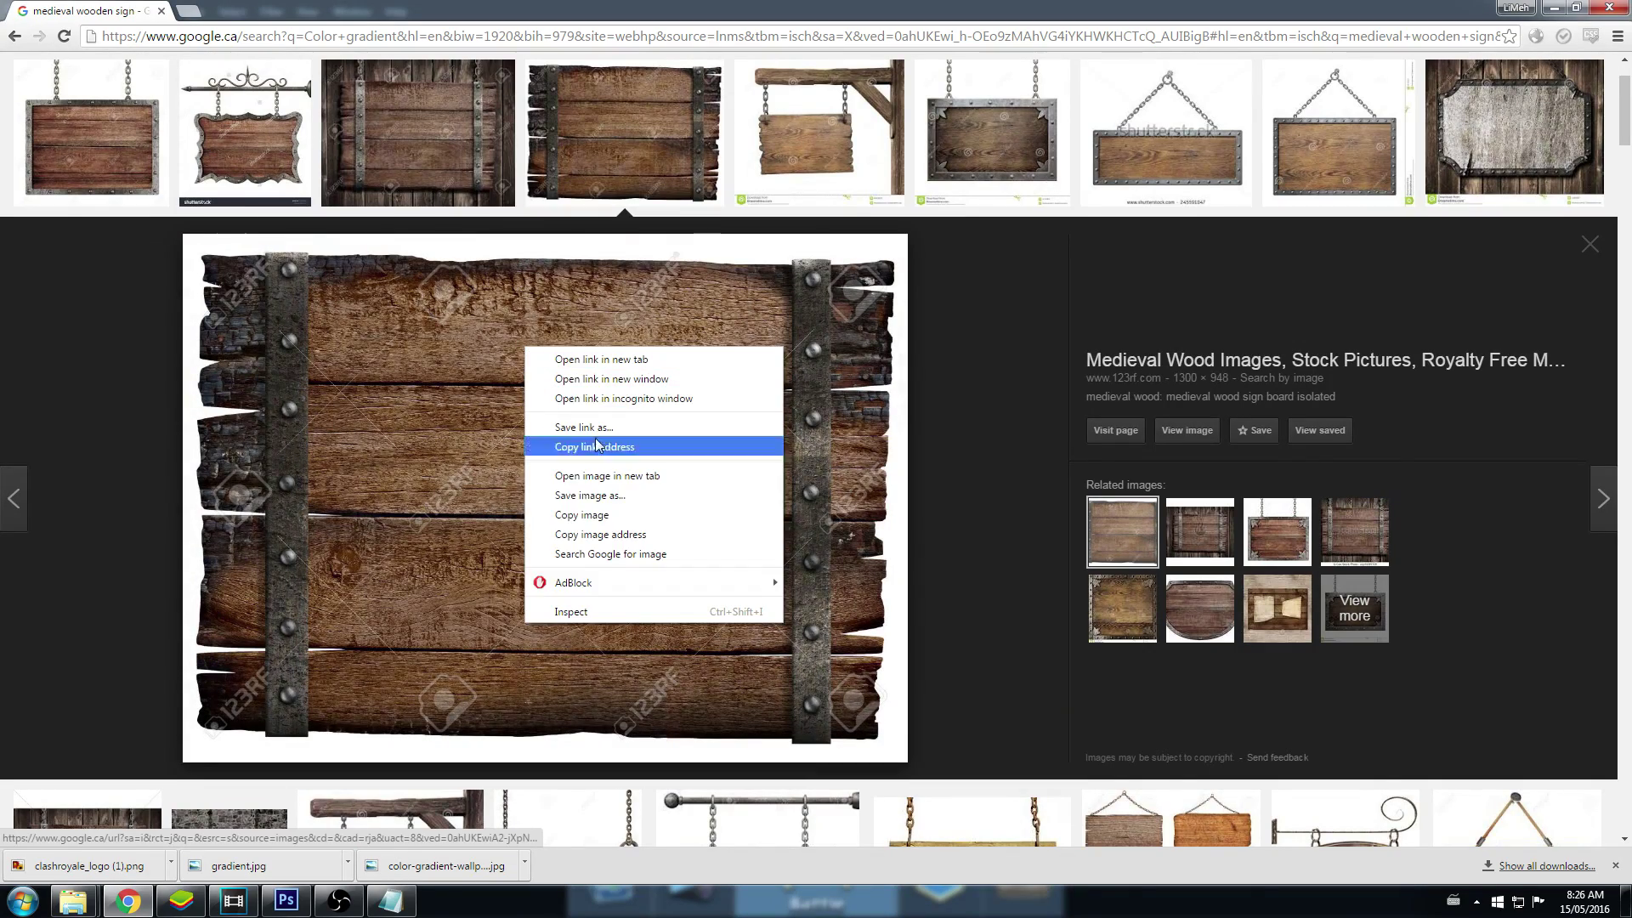
click(624, 495)
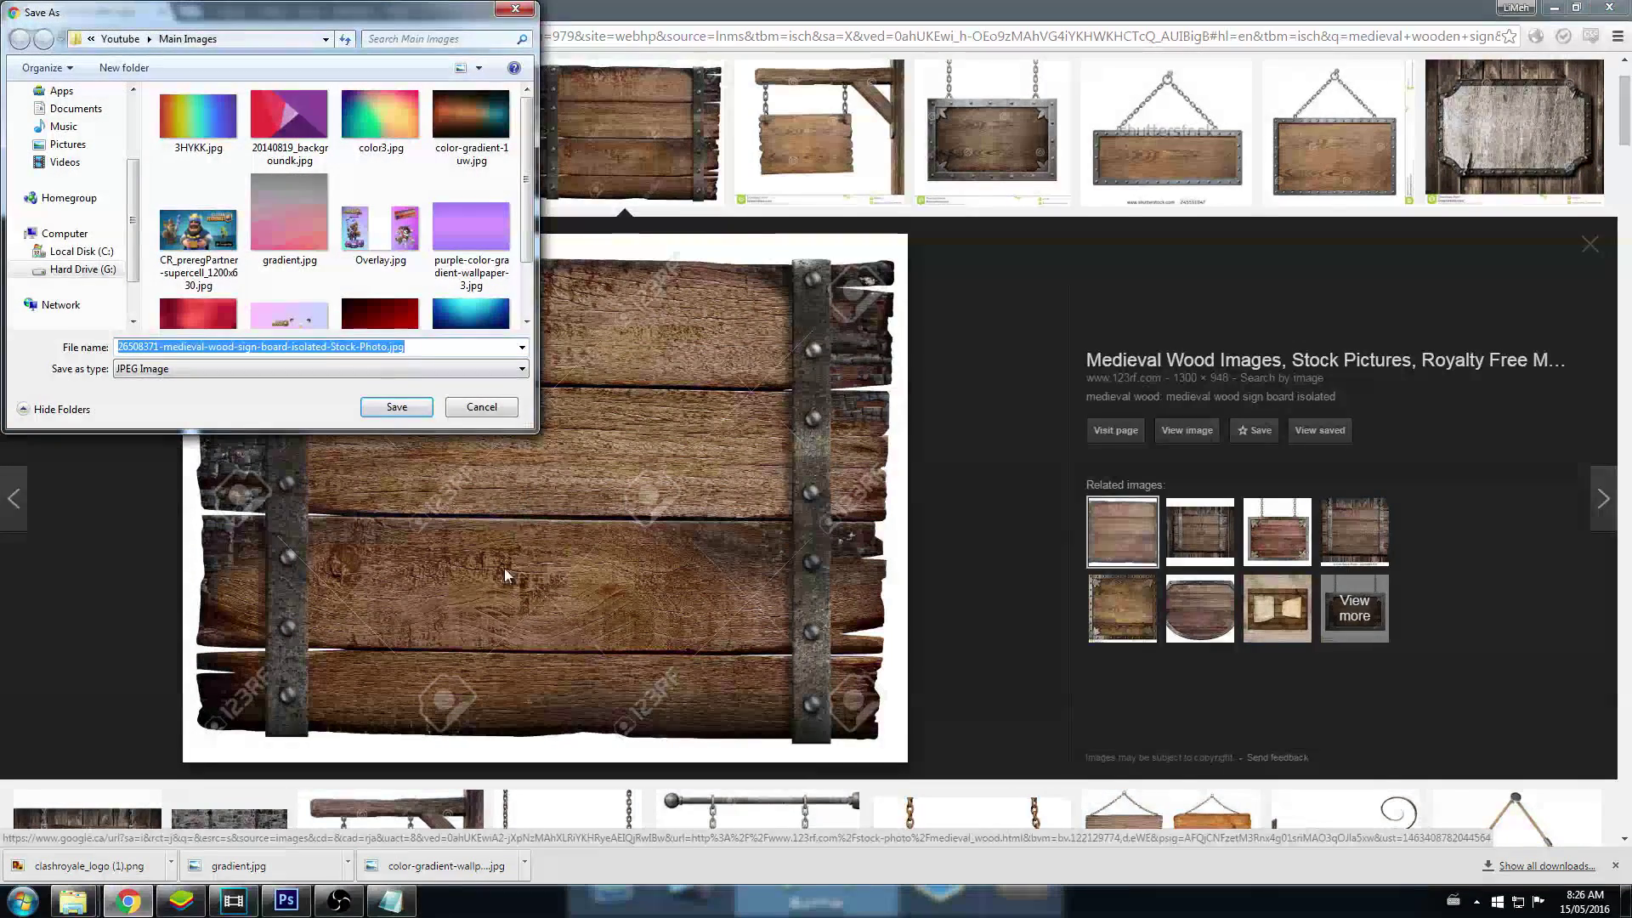
click(397, 407)
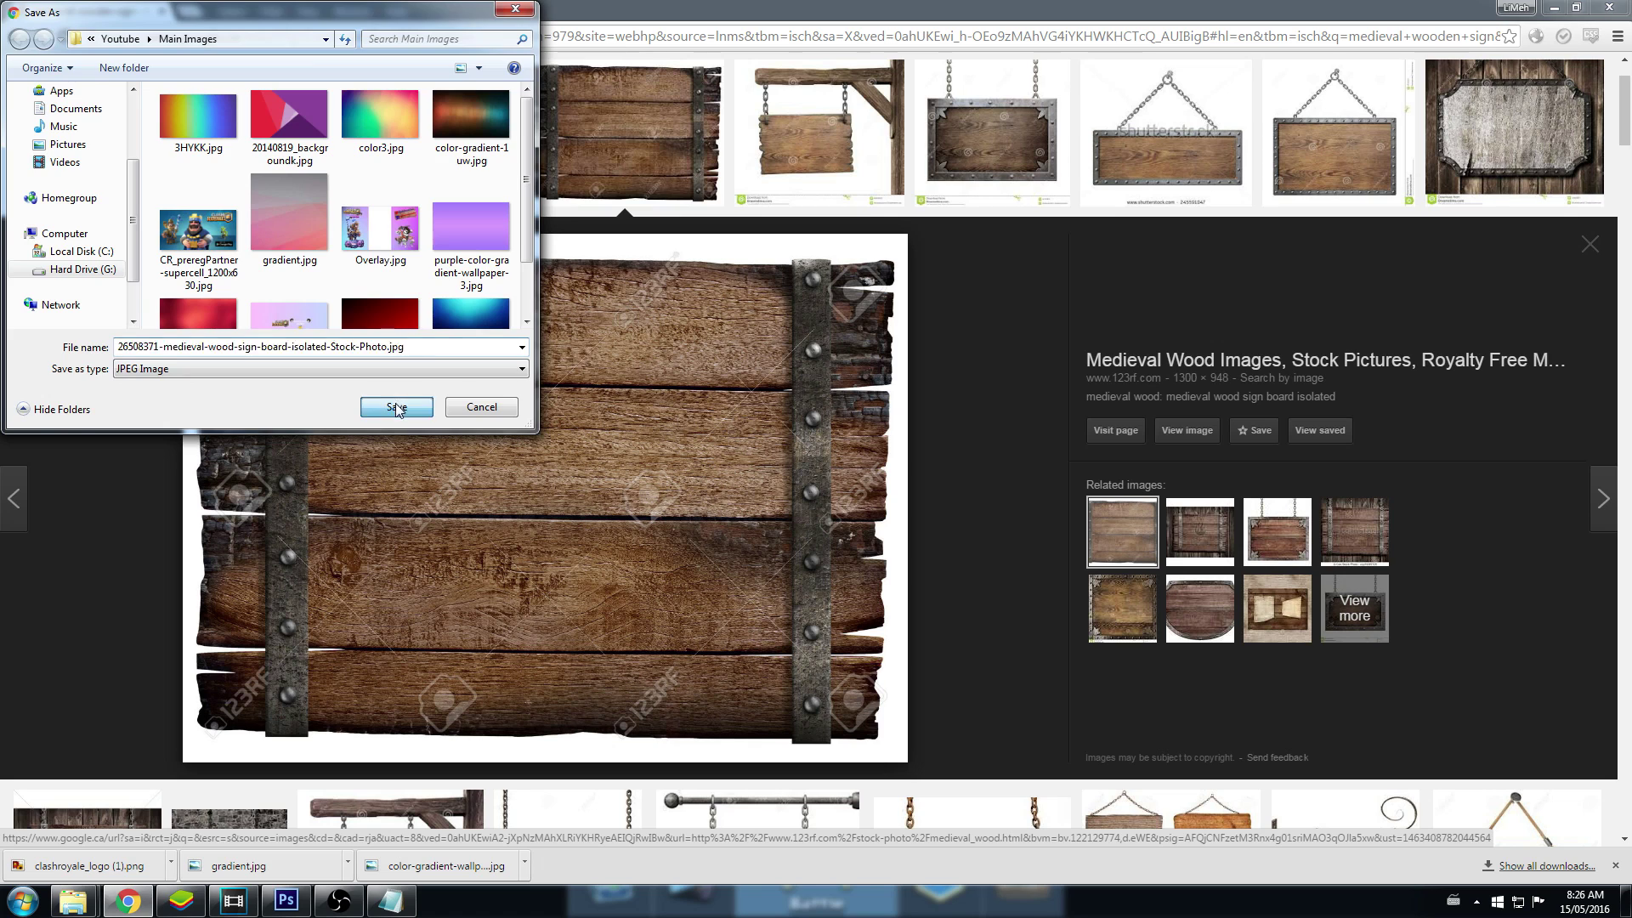
click(171, 862)
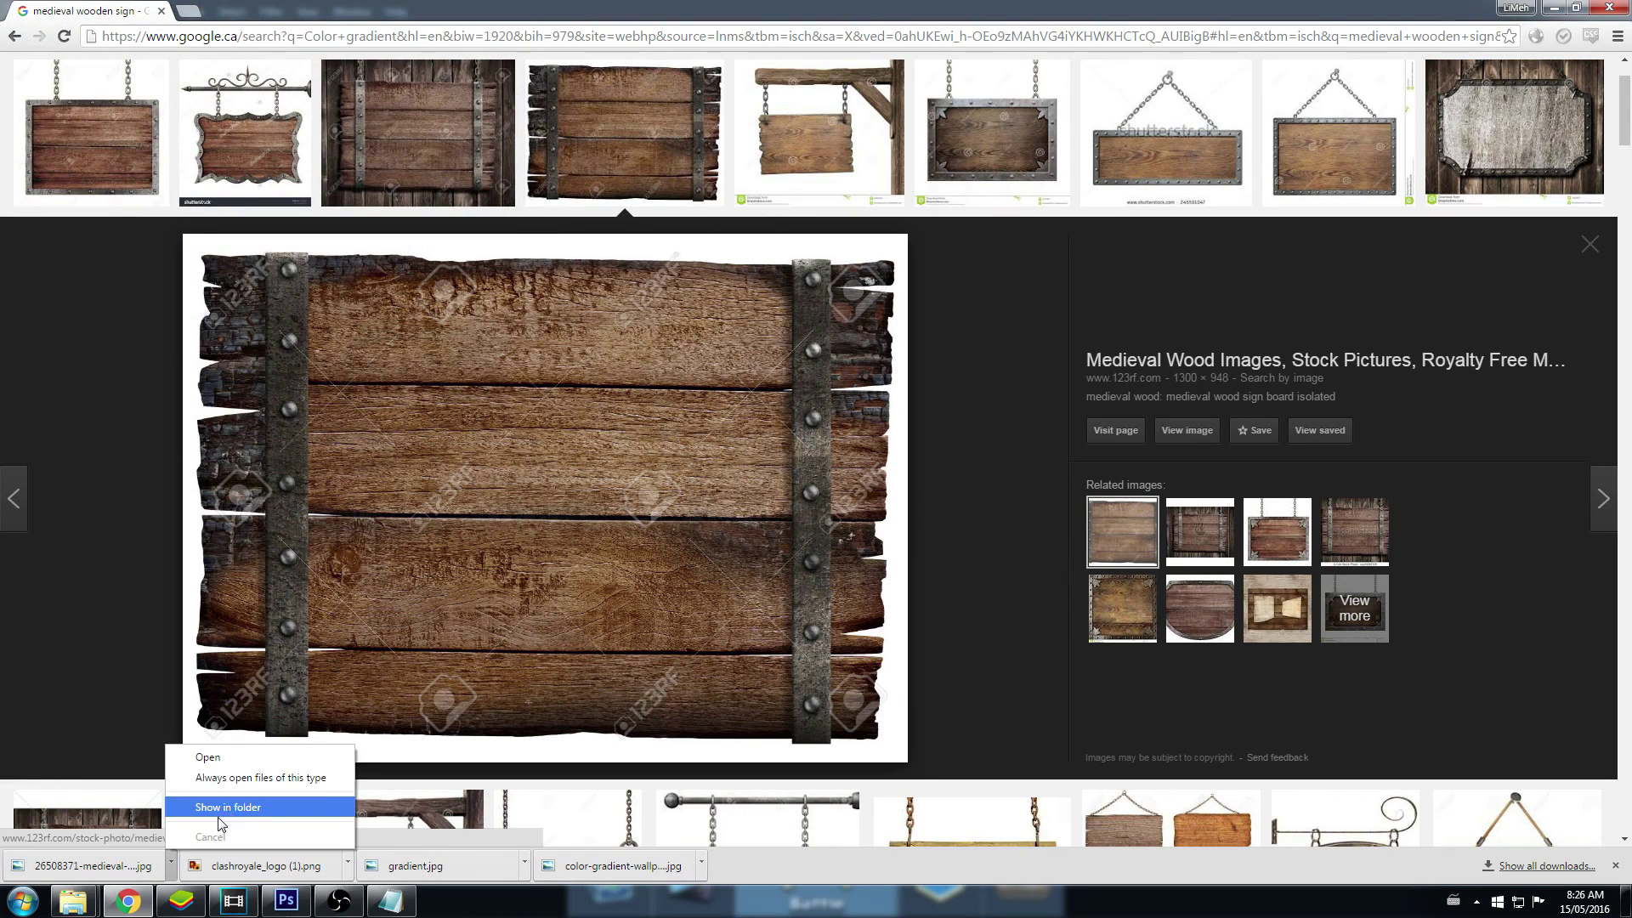
Step: Drag the downloaded wood board JPG into the overlay and shift it to the canvas's left side
drag(306, 878, 833, 518)
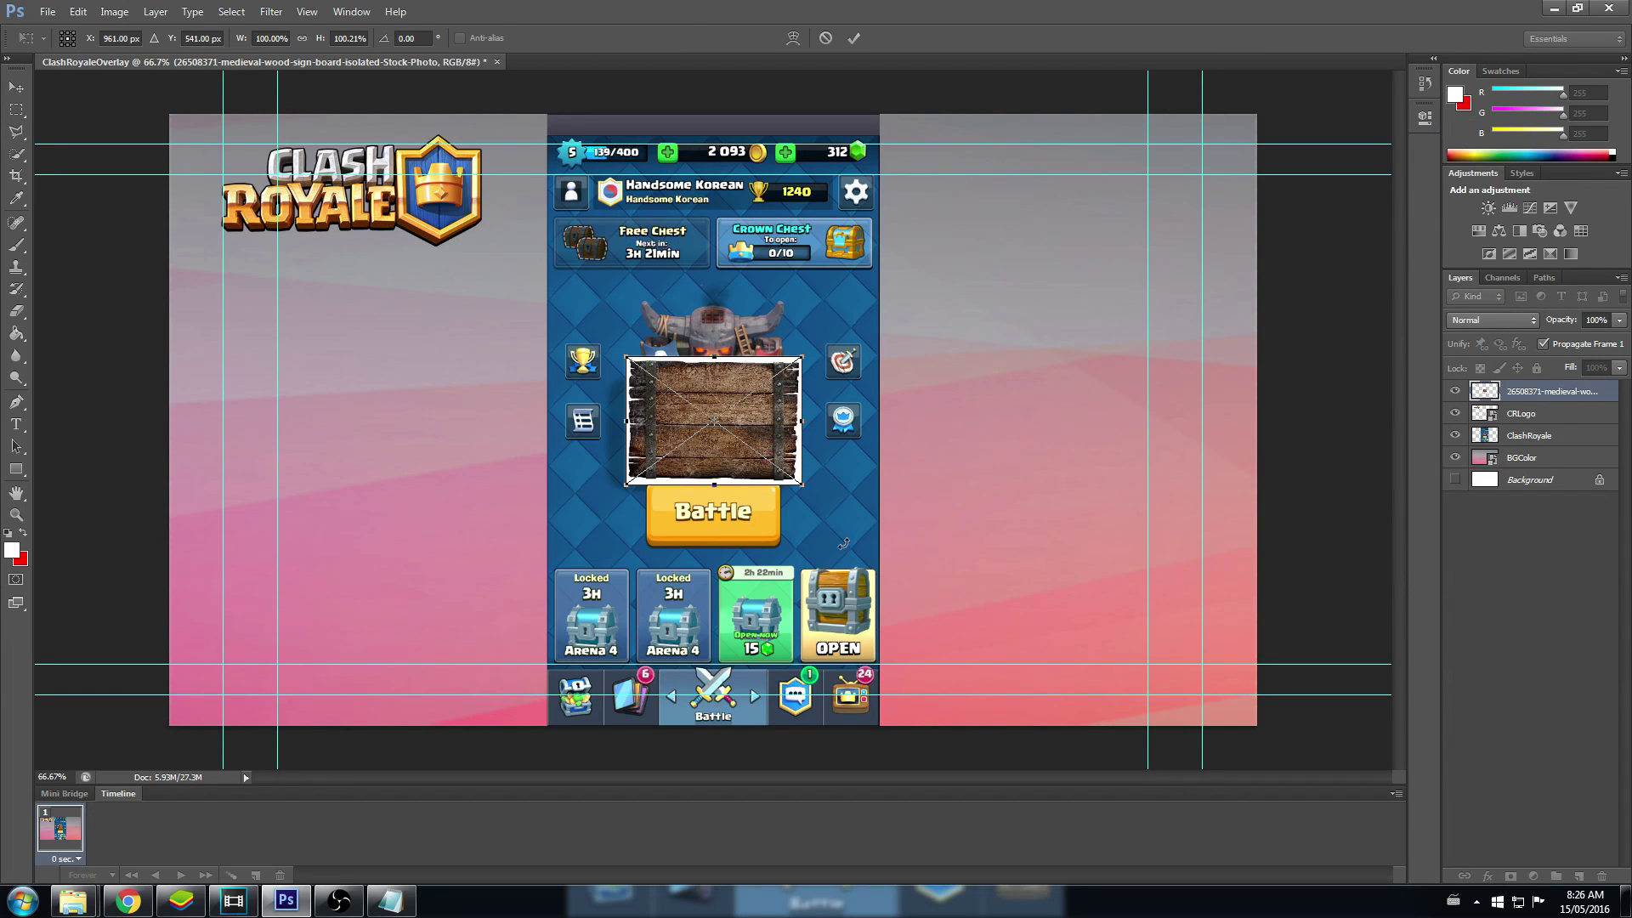
drag(714, 450, 432, 493)
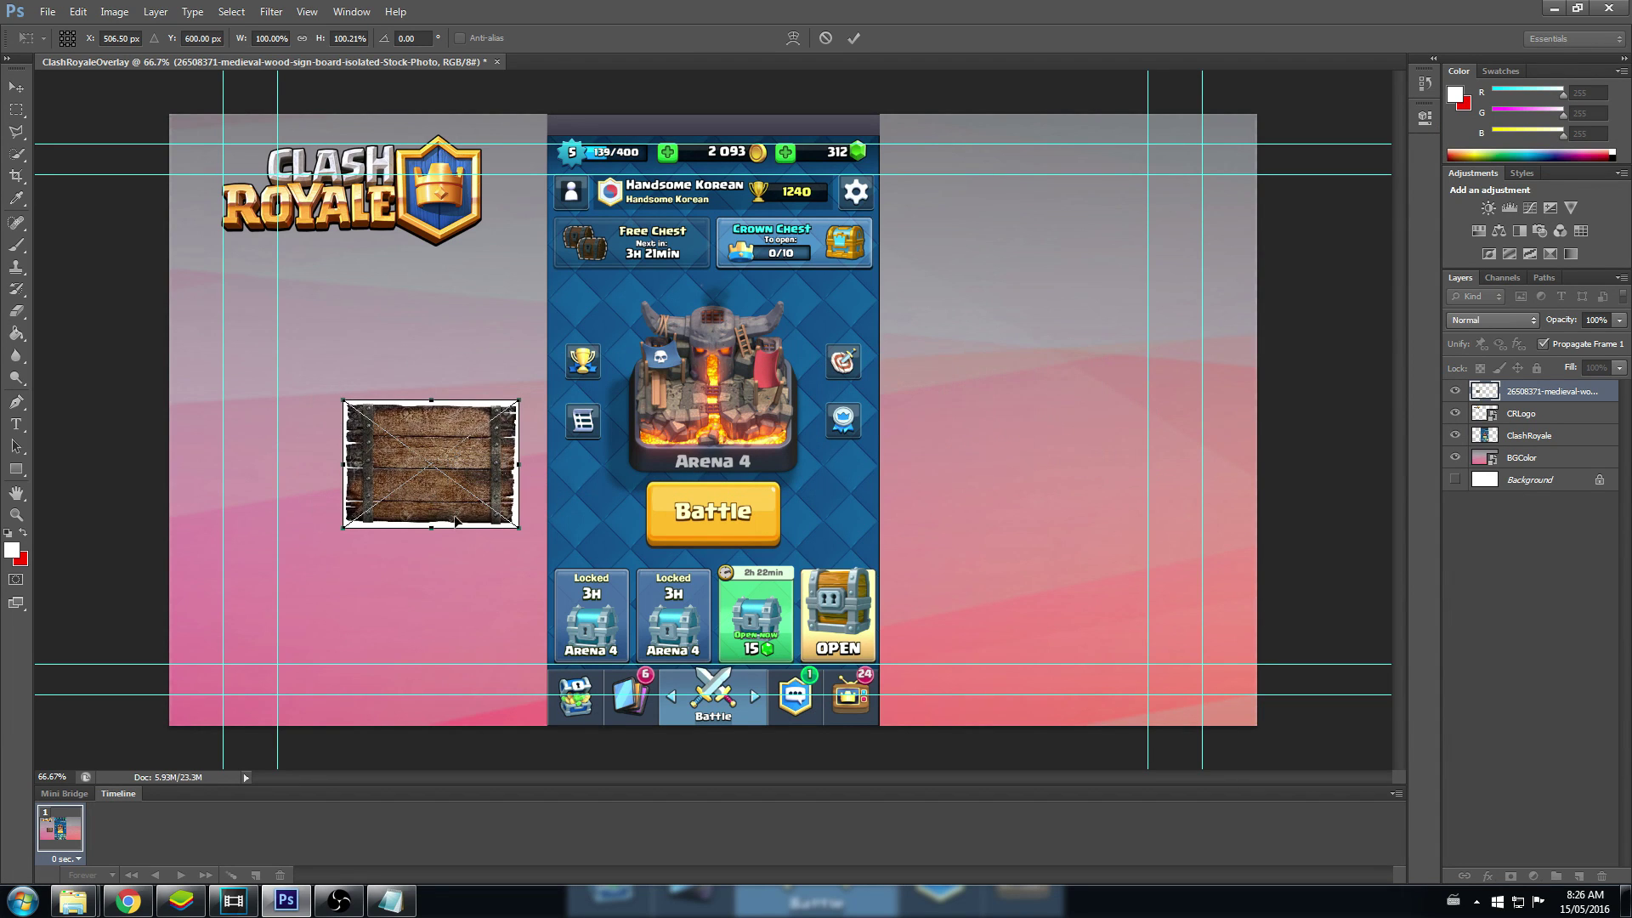
Step: Place the wood sign file and zoom in to 300% on the board
click(16, 515)
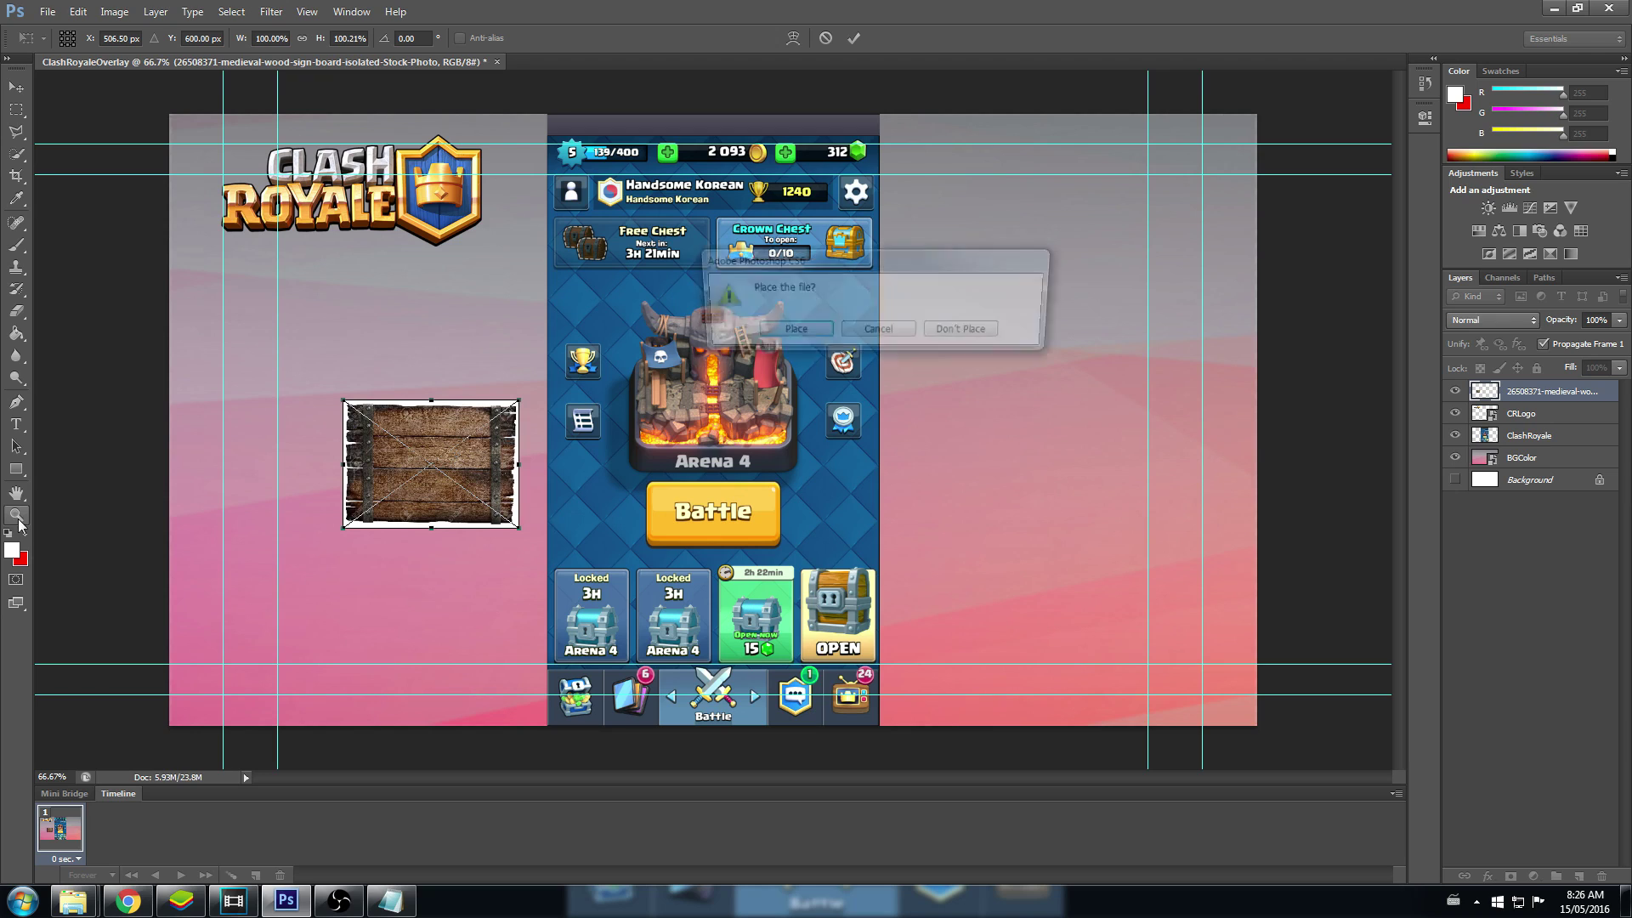
click(804, 338)
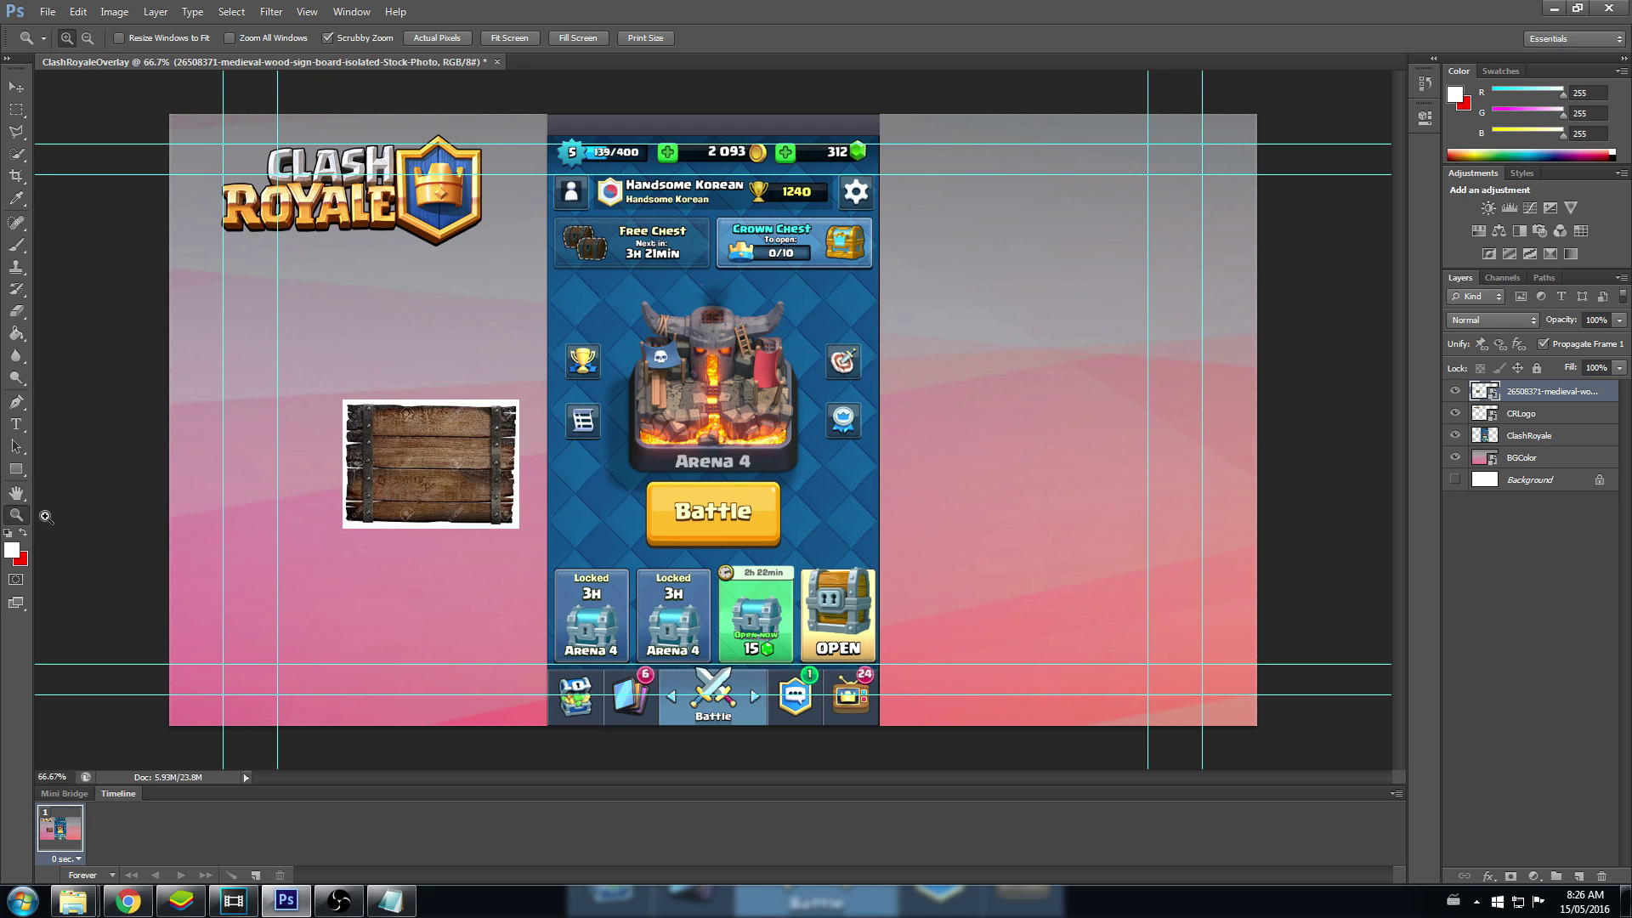
click(412, 480)
click(435, 483)
click(407, 482)
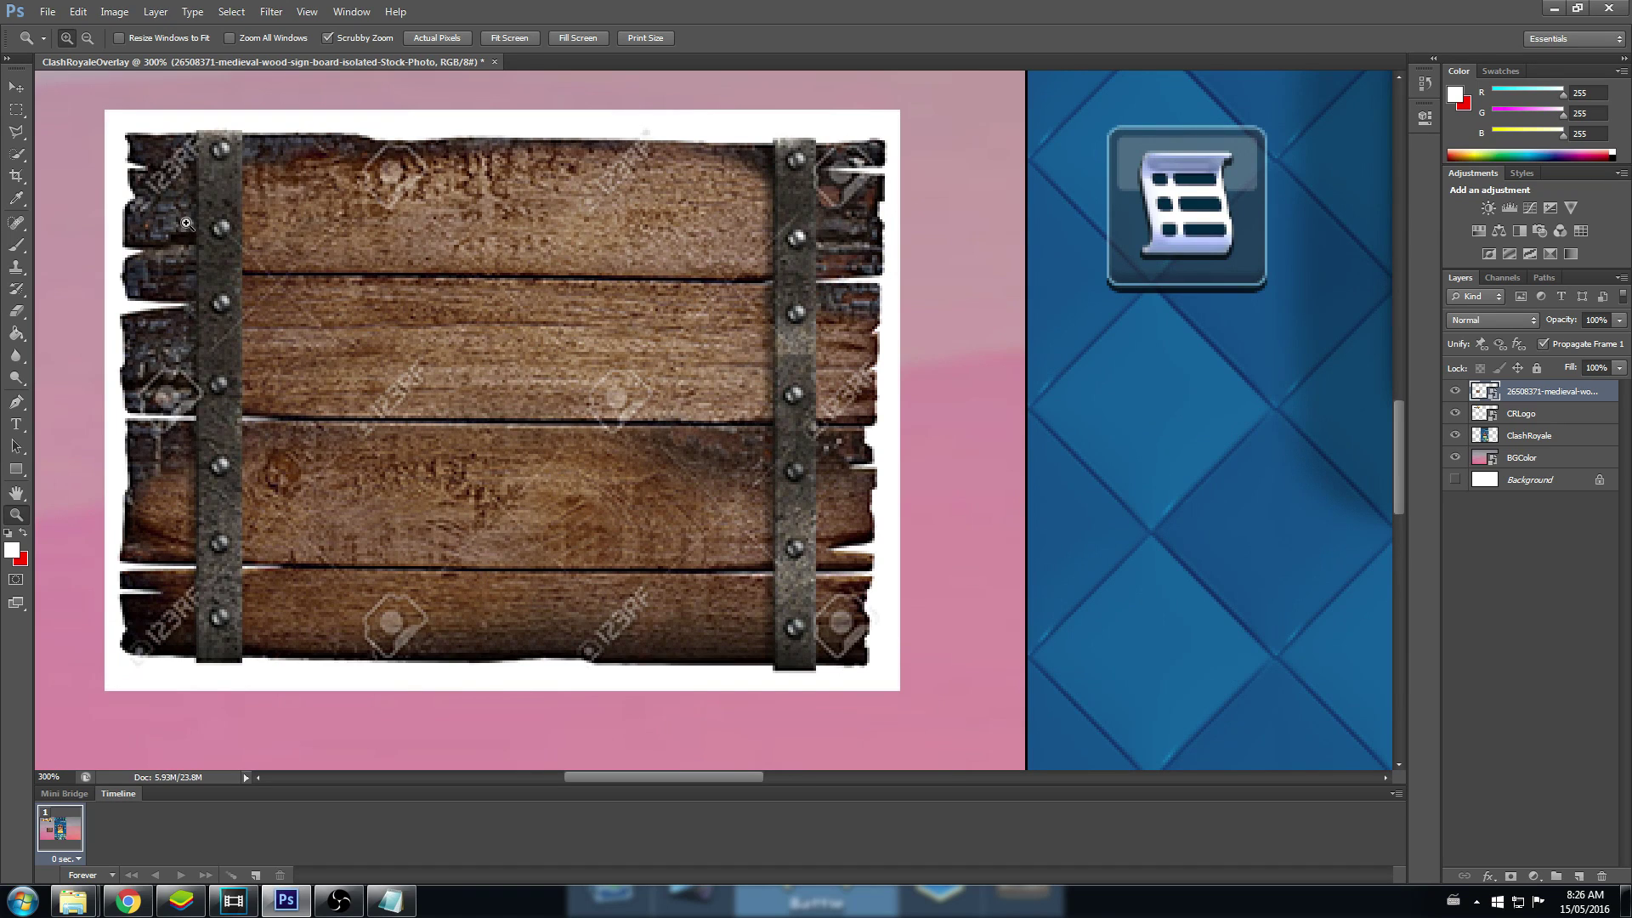
Step: Trace the board's ragged edges with the Polygonal Lasso, excluding the white background, and close the selection
click(22, 134)
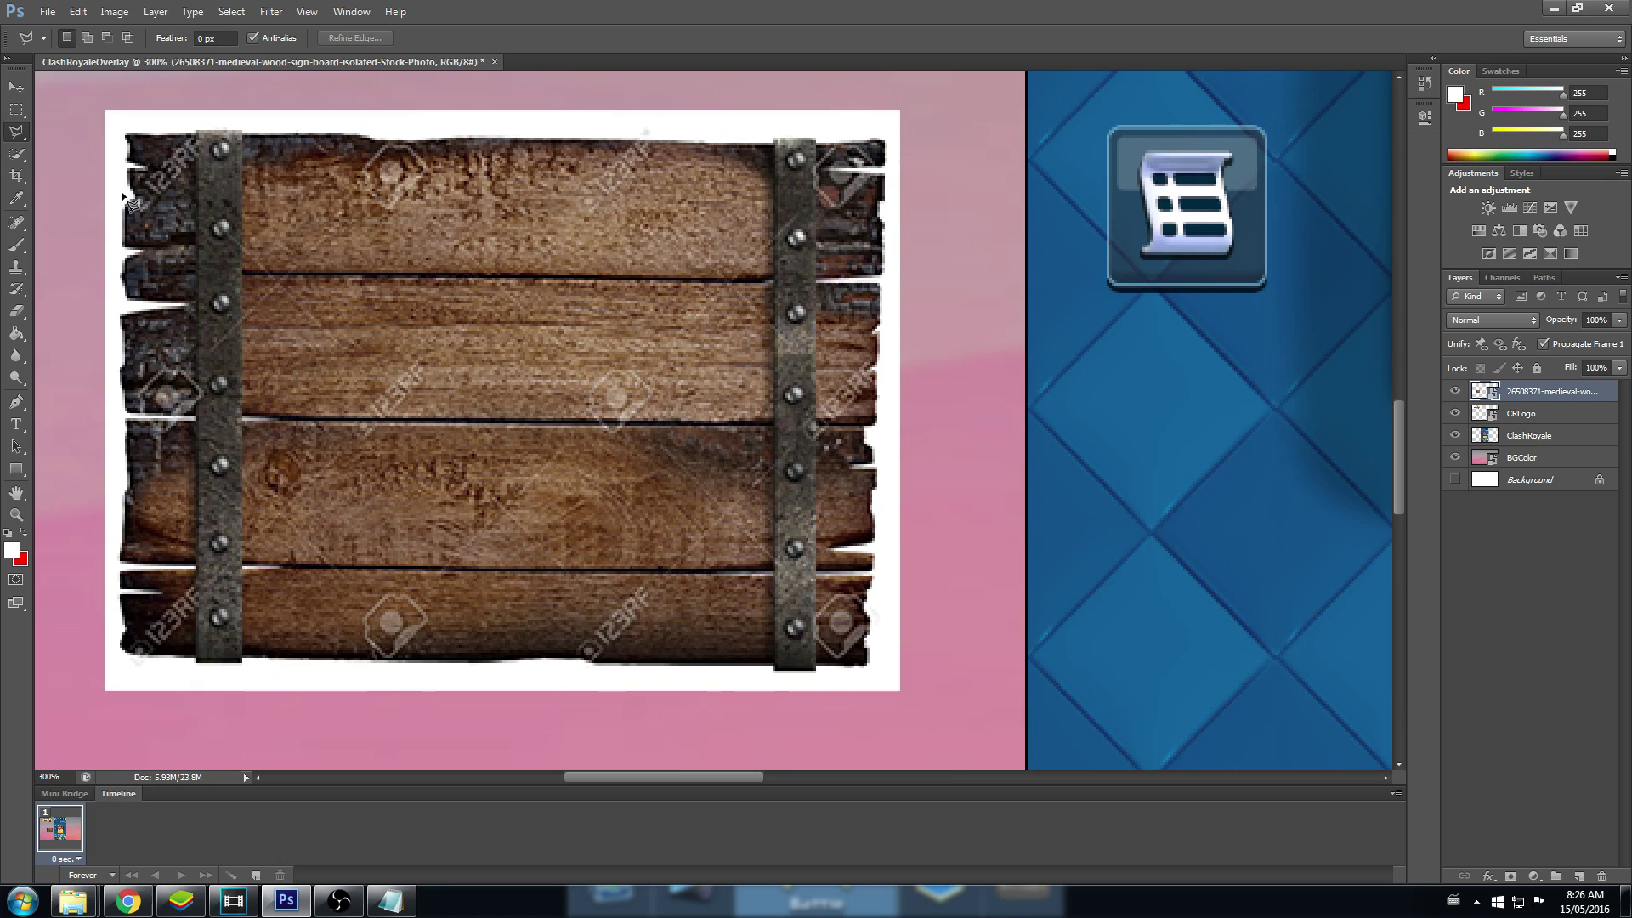
click(127, 134)
click(365, 134)
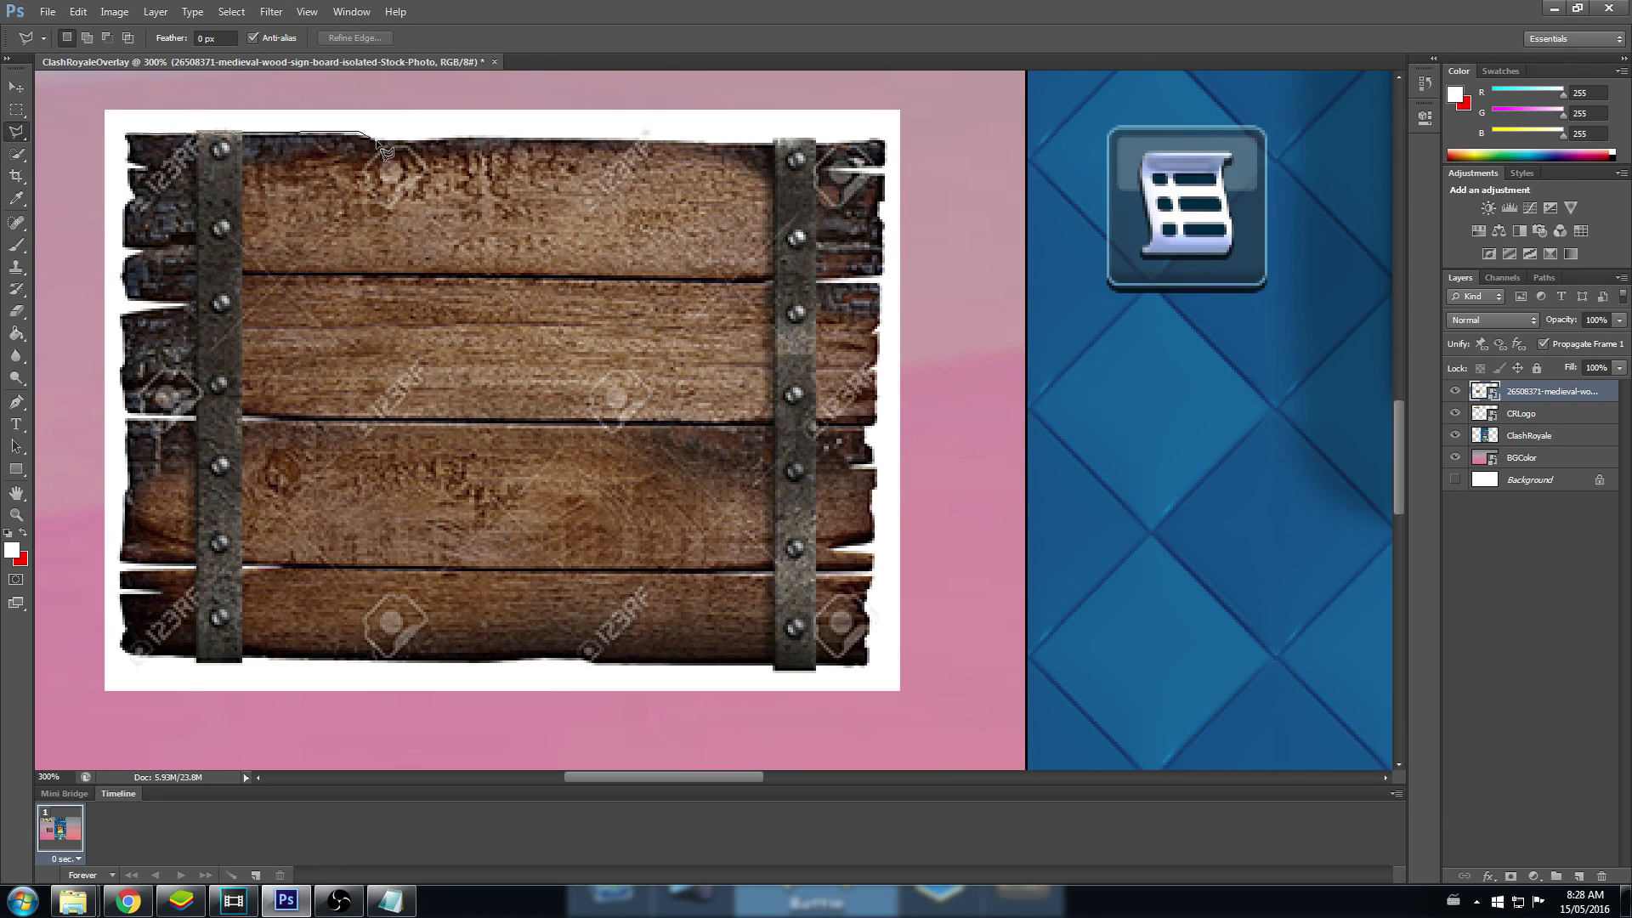
click(773, 137)
click(817, 139)
click(820, 169)
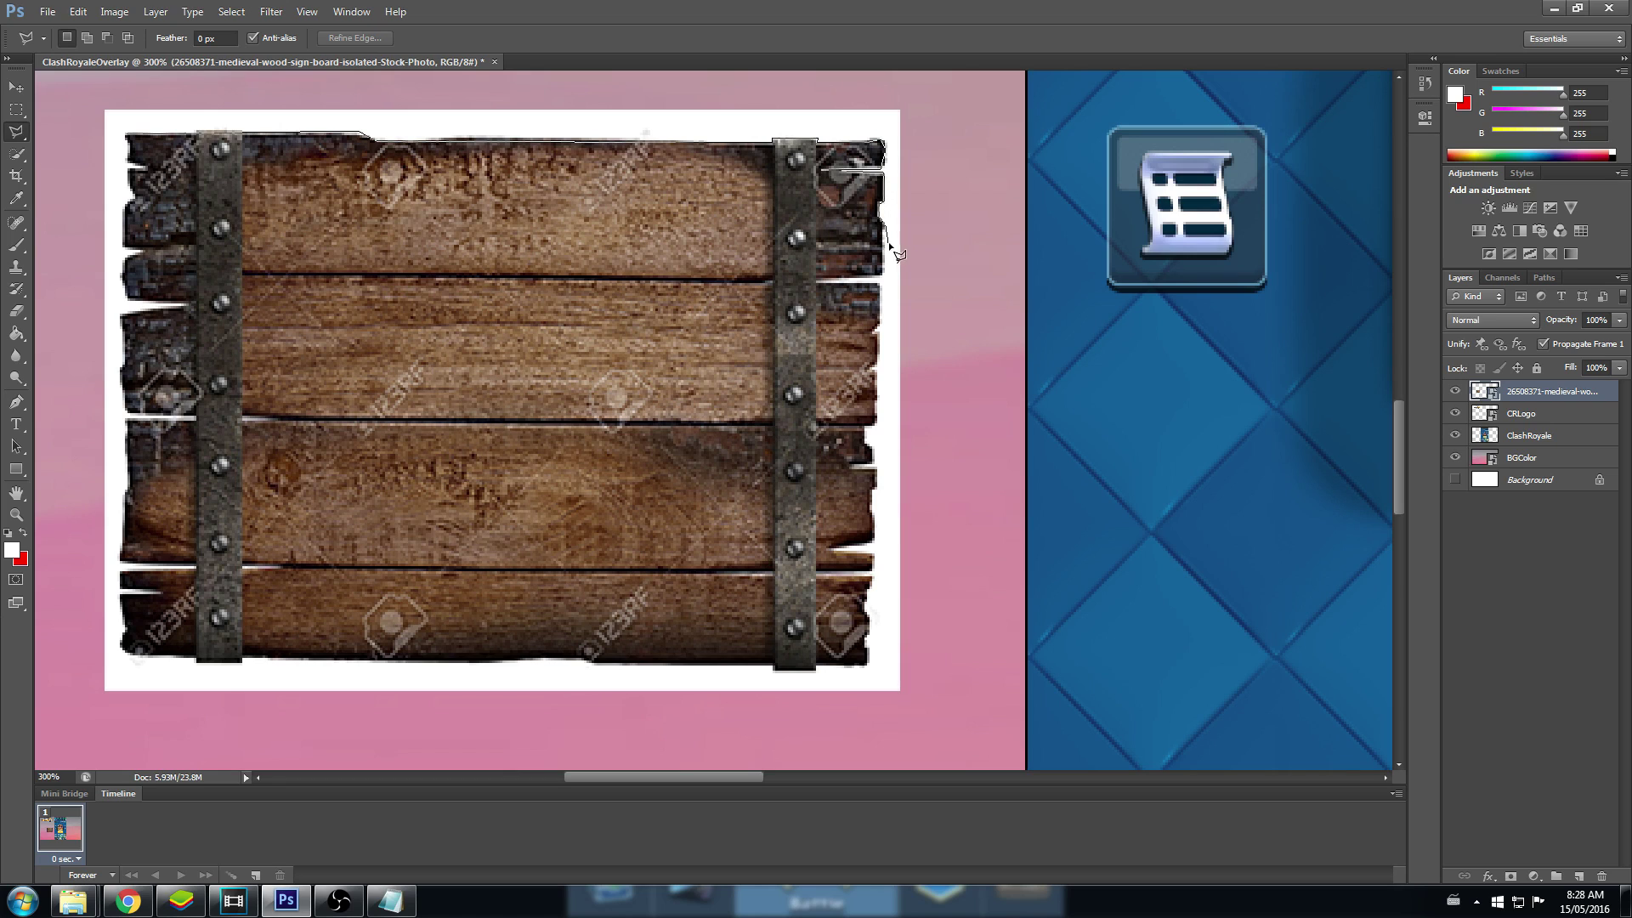
click(887, 278)
click(826, 284)
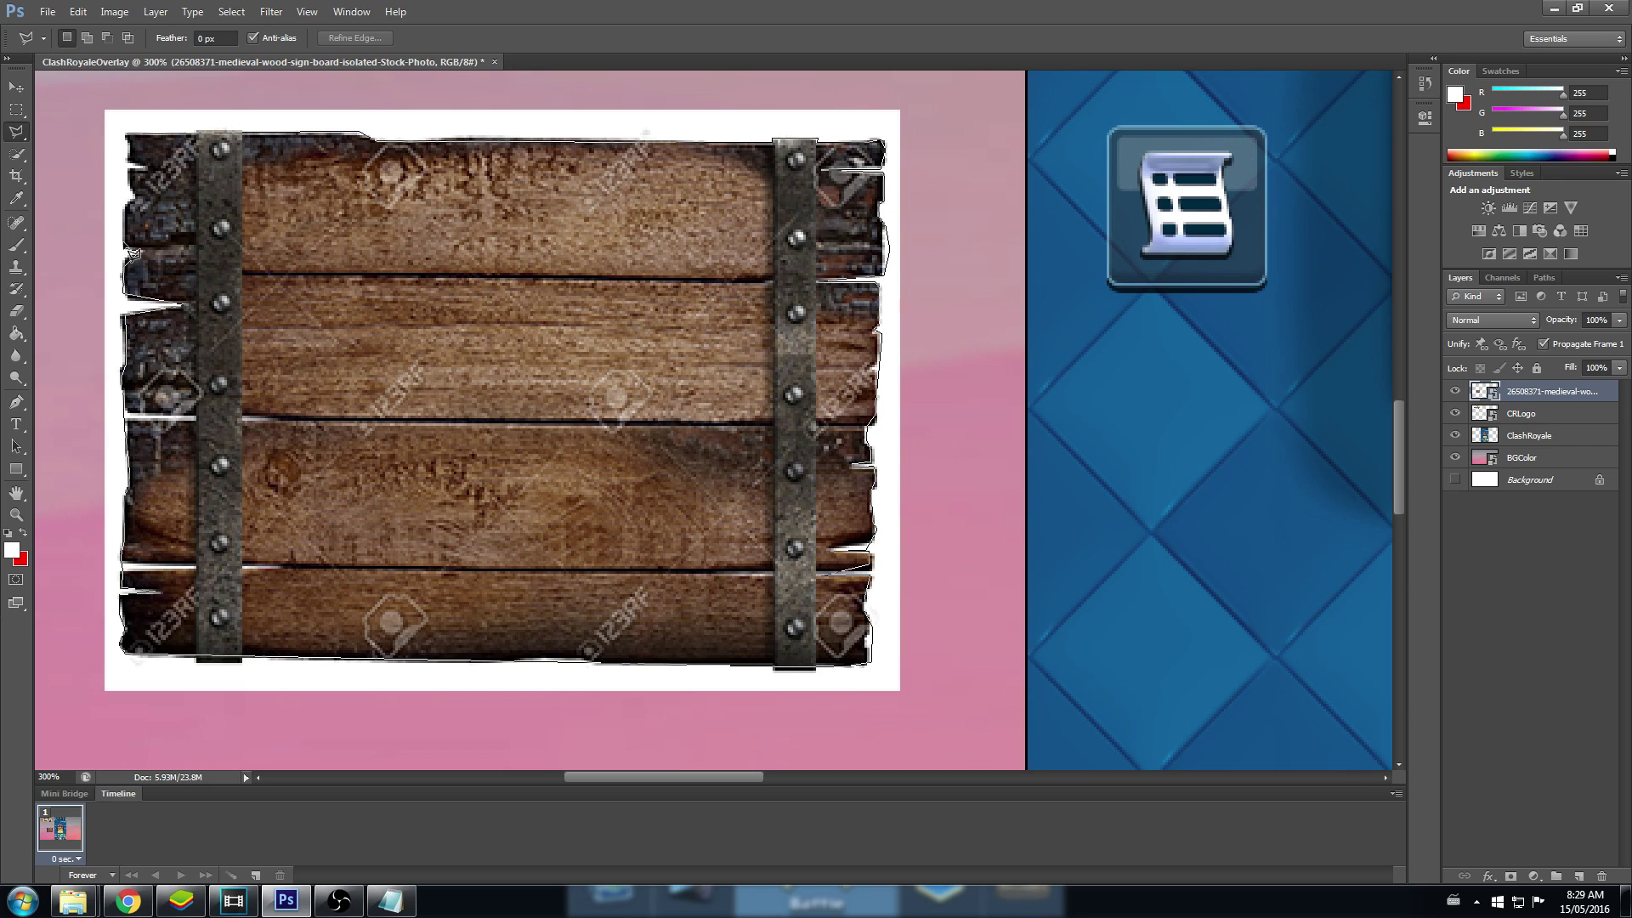
click(136, 149)
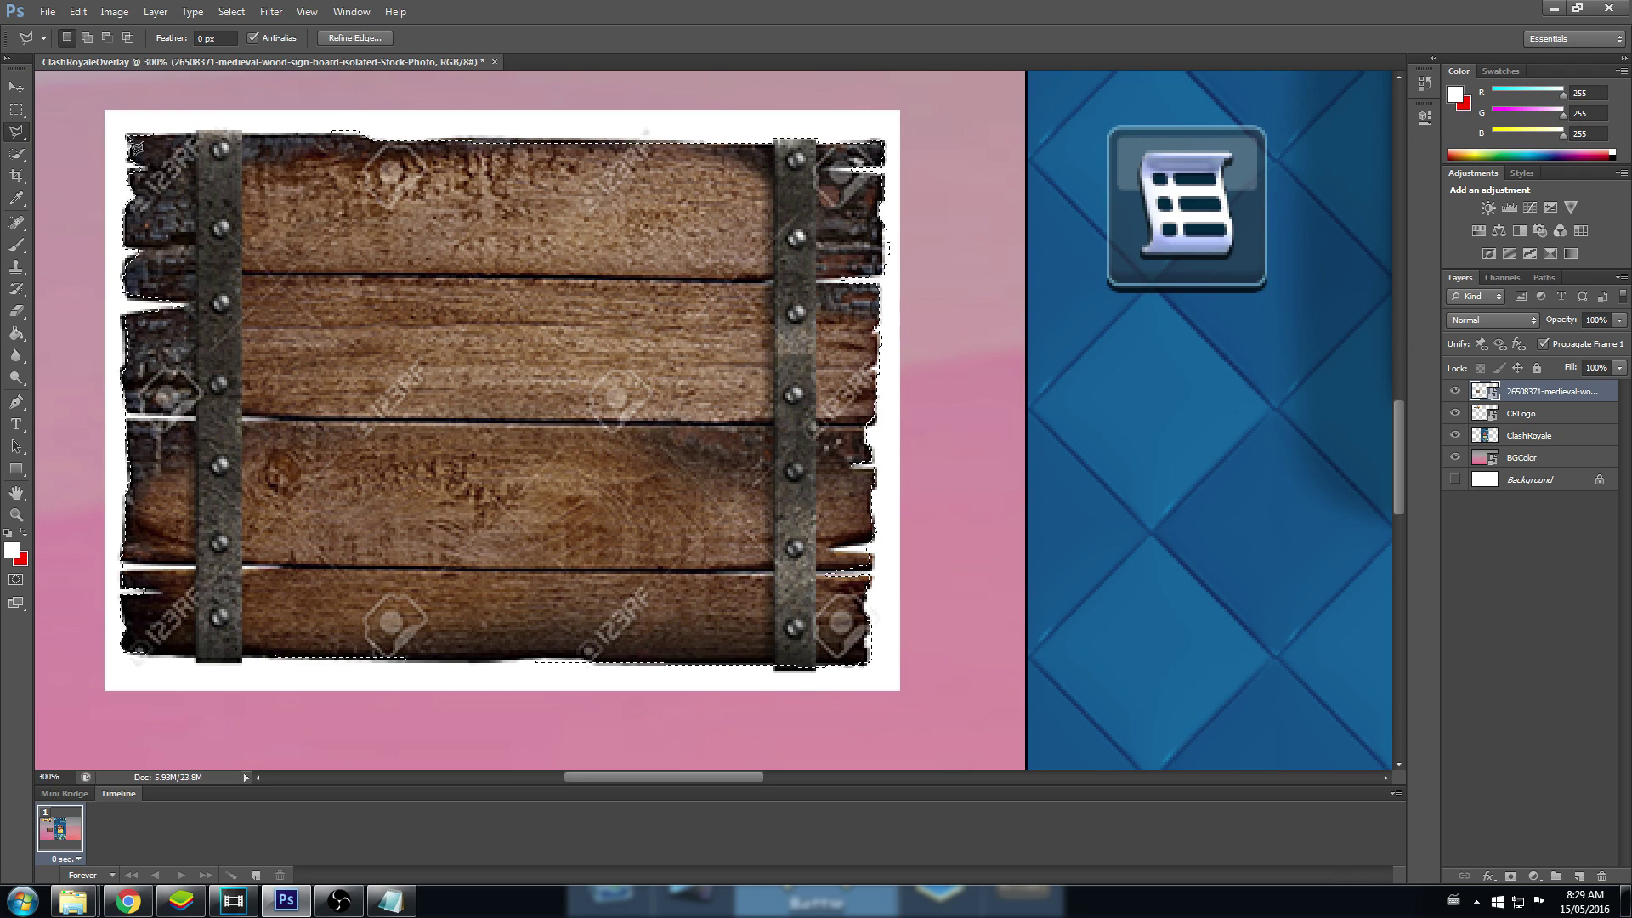
Step: Rasterize the wooden sign layer after the smart object refuses pixel edits
right_click(369, 281)
click(579, 339)
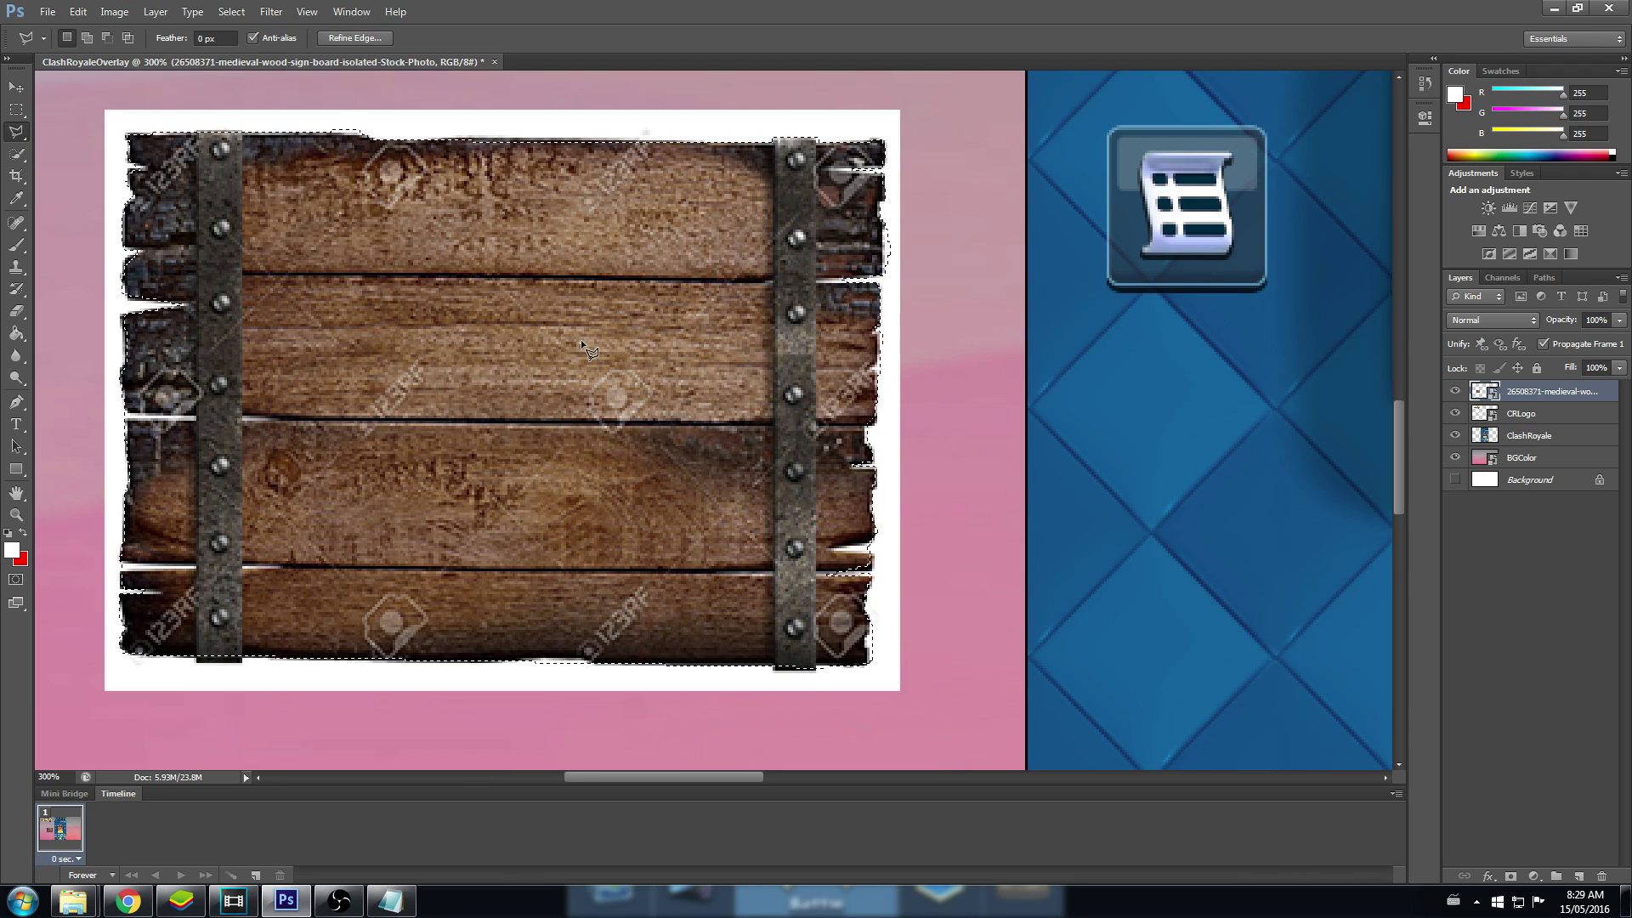
key(Delete)
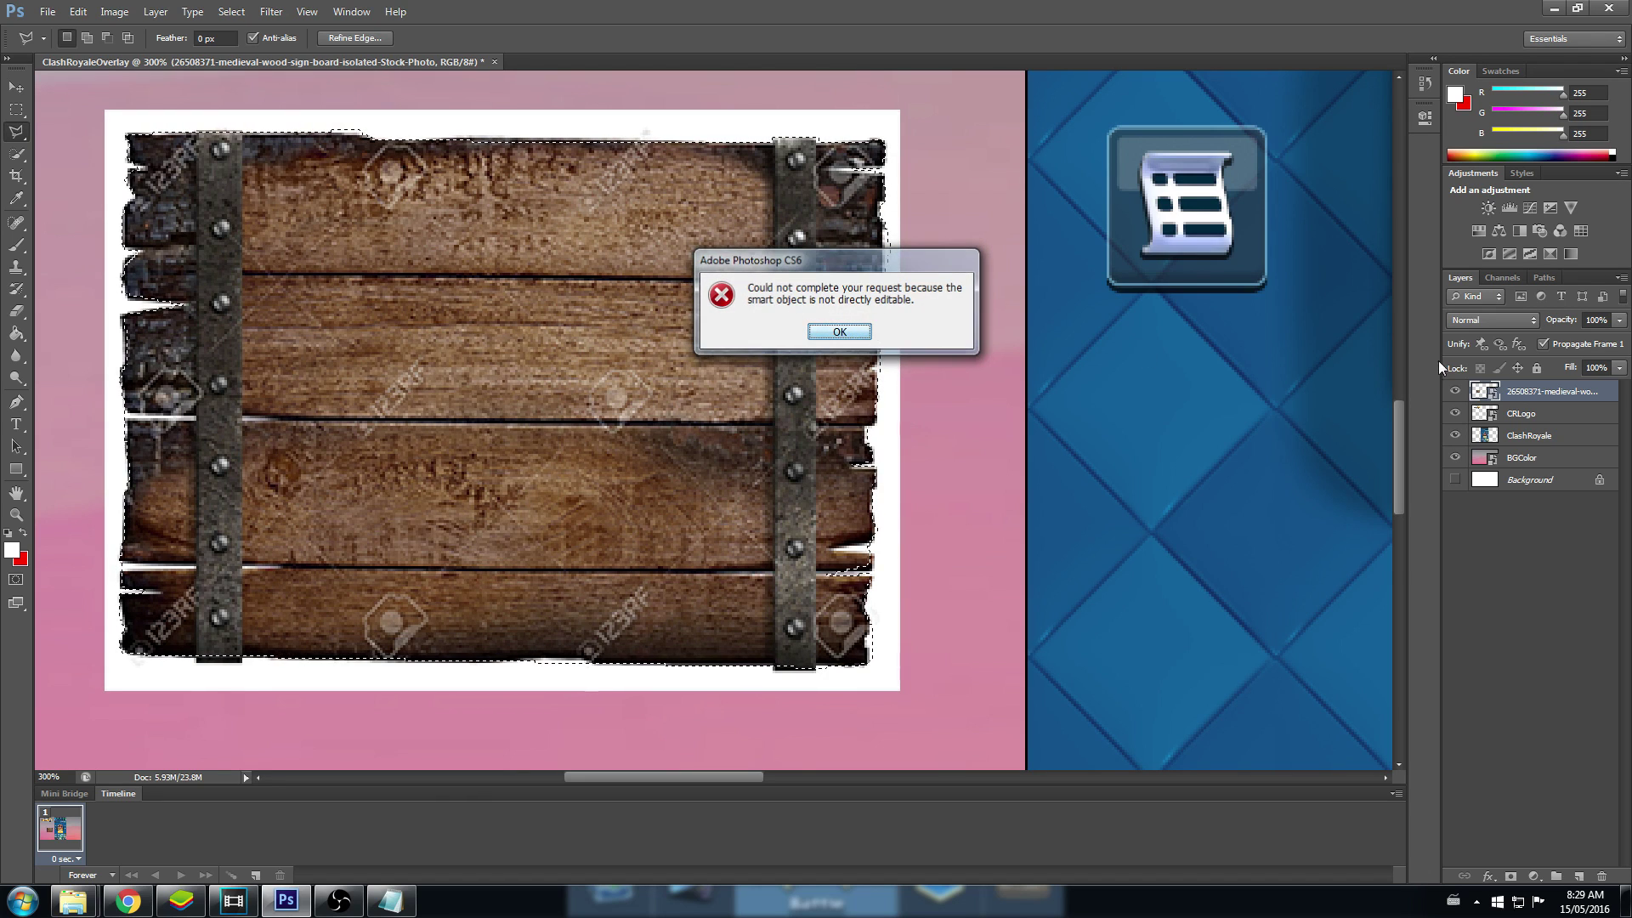
key(Return)
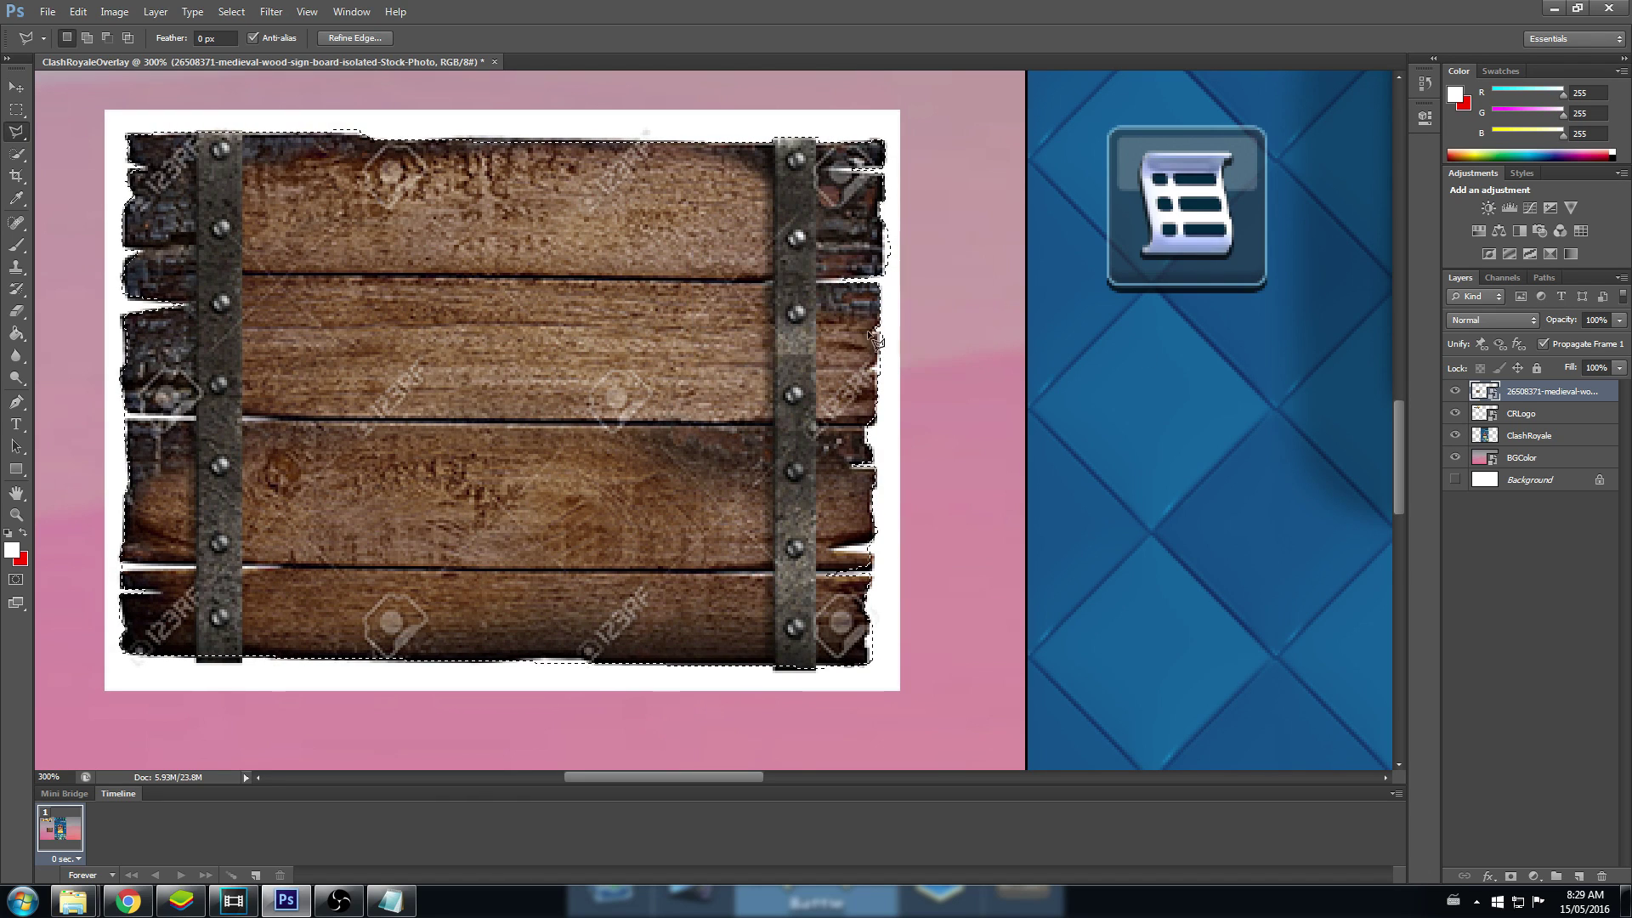
right_click(1523, 395)
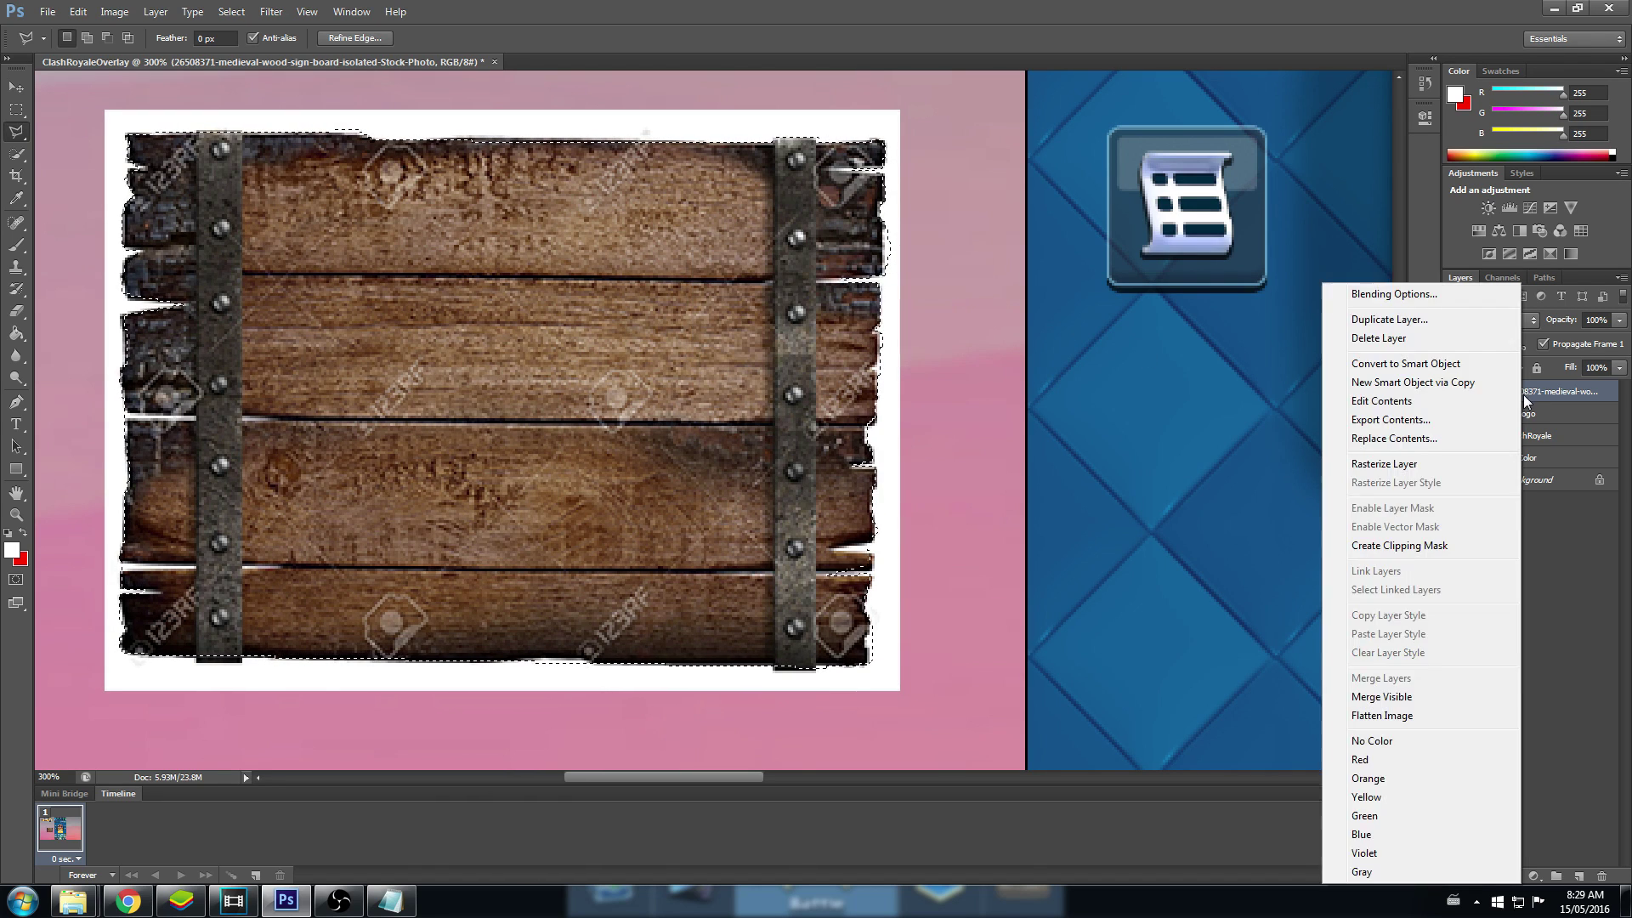
click(1401, 466)
Step: Delete the white area around the sign, deselect, and fit the overlay on screen
key(Delete)
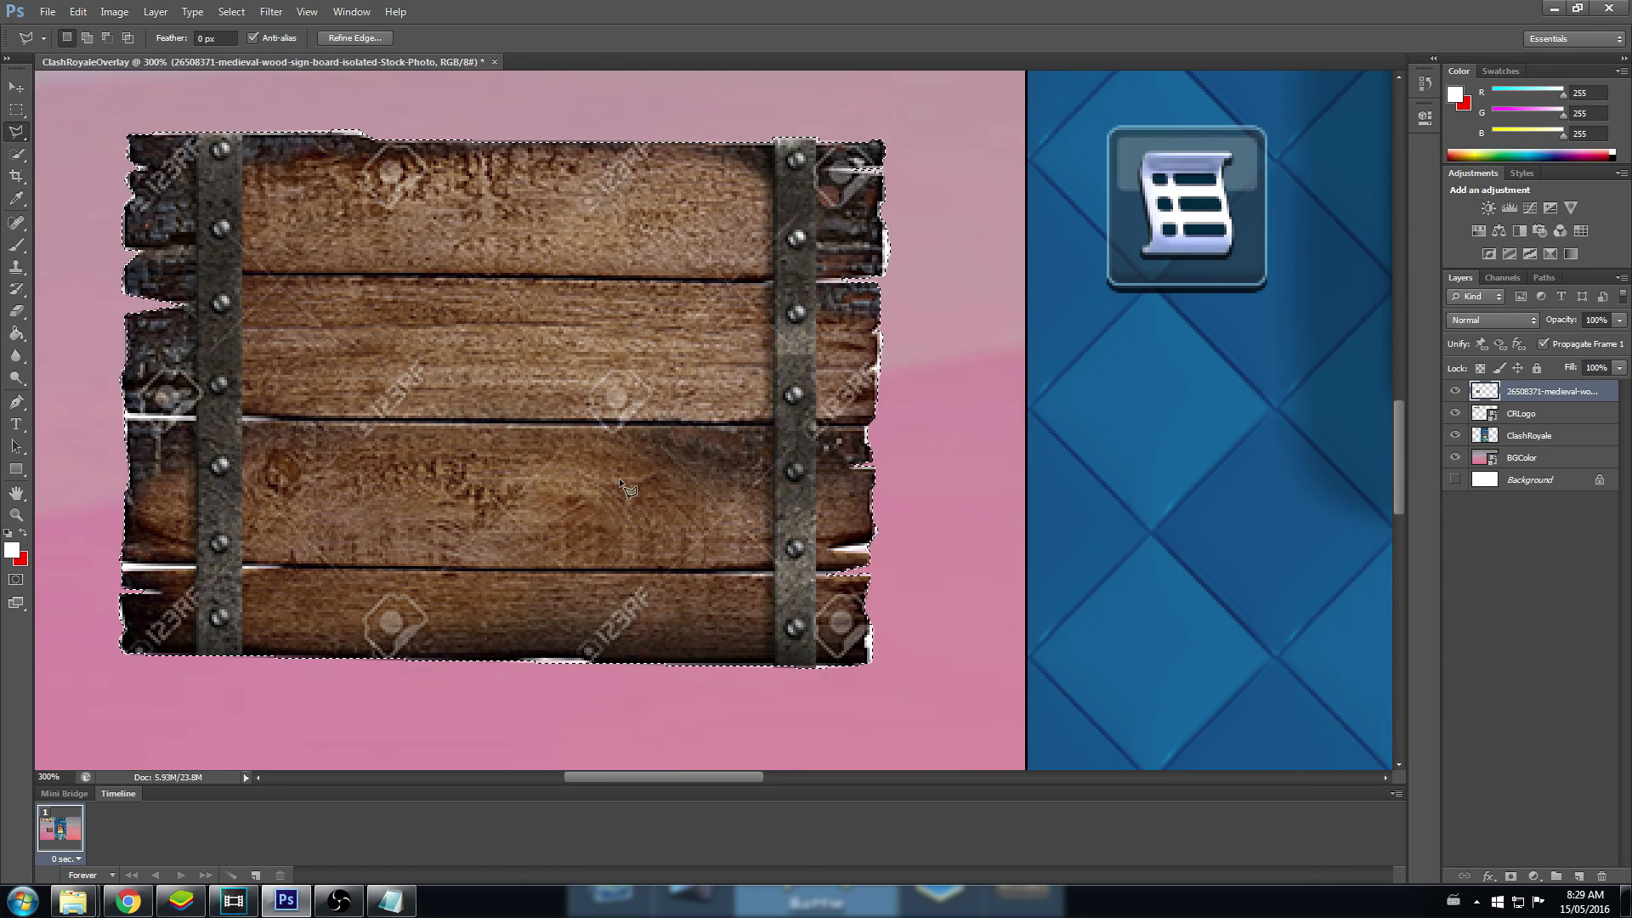
right_click(637, 416)
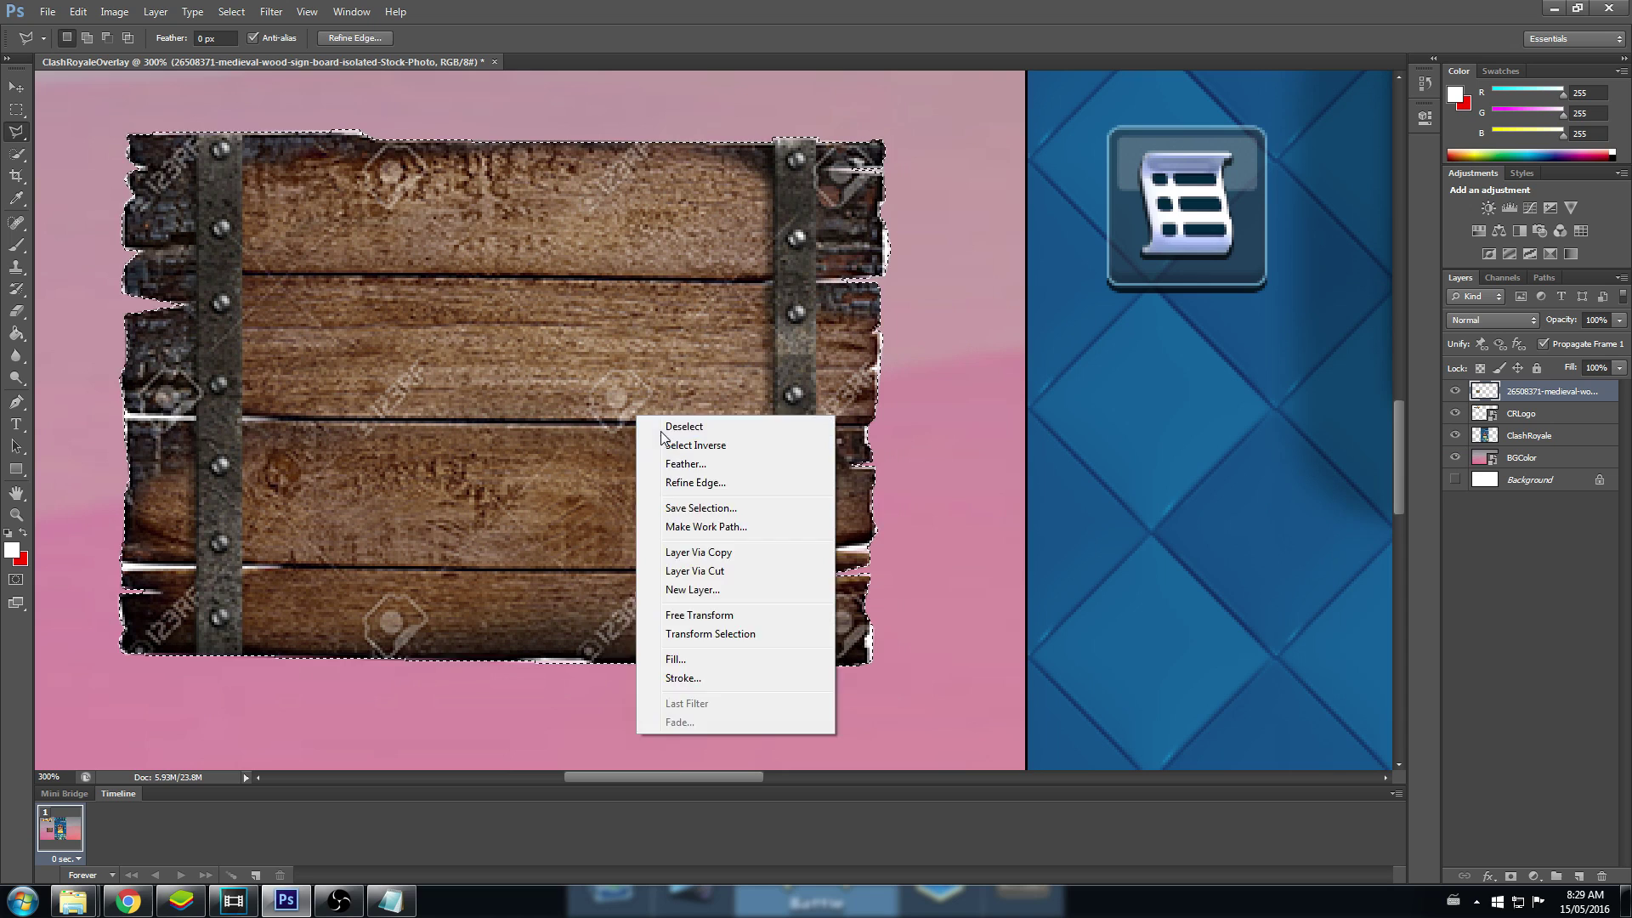
click(662, 427)
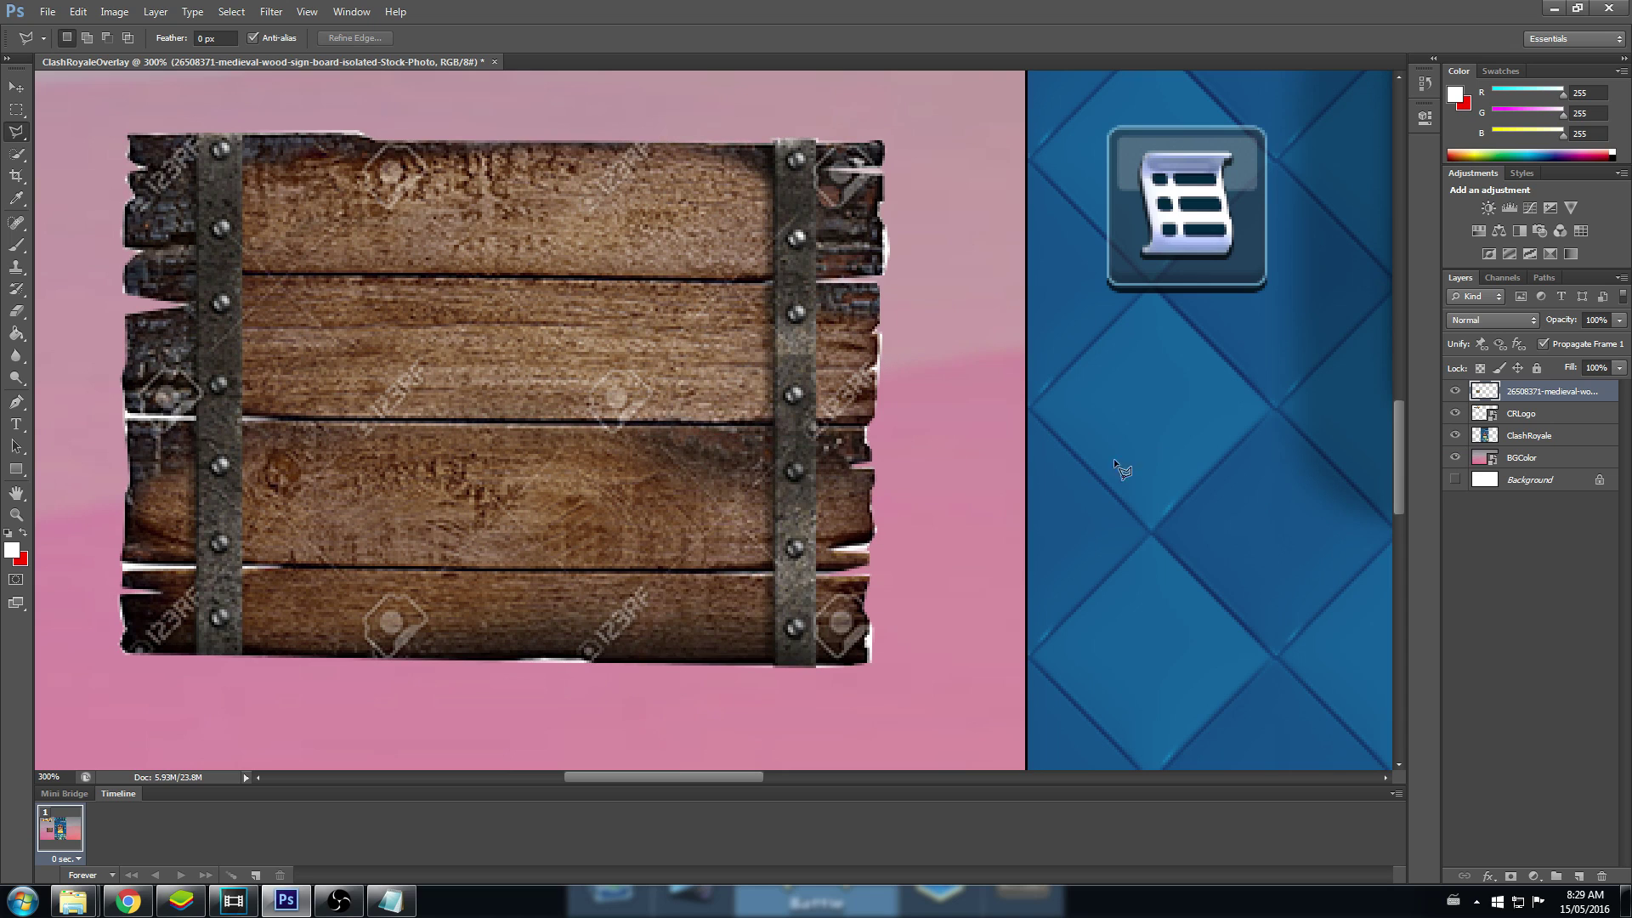
click(16, 514)
right_click(557, 334)
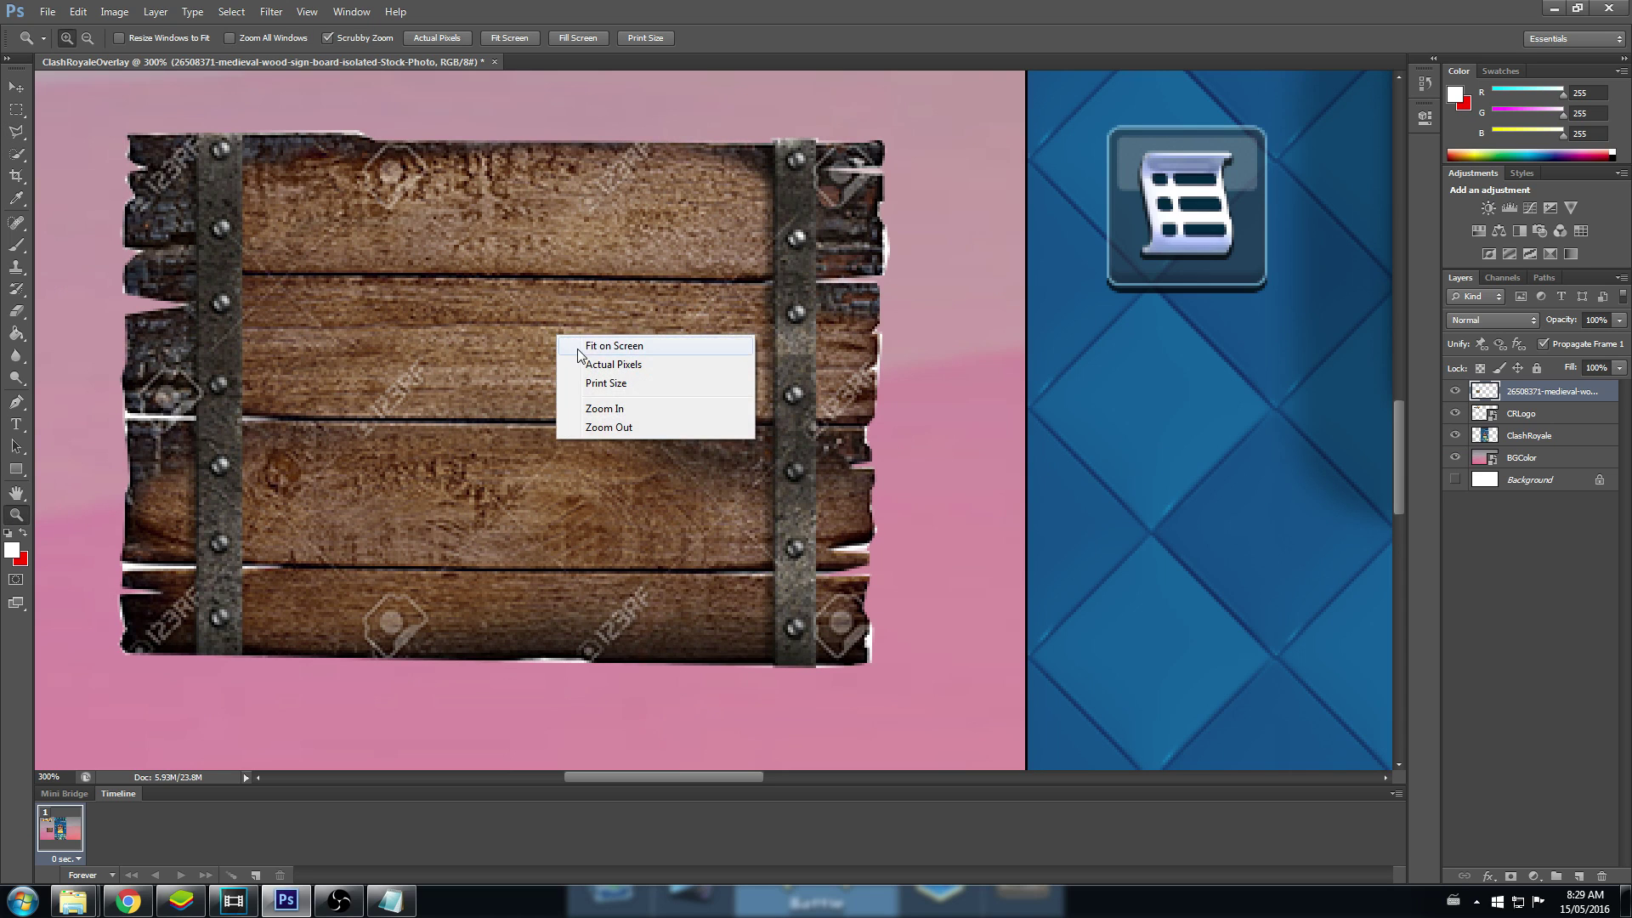
click(577, 348)
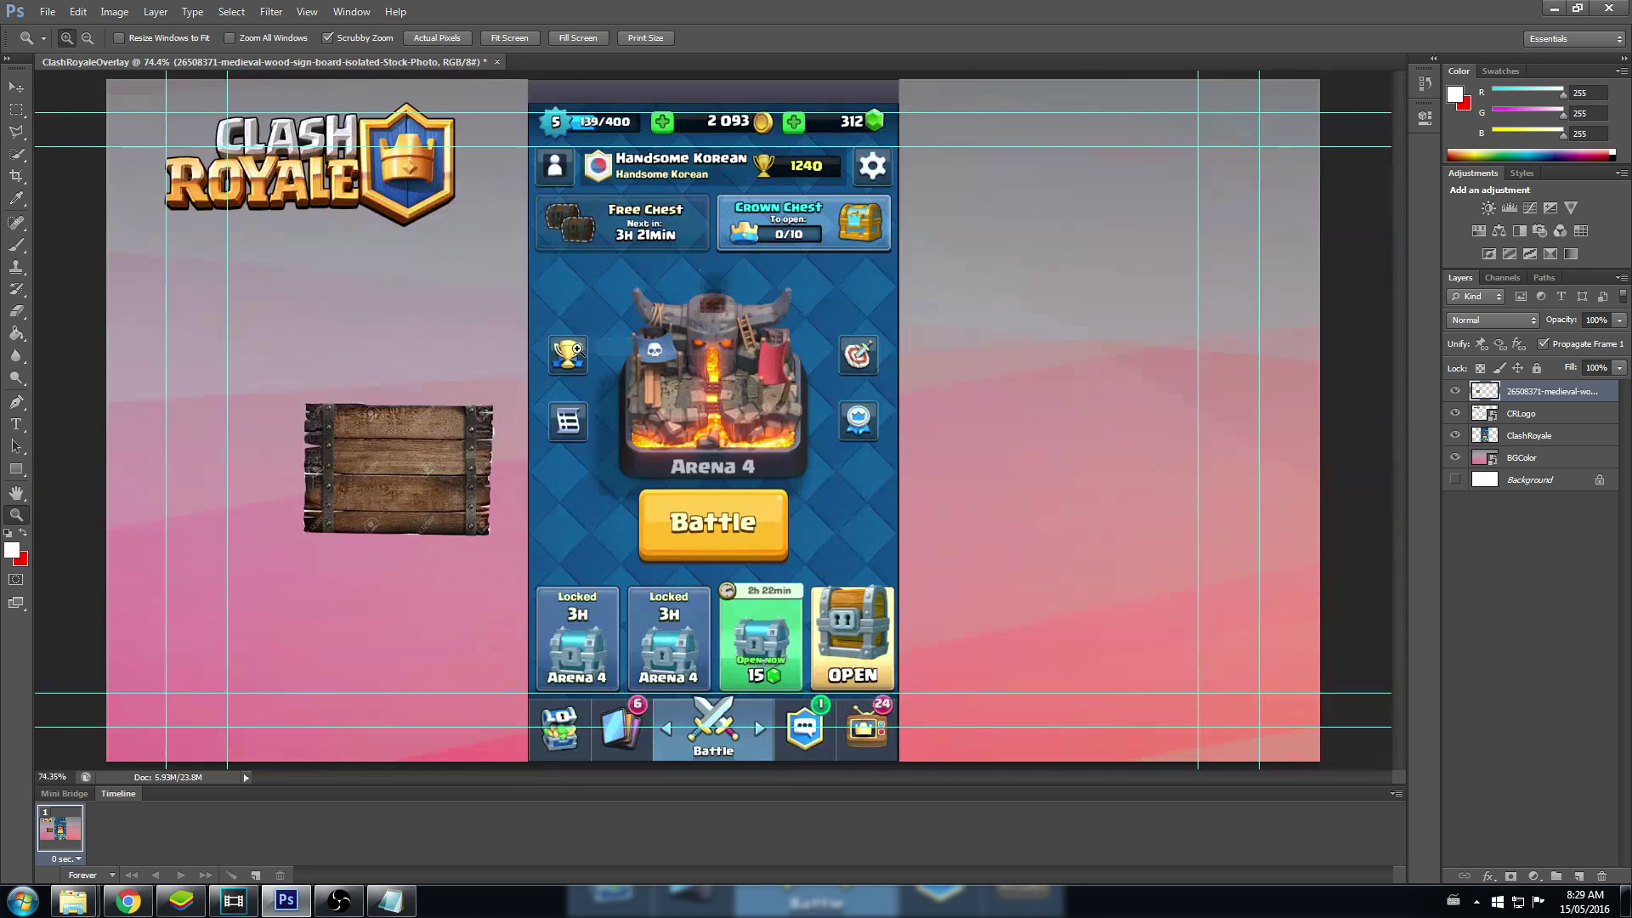
Step: Move the wooden sign to the top right and enlarge it to about 150% with Free Transform
click(17, 87)
drag(502, 530, 1130, 230)
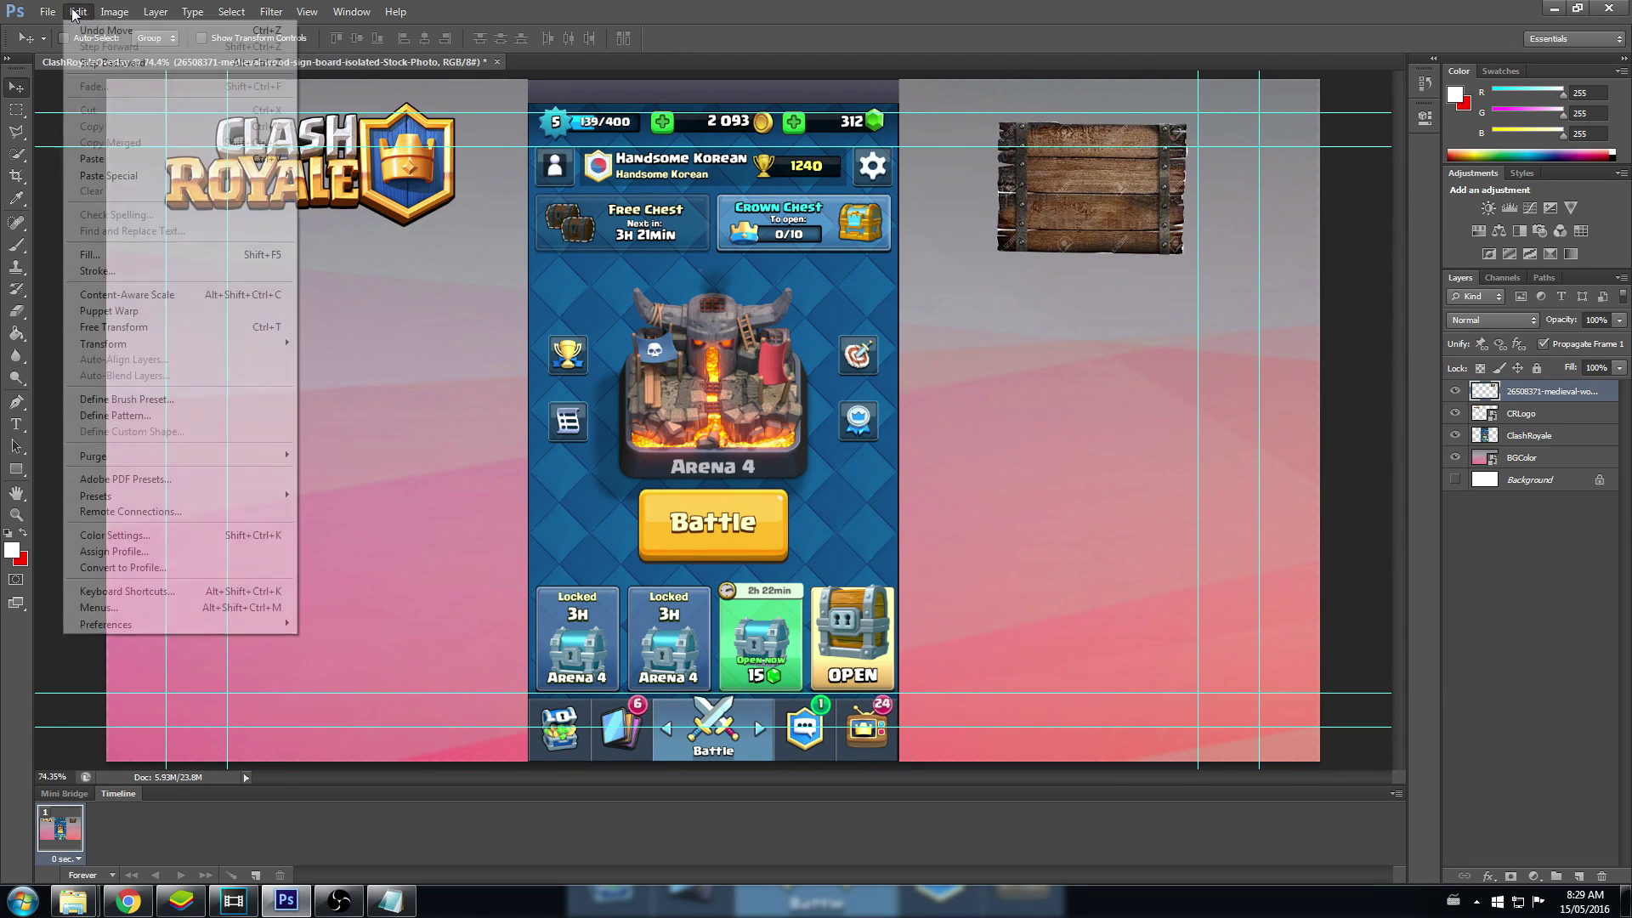
click(77, 11)
click(92, 331)
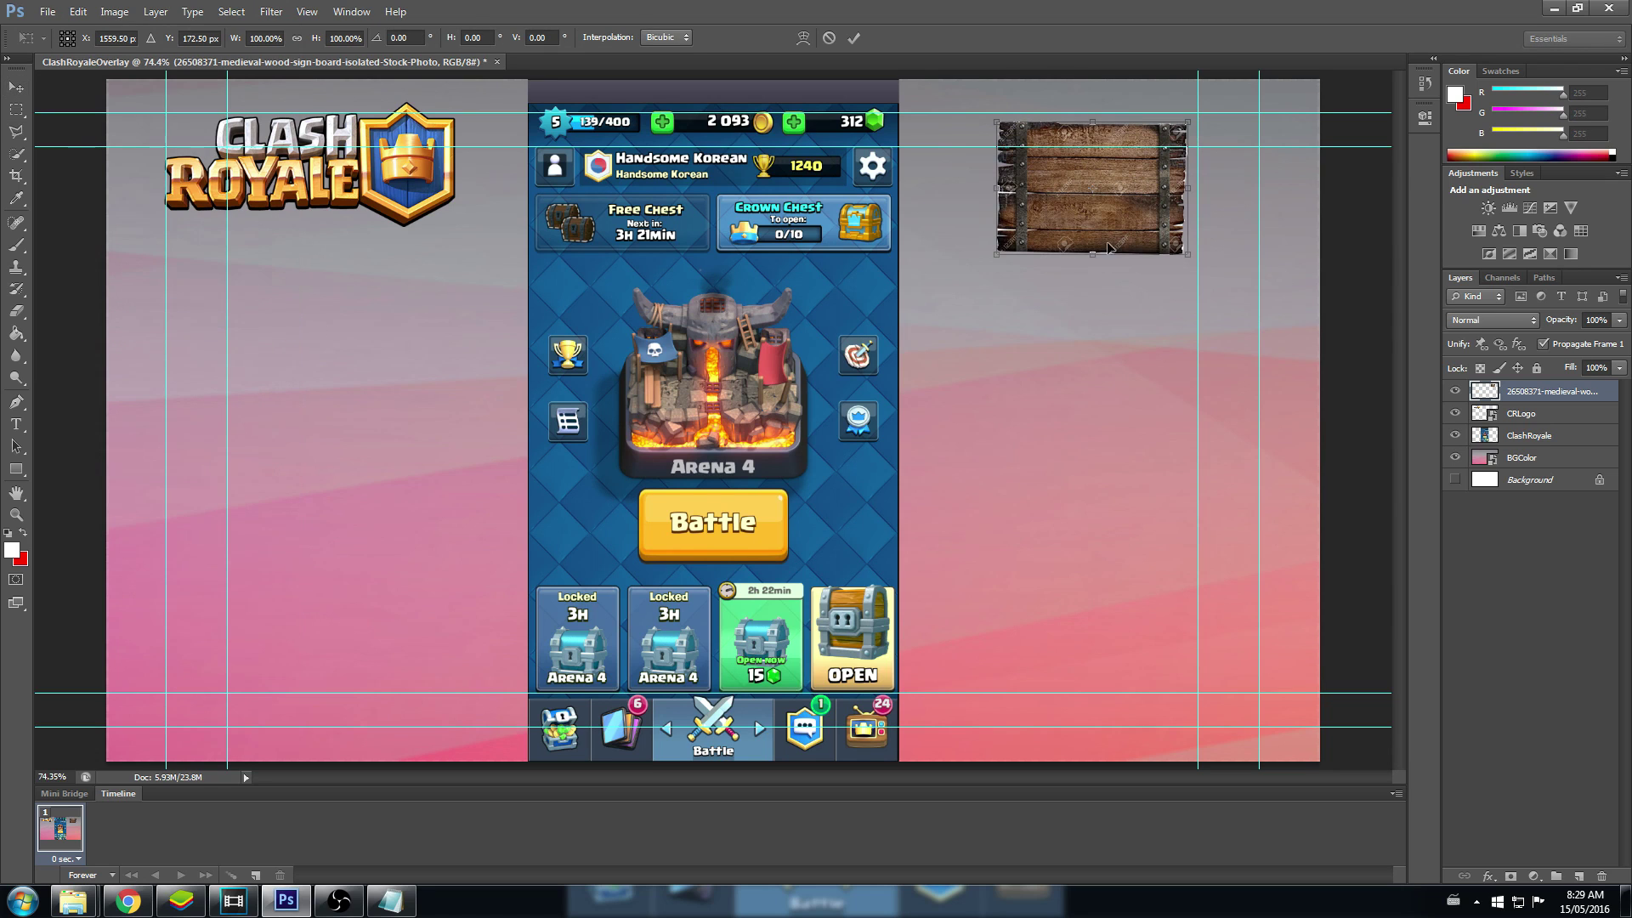
drag(1189, 255, 1283, 321)
drag(1204, 285, 1178, 265)
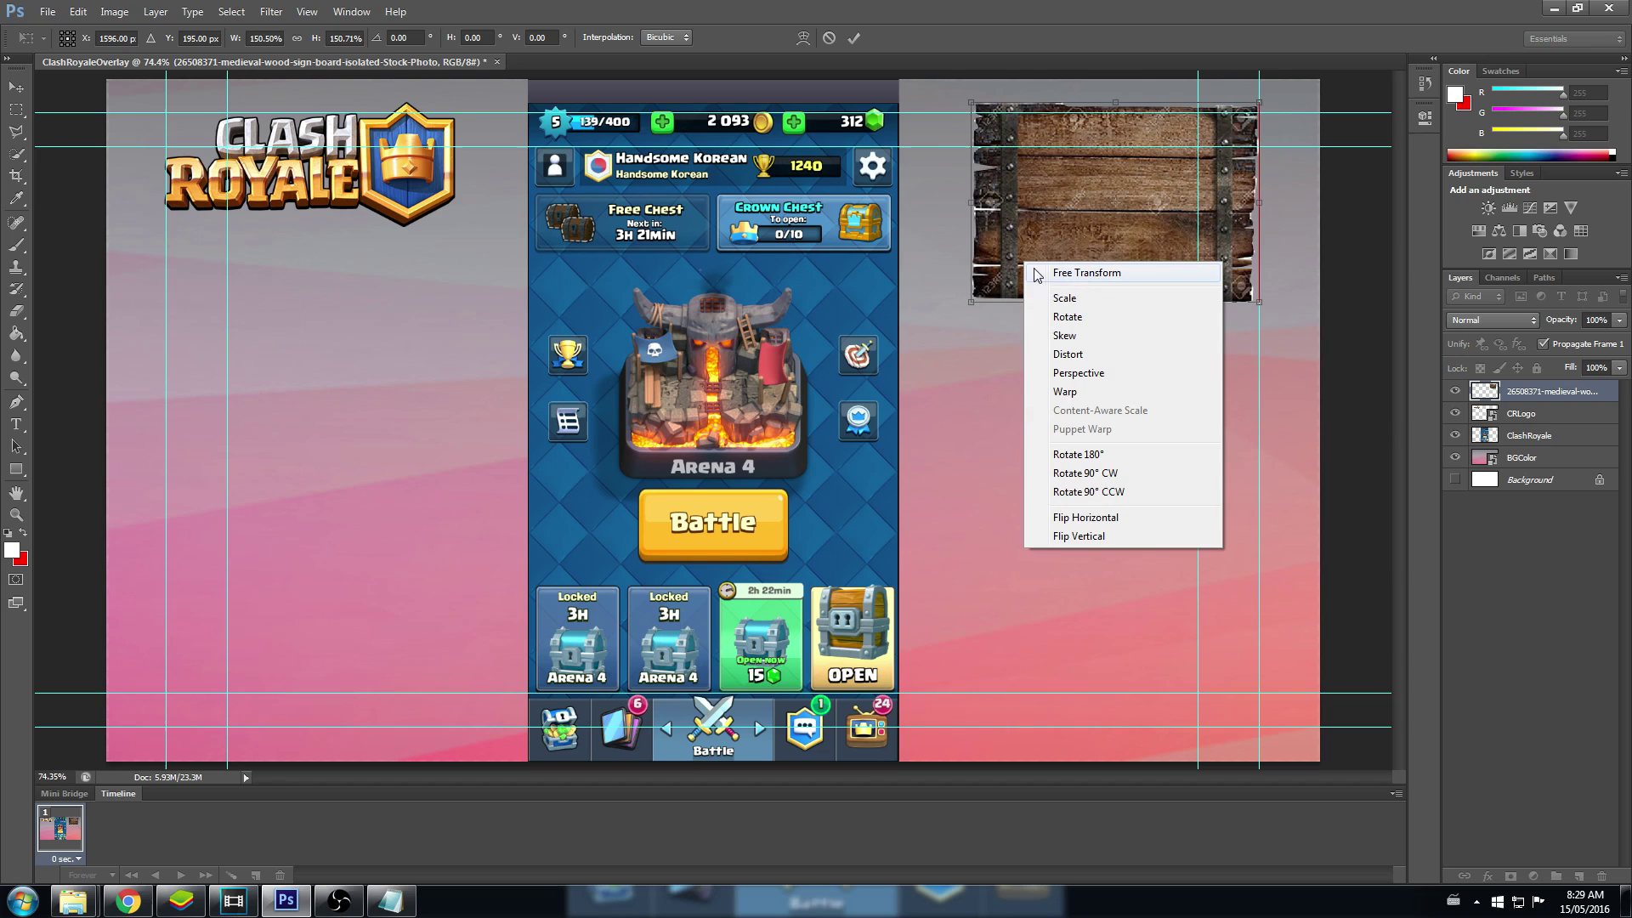
click(853, 38)
click(858, 38)
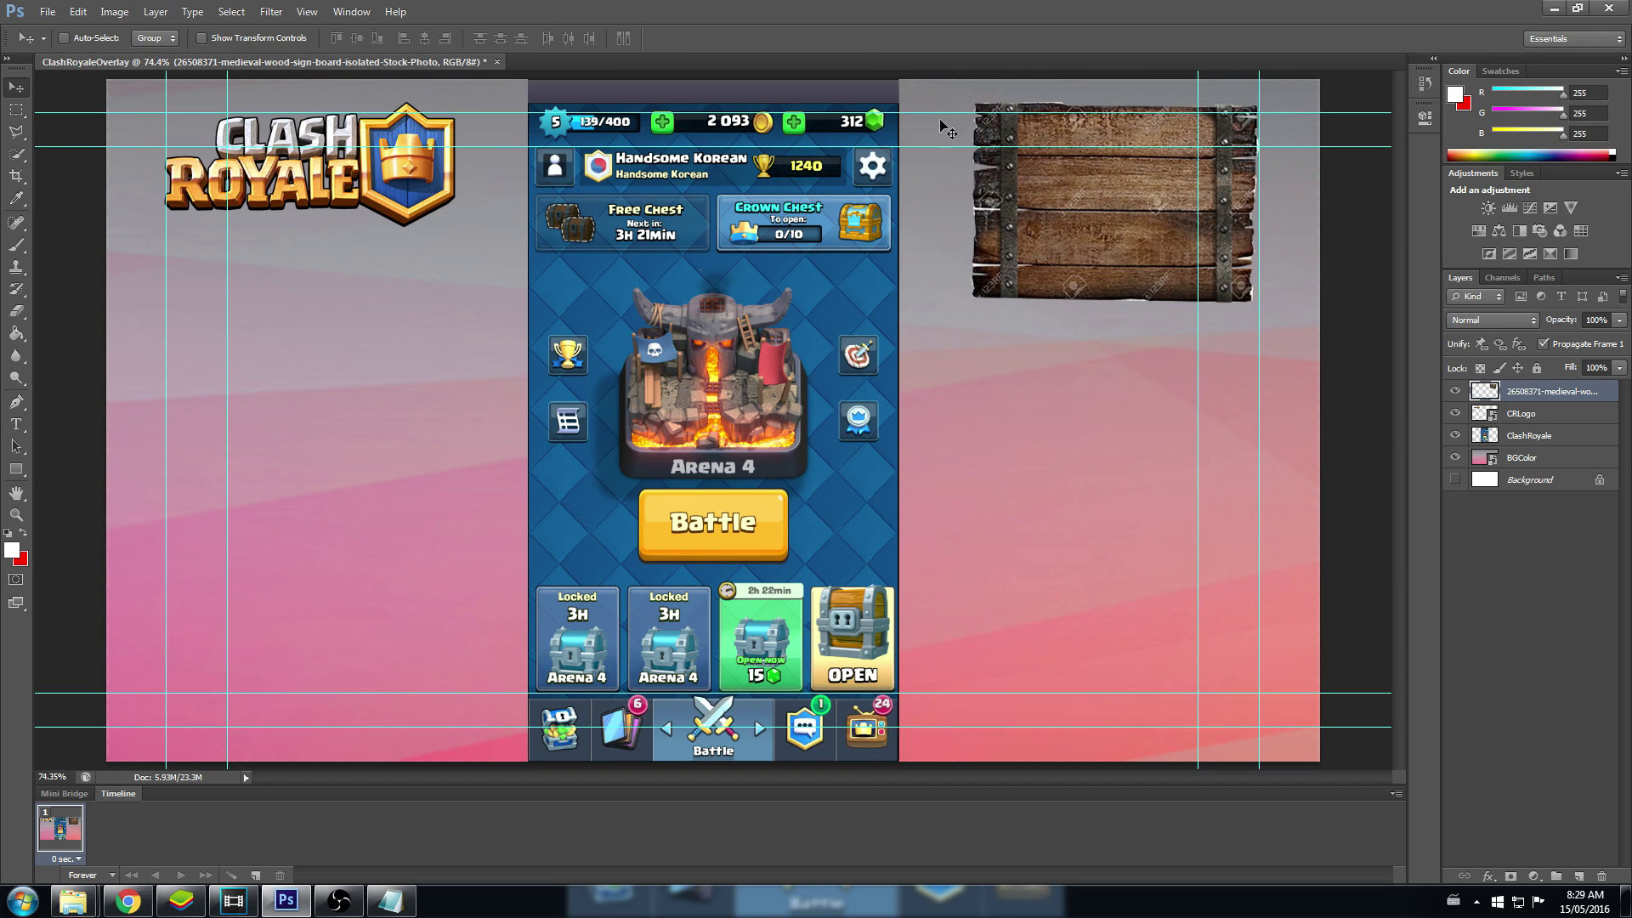
Step: Rename the wooden sign layer to SocialSign
double_click(1543, 391)
text(SocialSign)
key(Return)
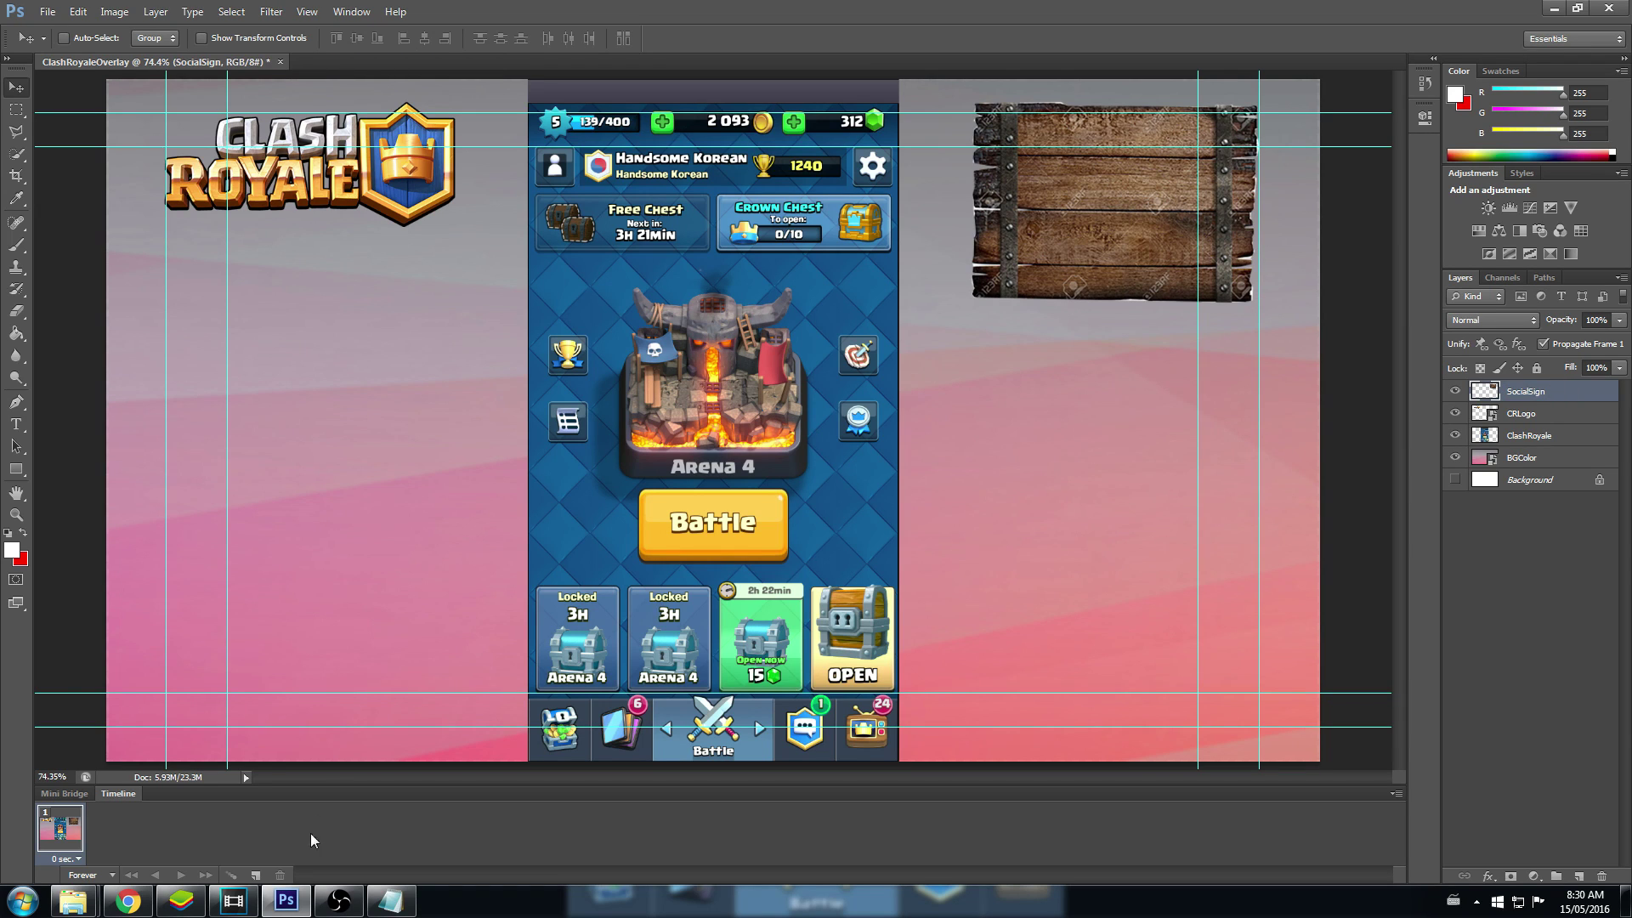
Step: Search Google Images for 'twitter logo transparent' and save the black Twitter bird icon
click(140, 896)
scroll(595, 425, up, 2)
drag(251, 76, 4, 80)
text(twitter logo transpar)
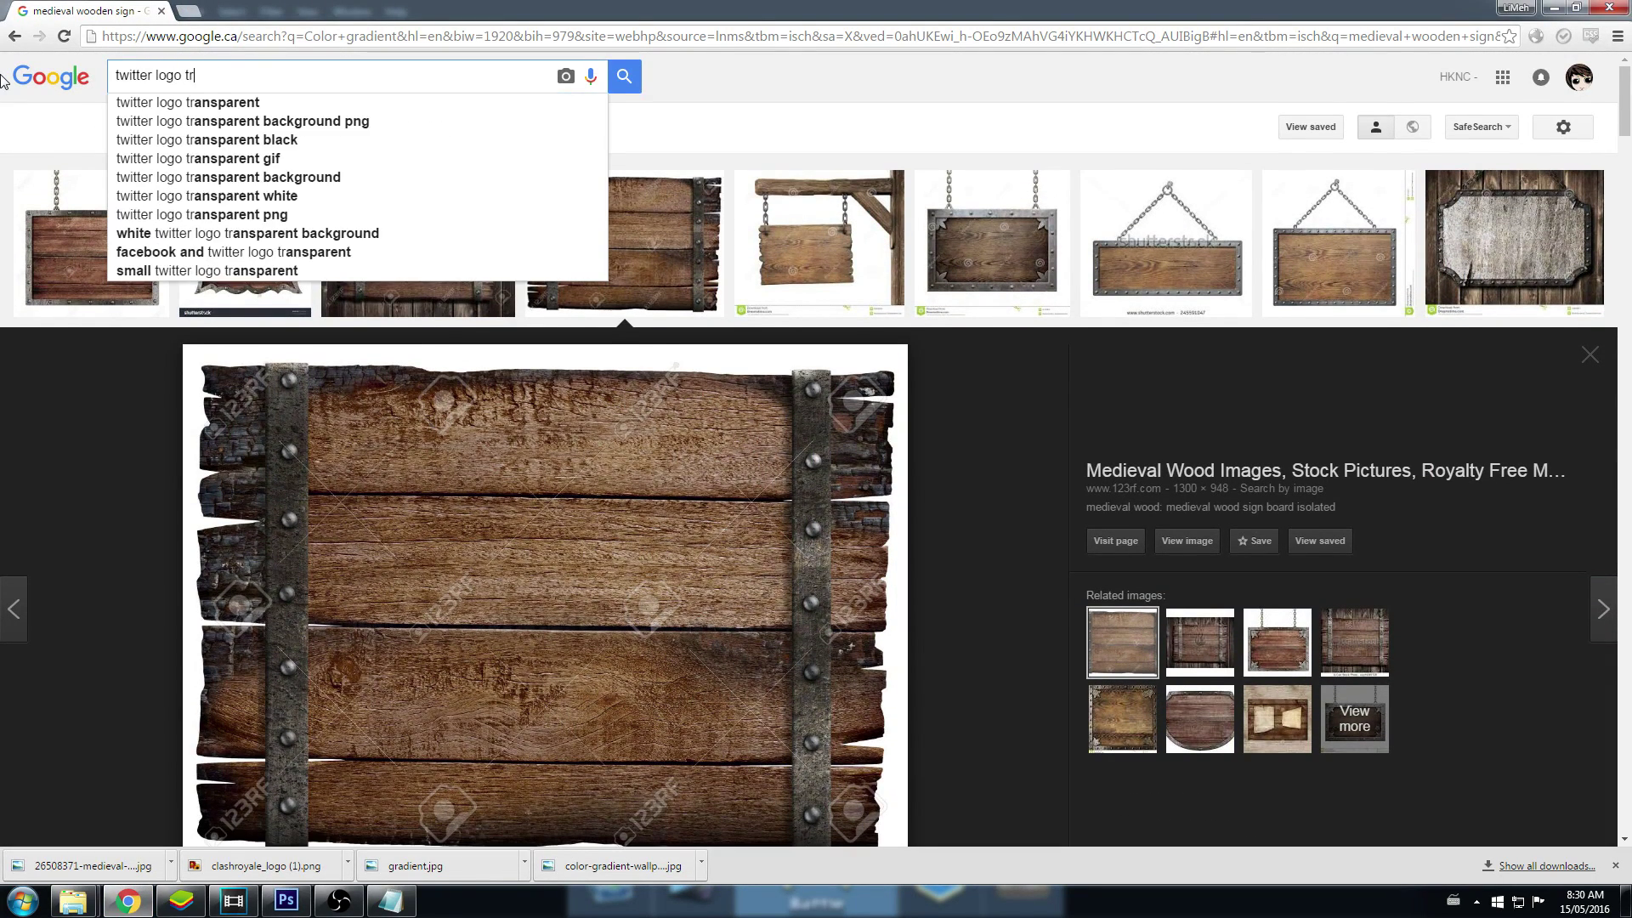
text(ent)
key(Return)
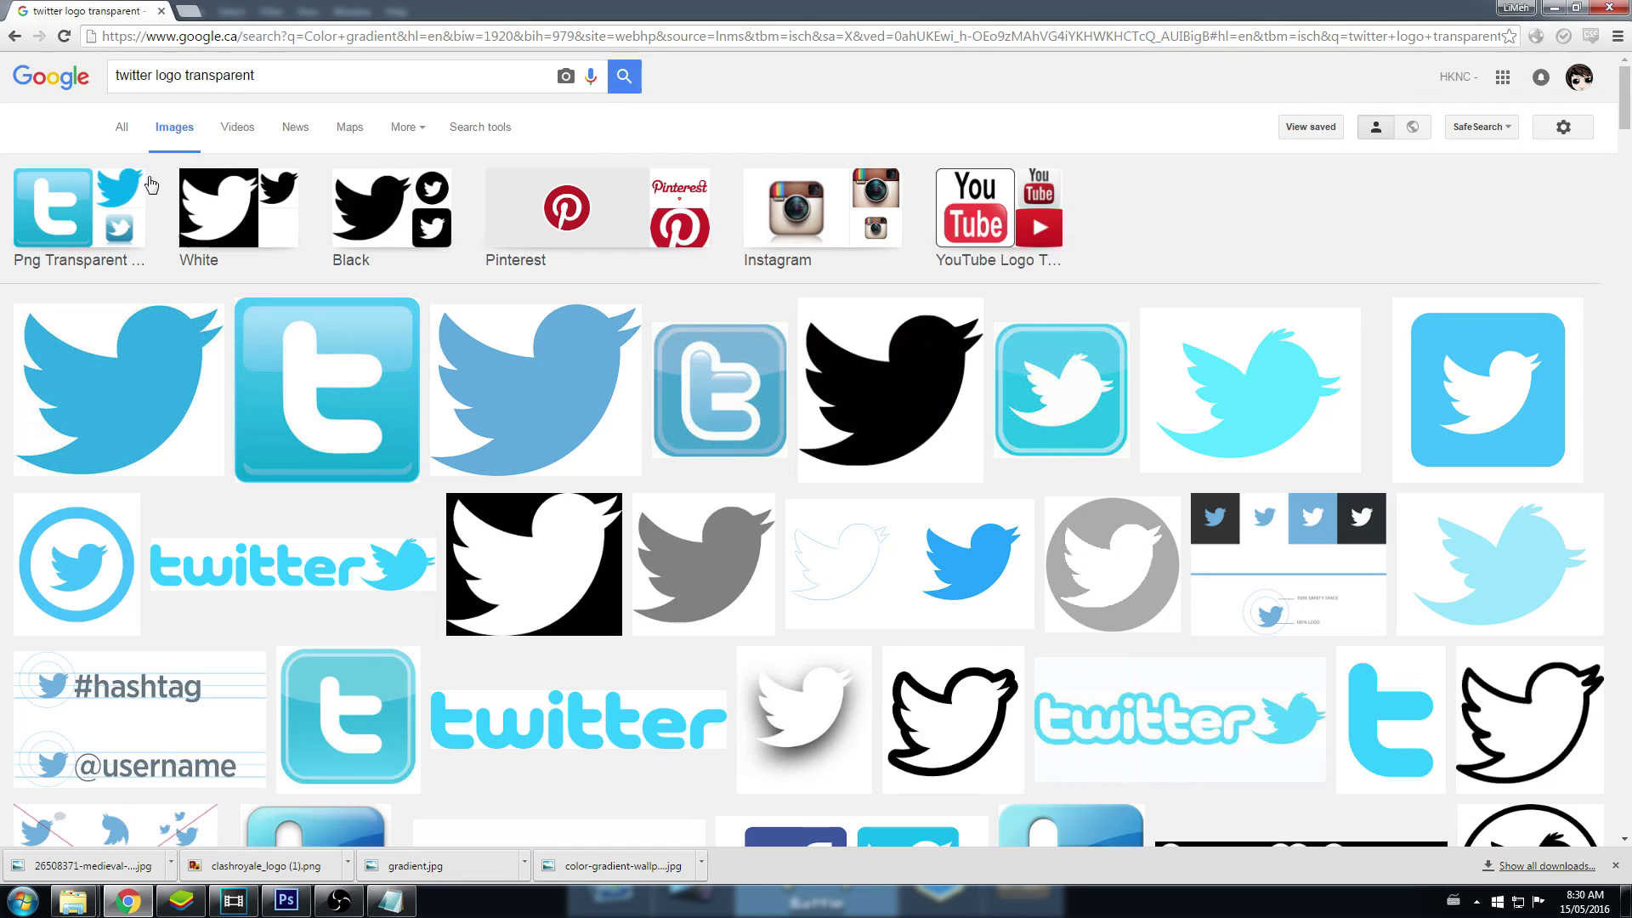
click(850, 378)
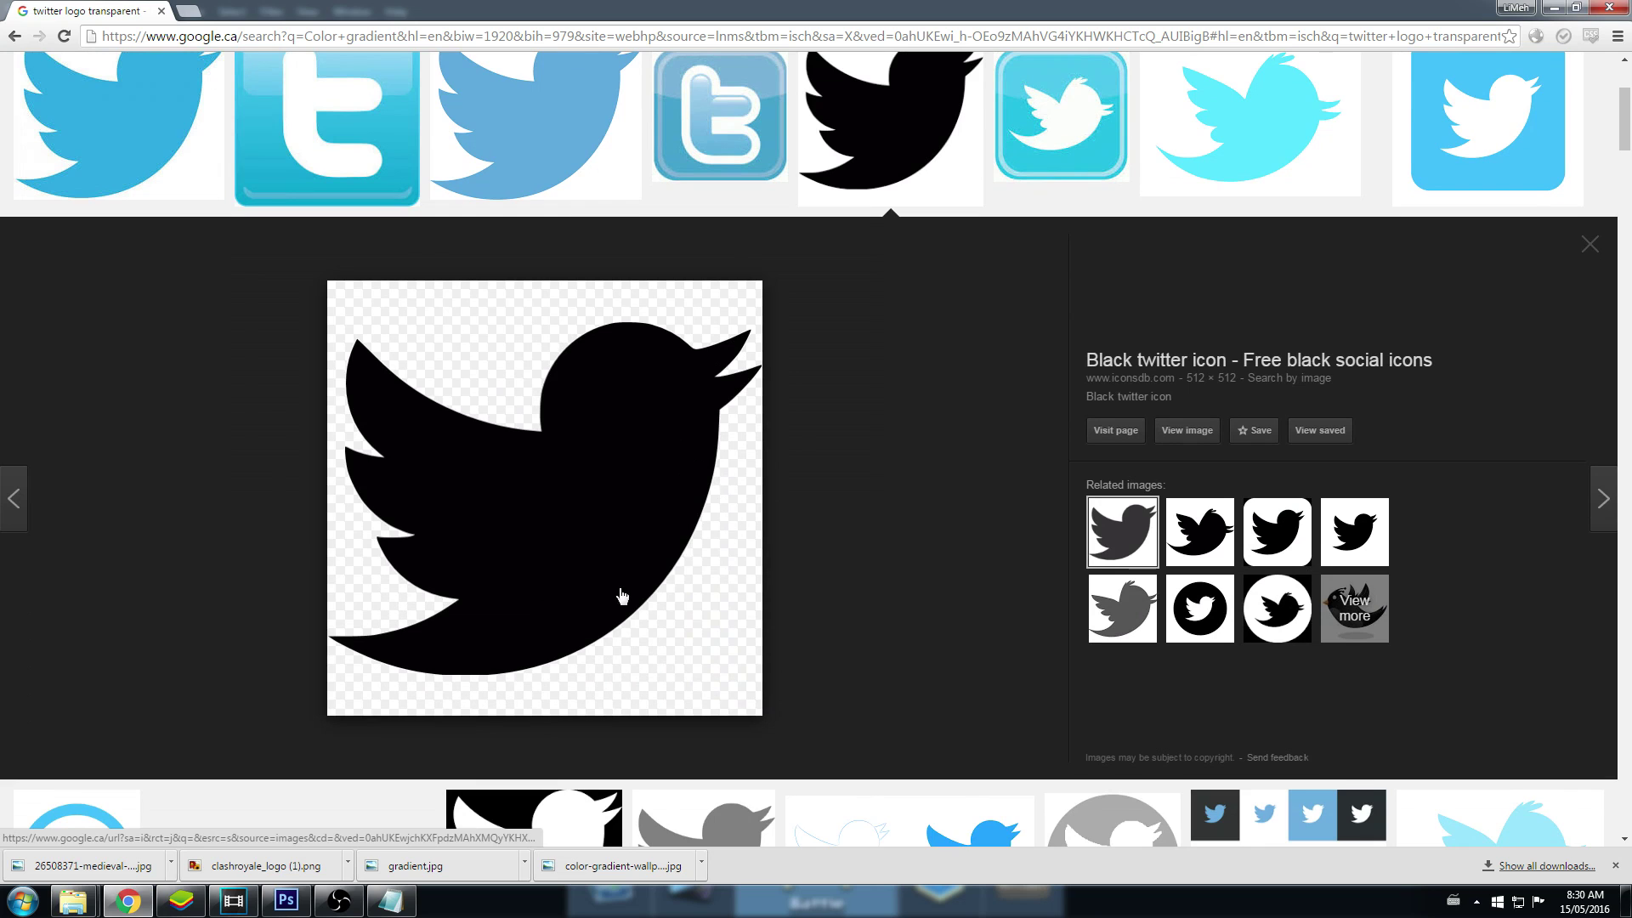
right_click(621, 594)
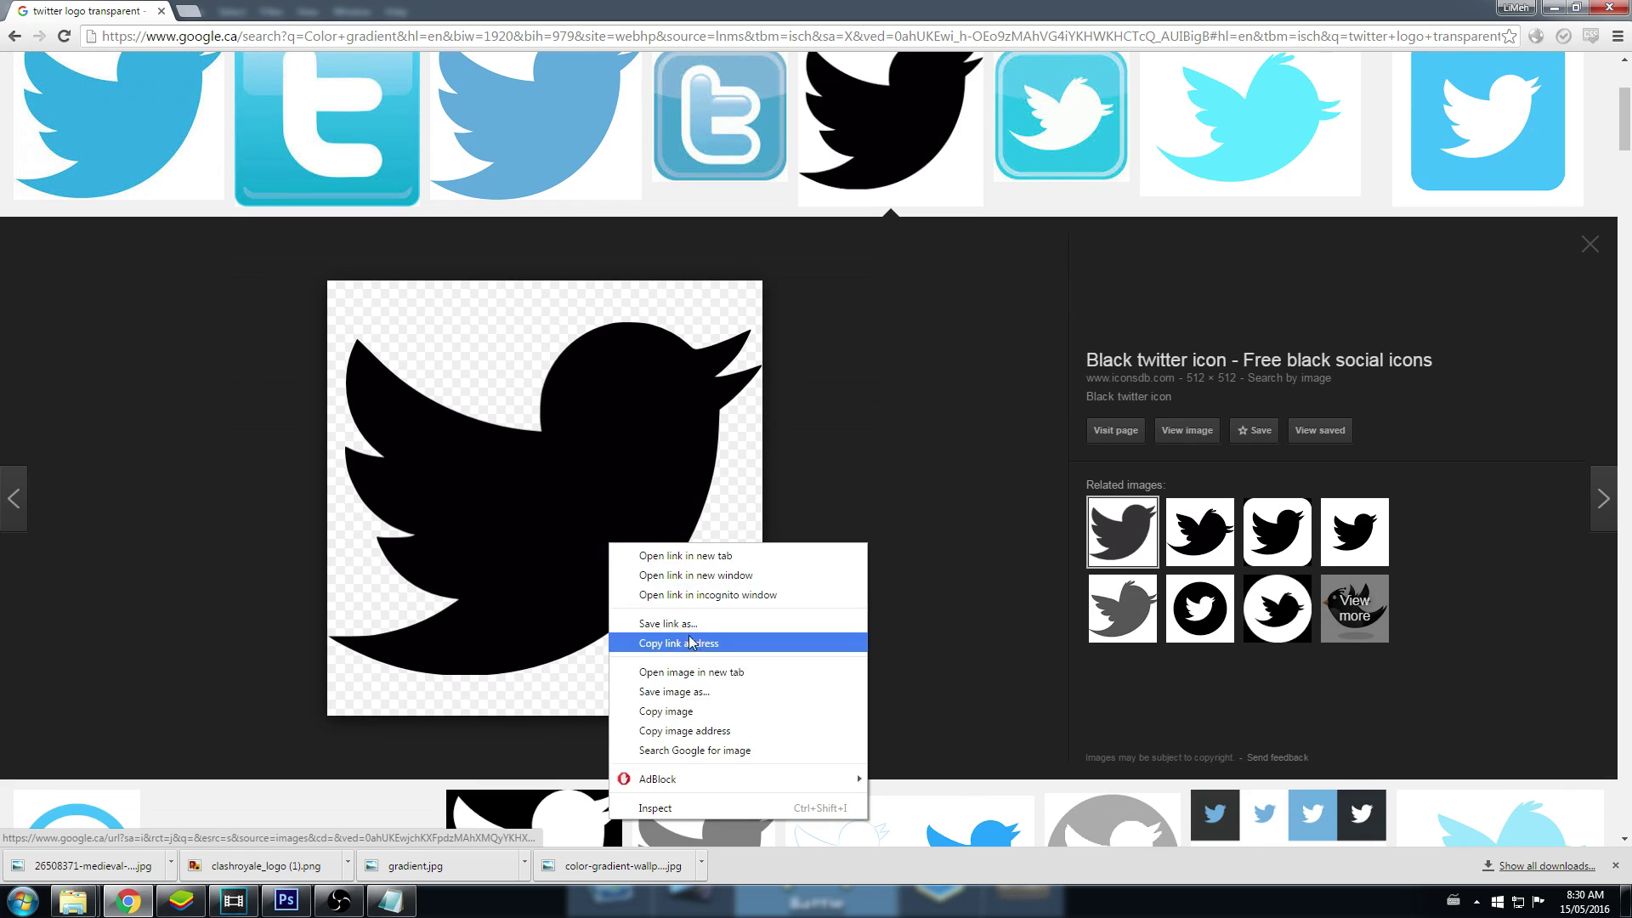
click(680, 690)
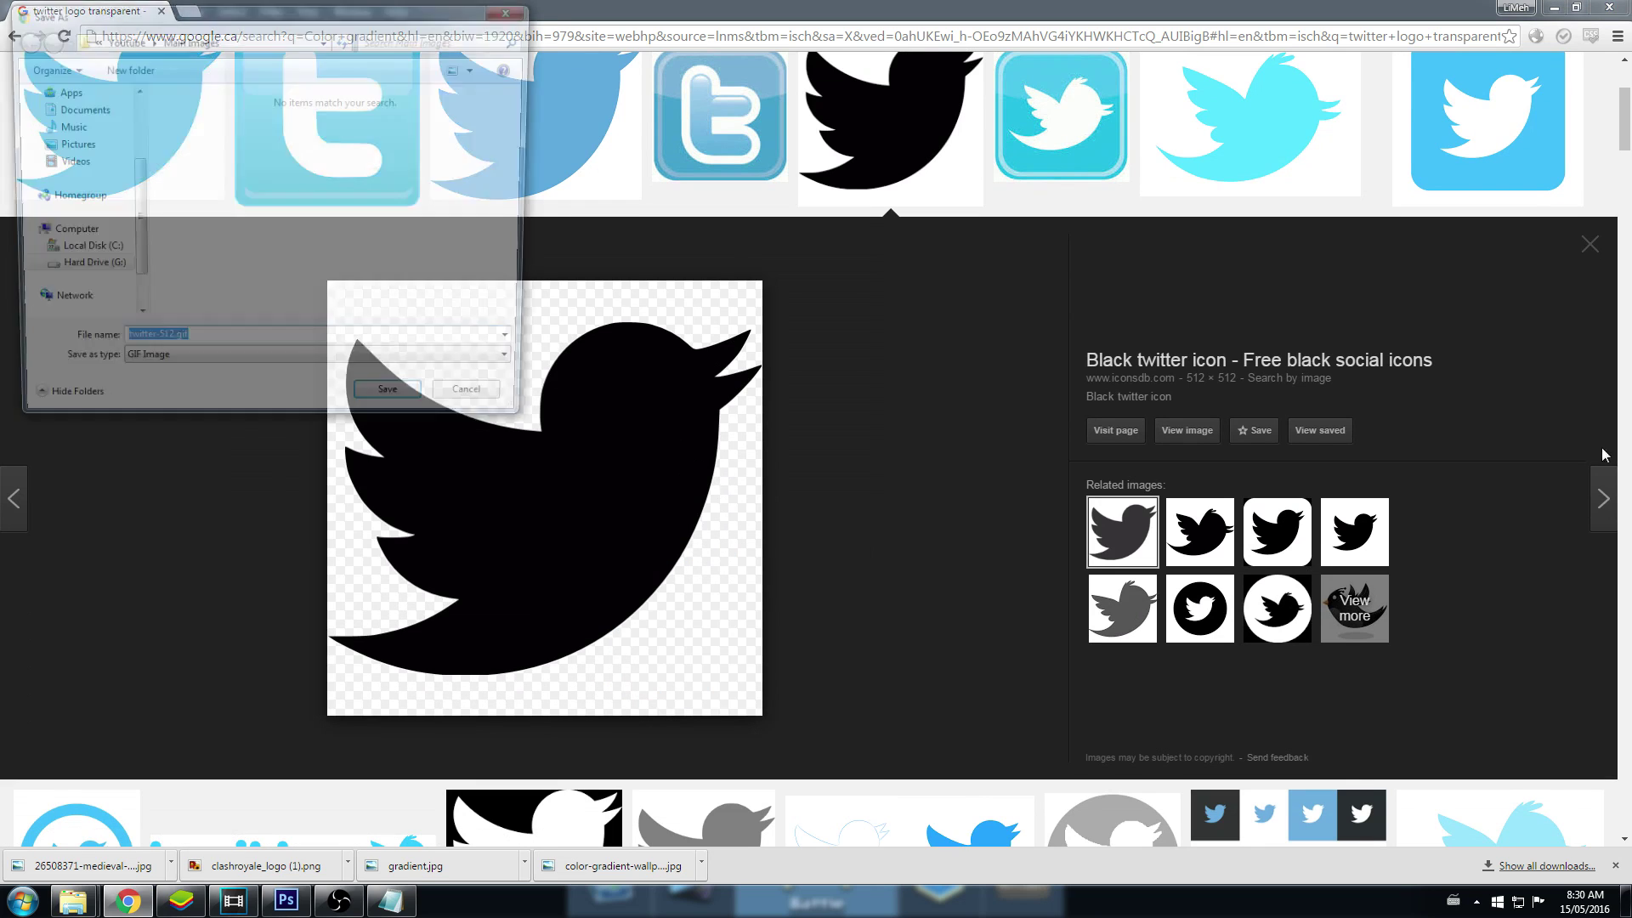
click(398, 408)
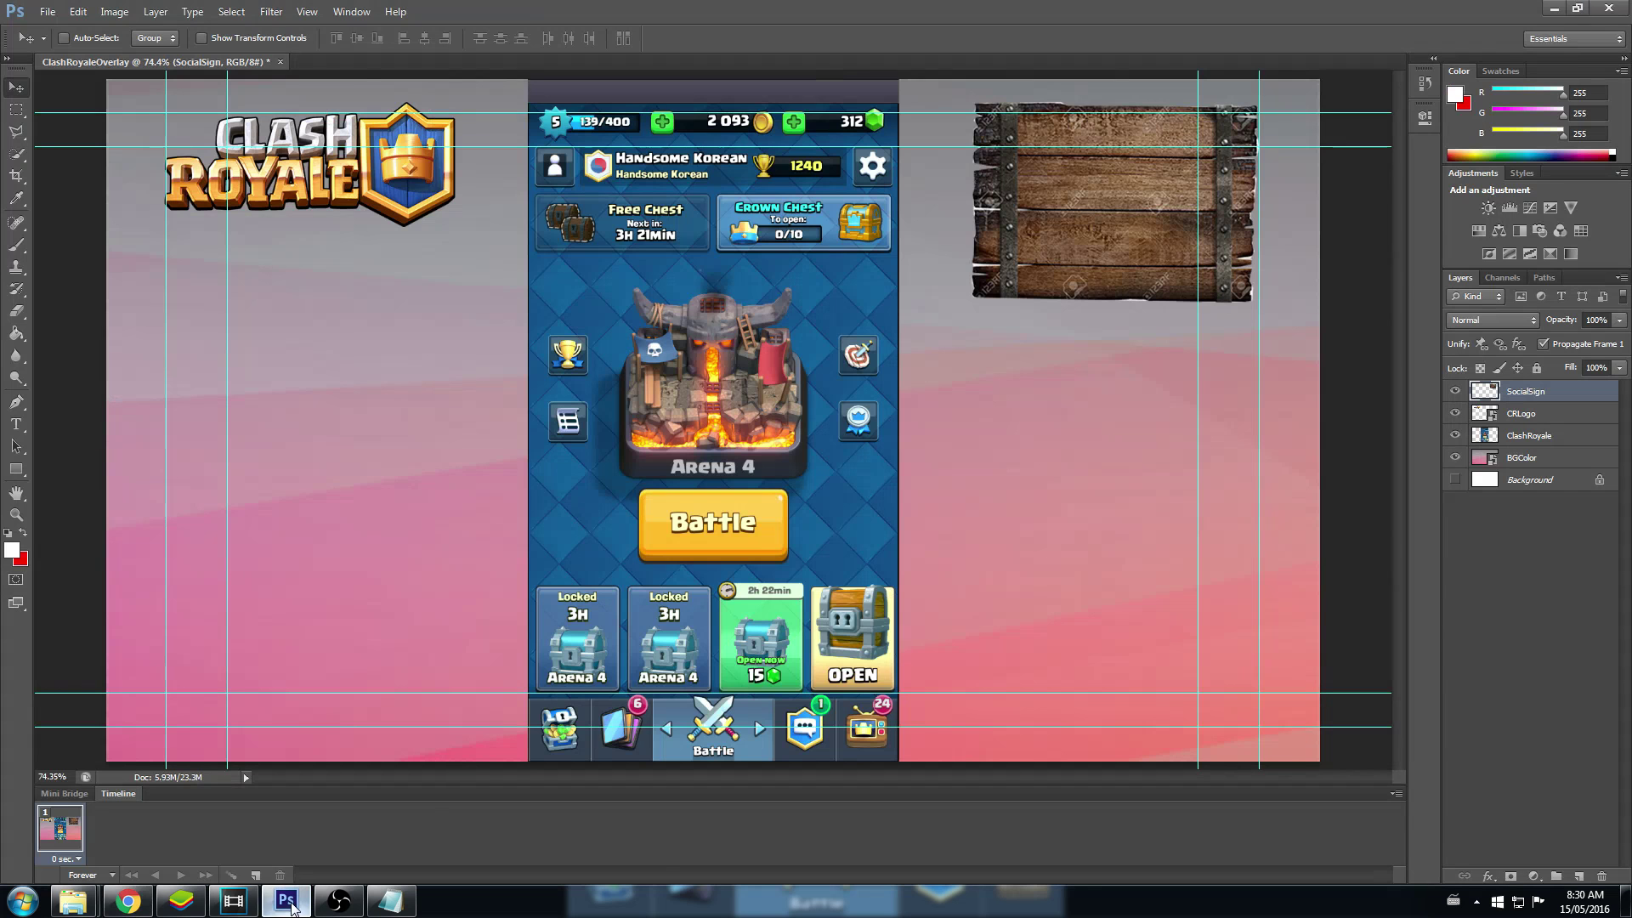
Step: Drop twitter-512 into the overlay, shrink it to about 13.5%, undo the flip, and set it on the sign's top-left
click(286, 900)
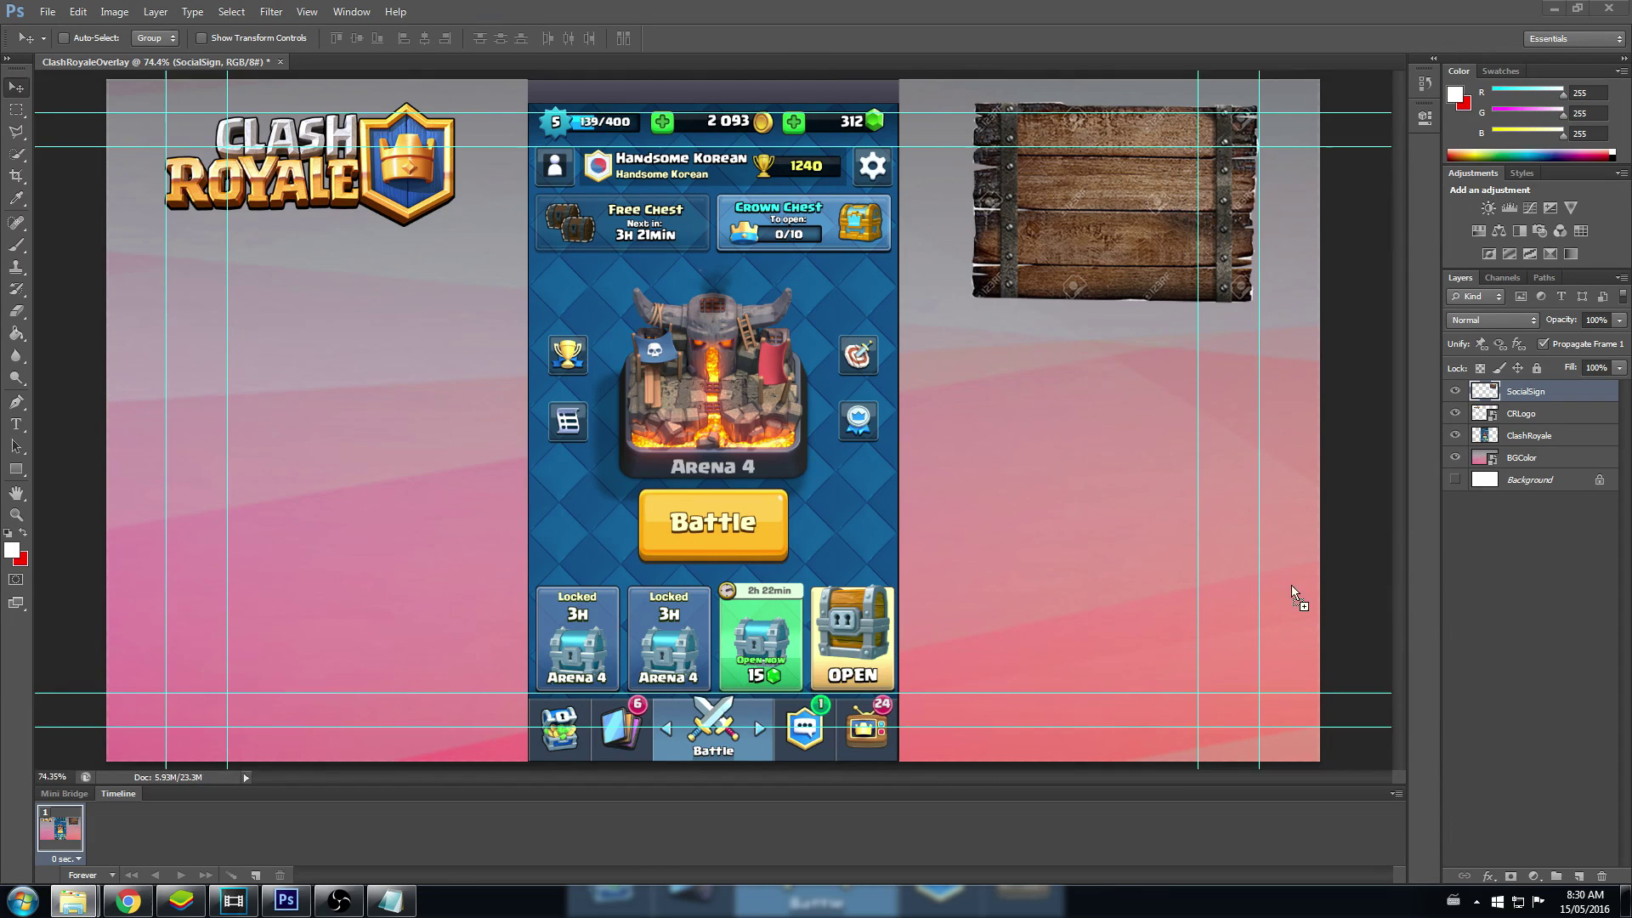
drag(1291, 584, 1070, 517)
drag(764, 460, 1076, 485)
drag(1188, 605, 938, 216)
right_click(927, 258)
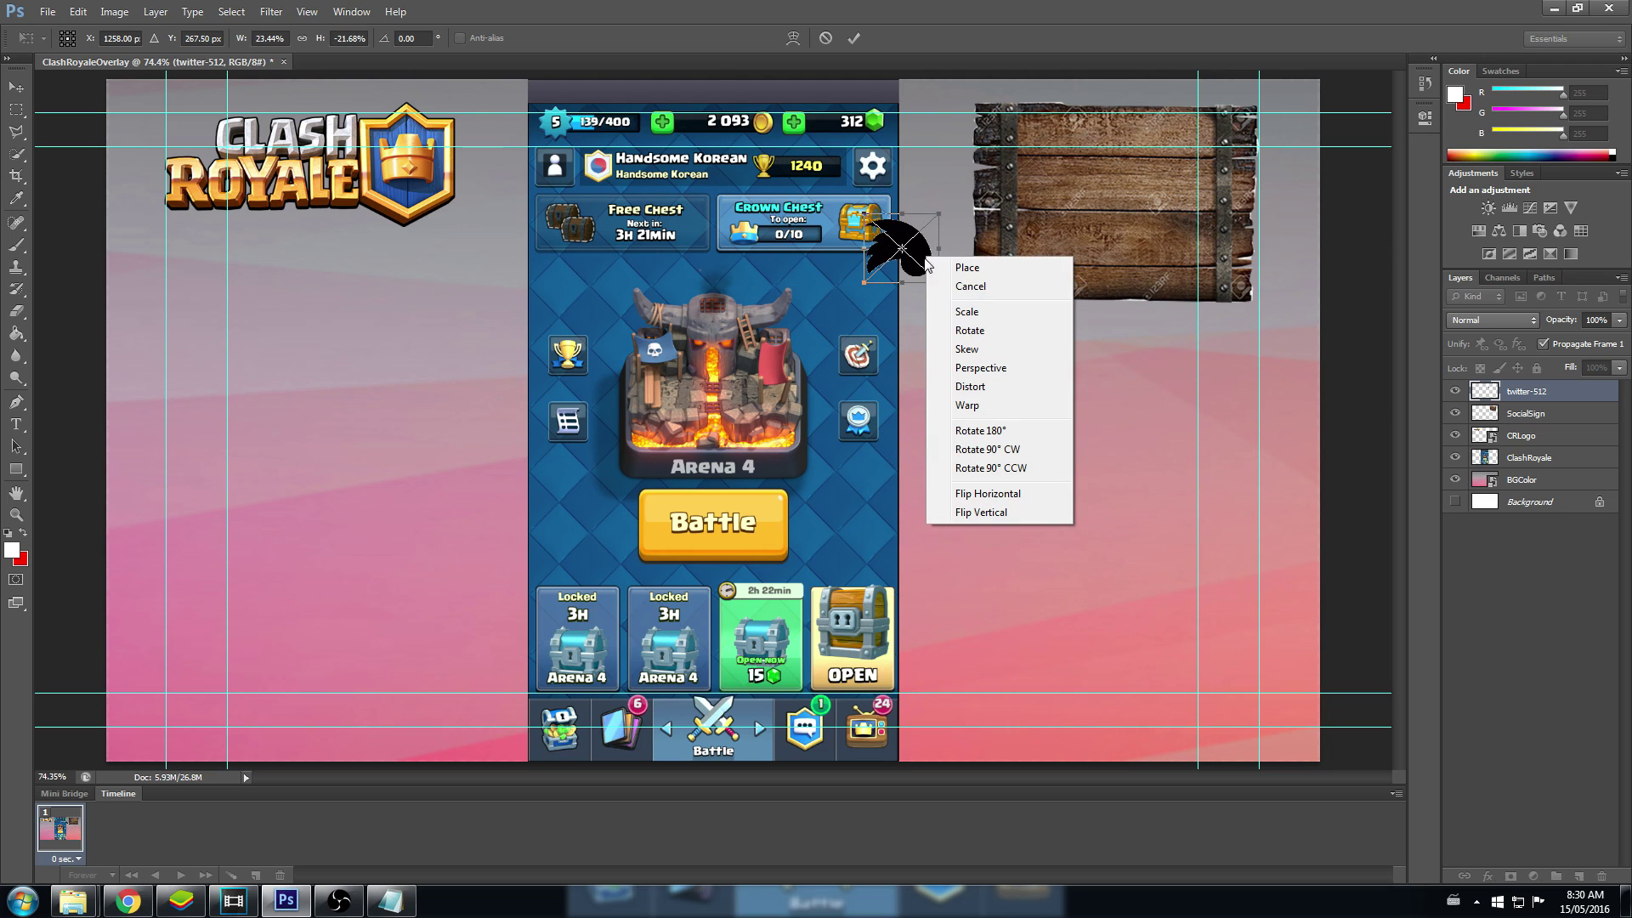
click(86, 9)
click(81, 12)
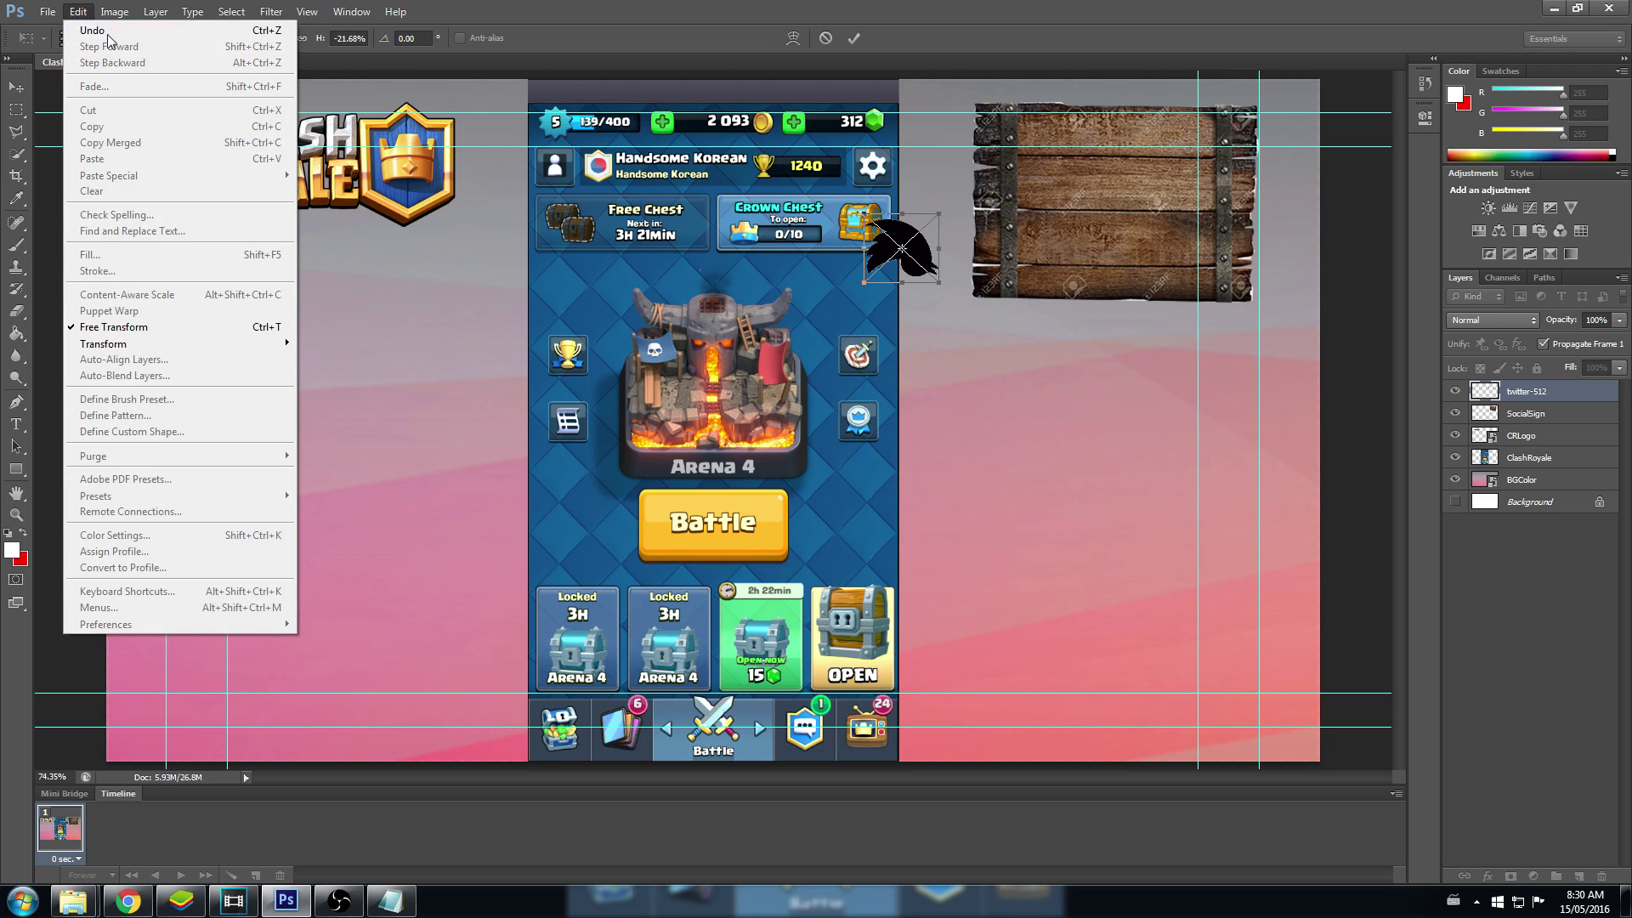
click(102, 32)
drag(905, 327, 1029, 170)
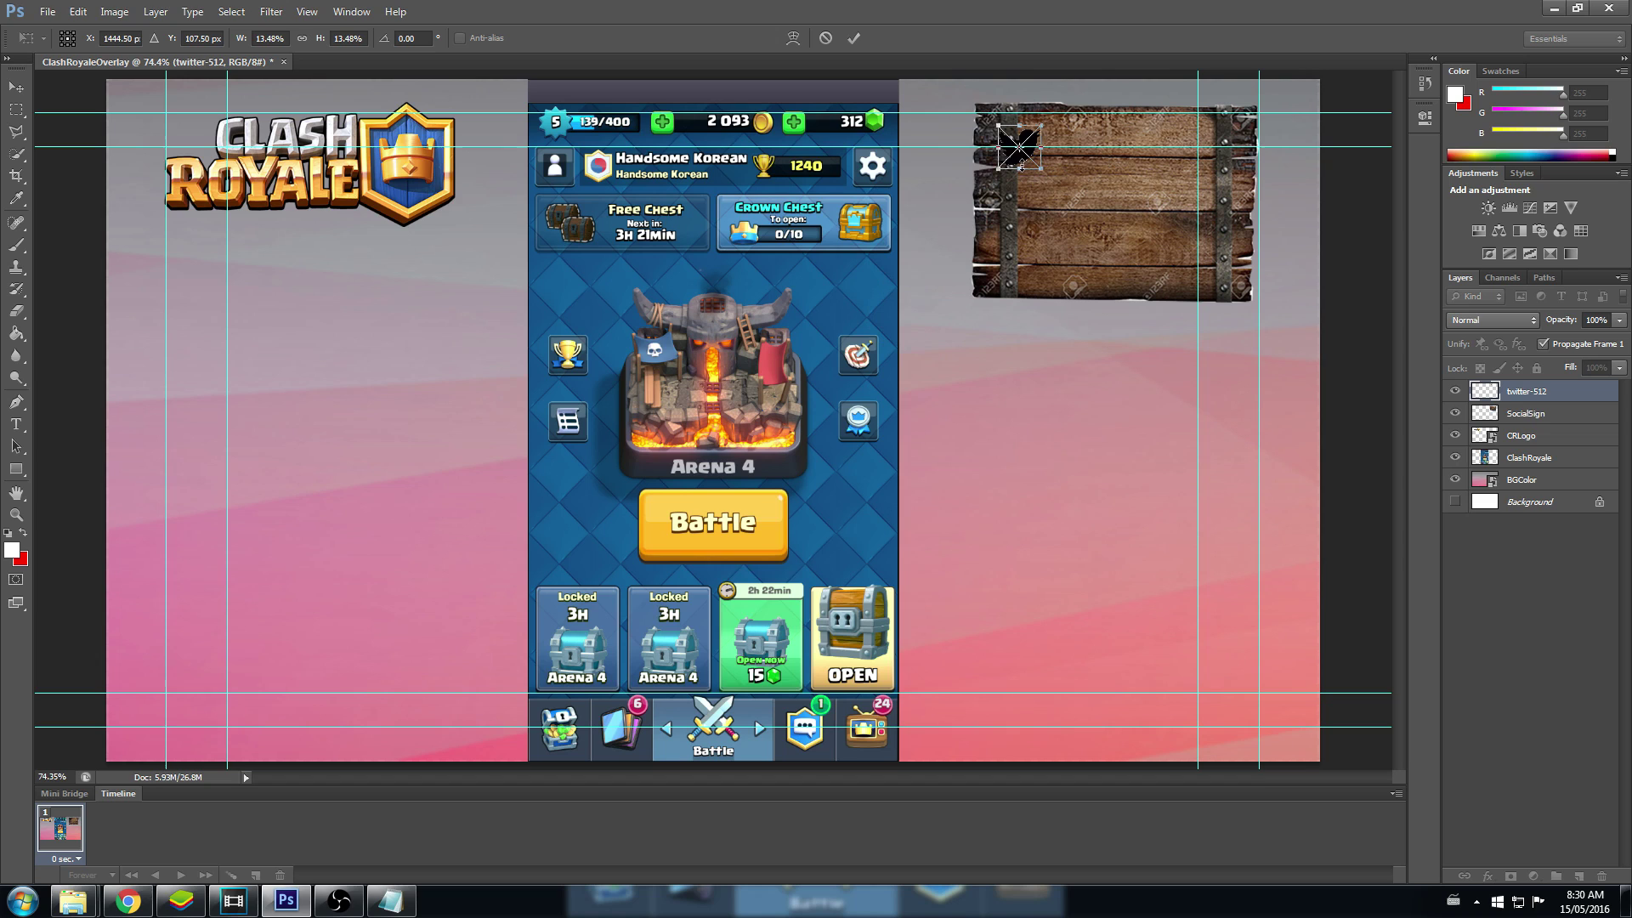
Step: Apply the bird's transform, rasterize its layer, and Paint Bucket fill the bird white
click(319, 320)
click(760, 336)
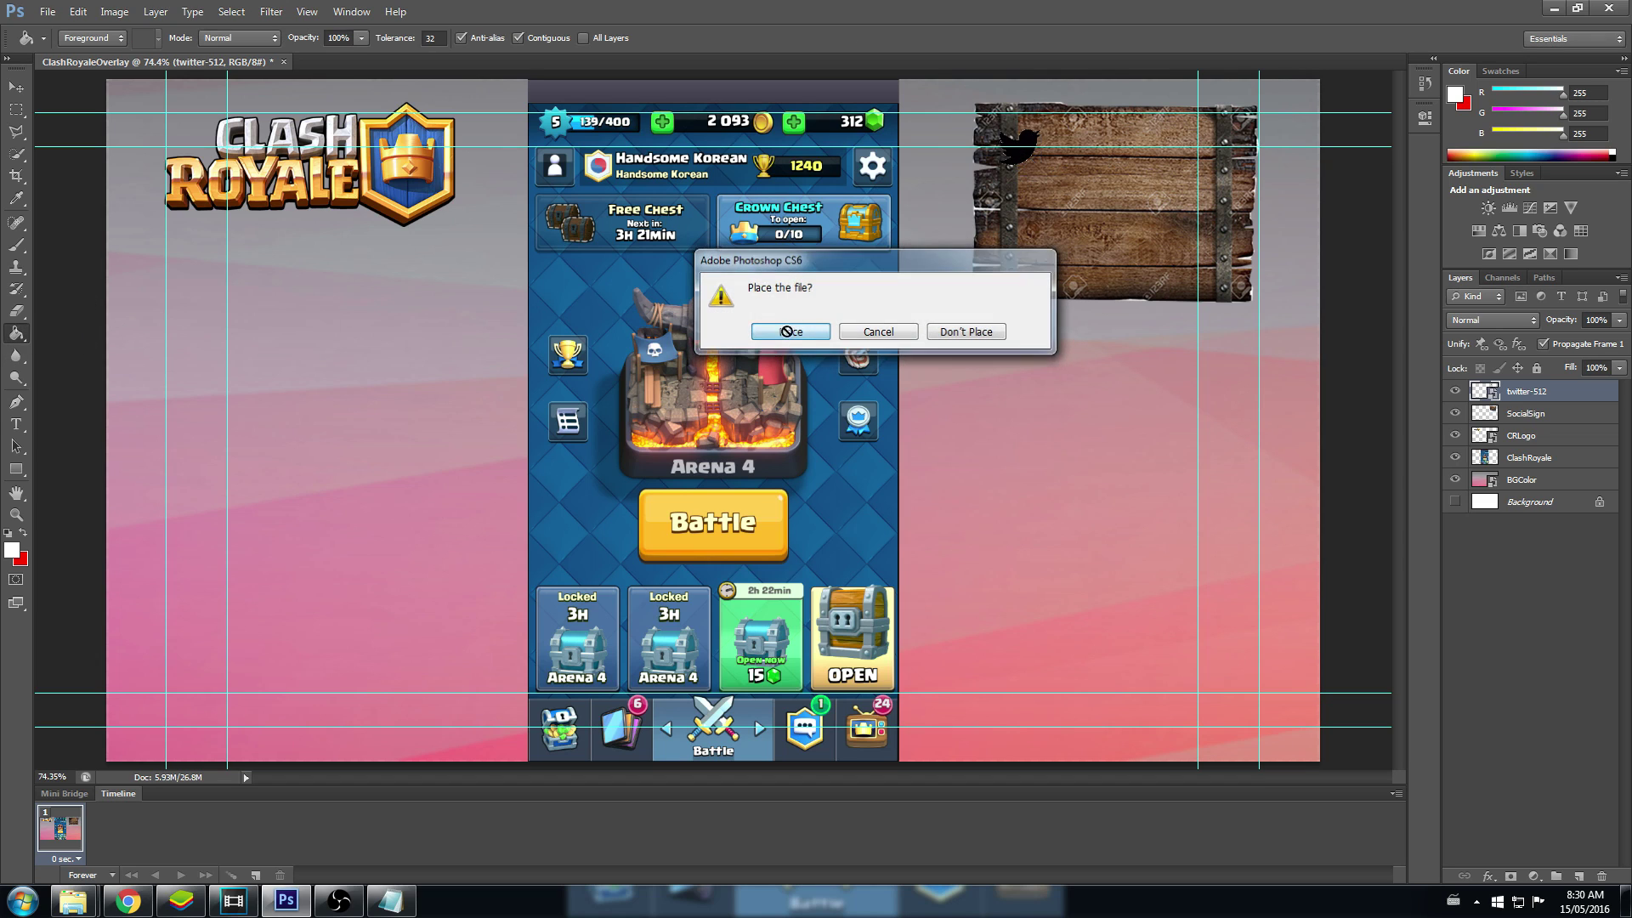
click(1017, 146)
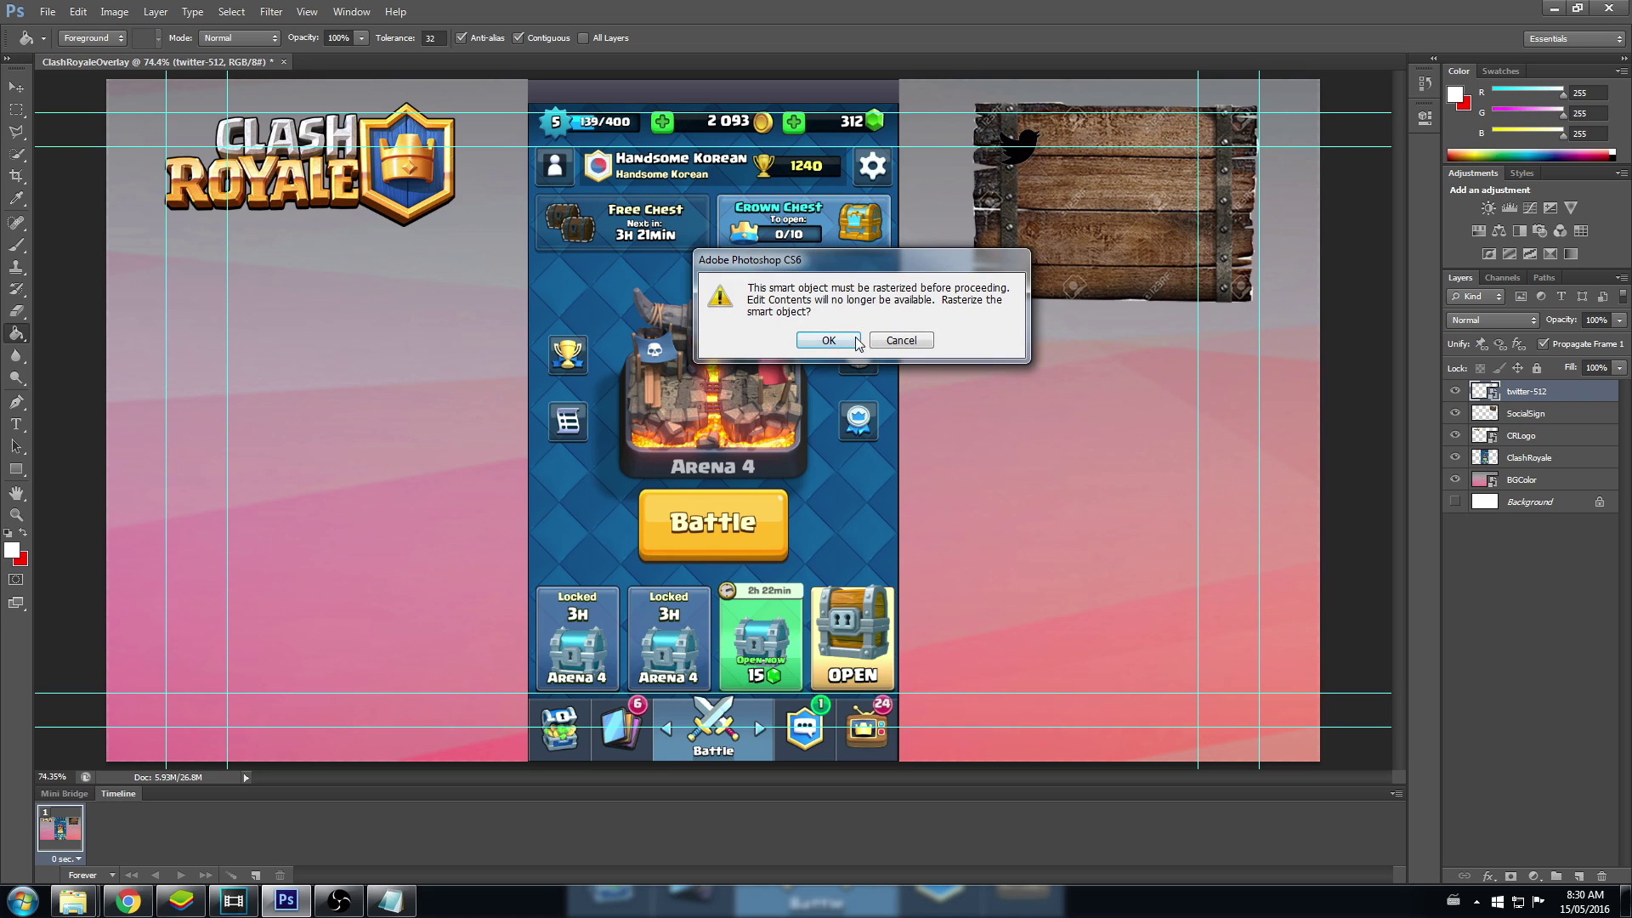
click(828, 340)
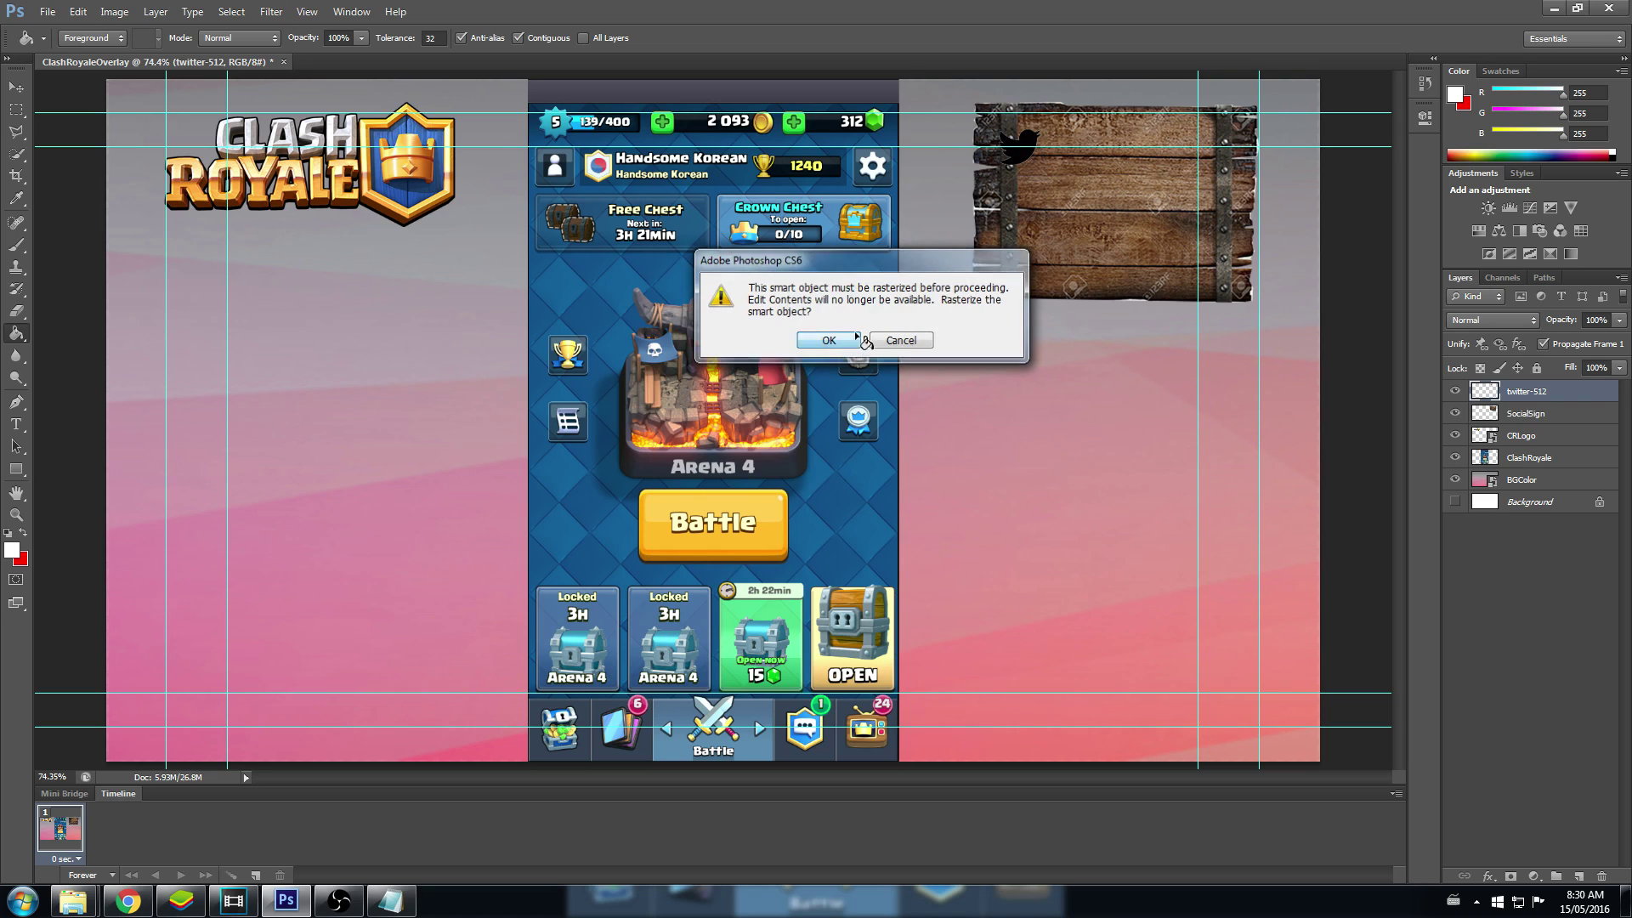
click(1027, 150)
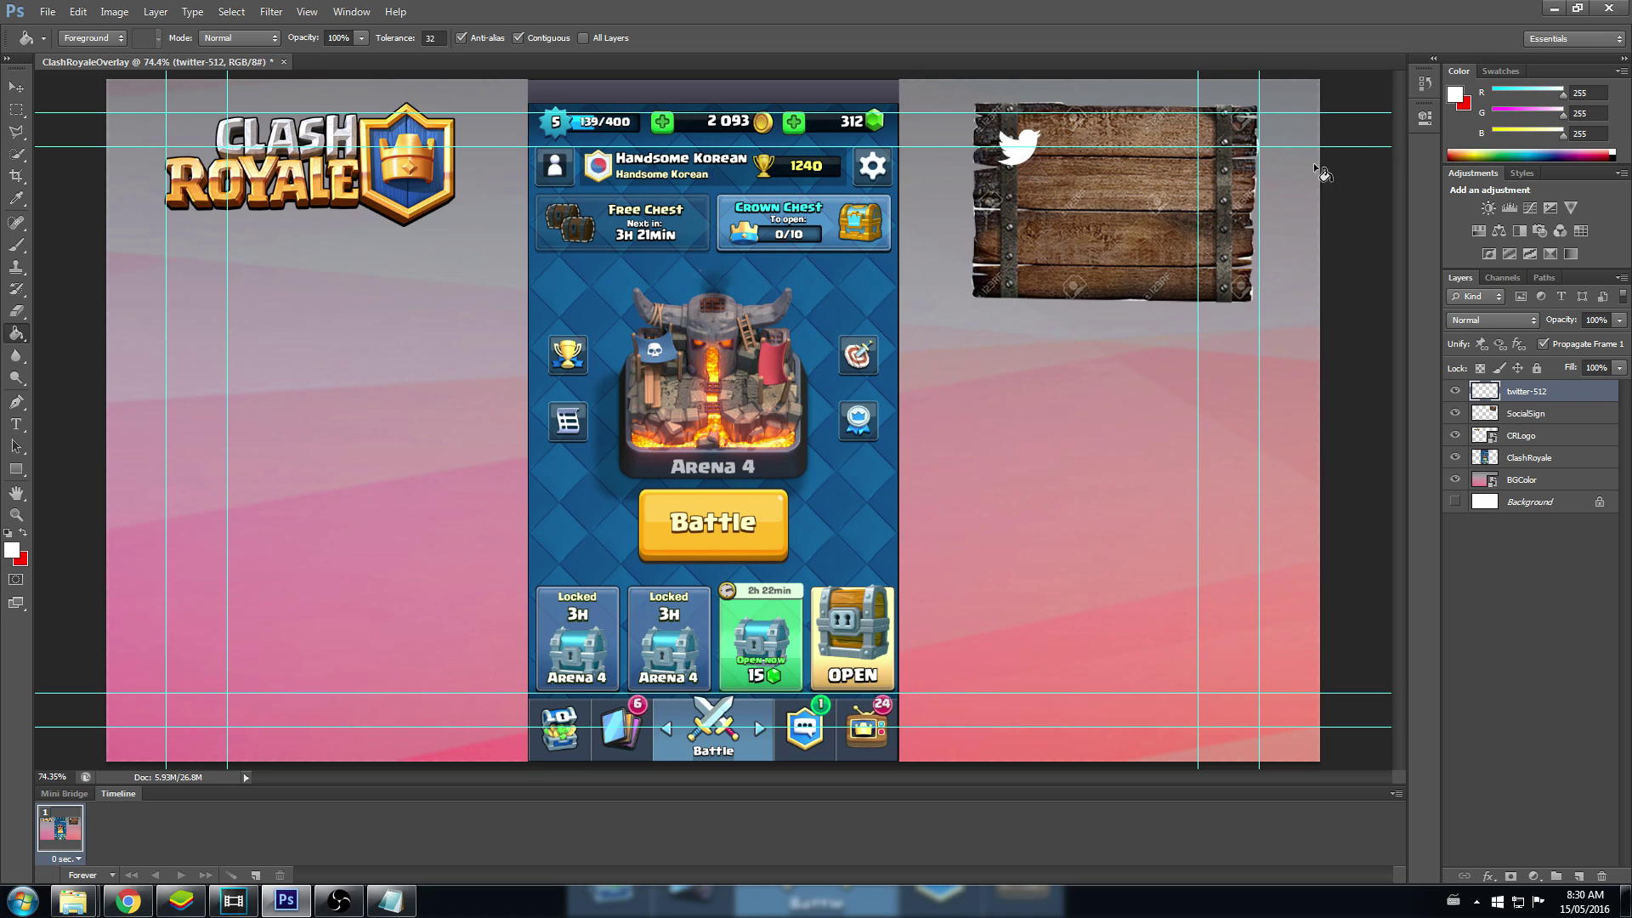
Step: Set the foreground colour to cyan #13eeeb and refill the Twitter bird with it
right_click(1053, 171)
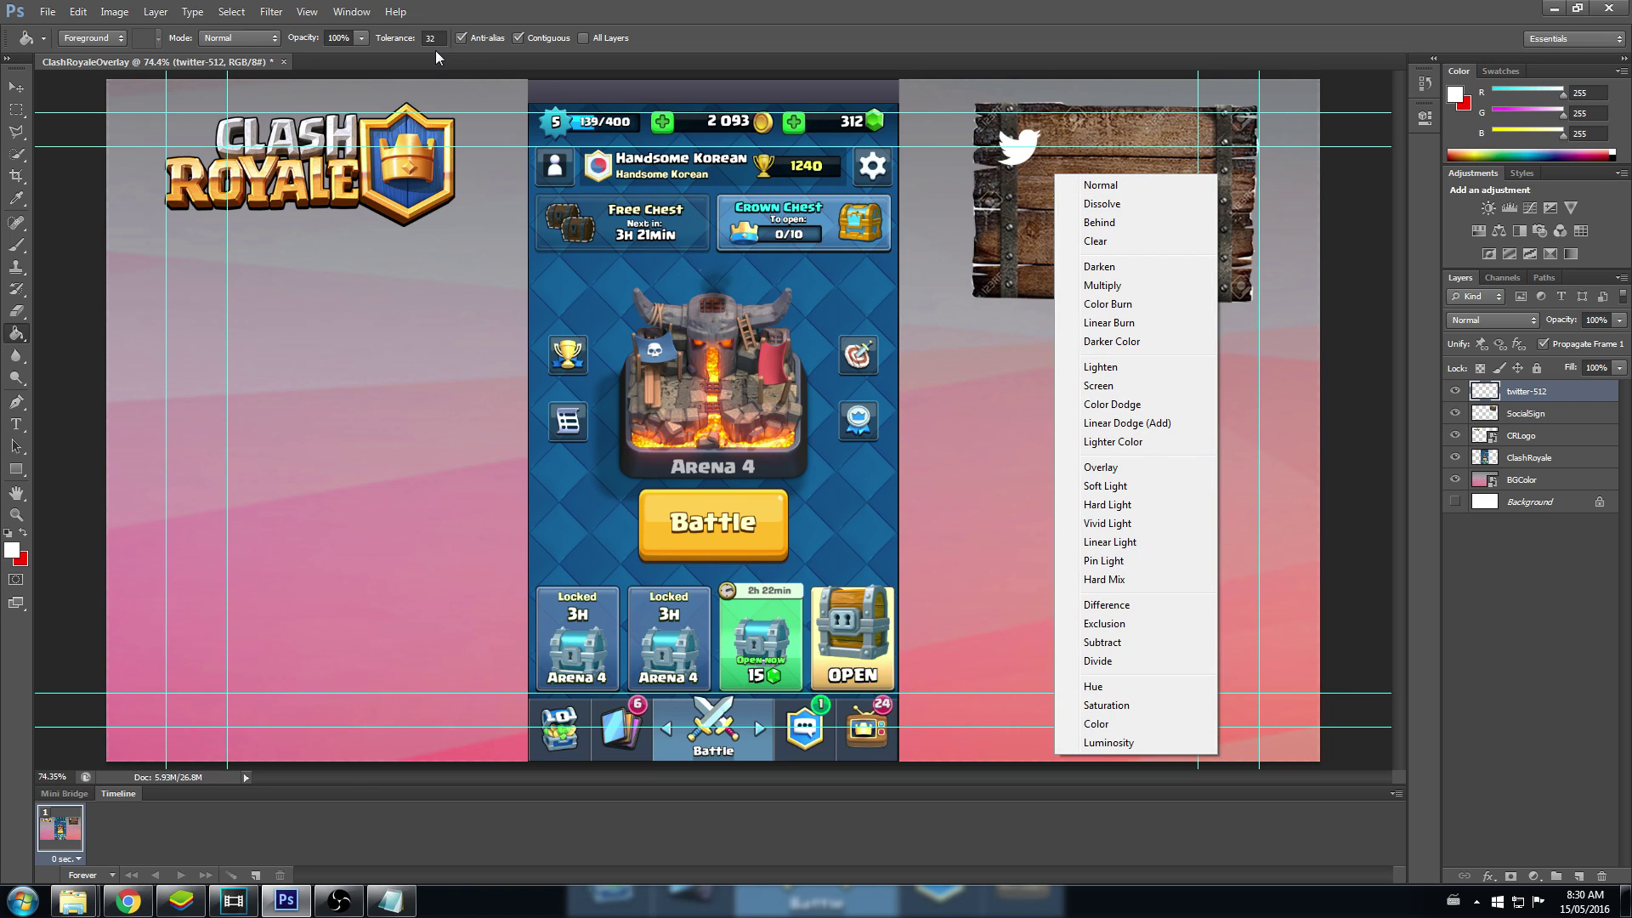
click(1456, 96)
click(1456, 97)
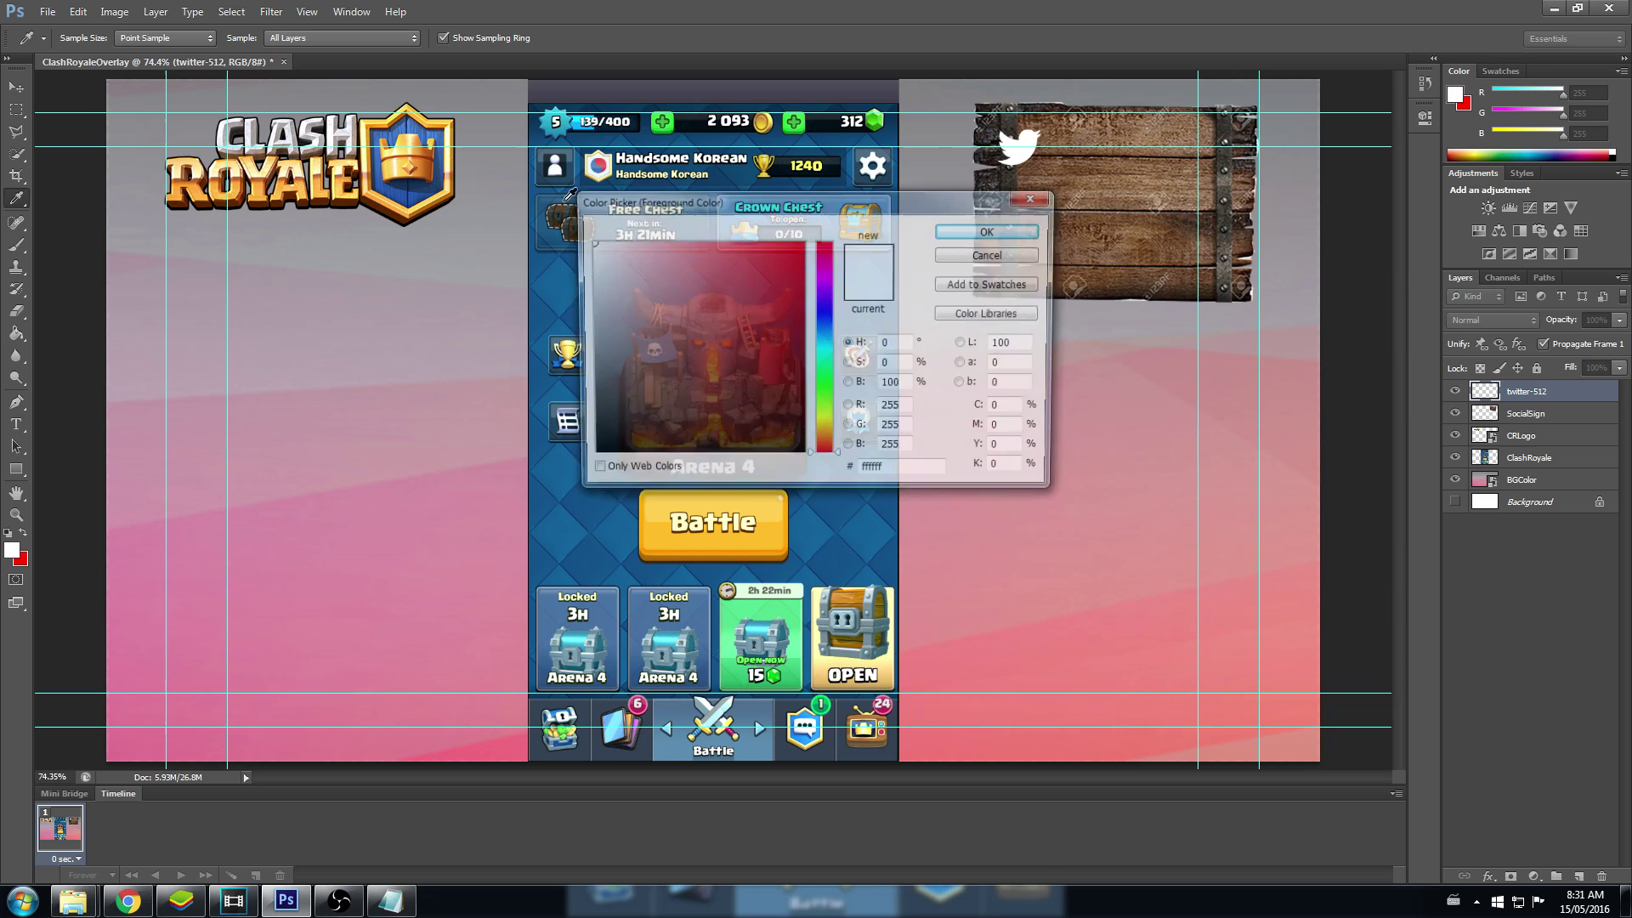
click(746, 279)
mouse_move(825, 248)
mouse_down()
mouse_move(824, 332)
mouse_move(825, 317)
mouse_up()
mouse_move(746, 279)
mouse_down()
mouse_move(782, 254)
mouse_move(777, 293)
mouse_move(833, 350)
mouse_up()
drag(784, 255, 786, 242)
click(990, 231)
key(g)
click(1022, 148)
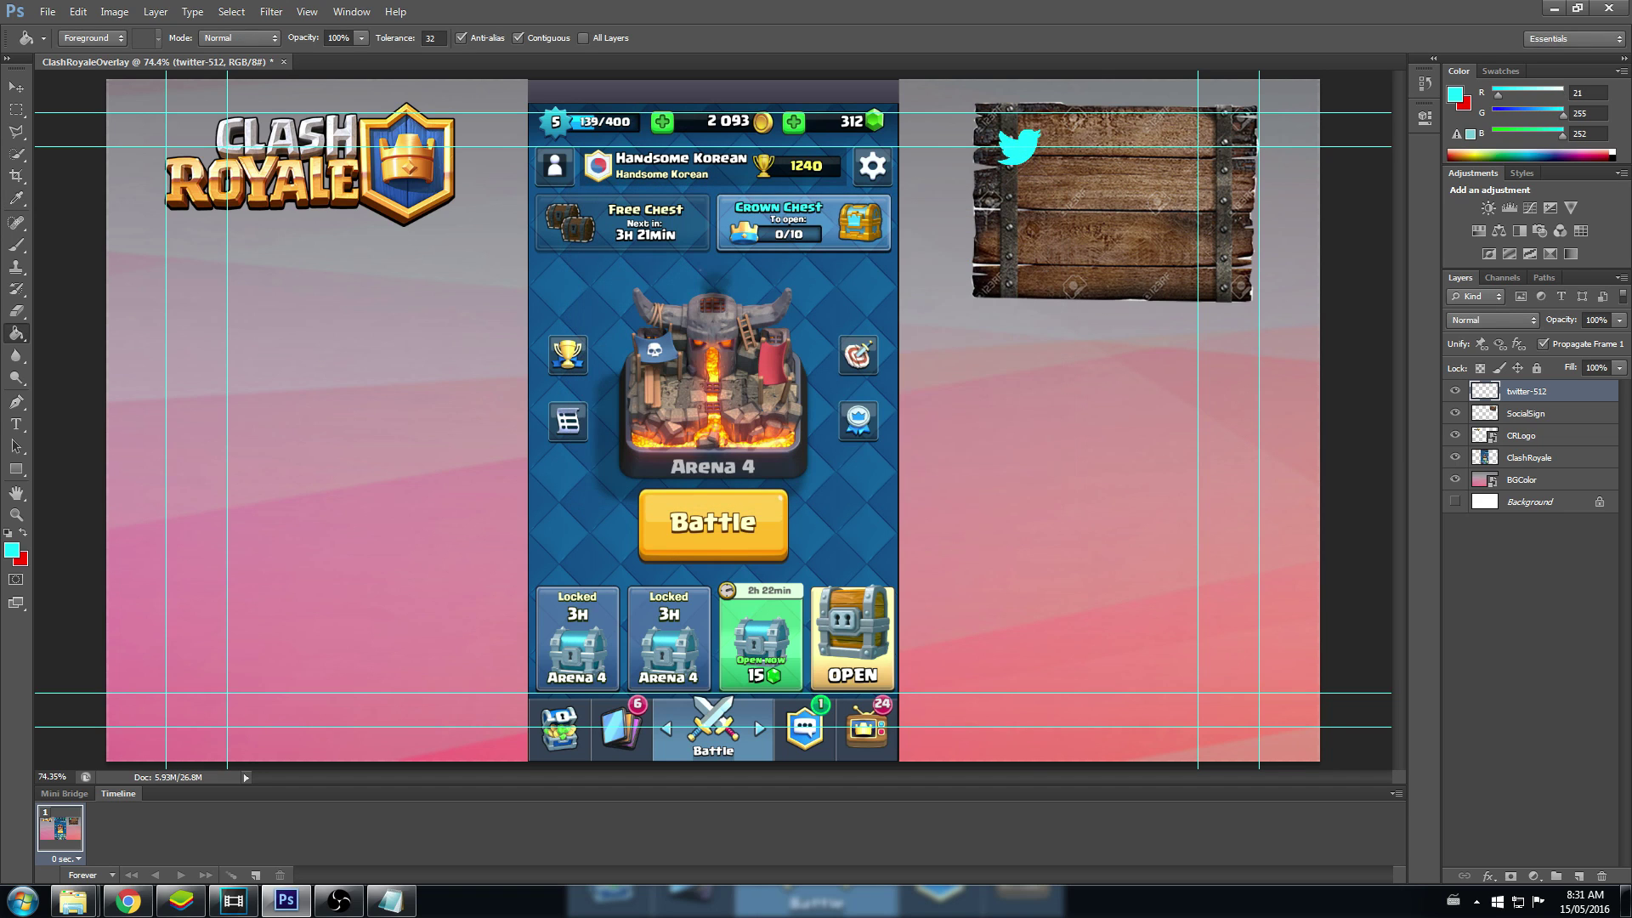
key(t)
Step: Type the Twitter handle in a red Supercell-Magic 48 pt text box across the arena, then move it right of centre
click(413, 387)
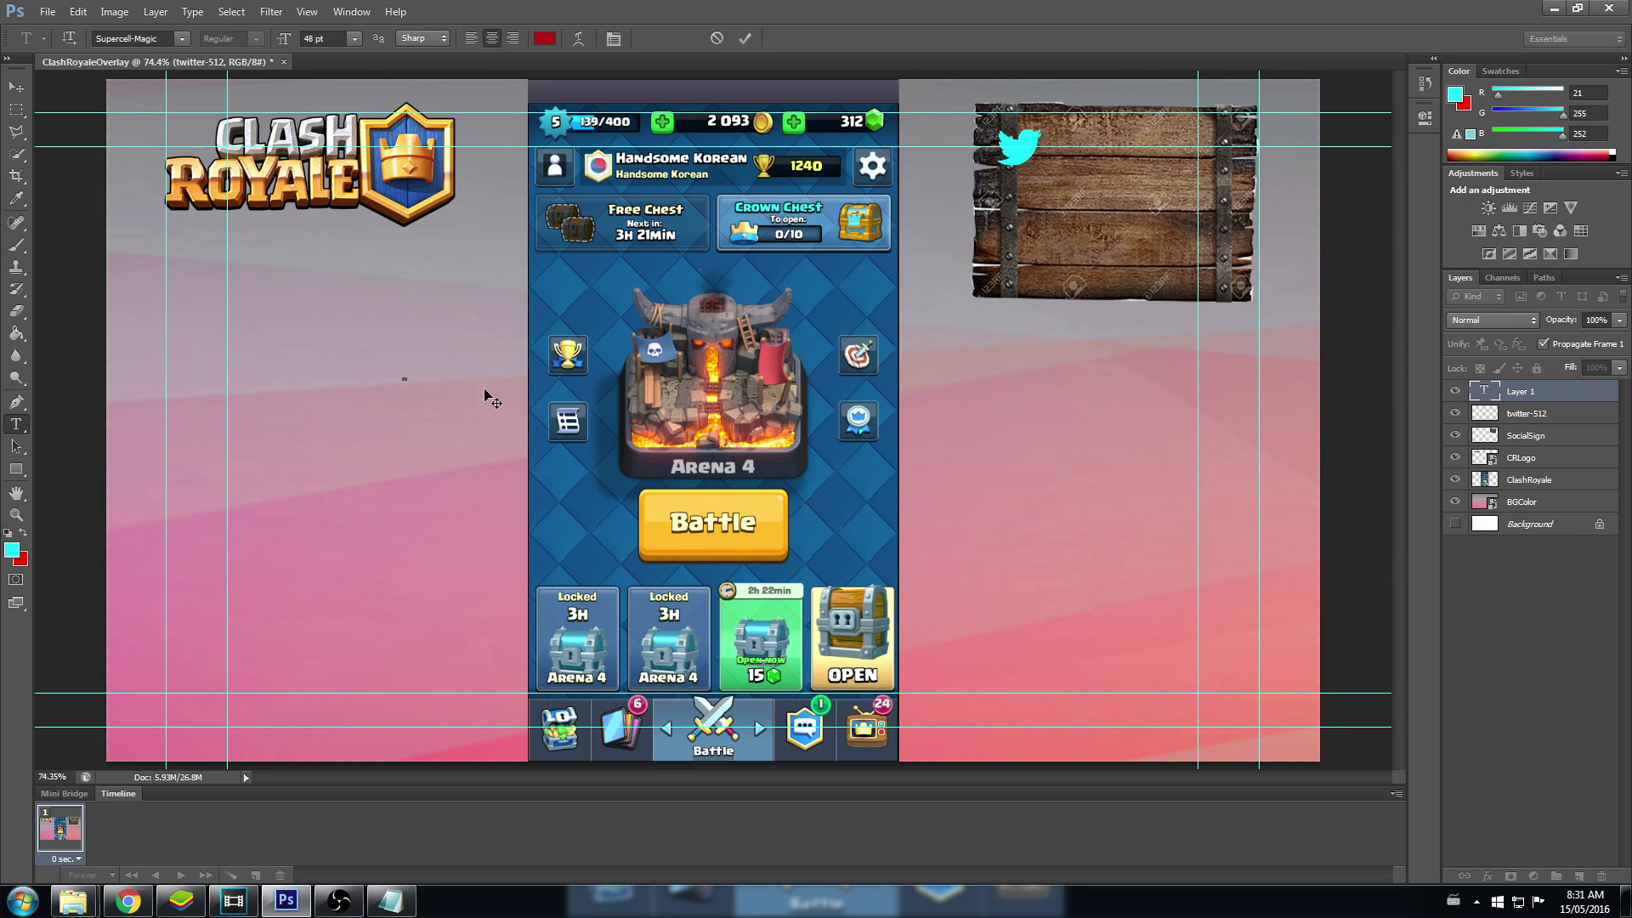
right_click(371, 423)
click(298, 408)
key(Escape)
drag(269, 319, 872, 455)
text(Handso)
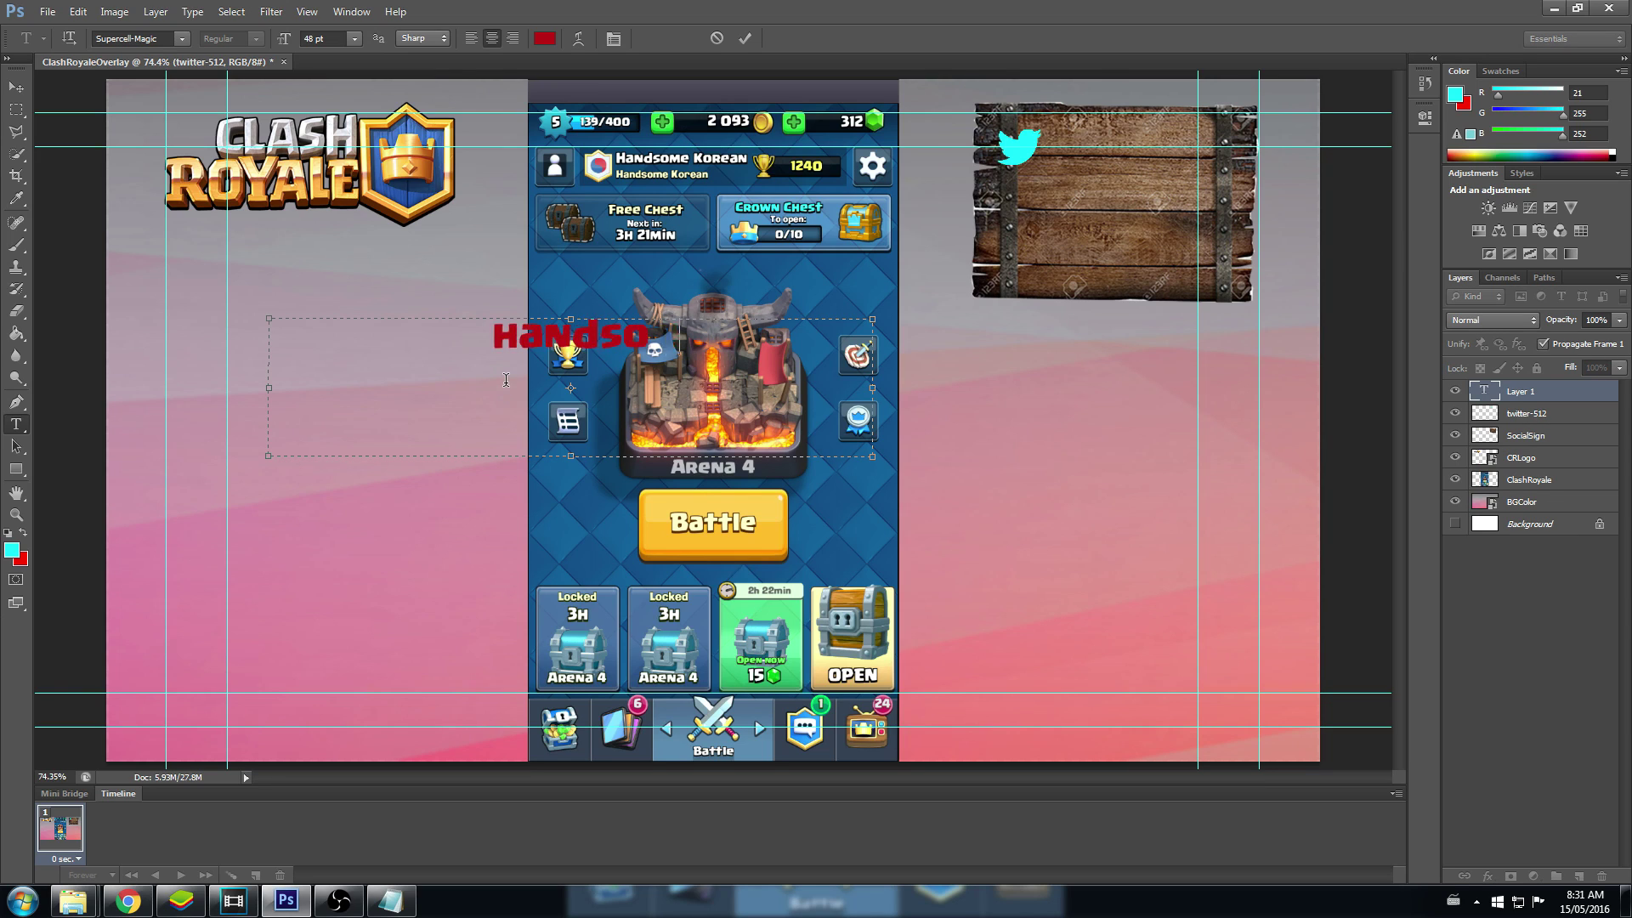
text(meKoreann)
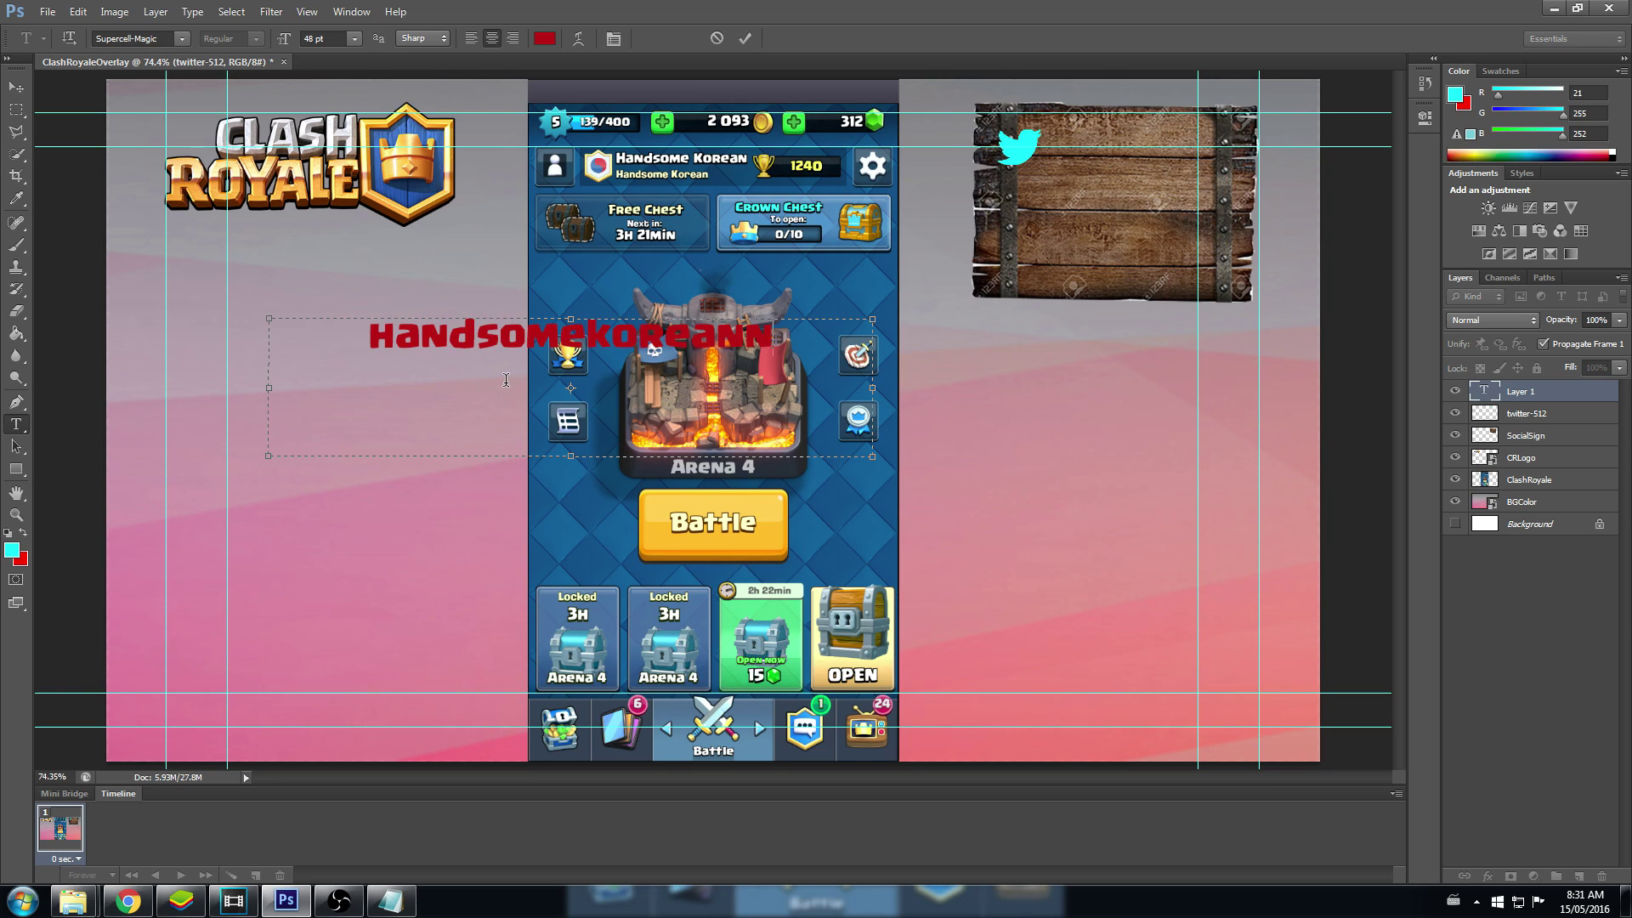
right_click(915, 335)
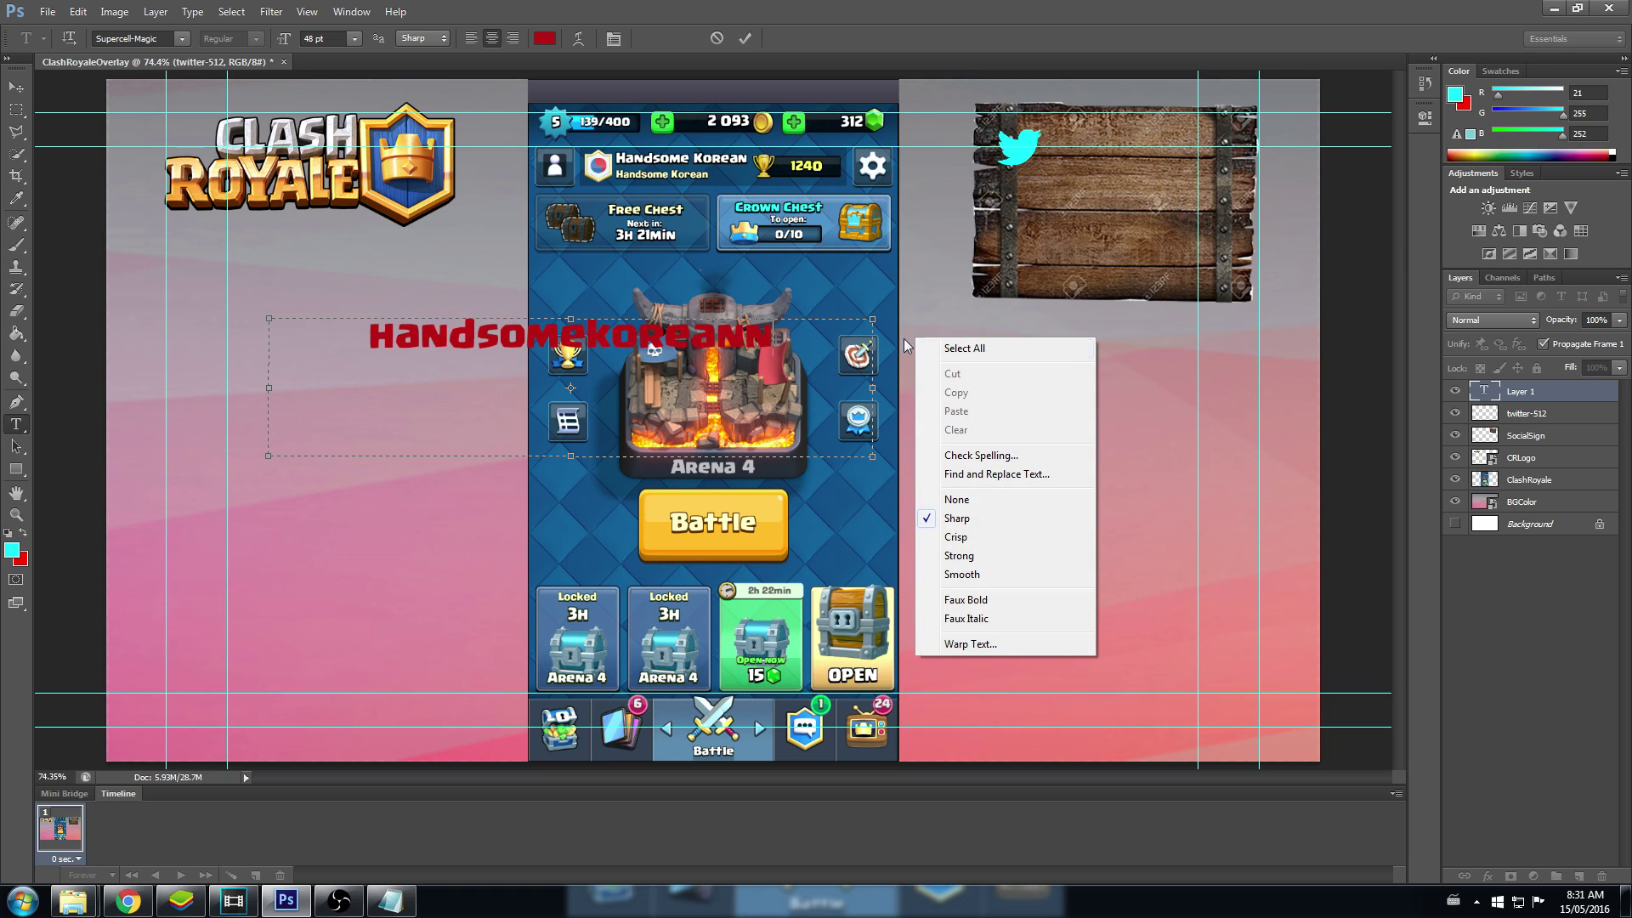
click(14, 88)
drag(486, 308, 766, 349)
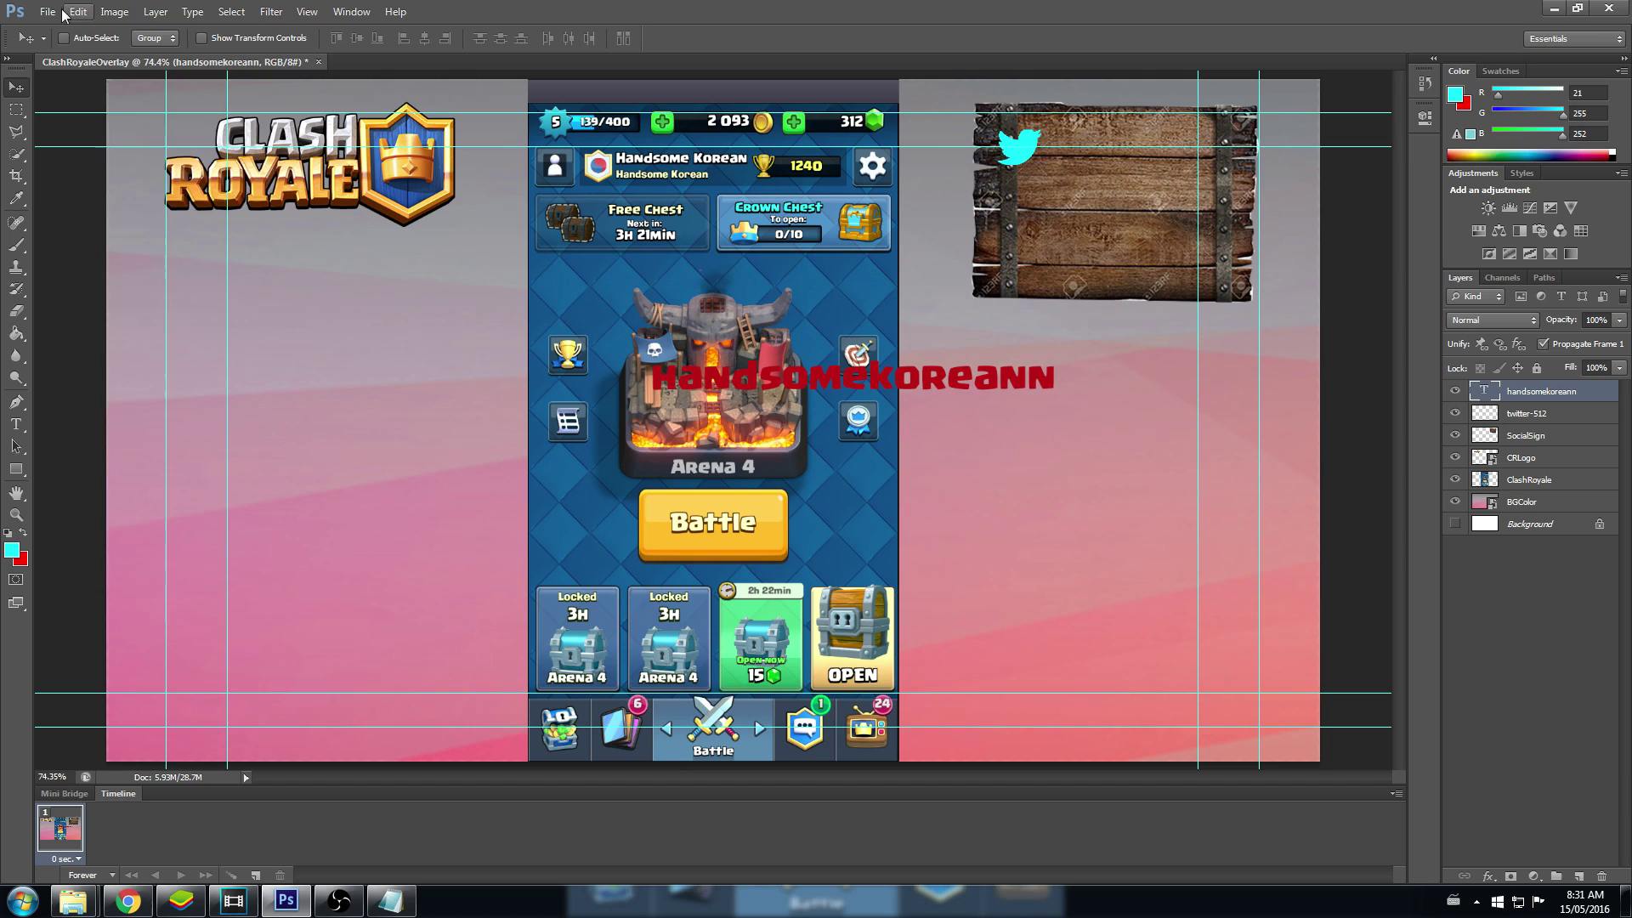
Step: Scale the handle text to about 56%, rotate it 4.51°, and move it beside the cyan bird on the sign
click(78, 11)
click(113, 326)
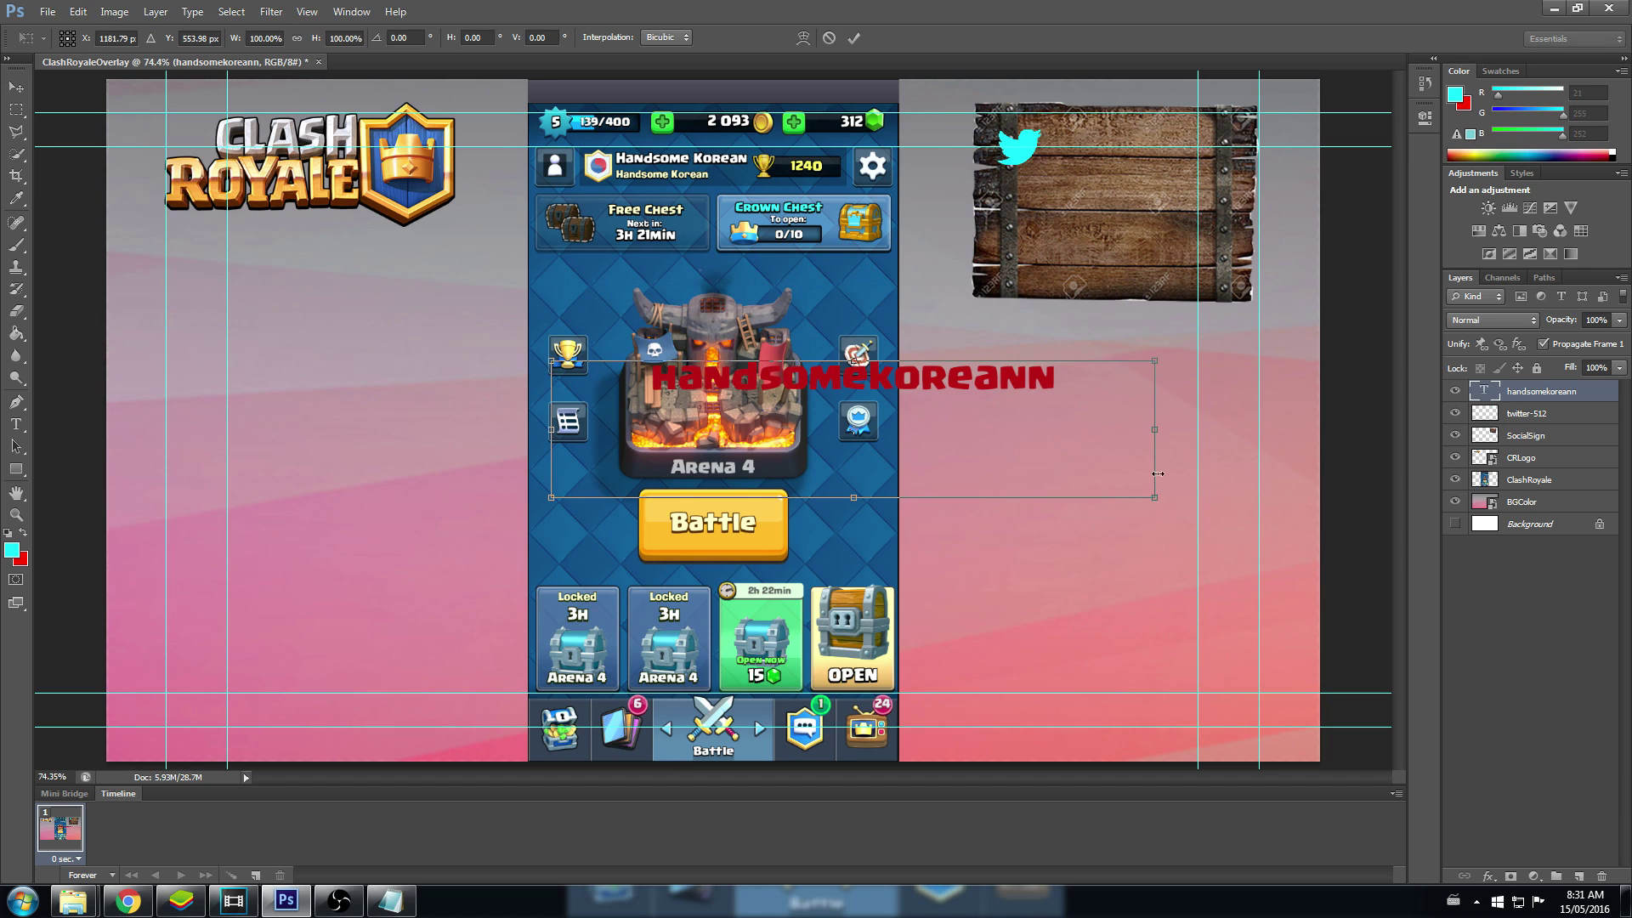
drag(1153, 500, 883, 450)
right_click(841, 391)
click(882, 441)
right_click(797, 389)
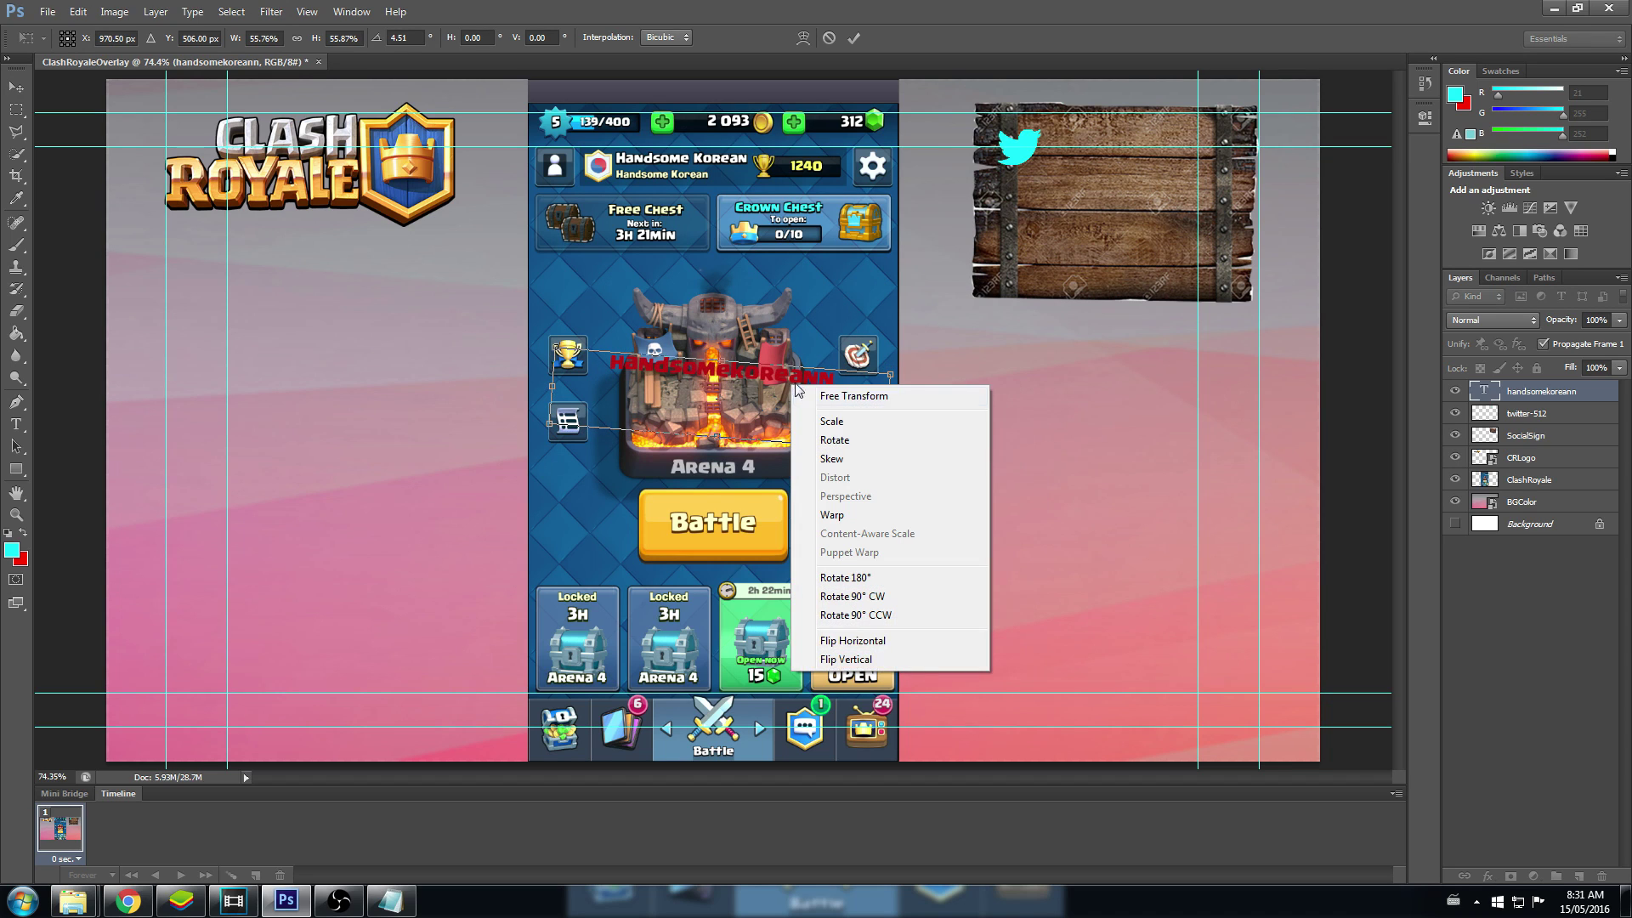
click(853, 37)
click(853, 37)
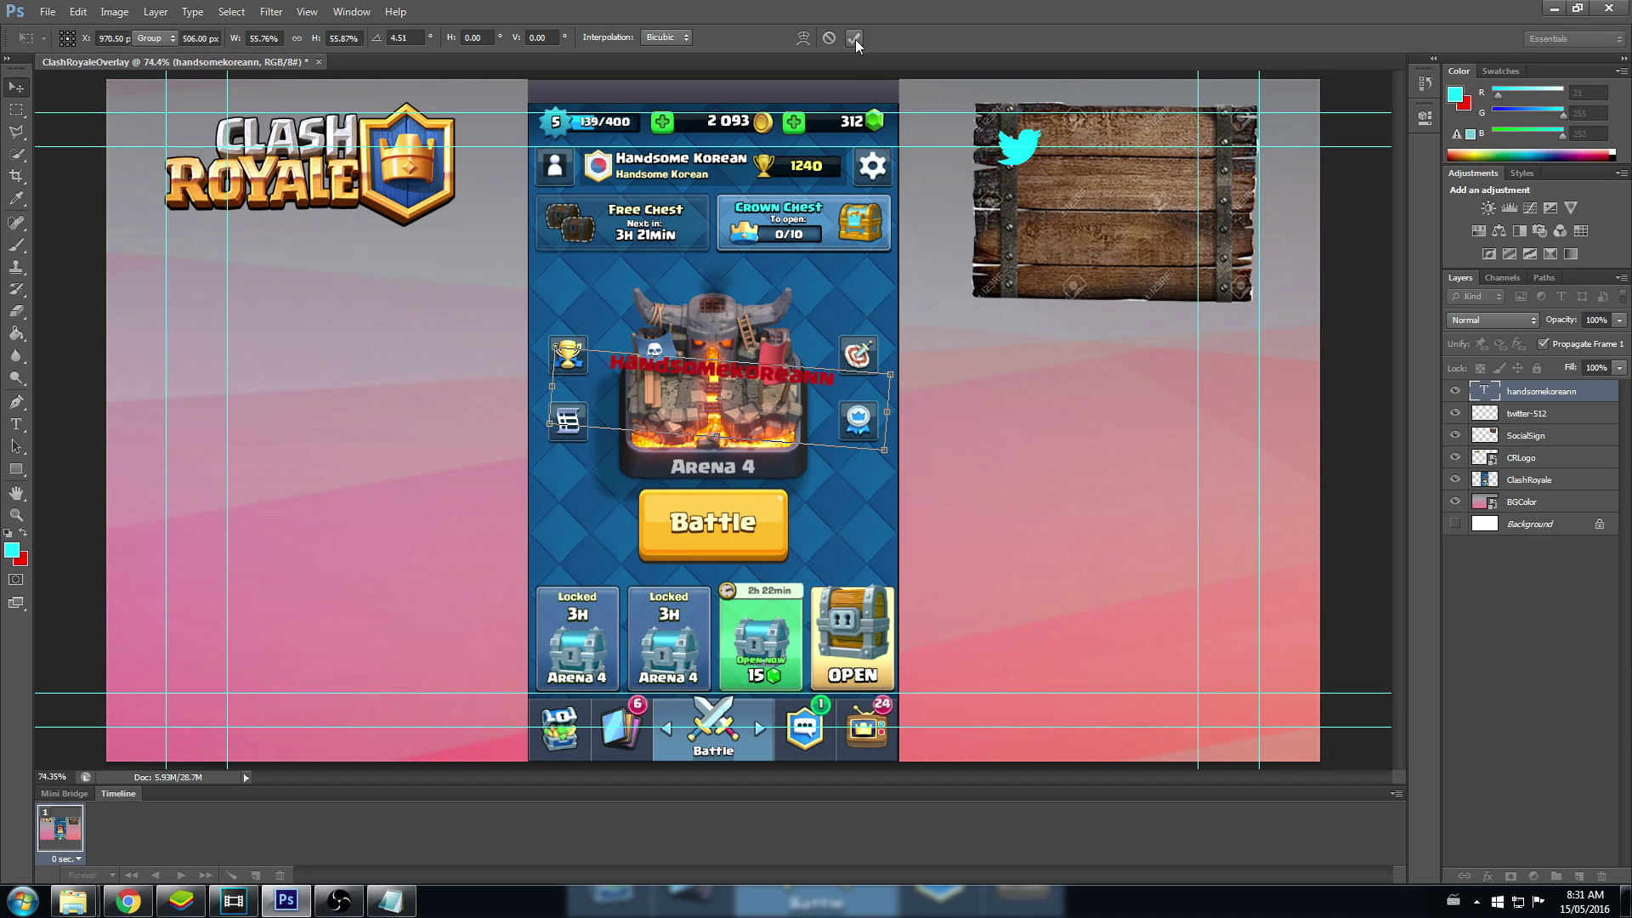
drag(767, 382, 1169, 157)
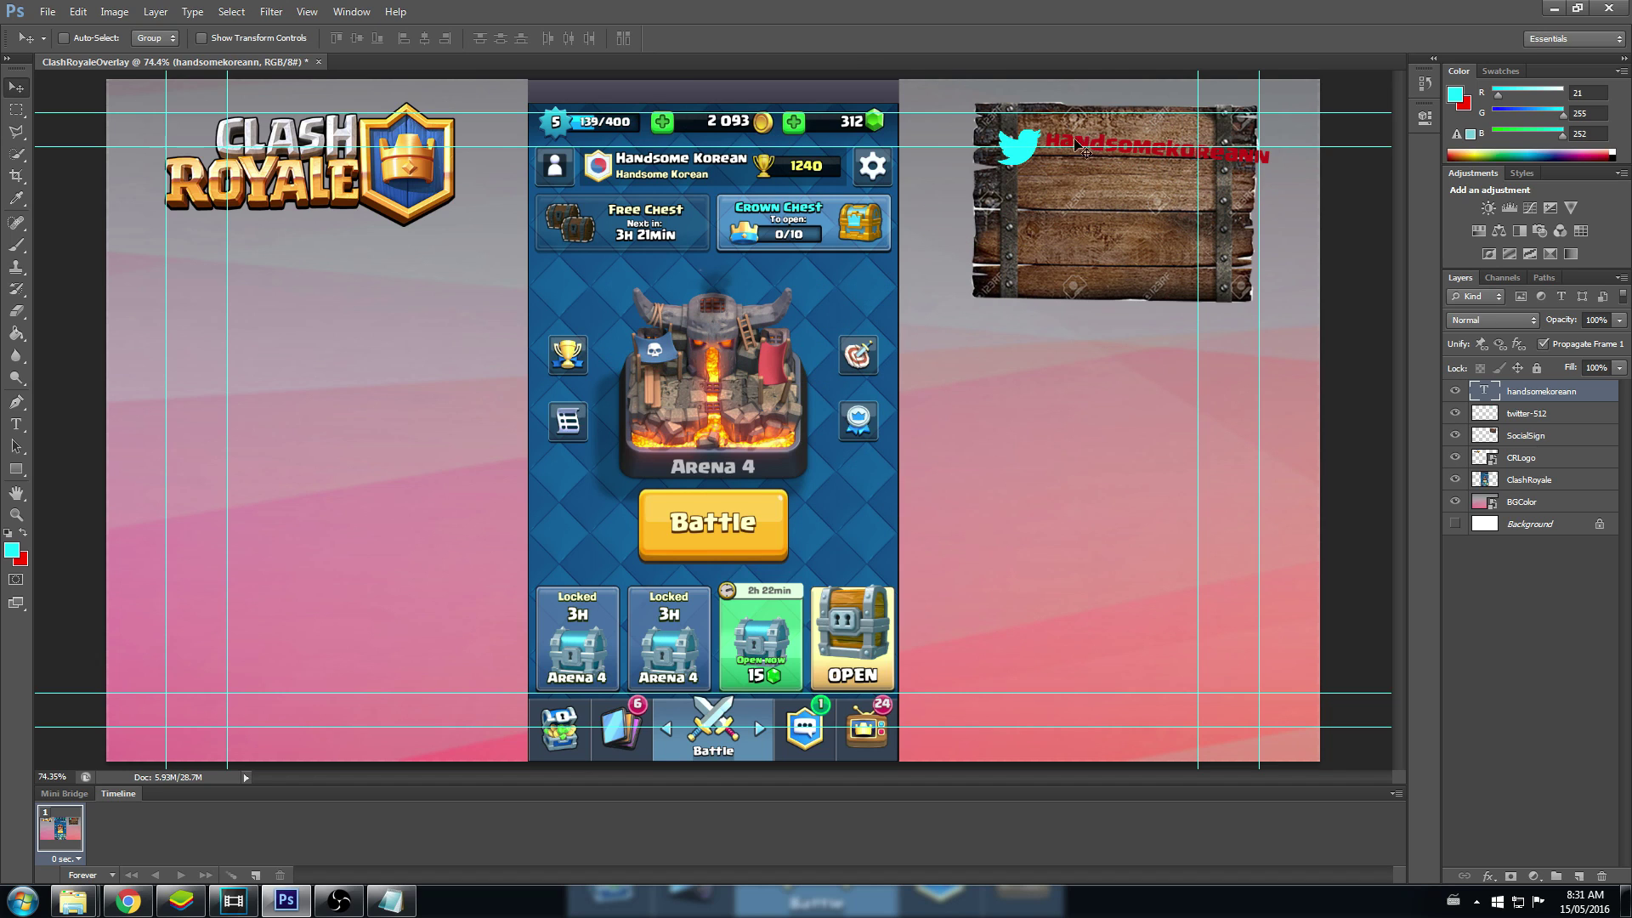
Step: Free-transform the username text and rotate it to -3.45°
click(77, 12)
click(102, 323)
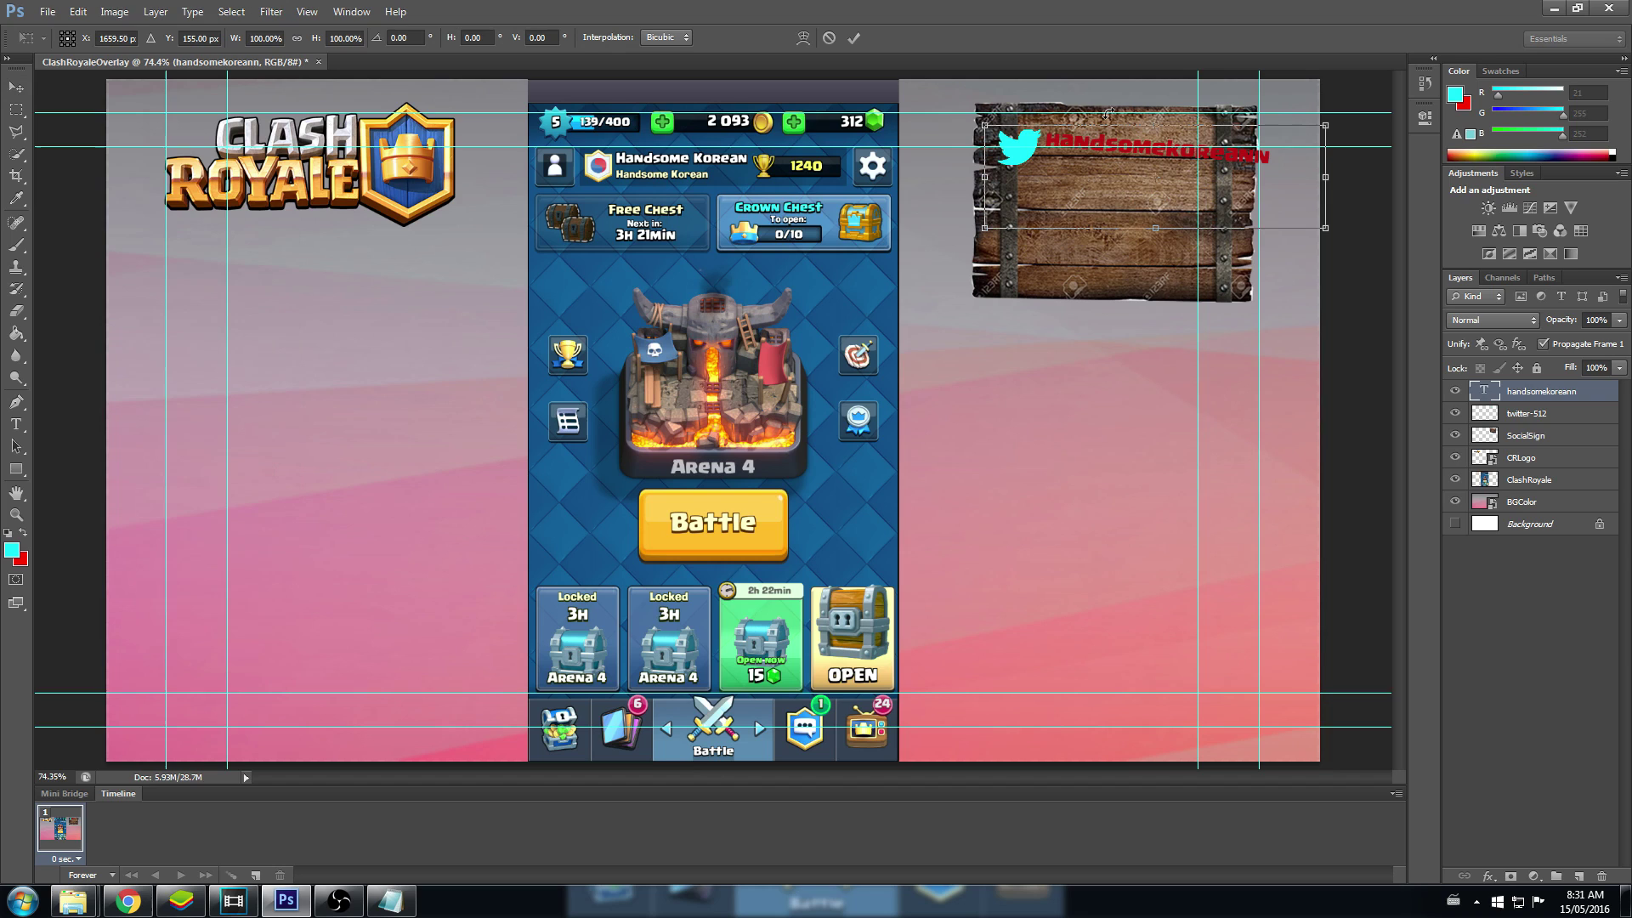
right_click(1127, 176)
click(1147, 228)
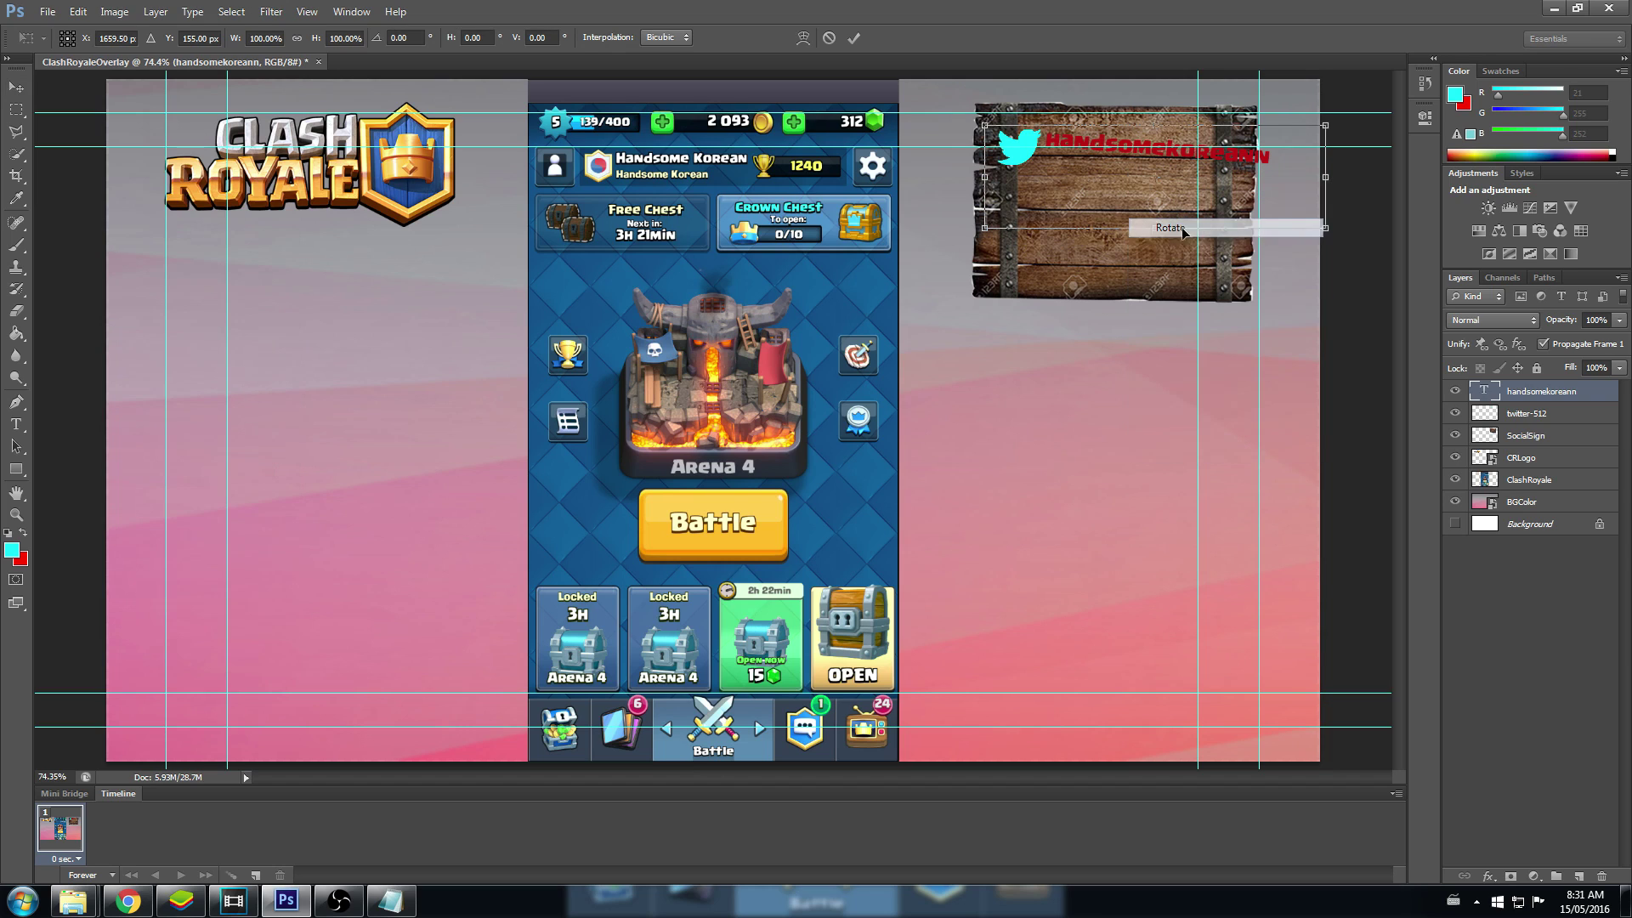
drag(1335, 231, 1338, 222)
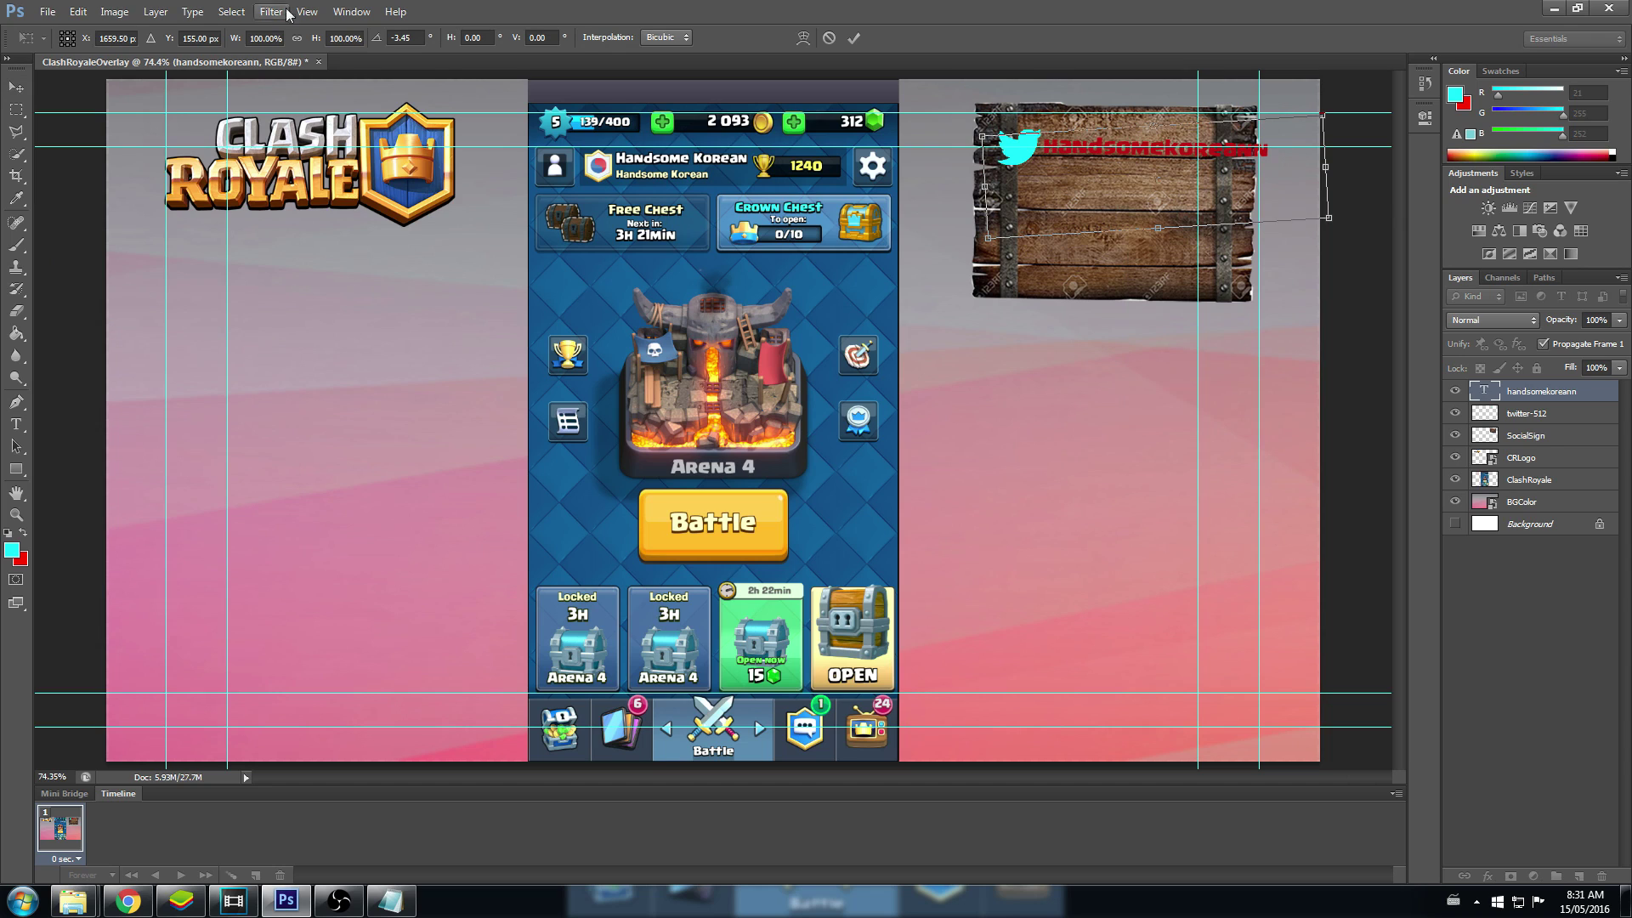
Step: Scale the username text to about 91%, reposition it on the sign, and commit
right_click(1121, 199)
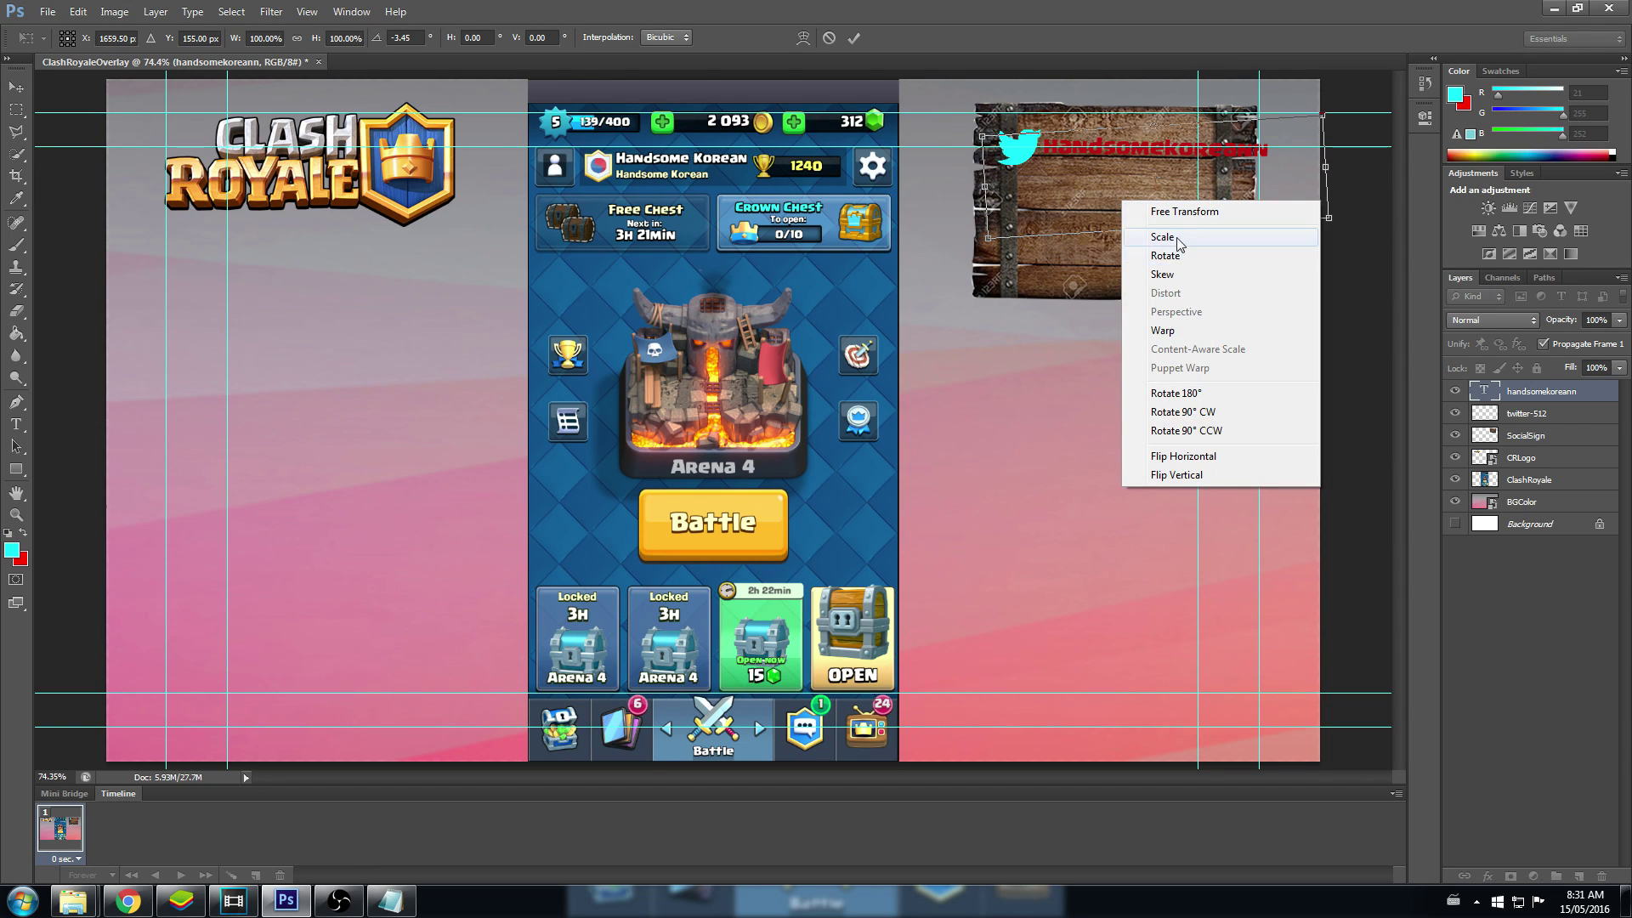
click(1162, 237)
drag(1329, 218, 1298, 208)
drag(1122, 173, 1125, 217)
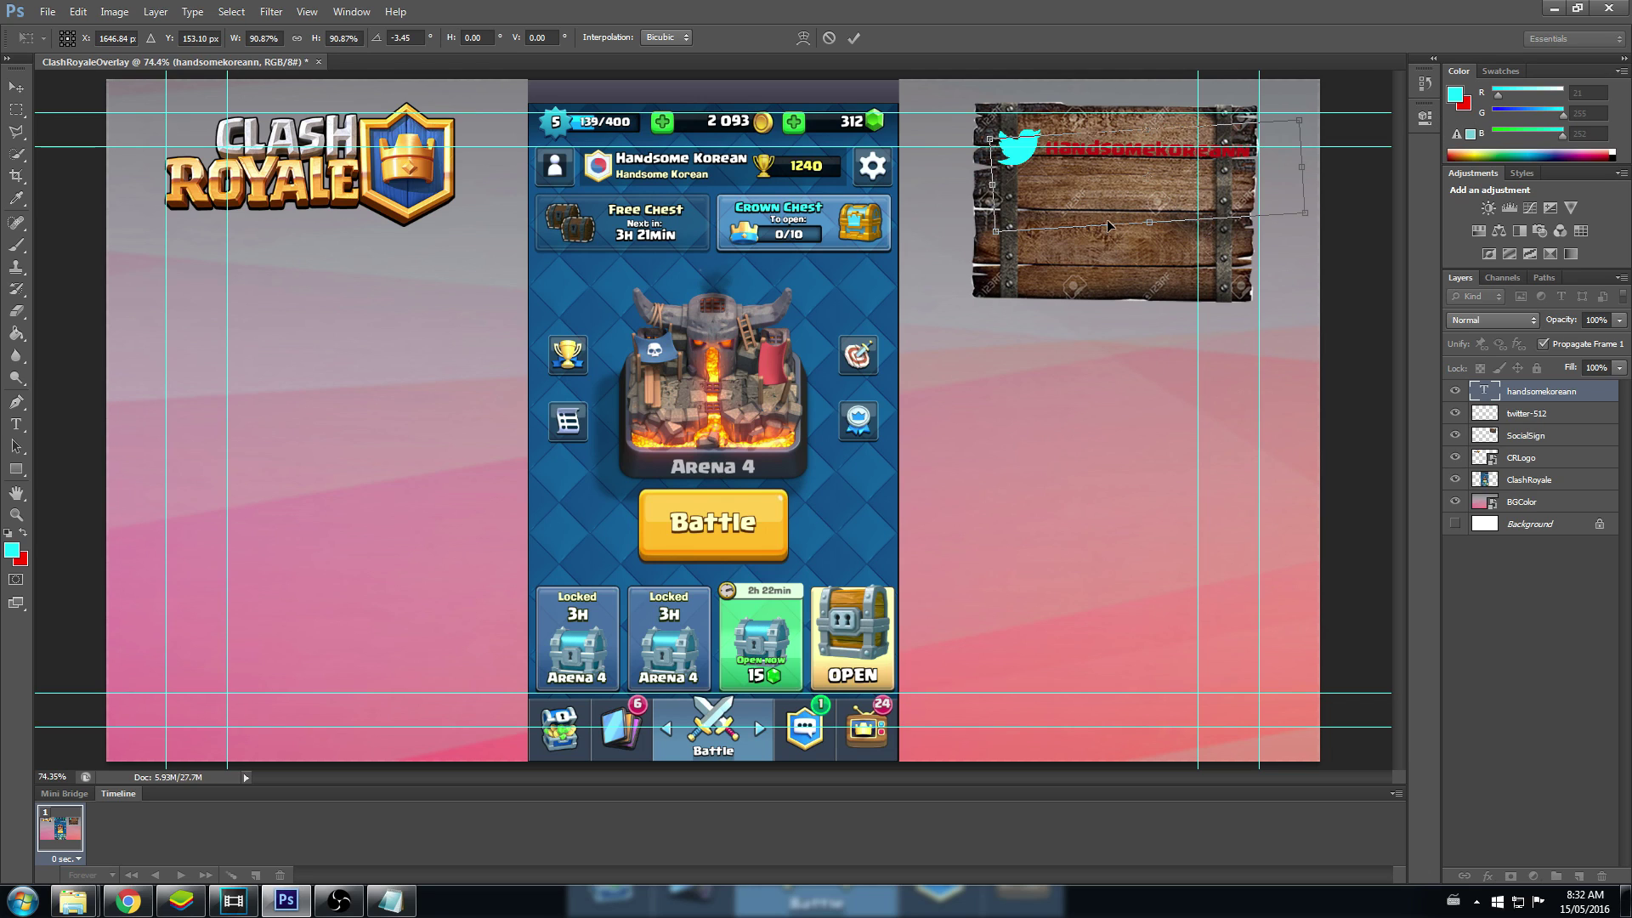
right_click(1081, 278)
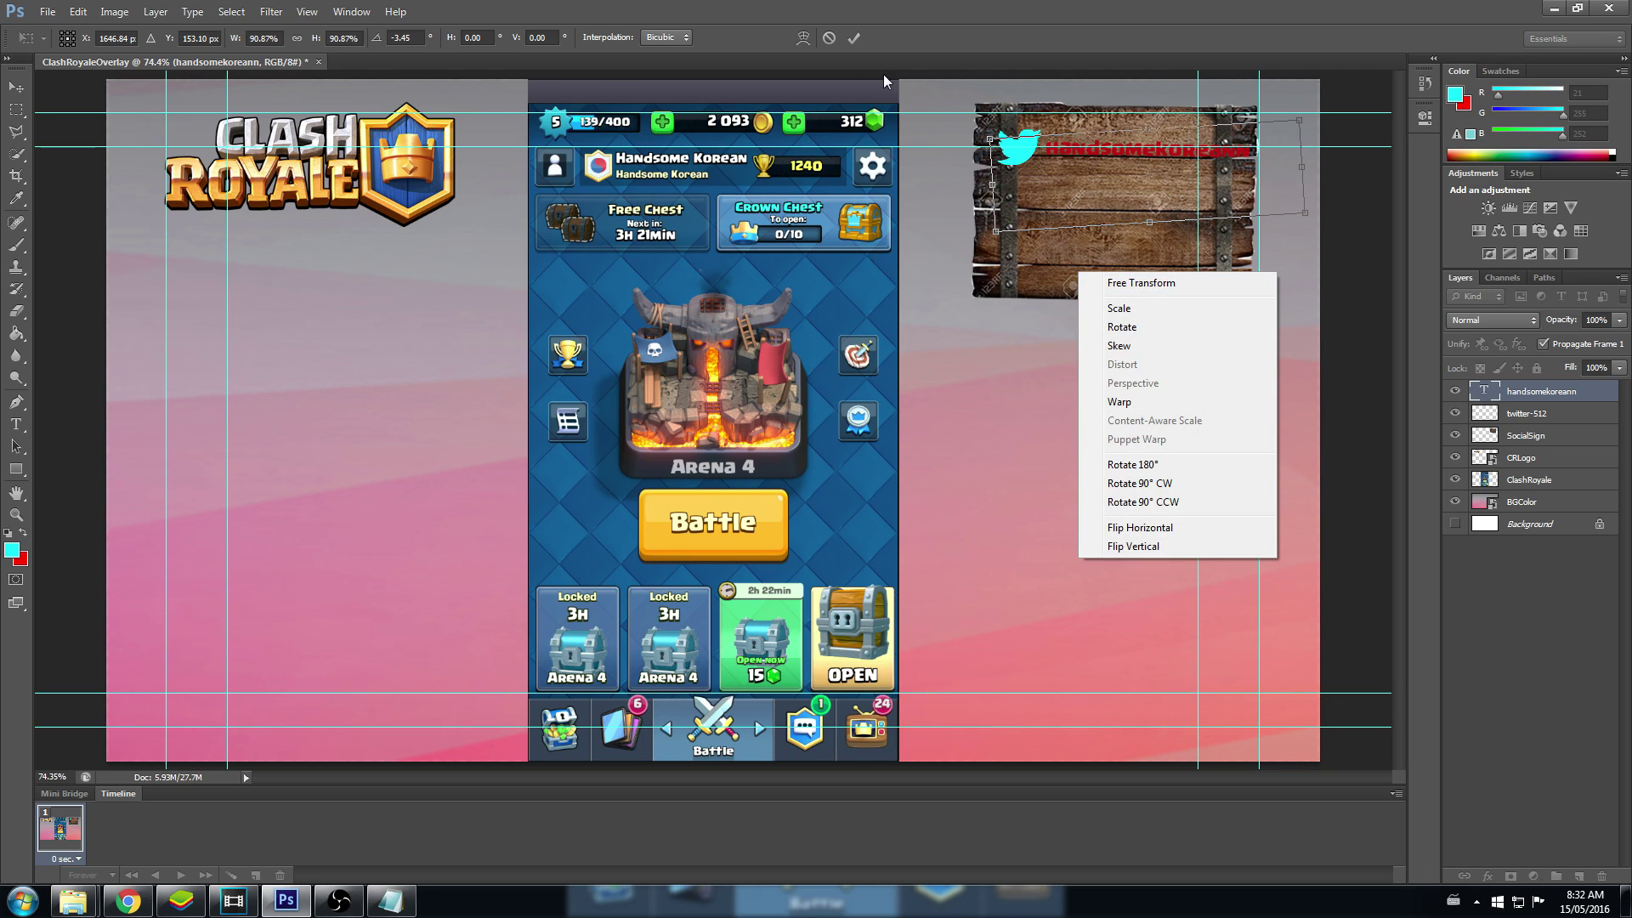
click(853, 37)
click(853, 37)
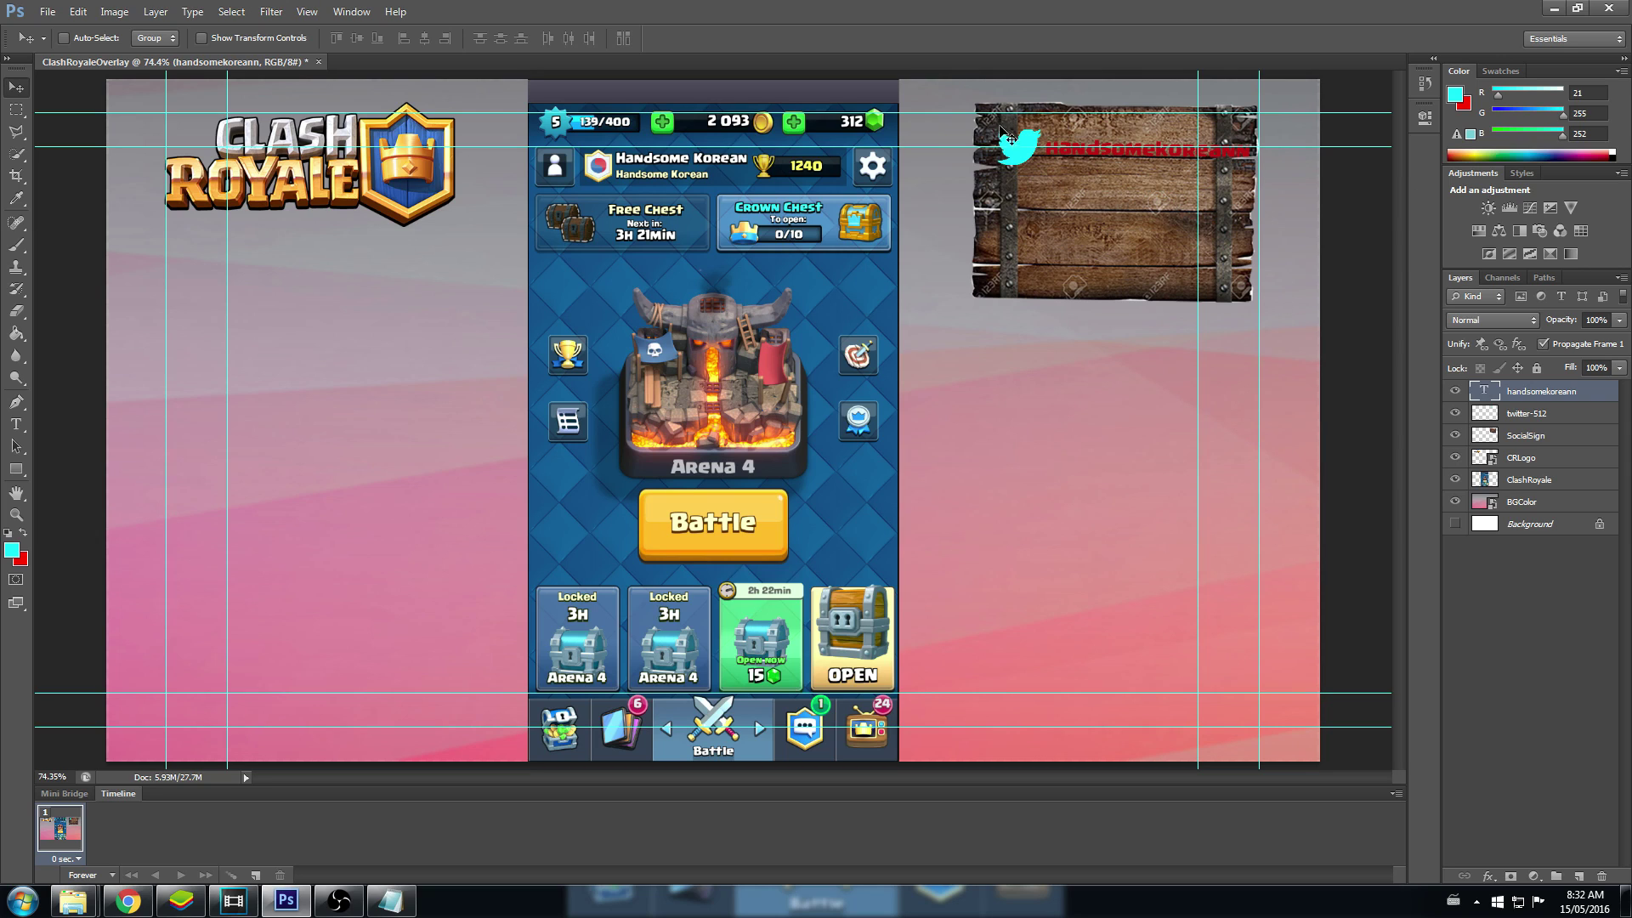
double_click(1545, 413)
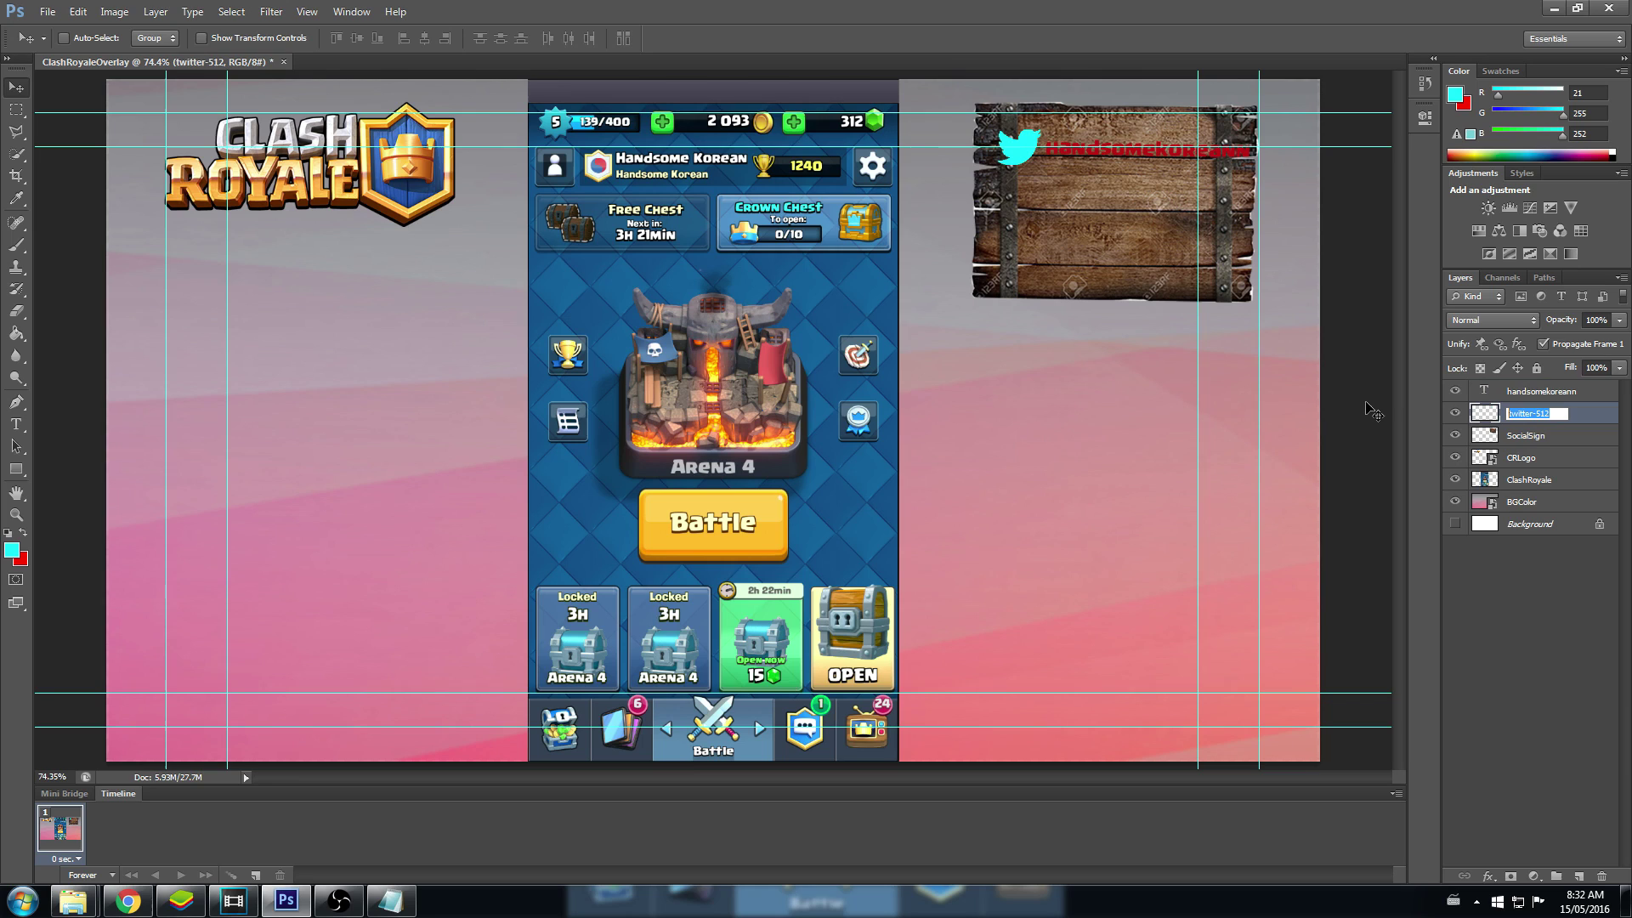
click(1514, 440)
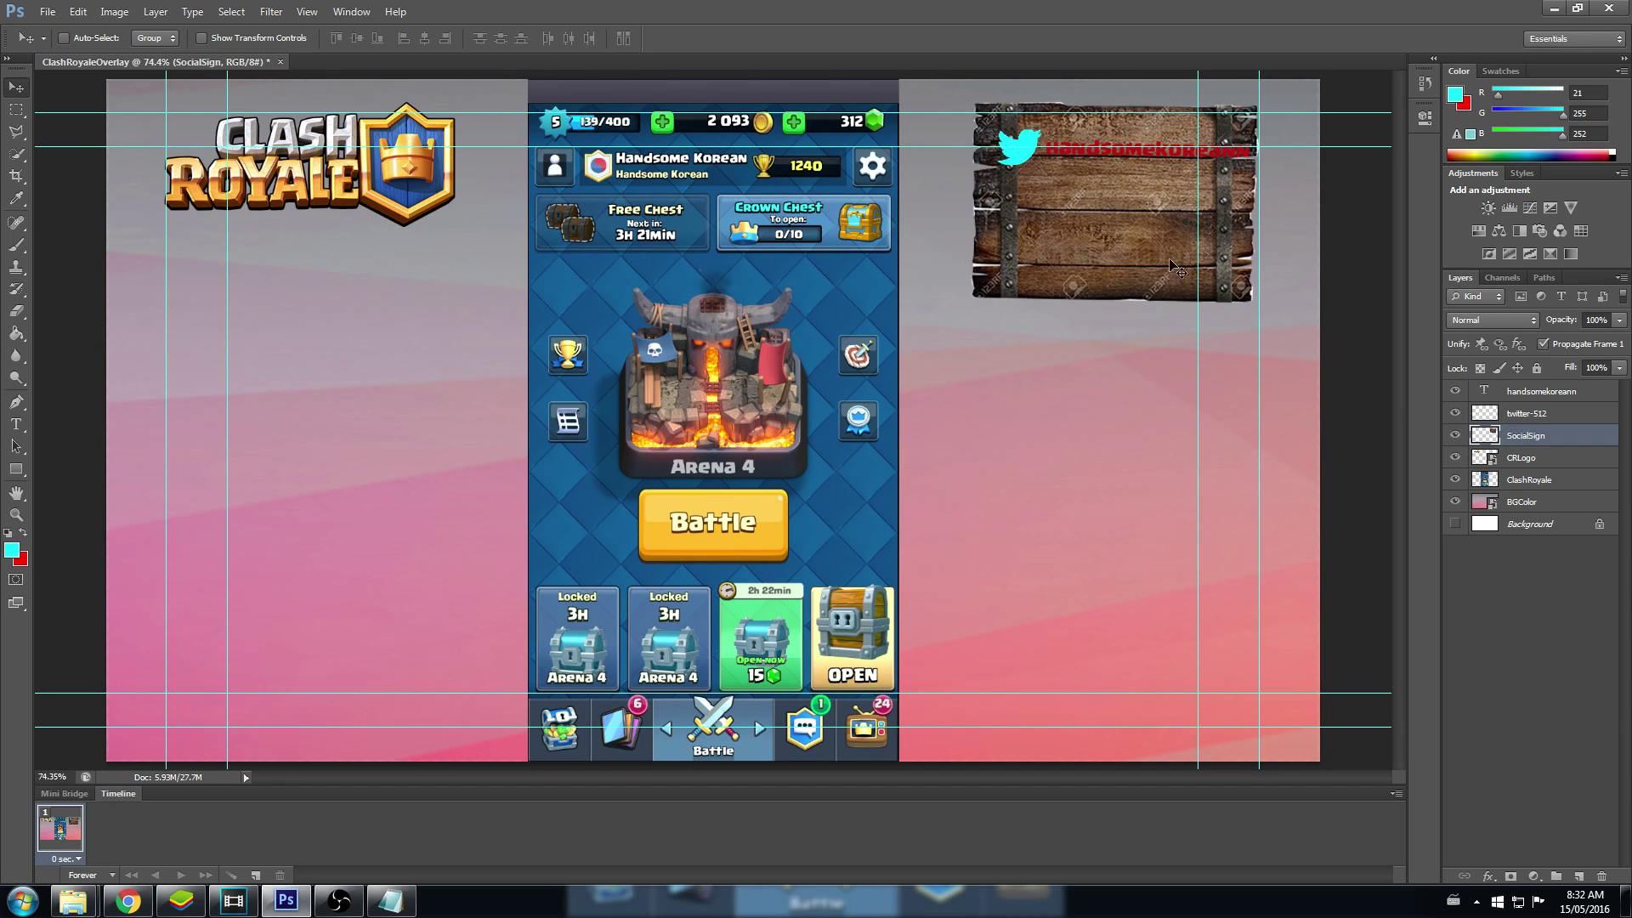
drag(920, 230, 1098, 293)
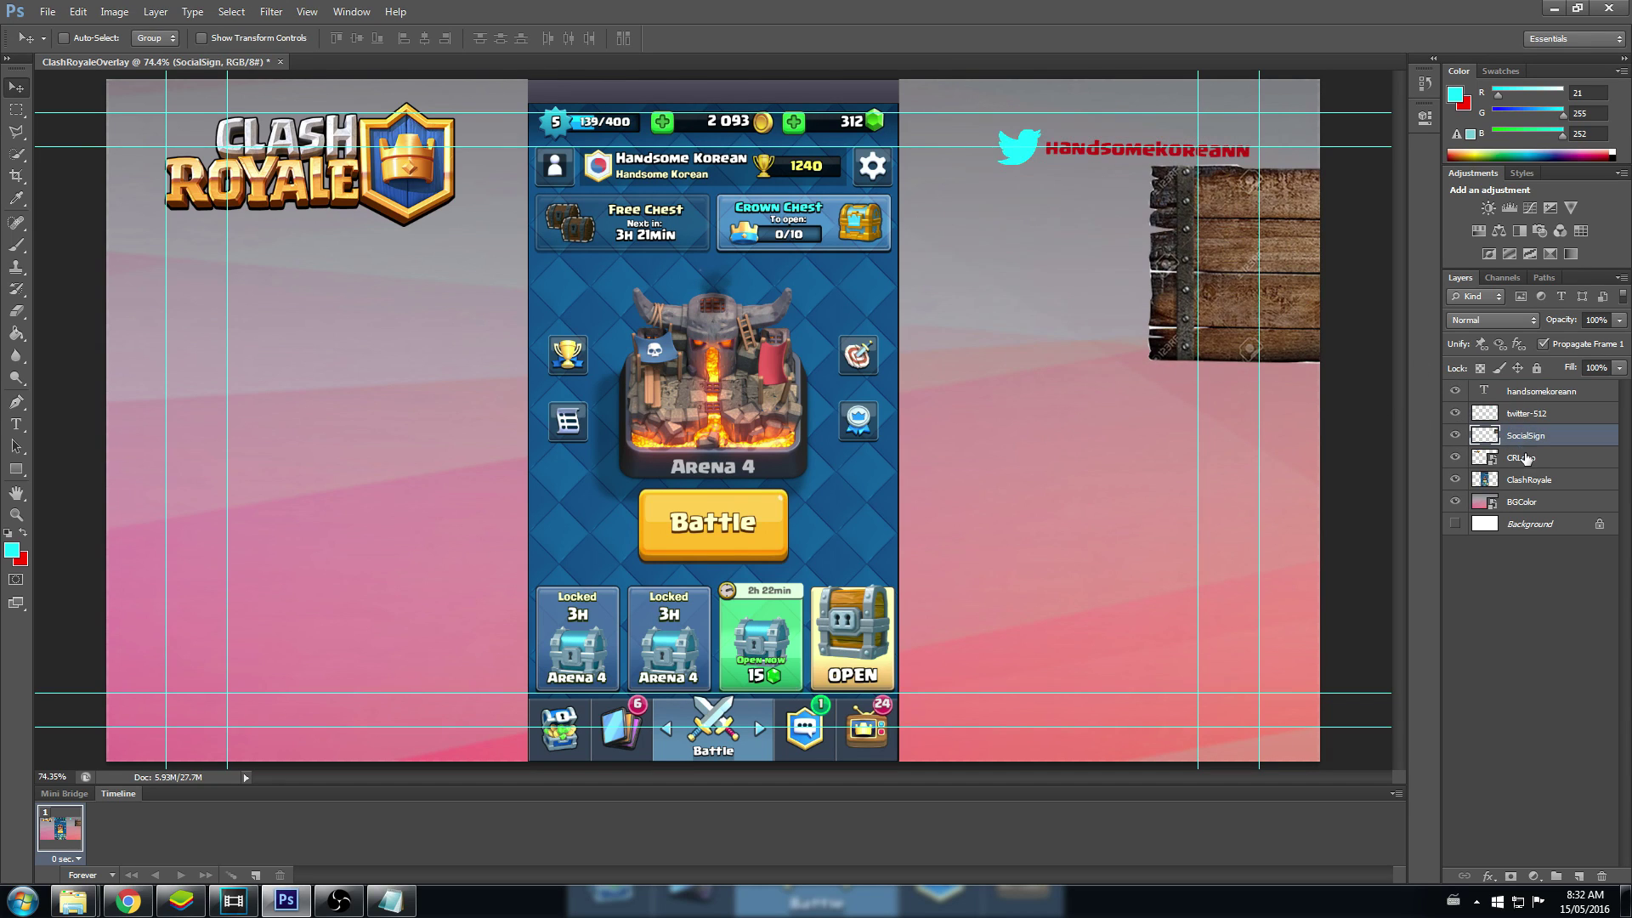
shift+click(1534, 396)
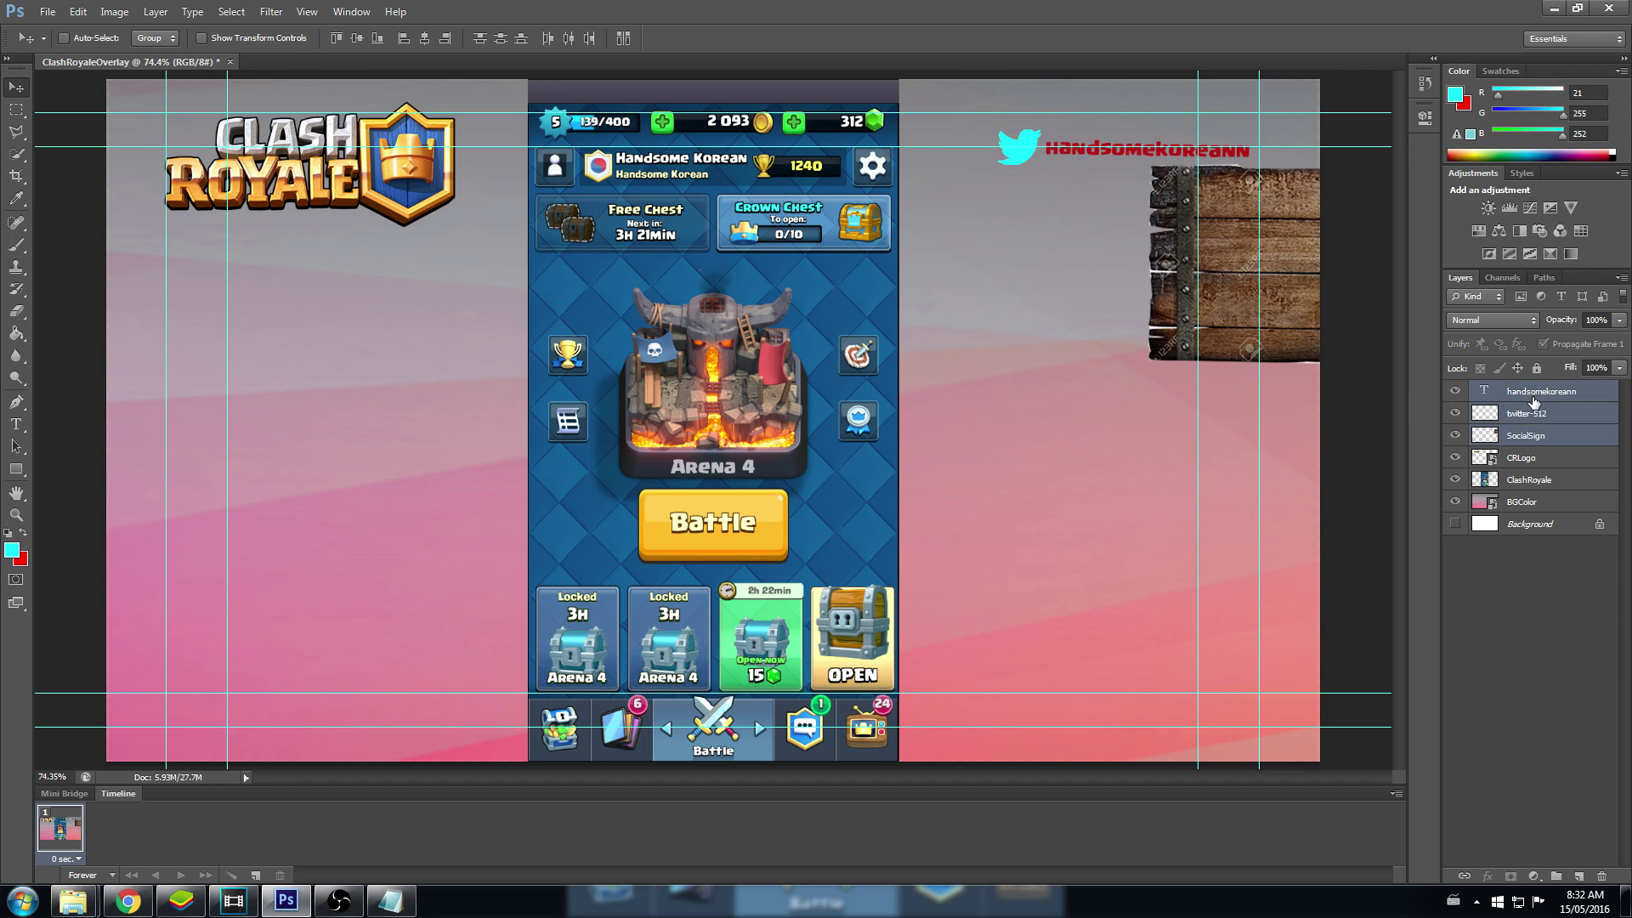
right_click(1505, 434)
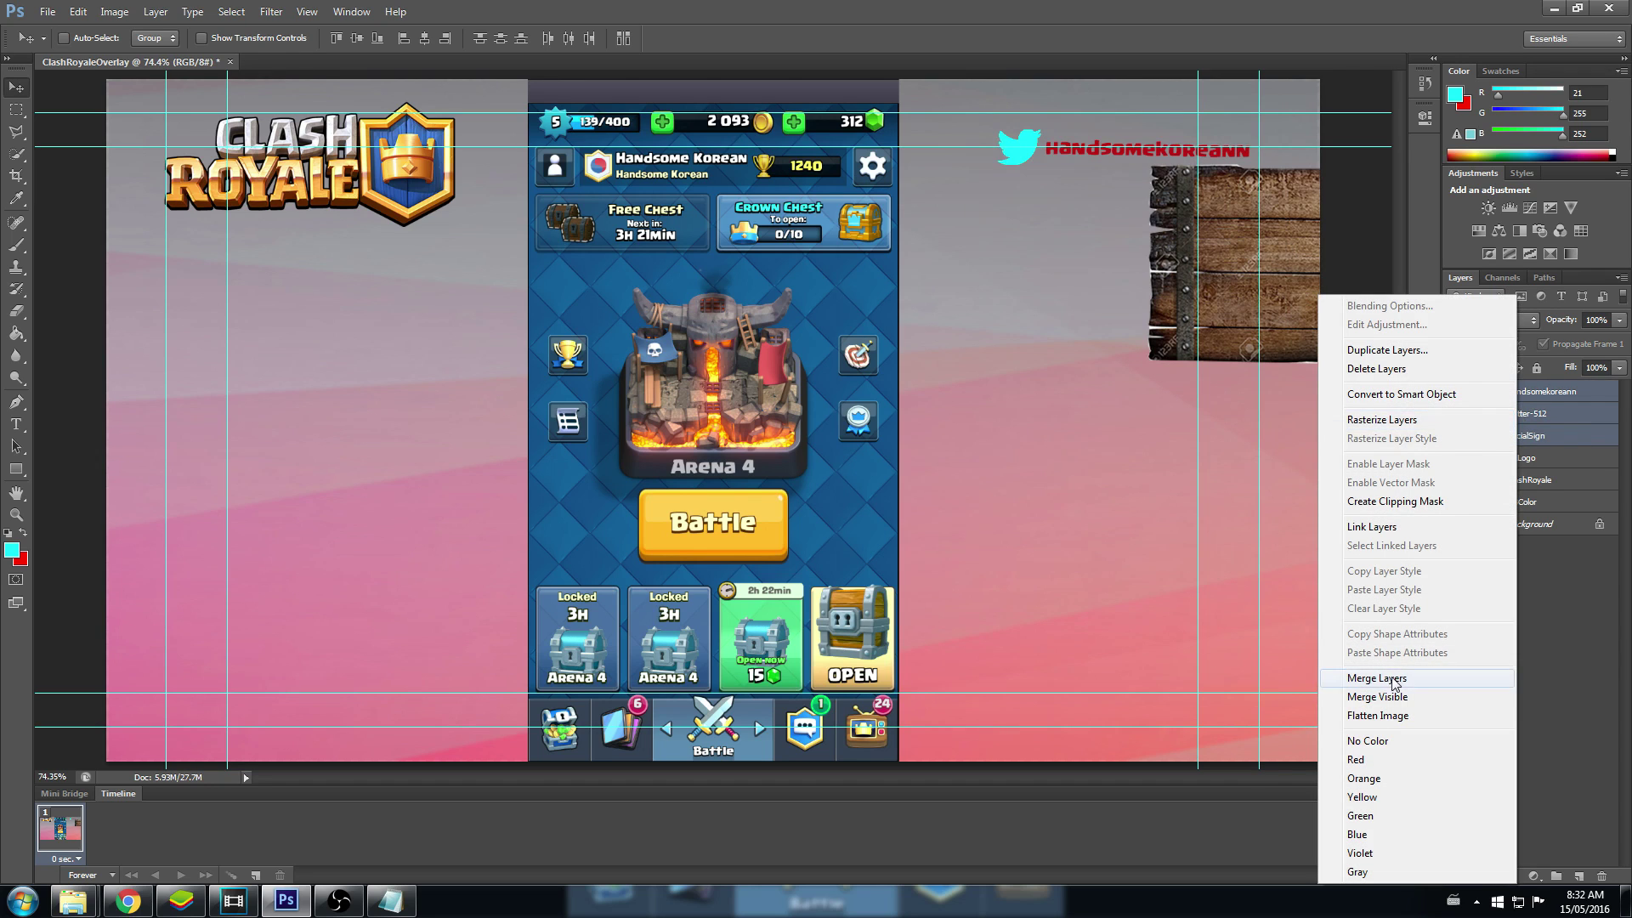
click(1444, 676)
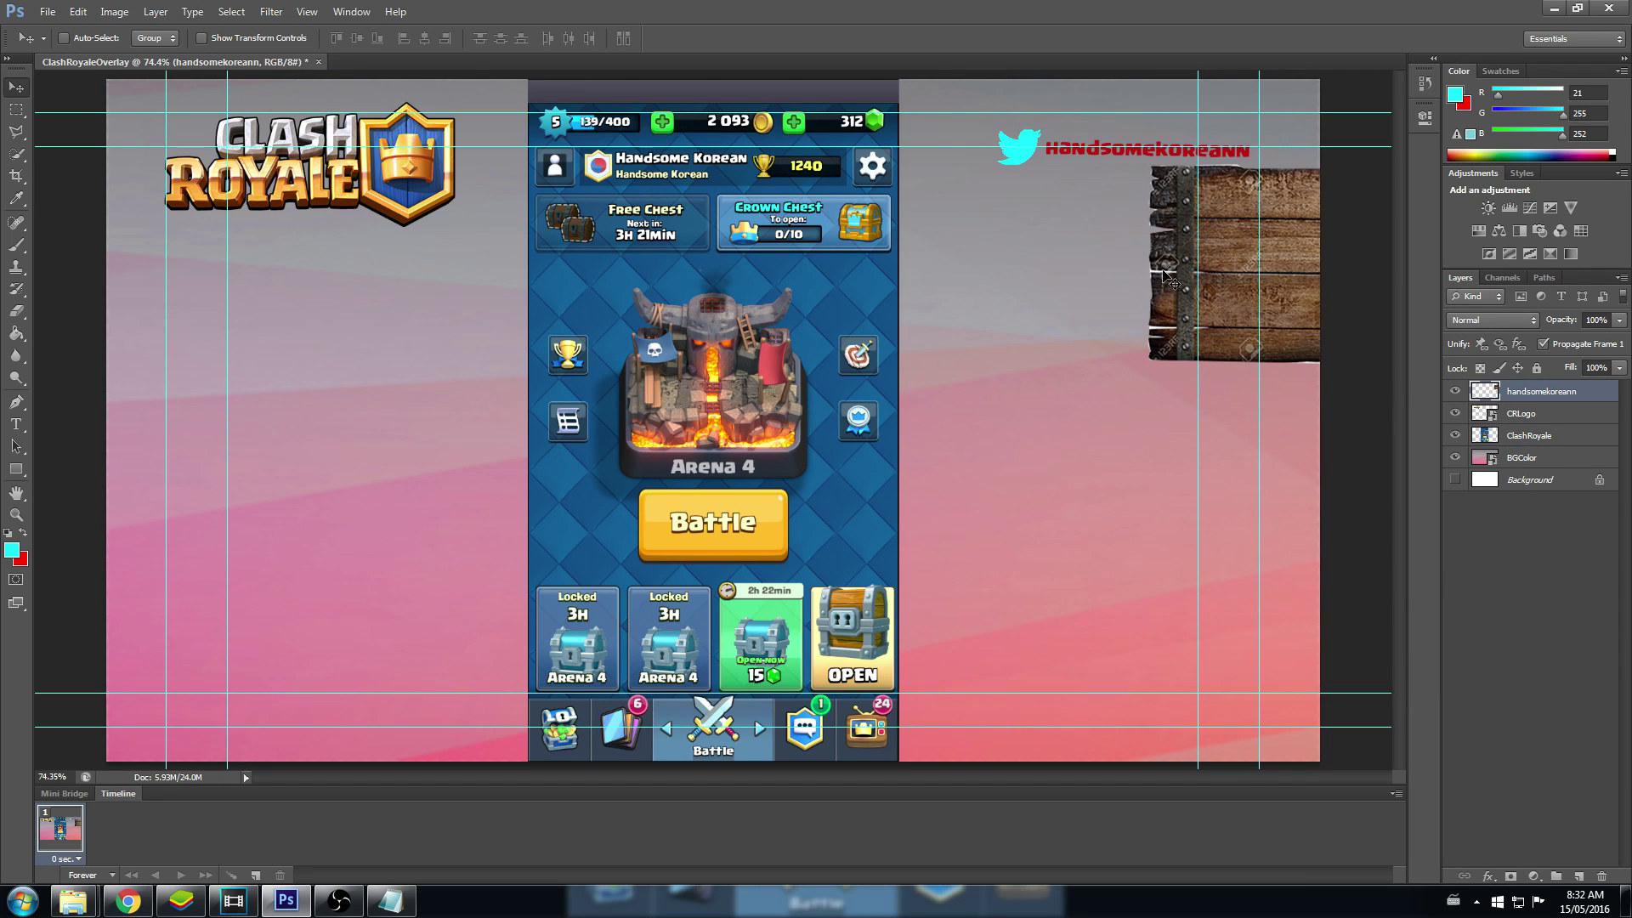
click(78, 12)
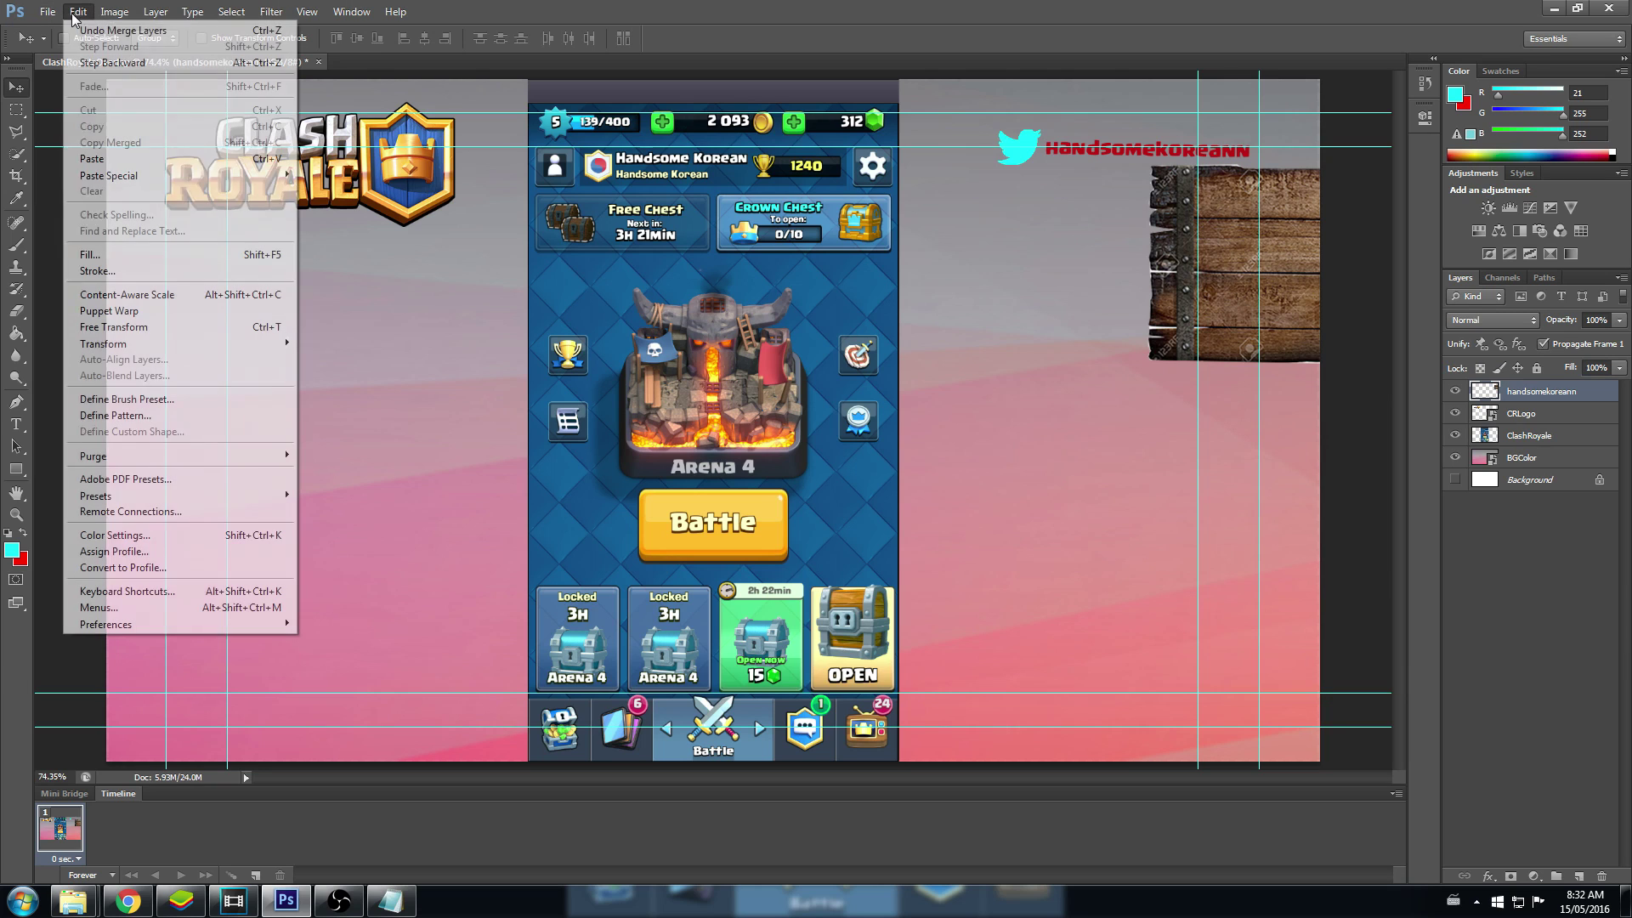
click(127, 65)
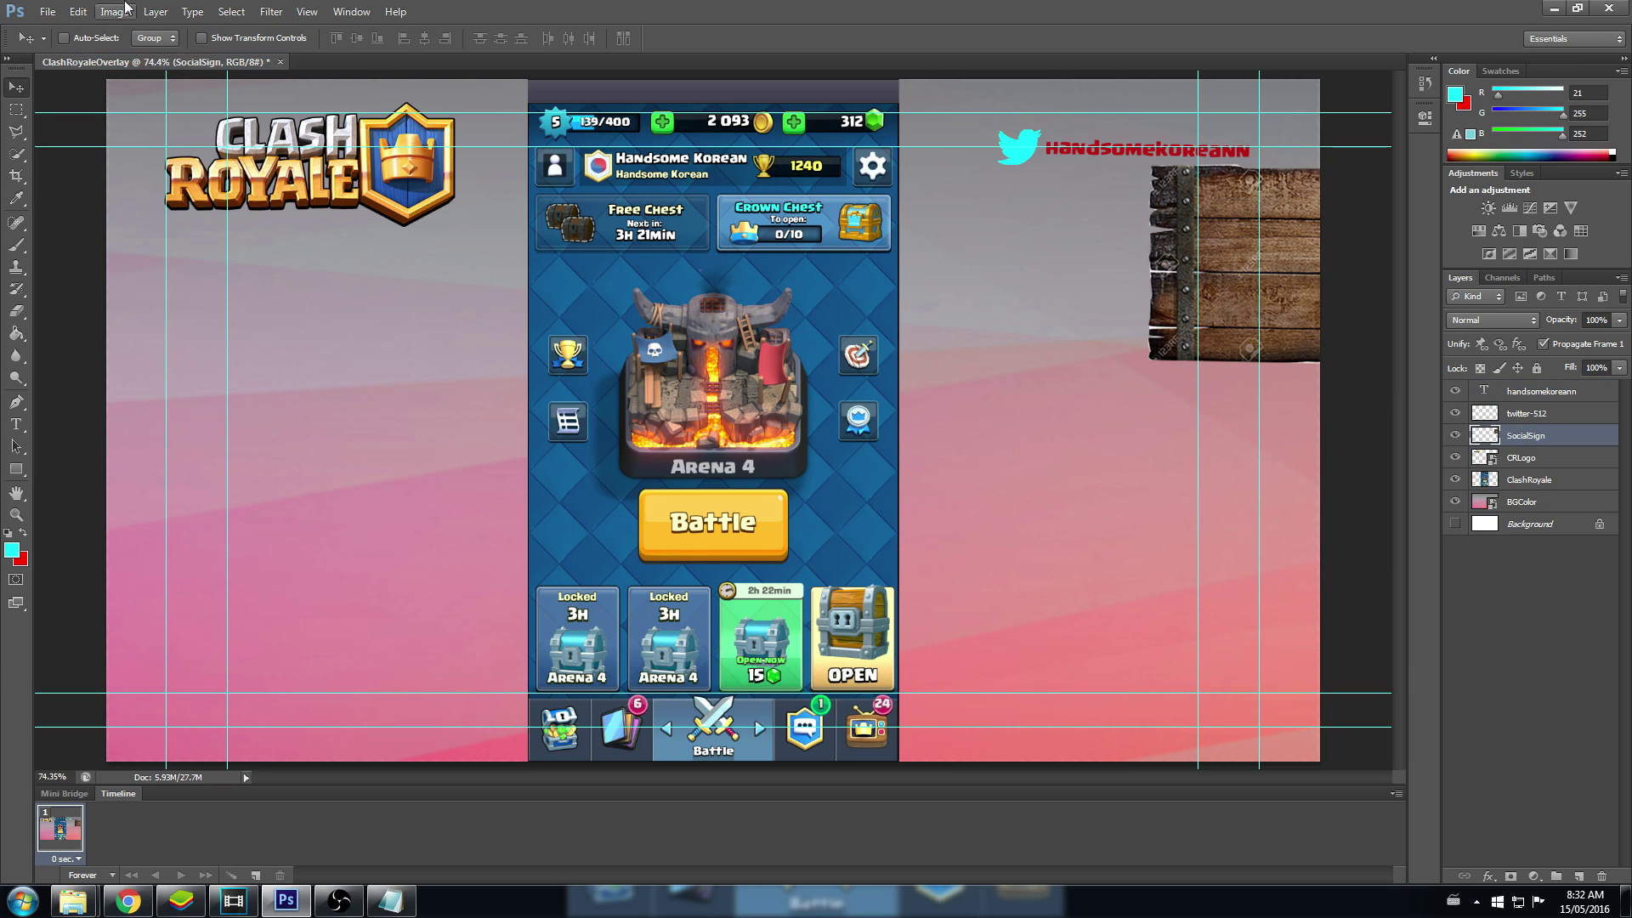
click(77, 12)
click(112, 63)
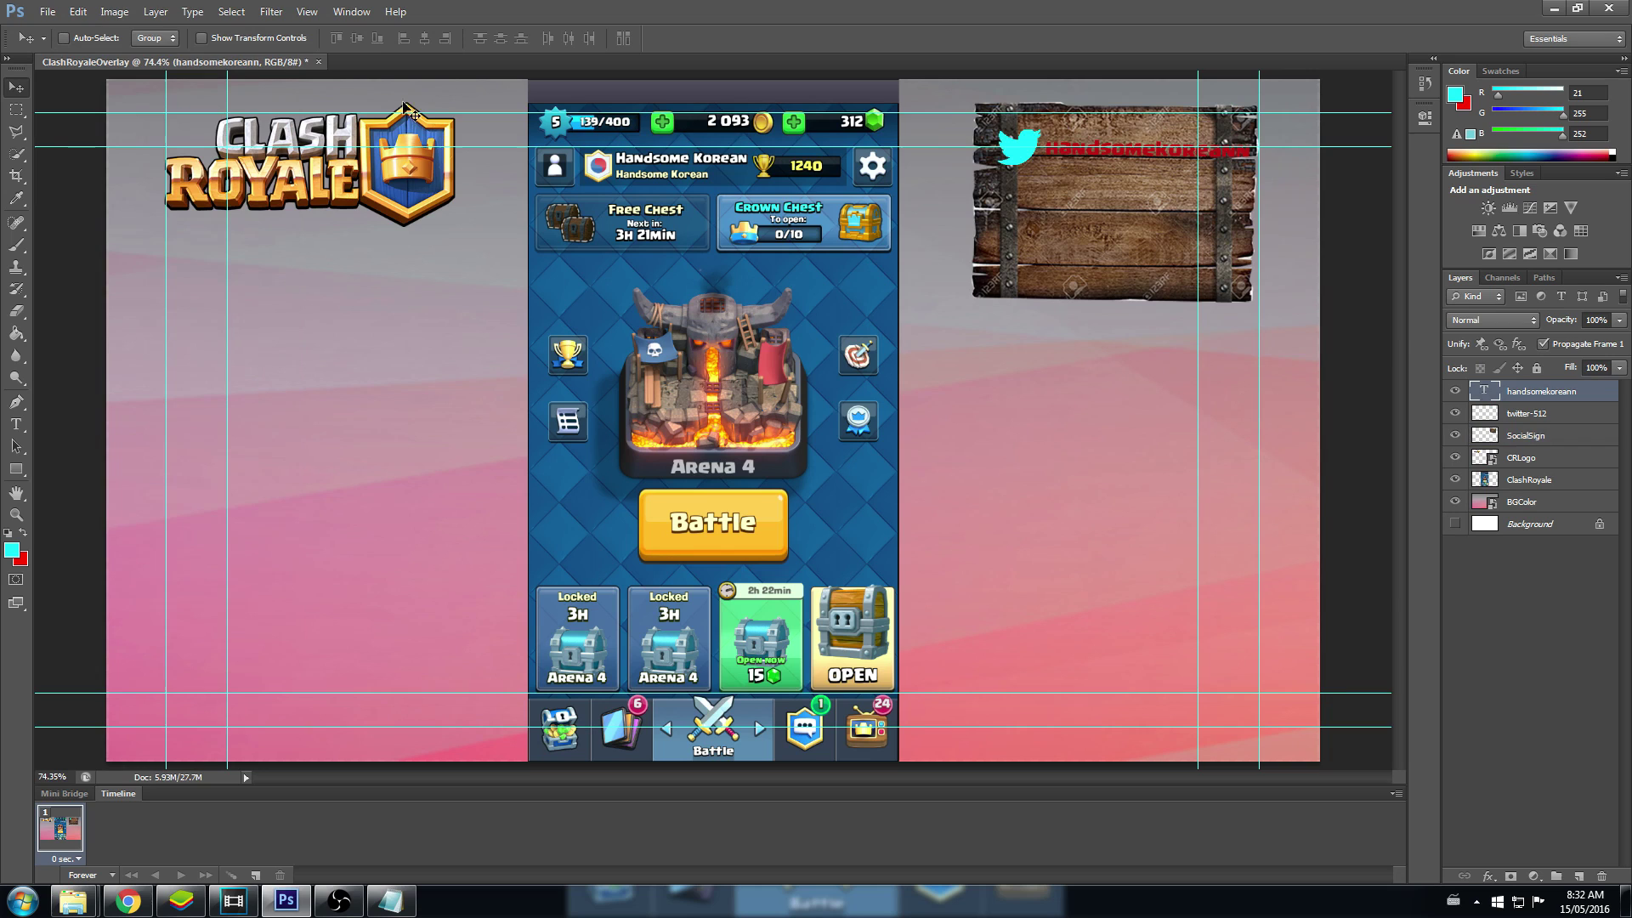
click(1511, 435)
Step: Try selecting the handle text, twitter-512 and SocialSign layers together in the Layers panel
shift+click(1536, 404)
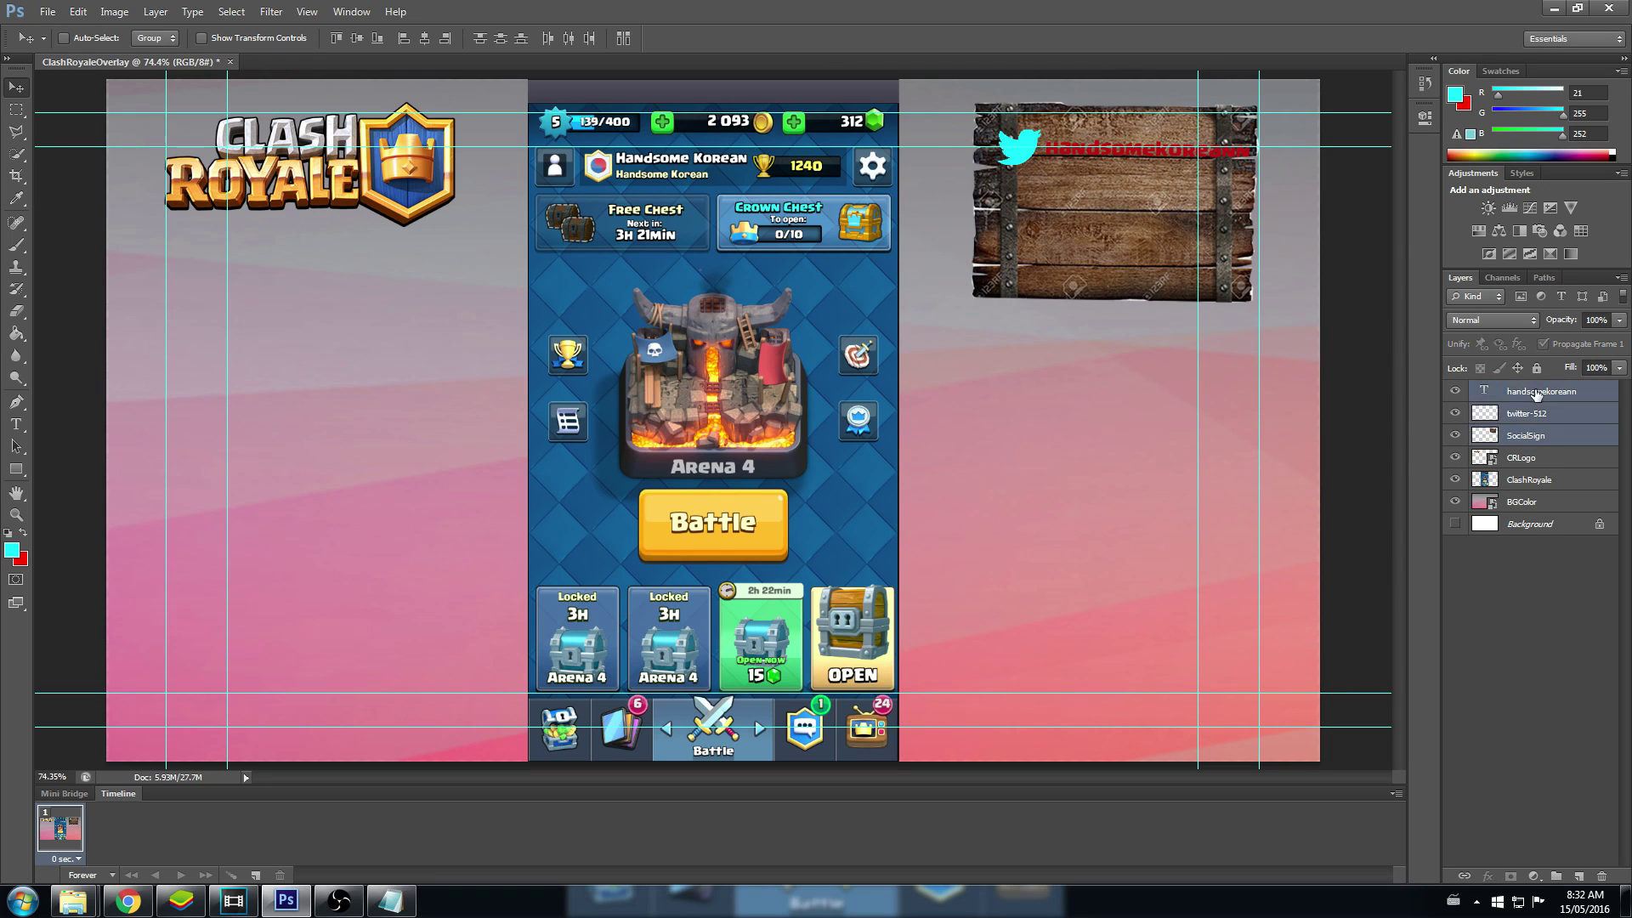
right_click(1537, 404)
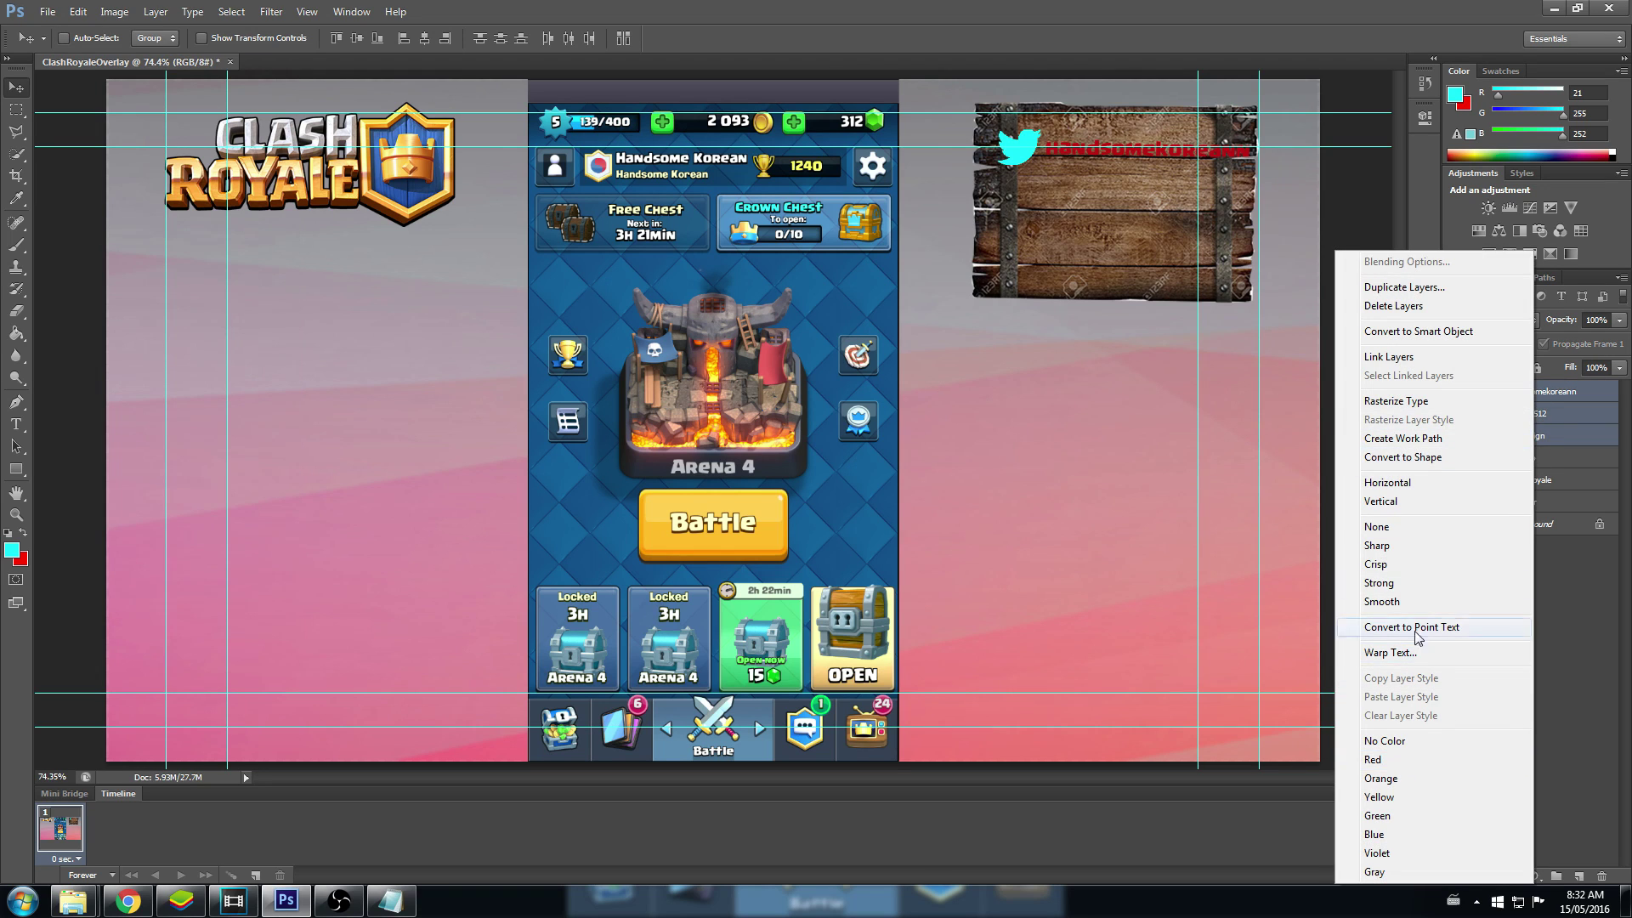
click(1560, 569)
click(1523, 434)
click(1536, 415)
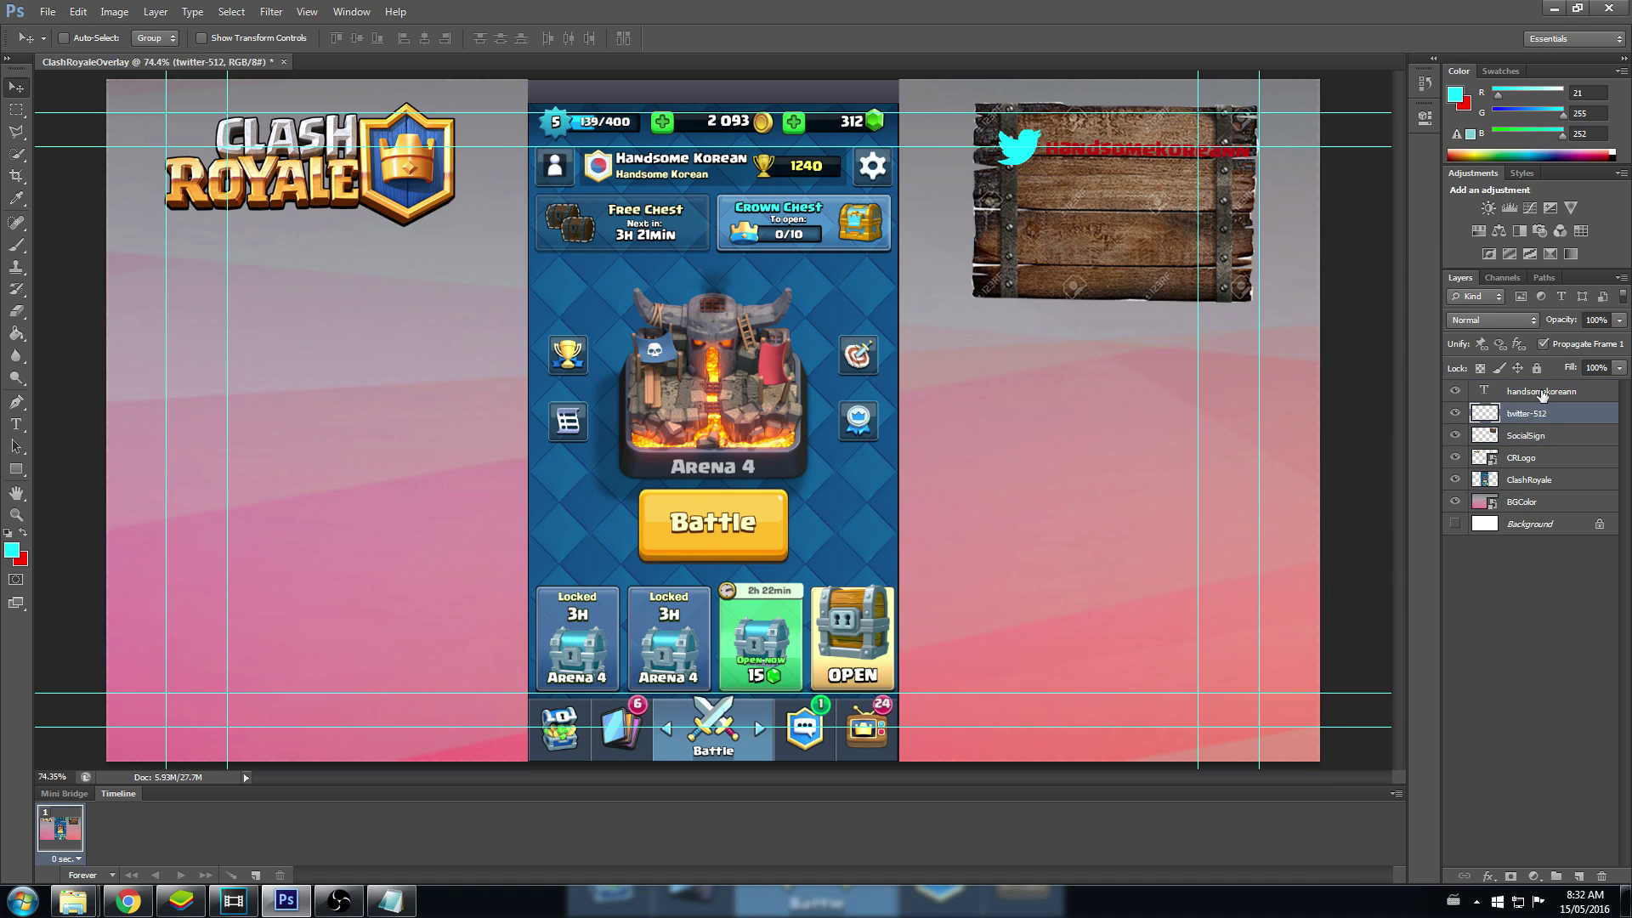
click(1538, 392)
click(1537, 414)
shift+click(1536, 395)
right_click(1536, 395)
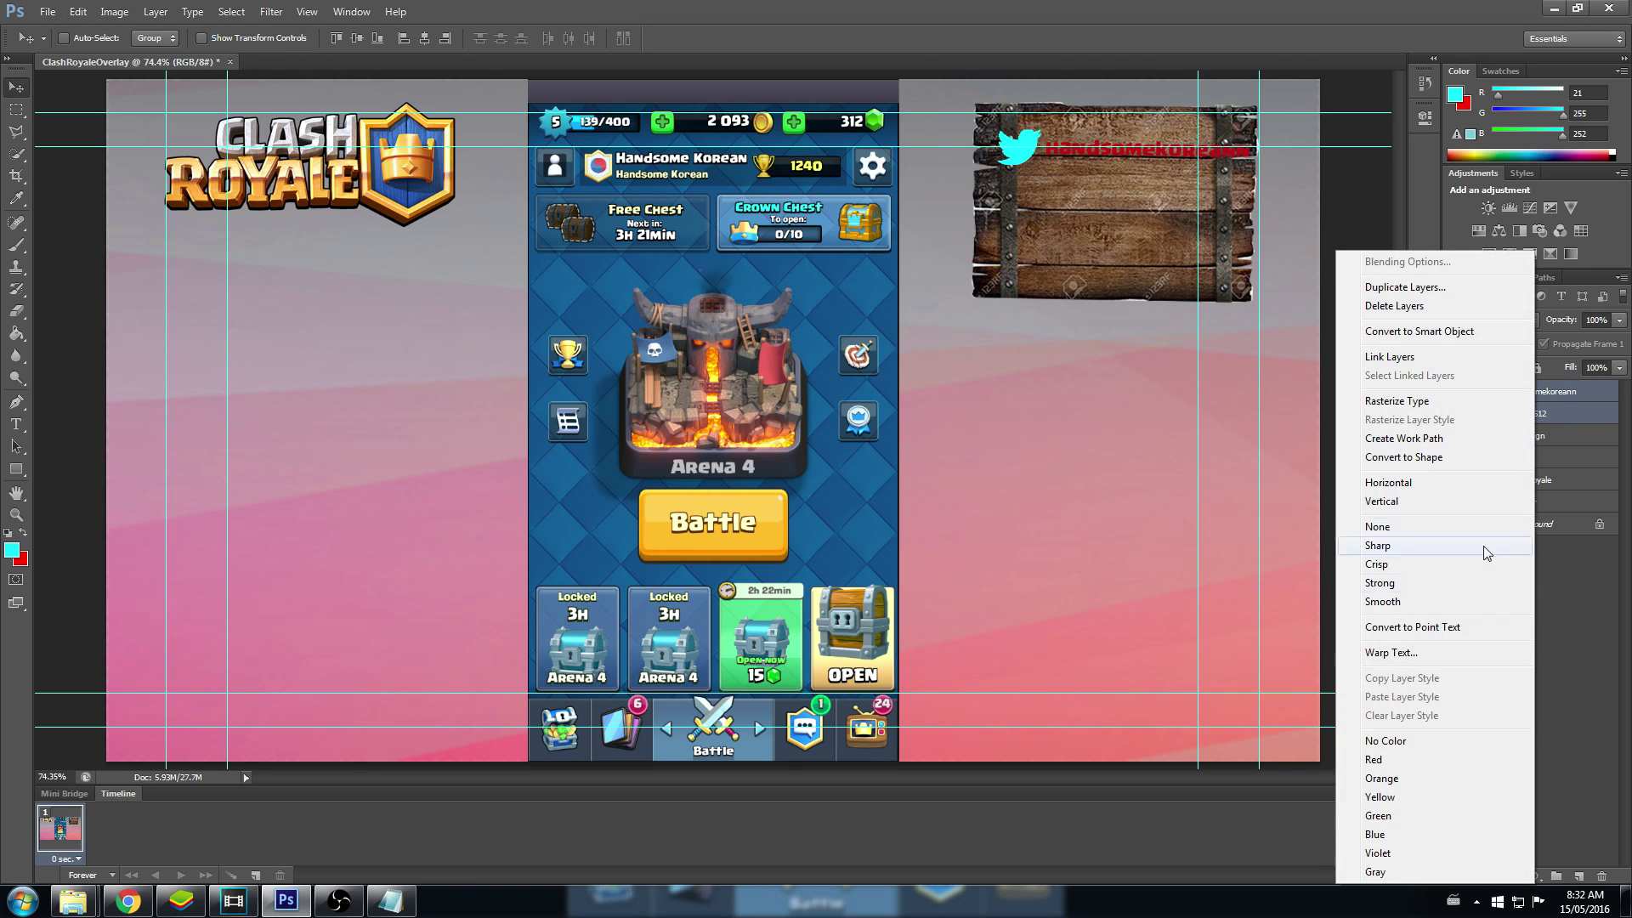
click(1563, 628)
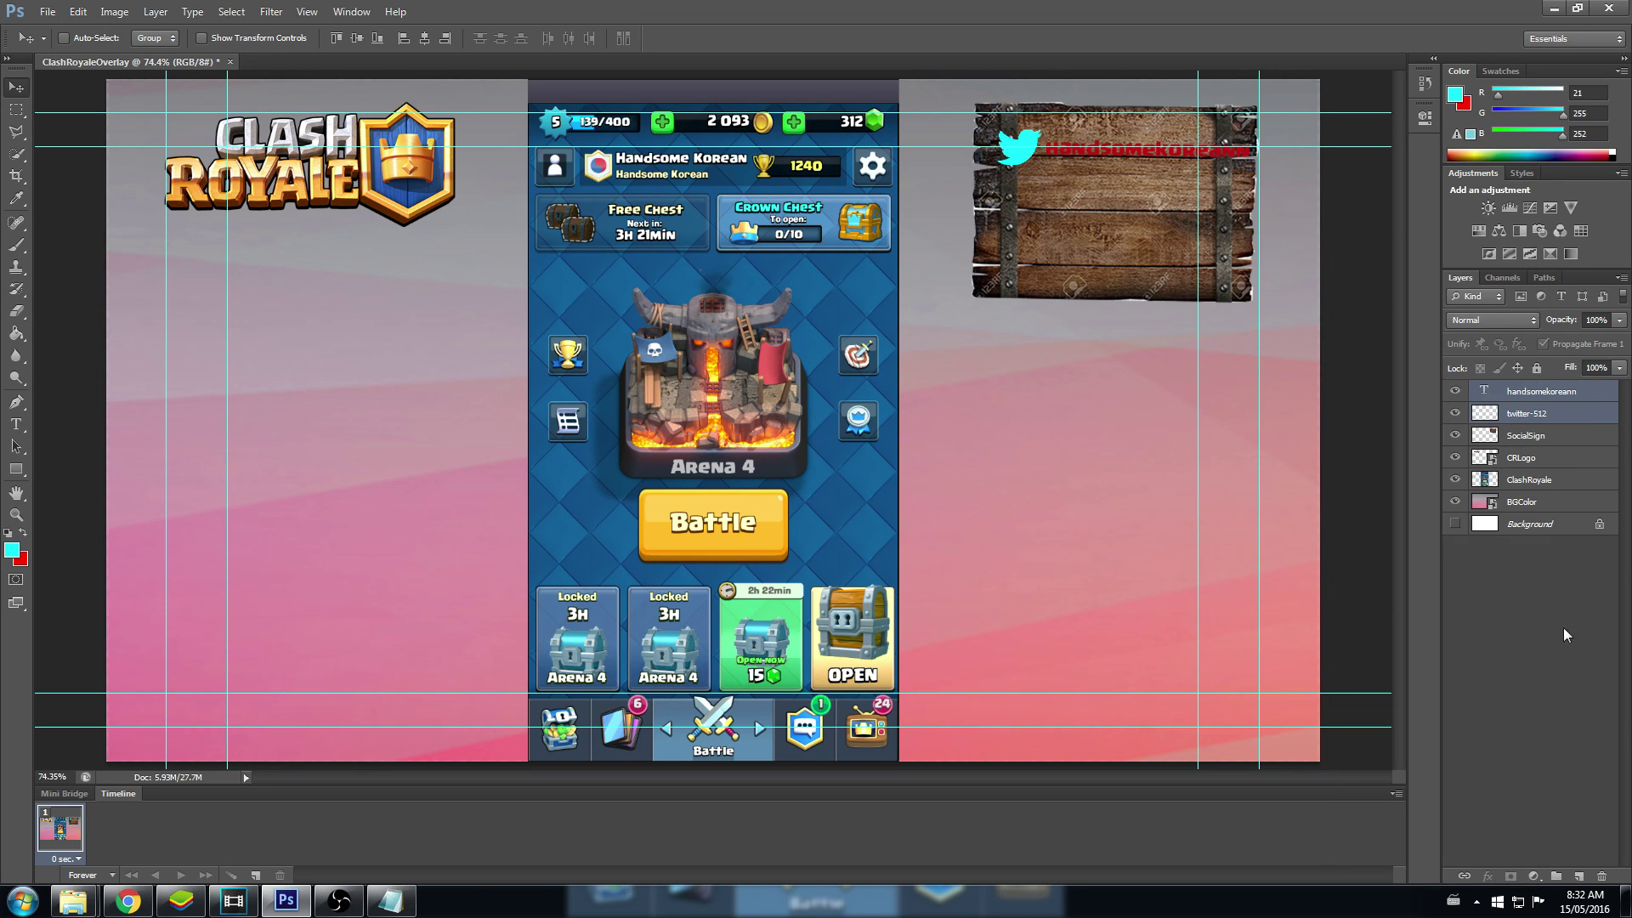
click(1545, 437)
click(1545, 461)
click(1542, 438)
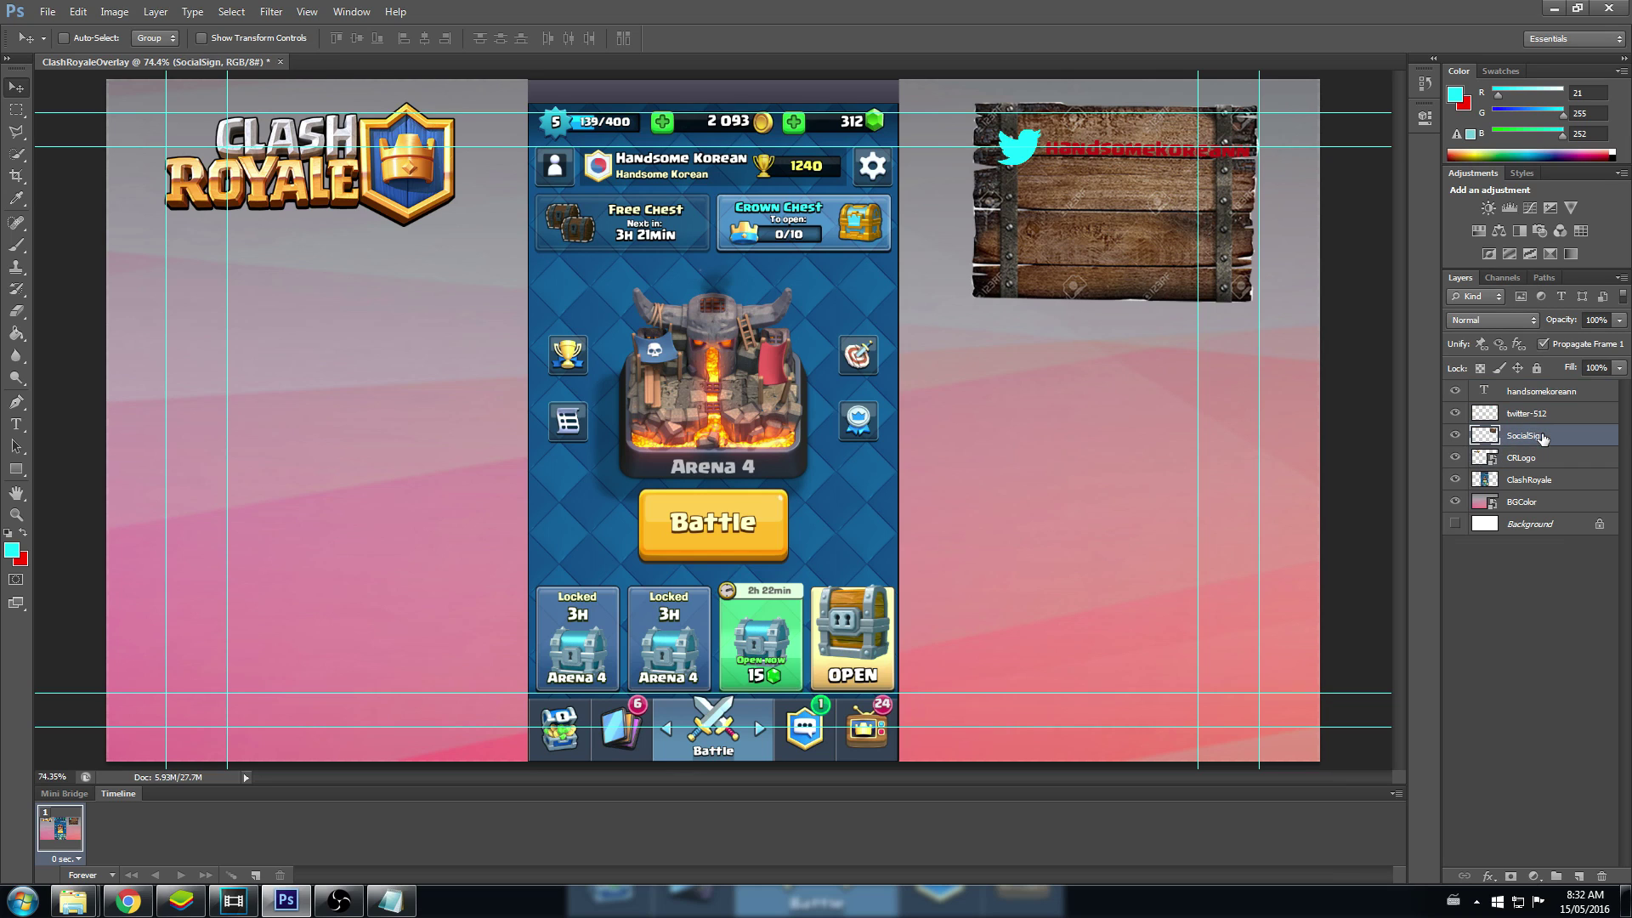
right_click(1543, 438)
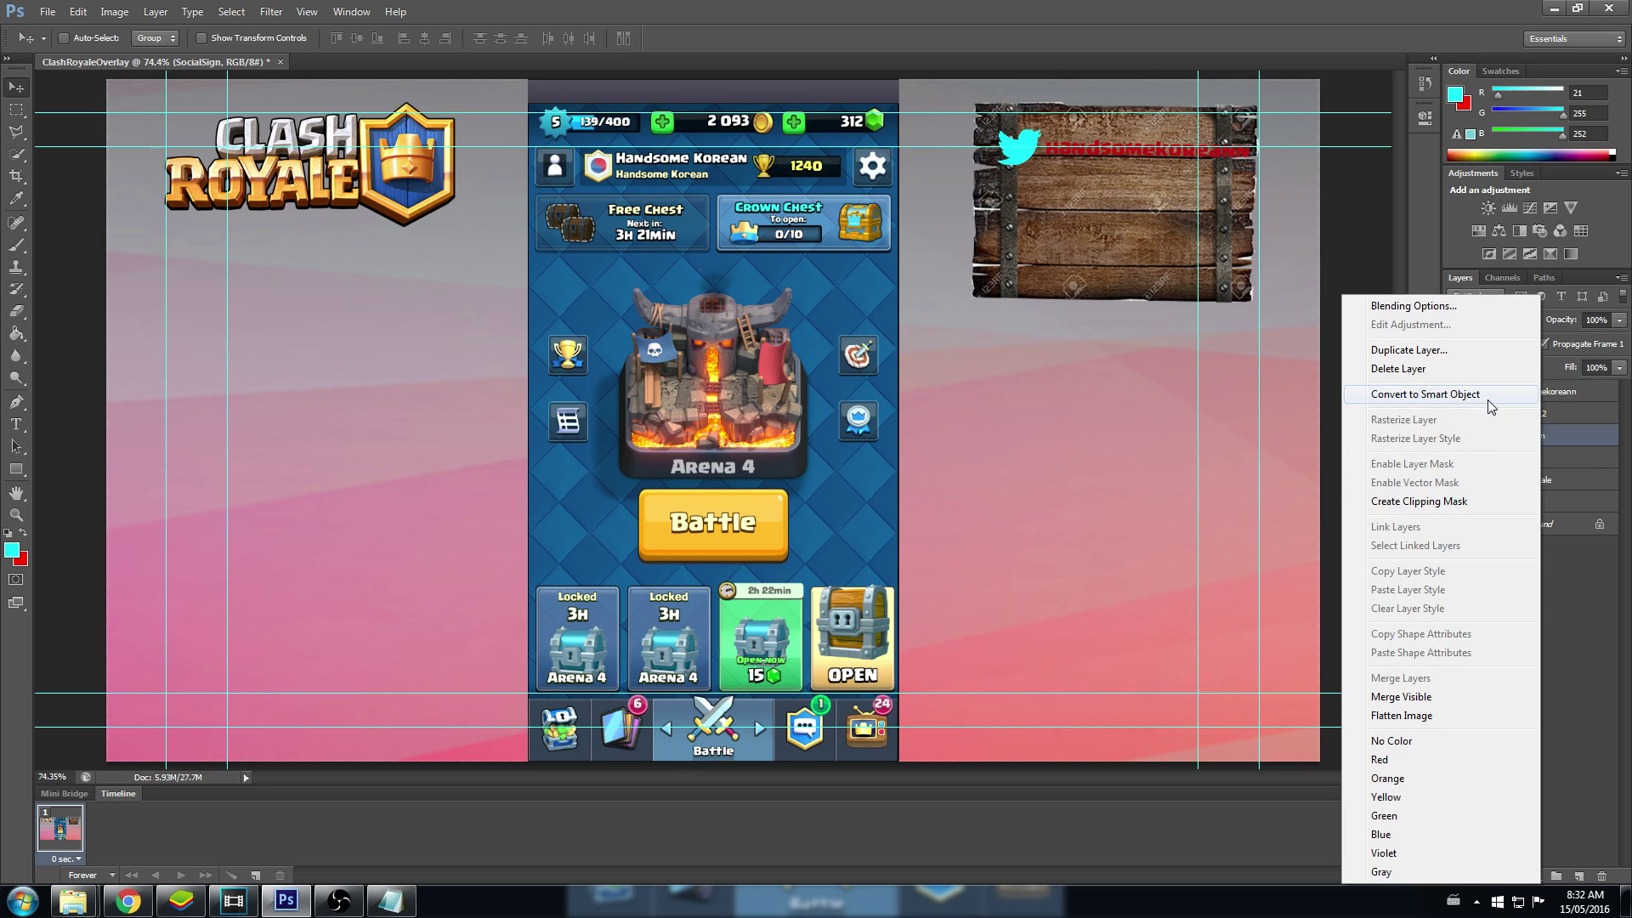
Step: Merge the SocialSign and twitter-512 layers into a single layer
click(1571, 412)
click(1570, 413)
right_click(1555, 411)
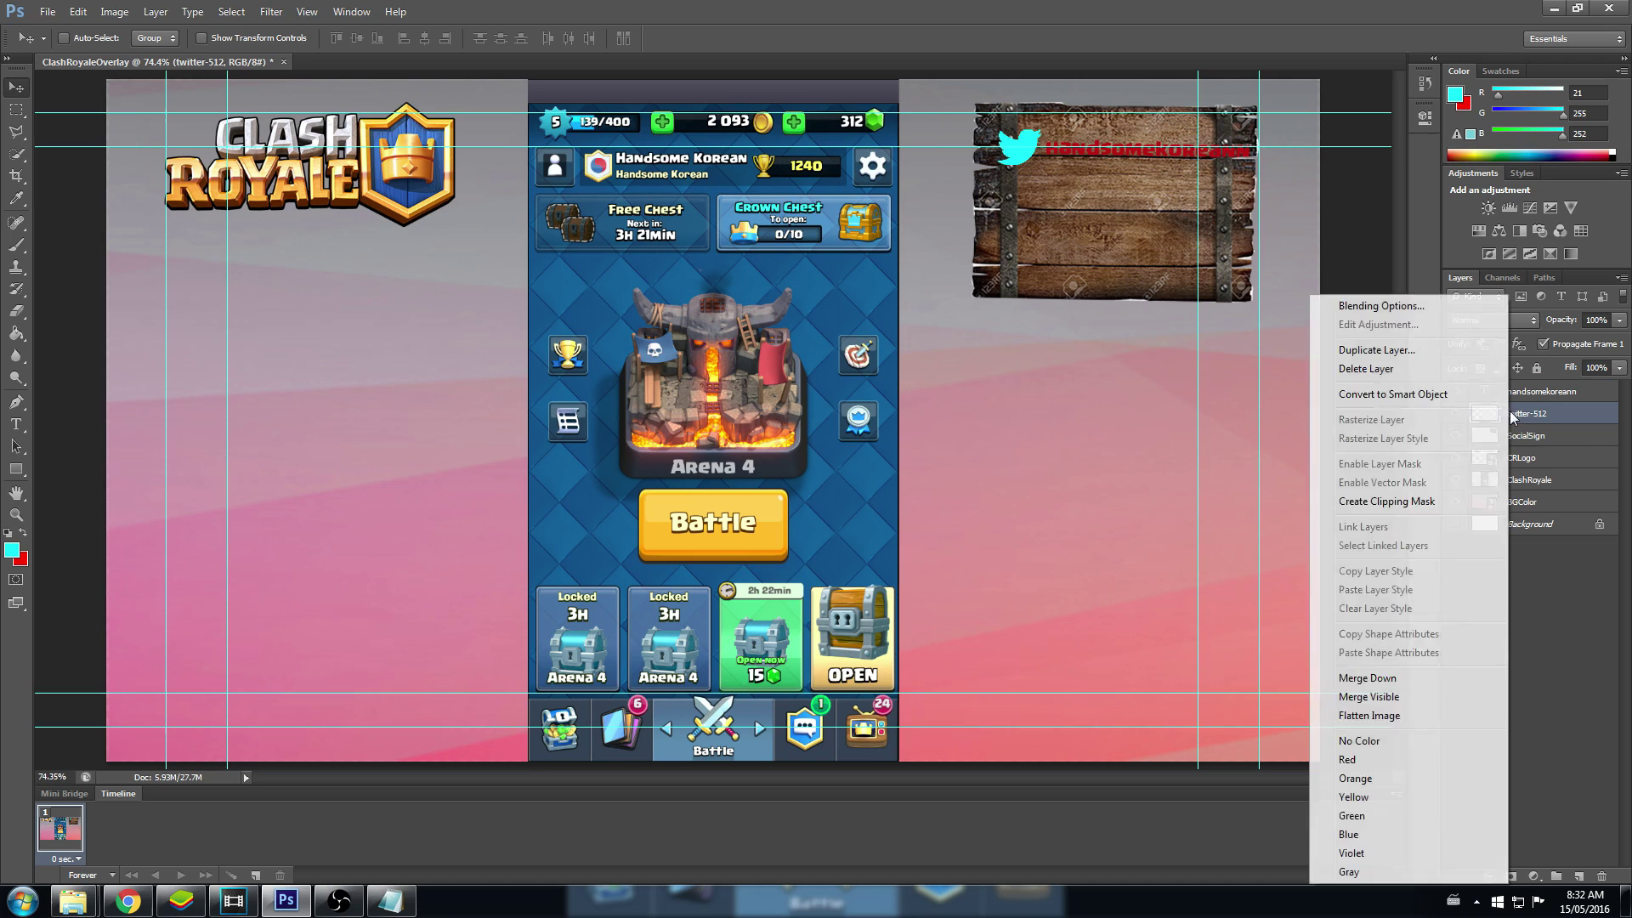
click(1551, 399)
click(1552, 393)
click(1530, 438)
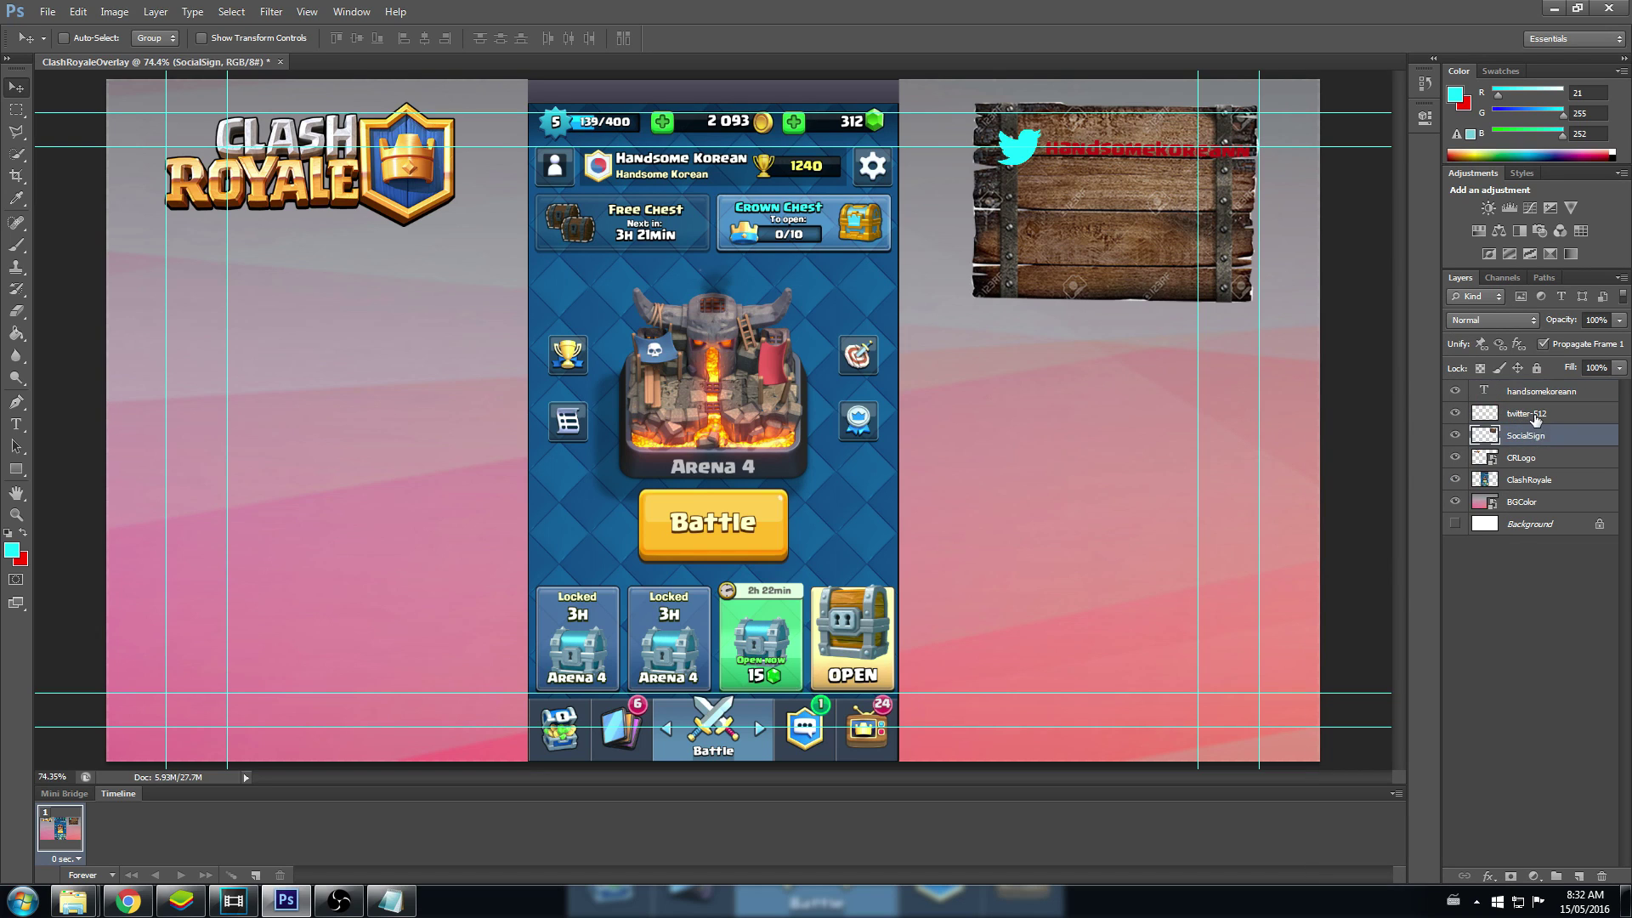
ctrl+click(1534, 416)
right_click(1534, 429)
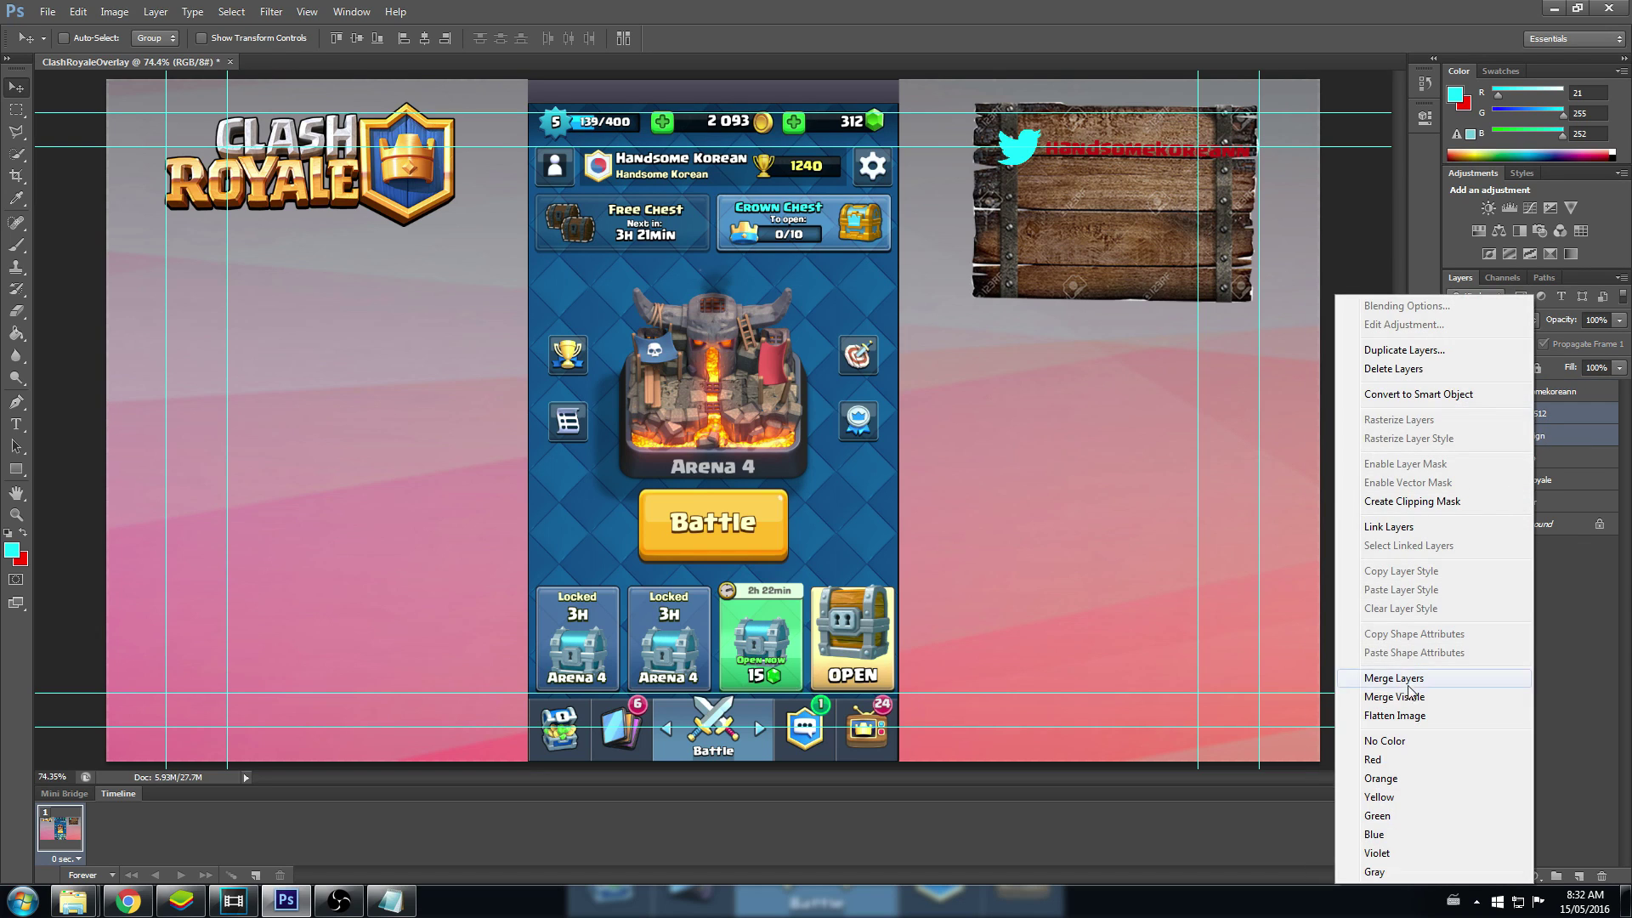
click(1415, 677)
Step: Work on selecting the username text layer together with the merged sign layer
click(1540, 397)
click(1539, 416)
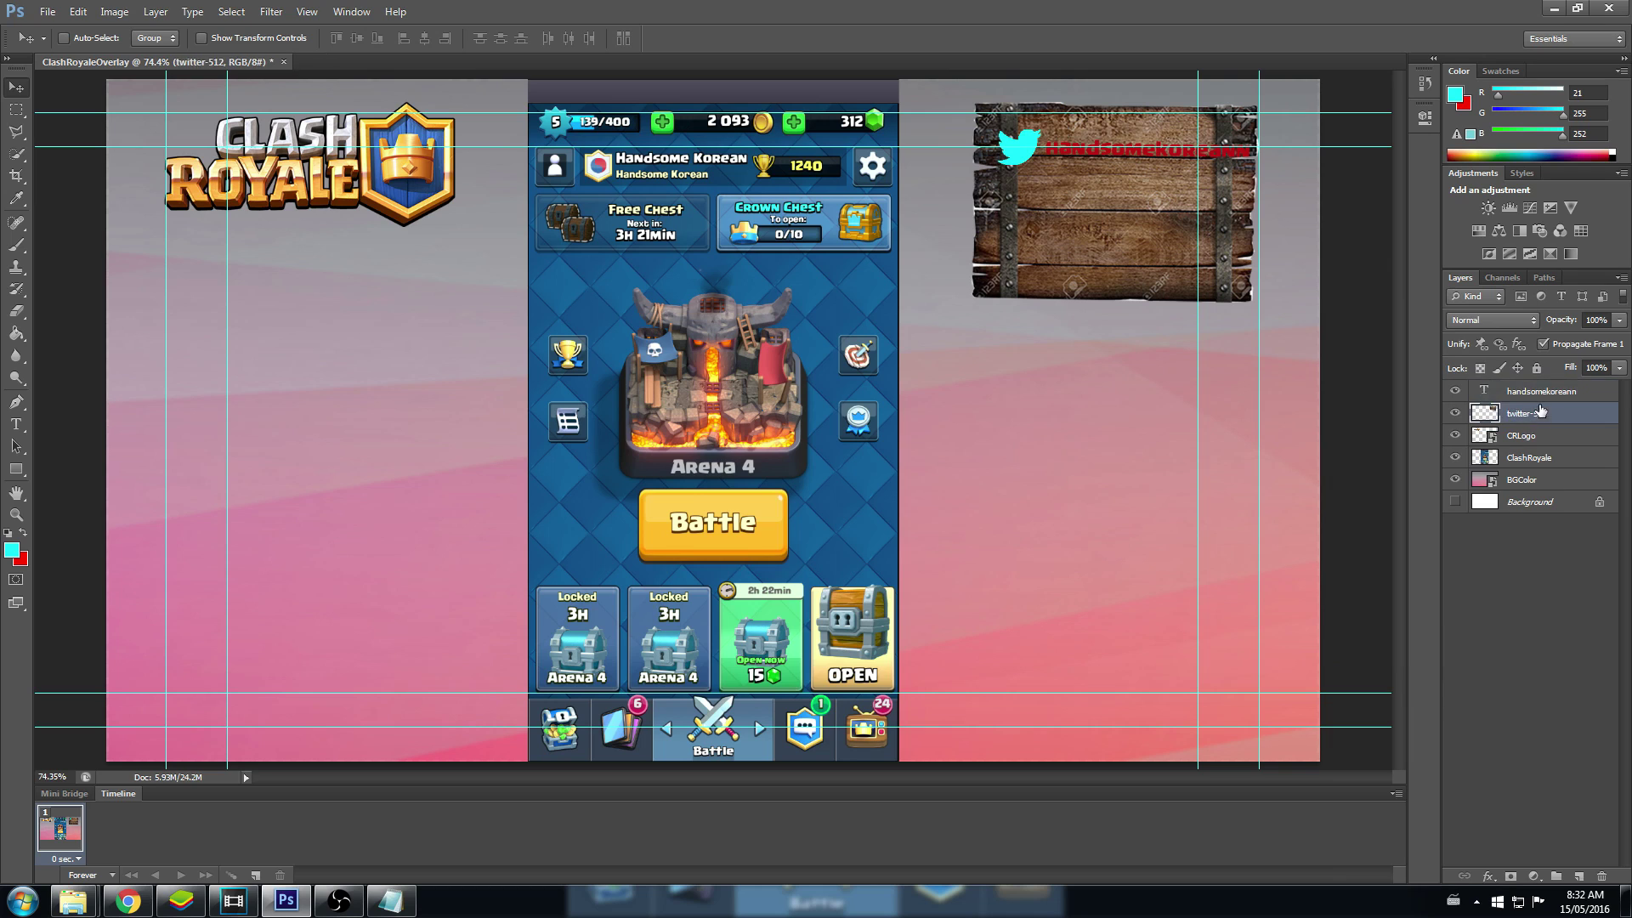
ctrl+click(1540, 395)
right_click(1539, 396)
click(1563, 538)
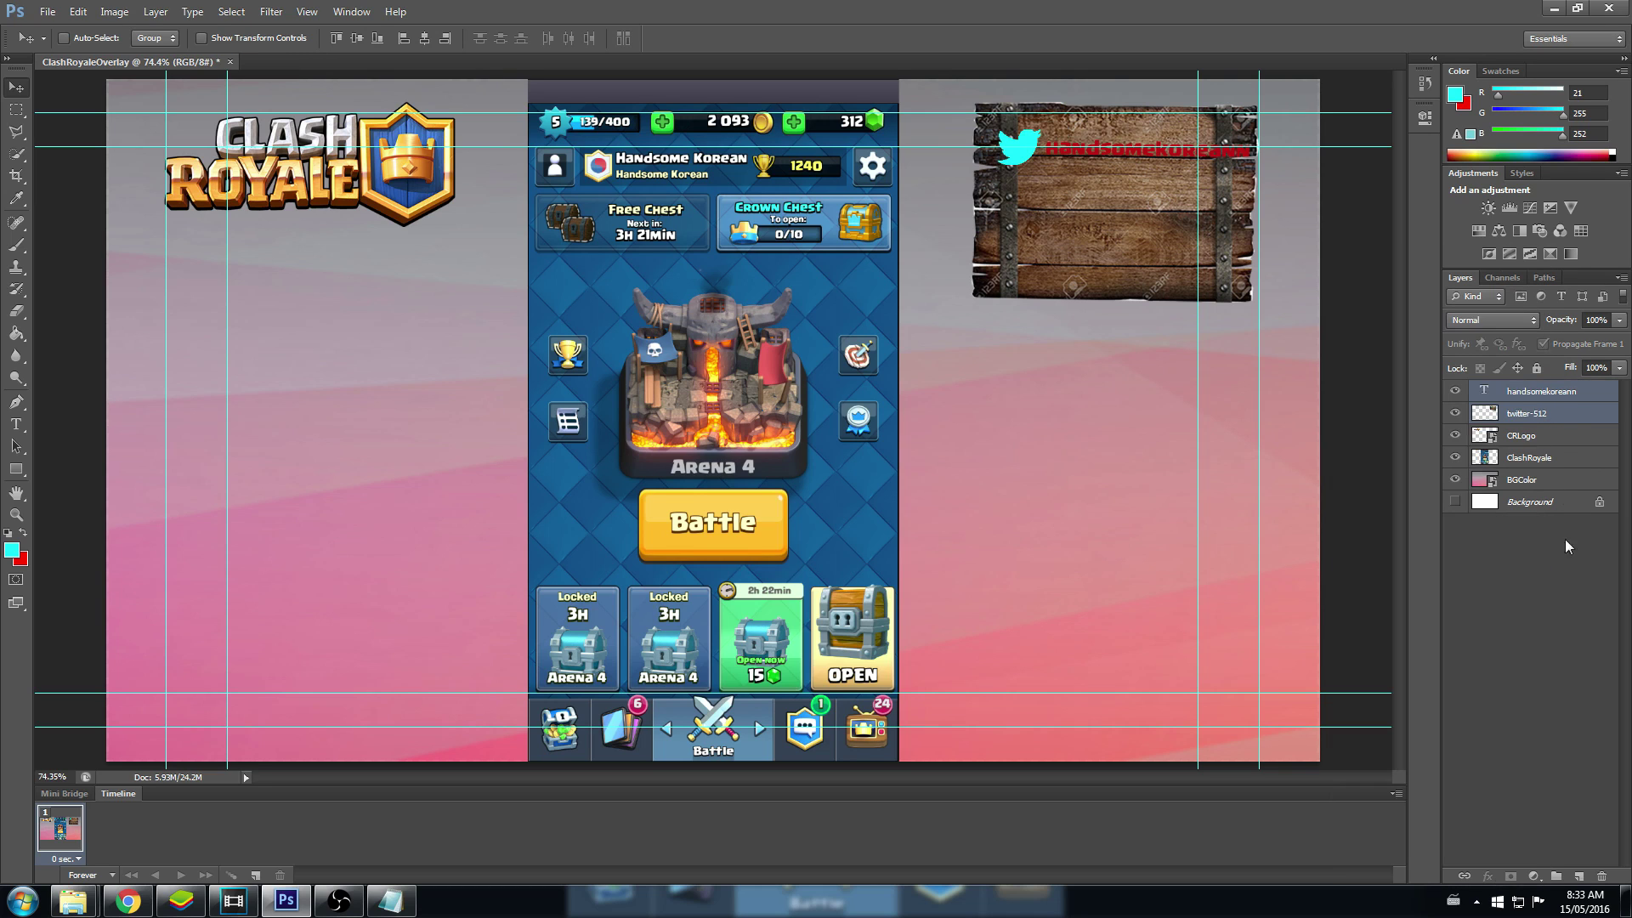
ctrl+click(1550, 396)
click(1550, 395)
right_click(1545, 396)
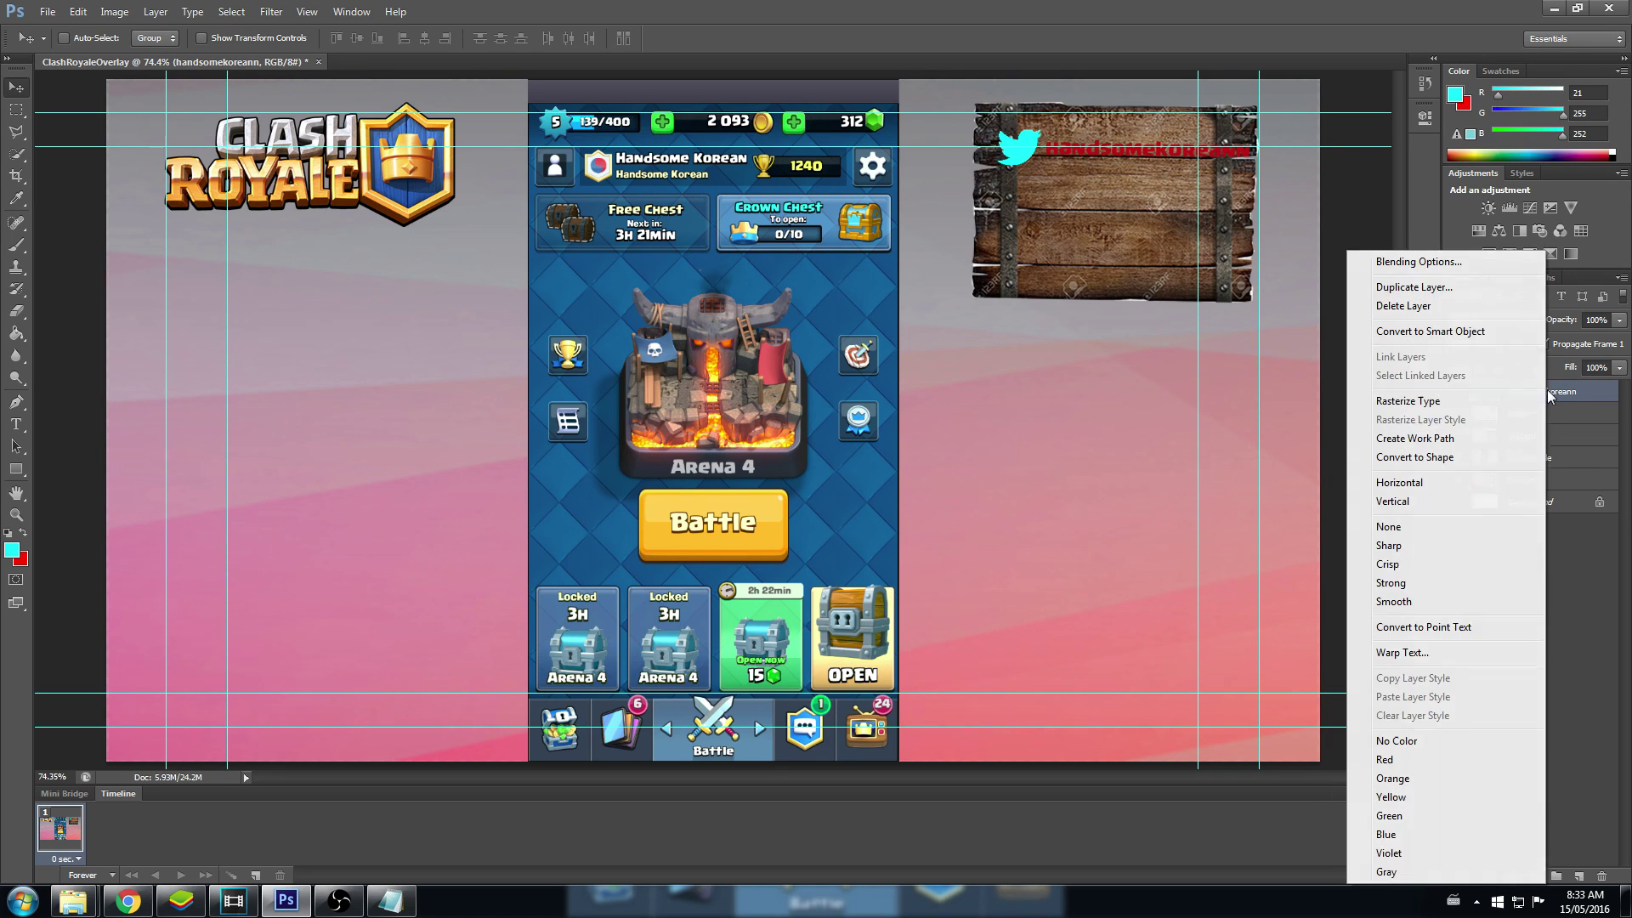
click(1559, 414)
click(1559, 413)
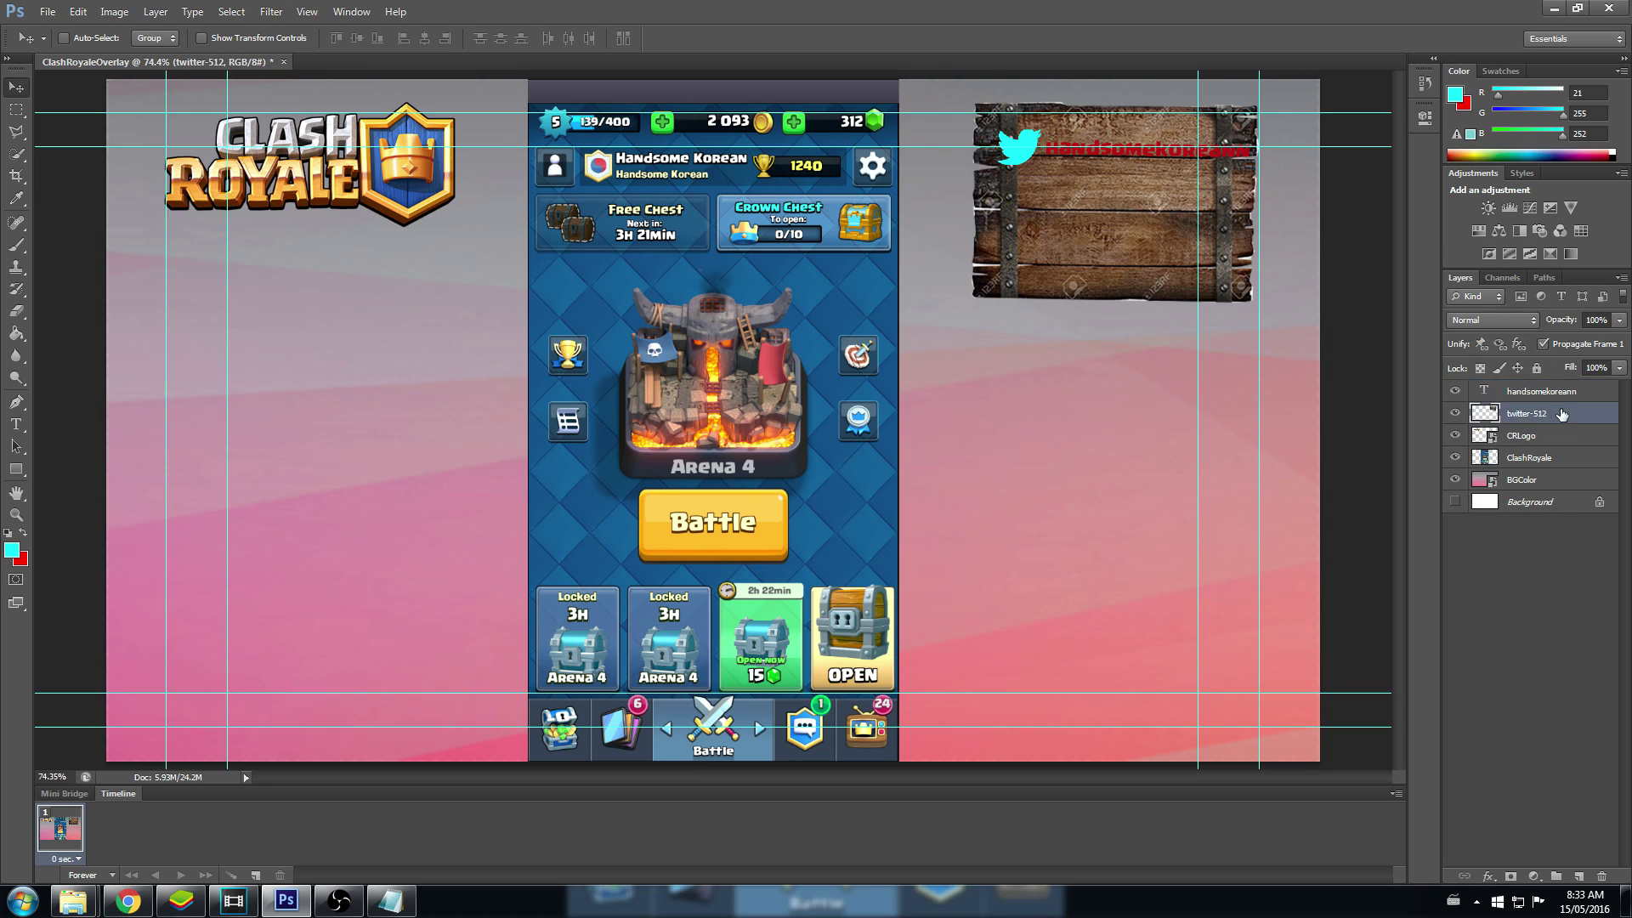
right_click(1558, 414)
key(Escape)
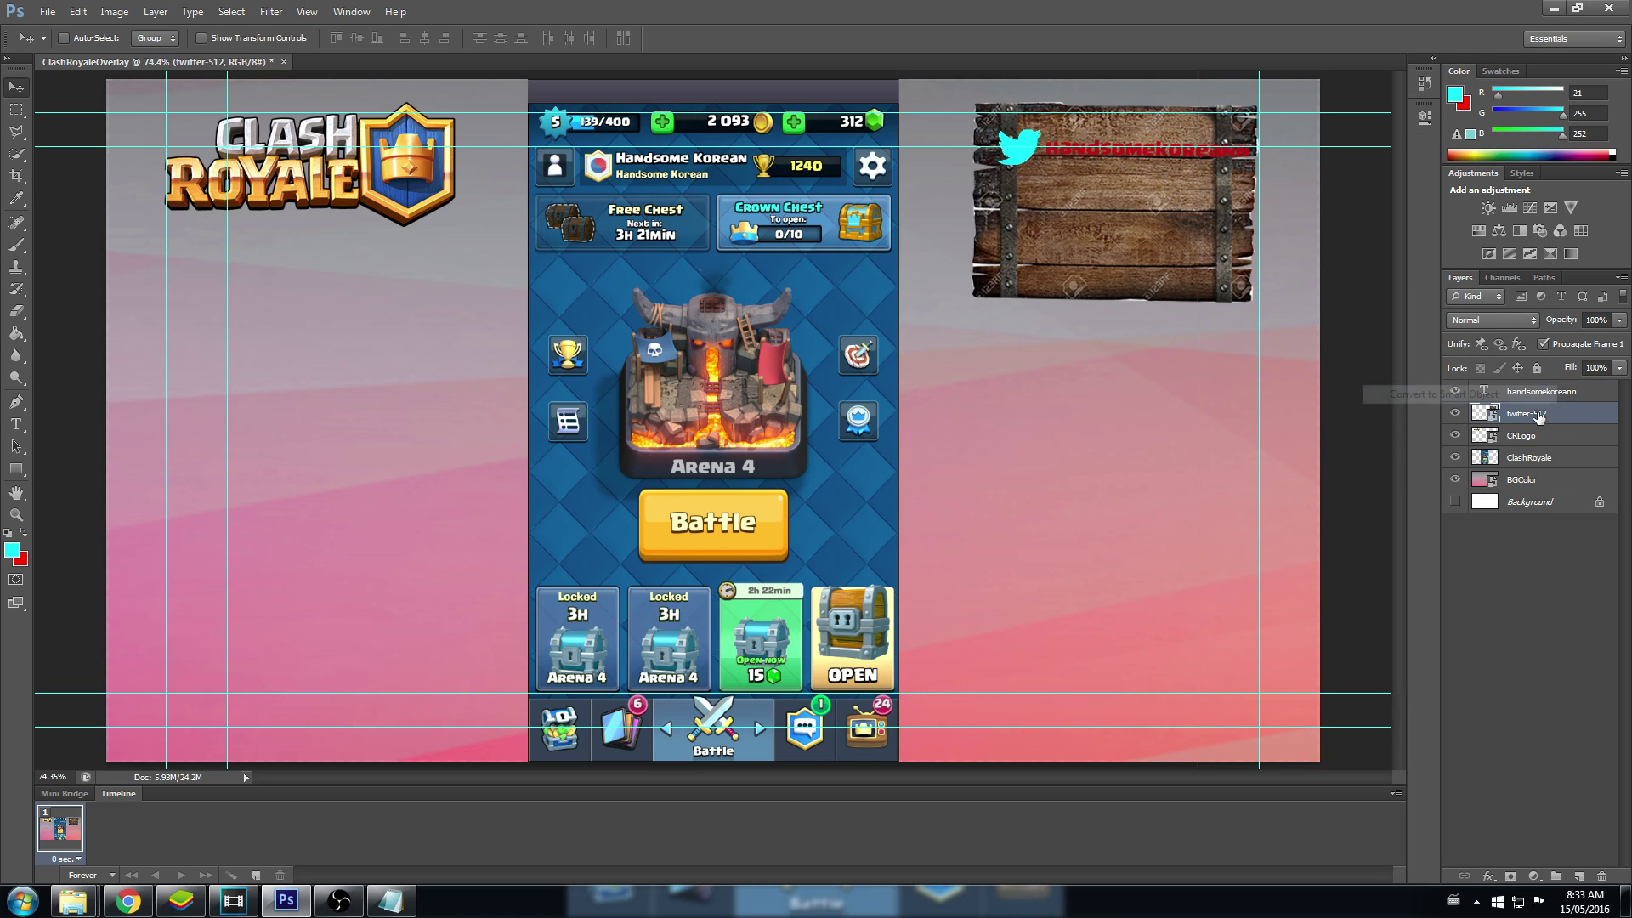
ctrl+click(1551, 394)
right_click(1553, 396)
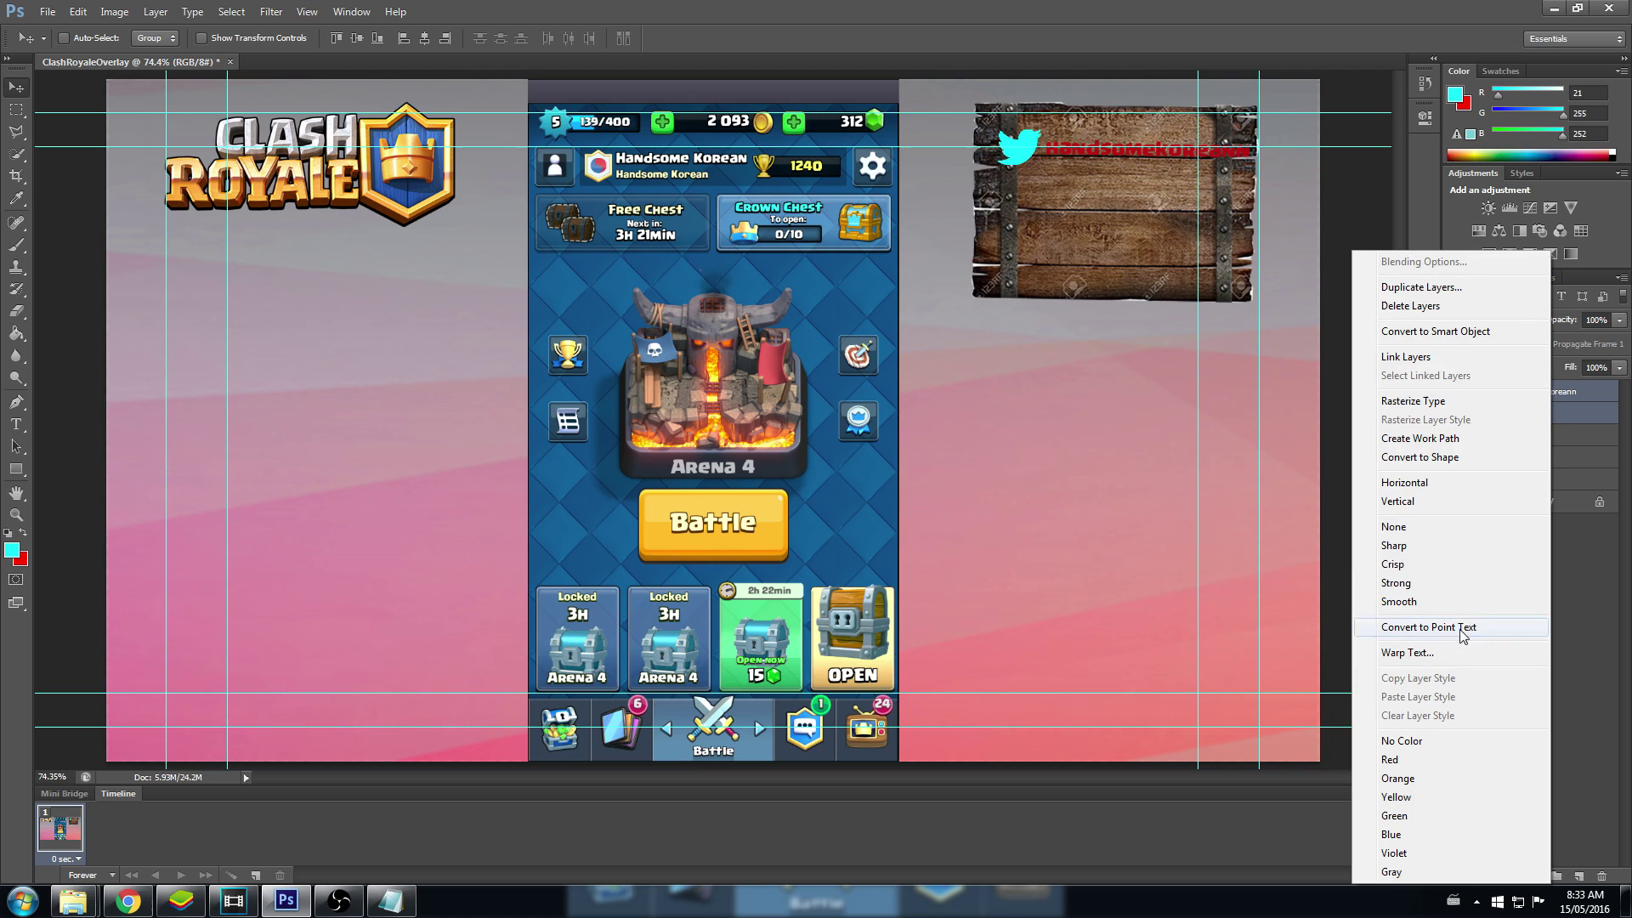
key(Escape)
Step: Merge the username text layer into the sign layer
click(1545, 436)
click(1540, 392)
ctrl+click(1540, 414)
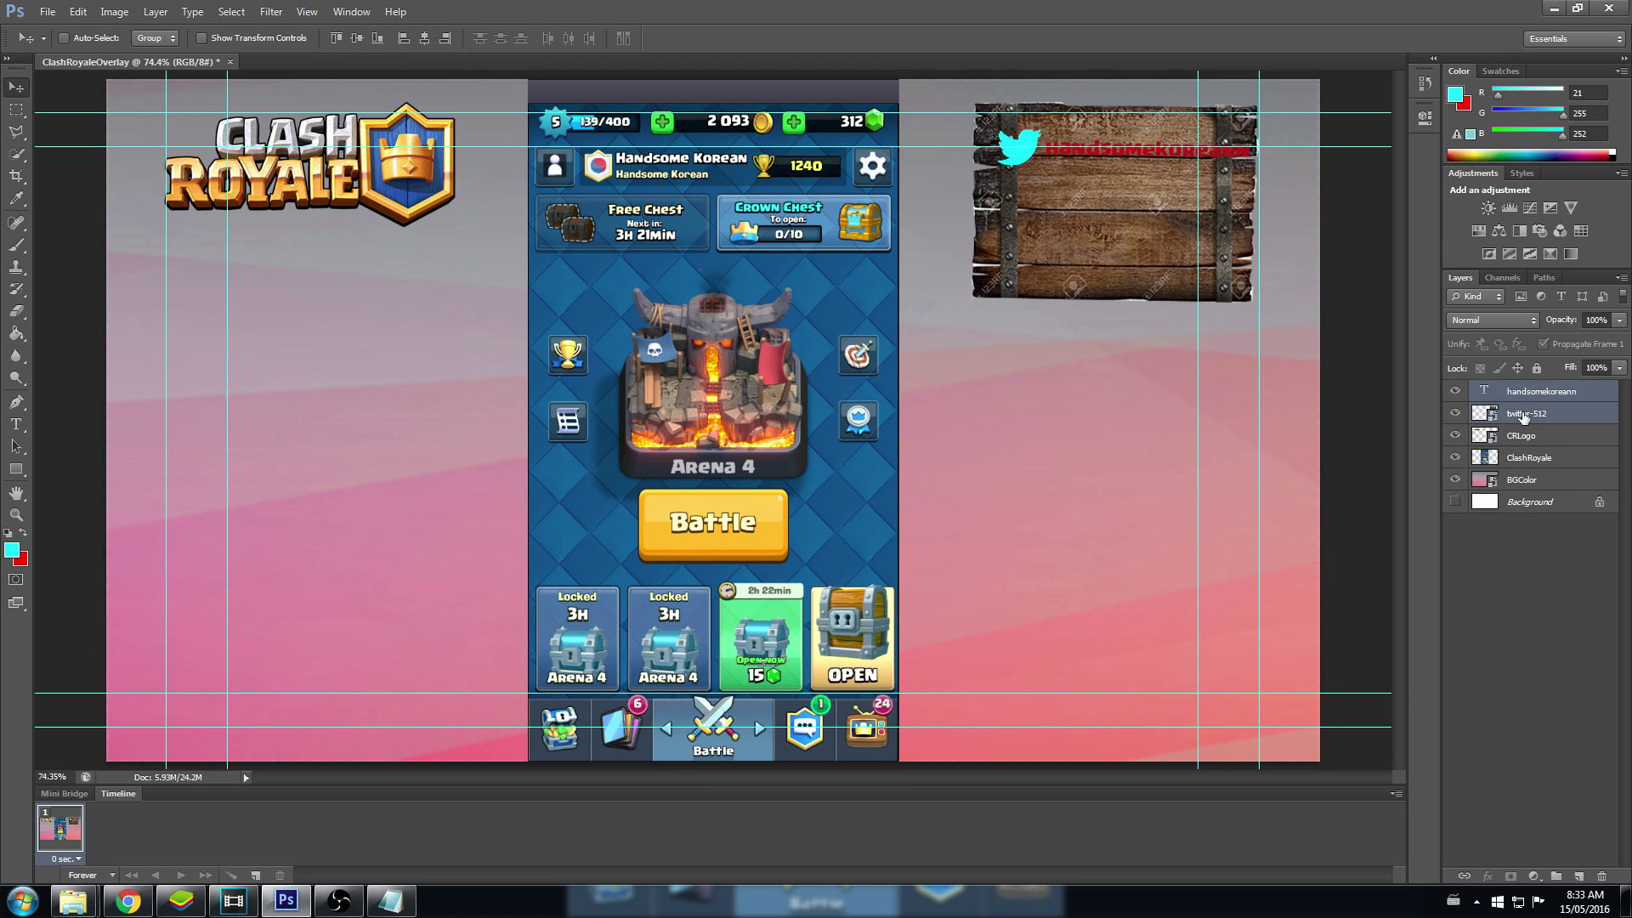
right_click(1523, 415)
click(1381, 677)
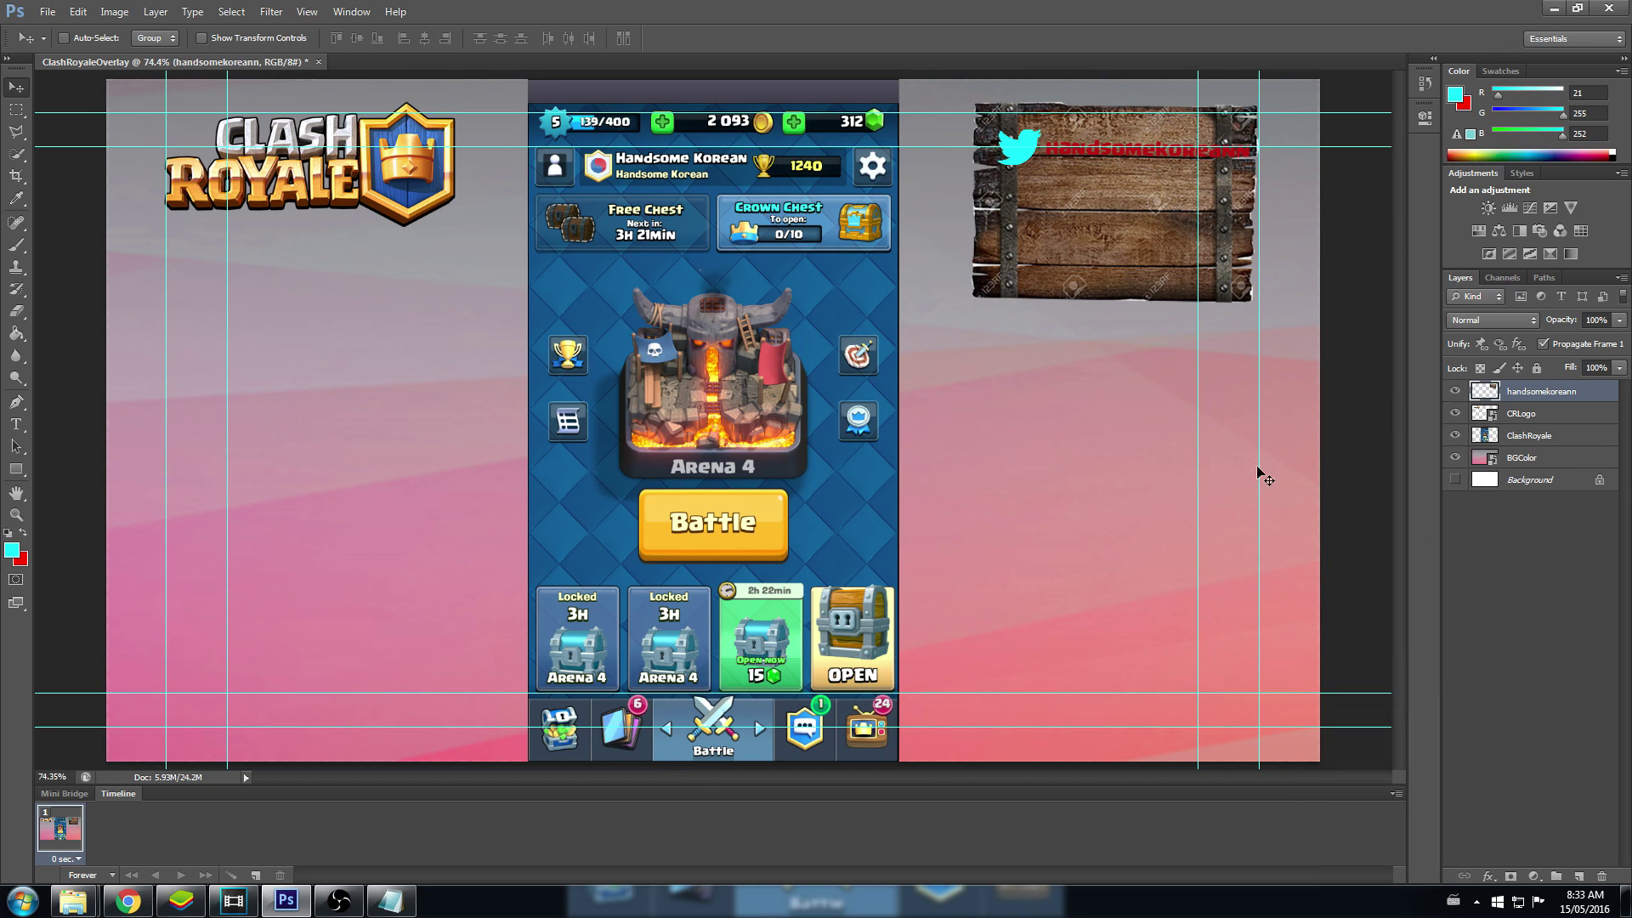
Step: Nudge the combined Twitter sign into place and toggle its visibility to check it
mouse_move(1110, 303)
mouse_down()
mouse_move(1026, 370)
mouse_move(1129, 301)
mouse_up()
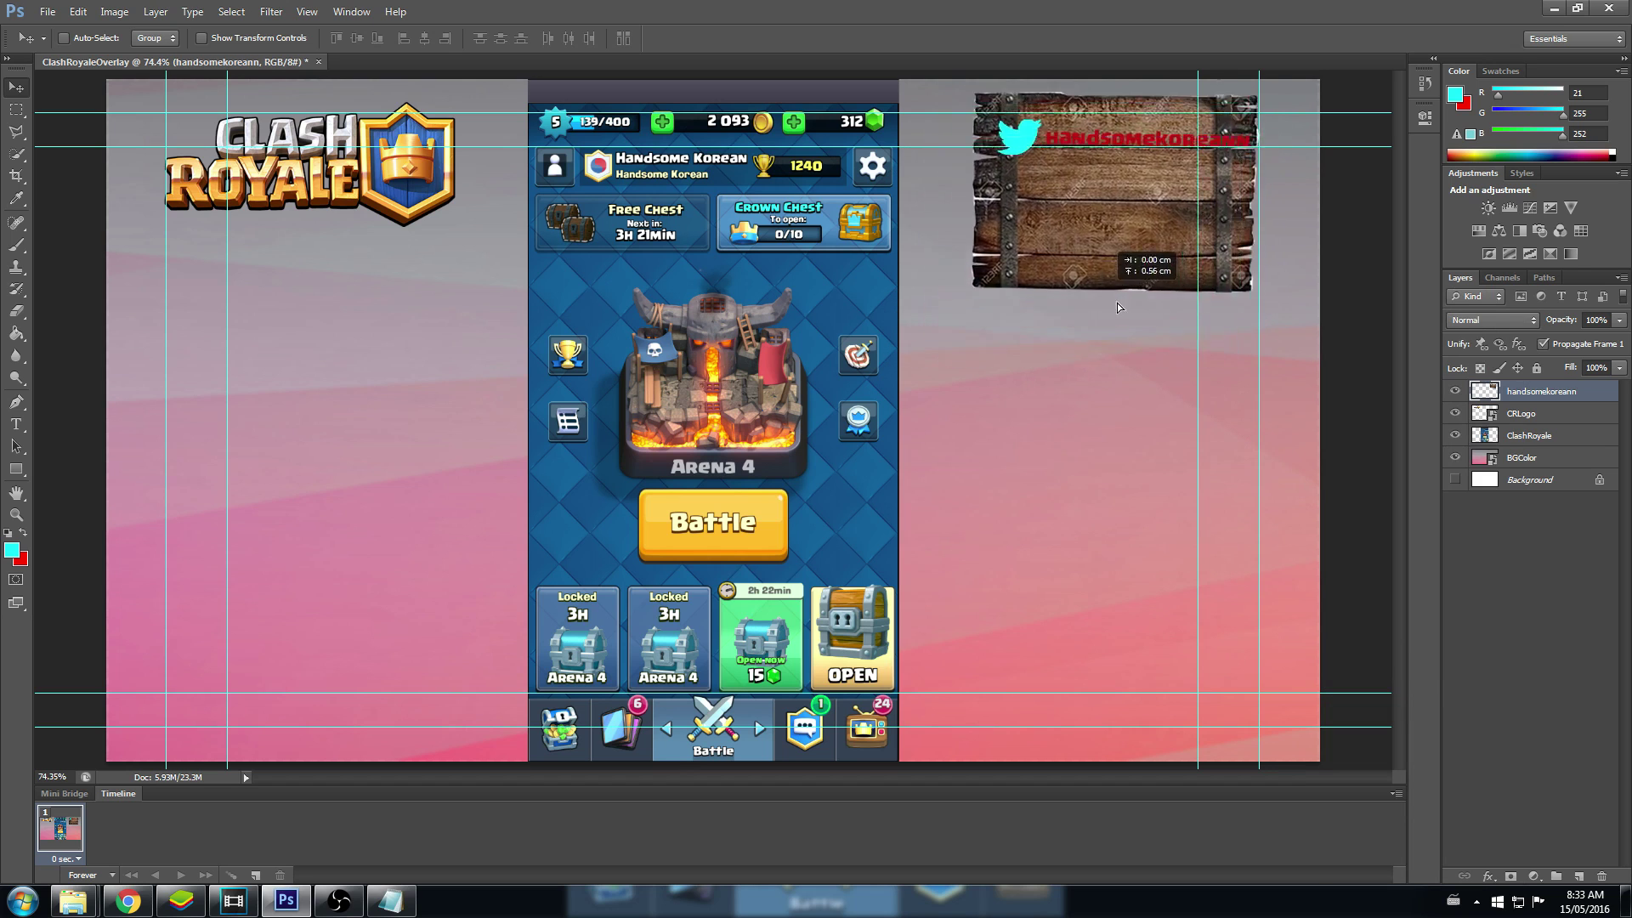
drag(1118, 307, 1182, 306)
click(1455, 393)
click(1455, 390)
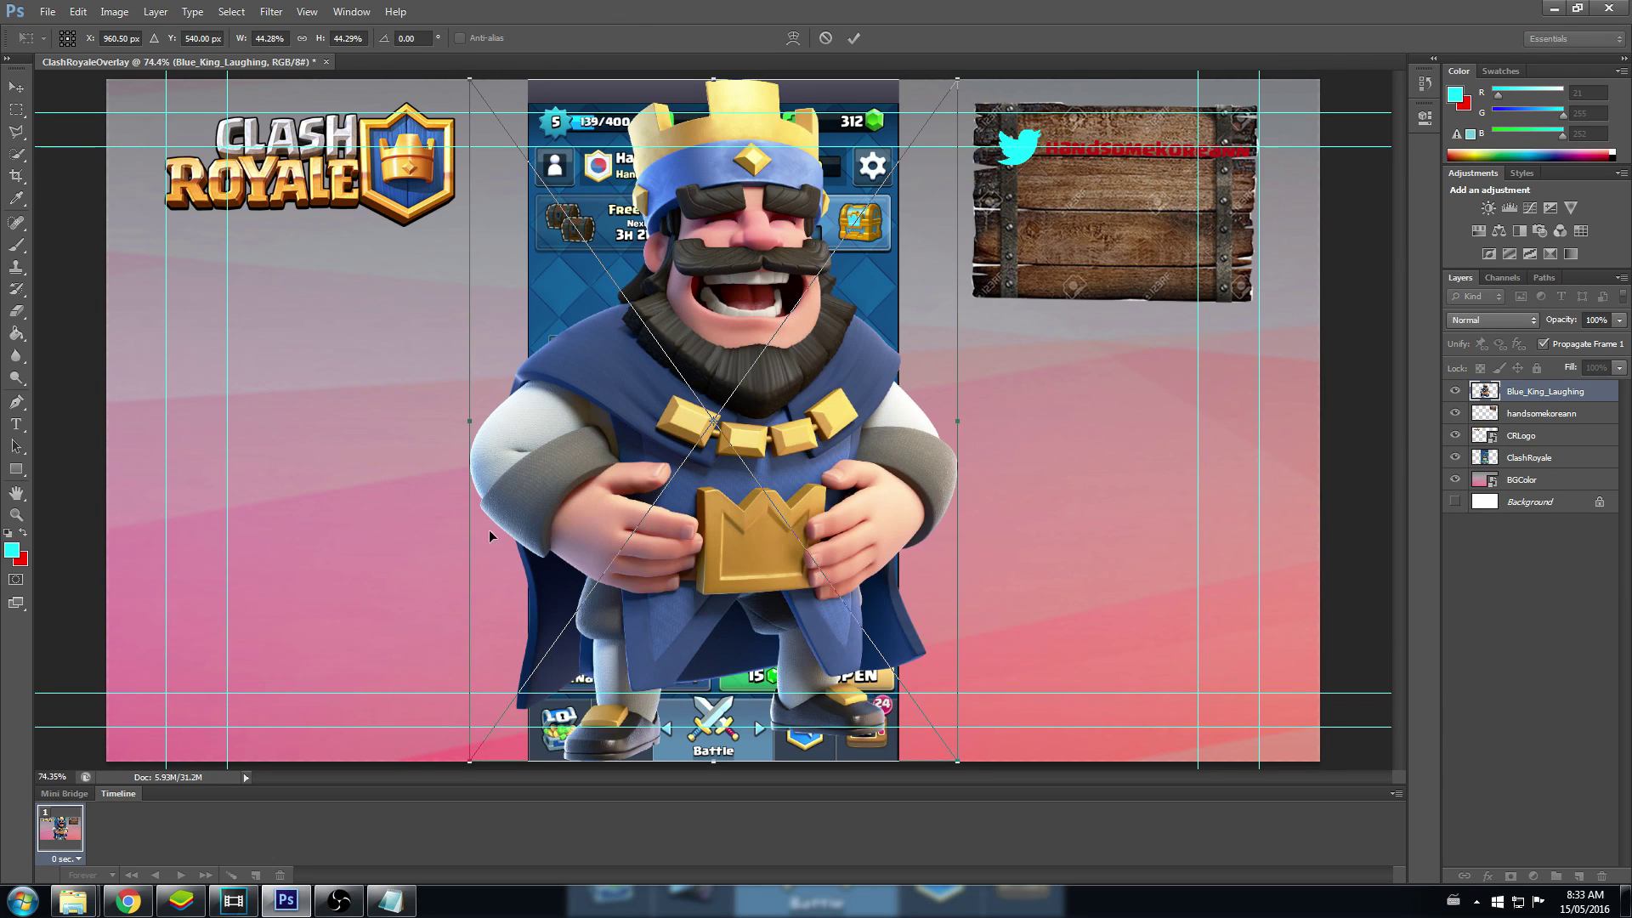
Step: Shrink the Blue_King_Laughing image to 26.69% and move it left beneath the Clash Royale logo
drag(668, 508, 411, 491)
drag(692, 745, 407, 532)
drag(334, 331, 290, 522)
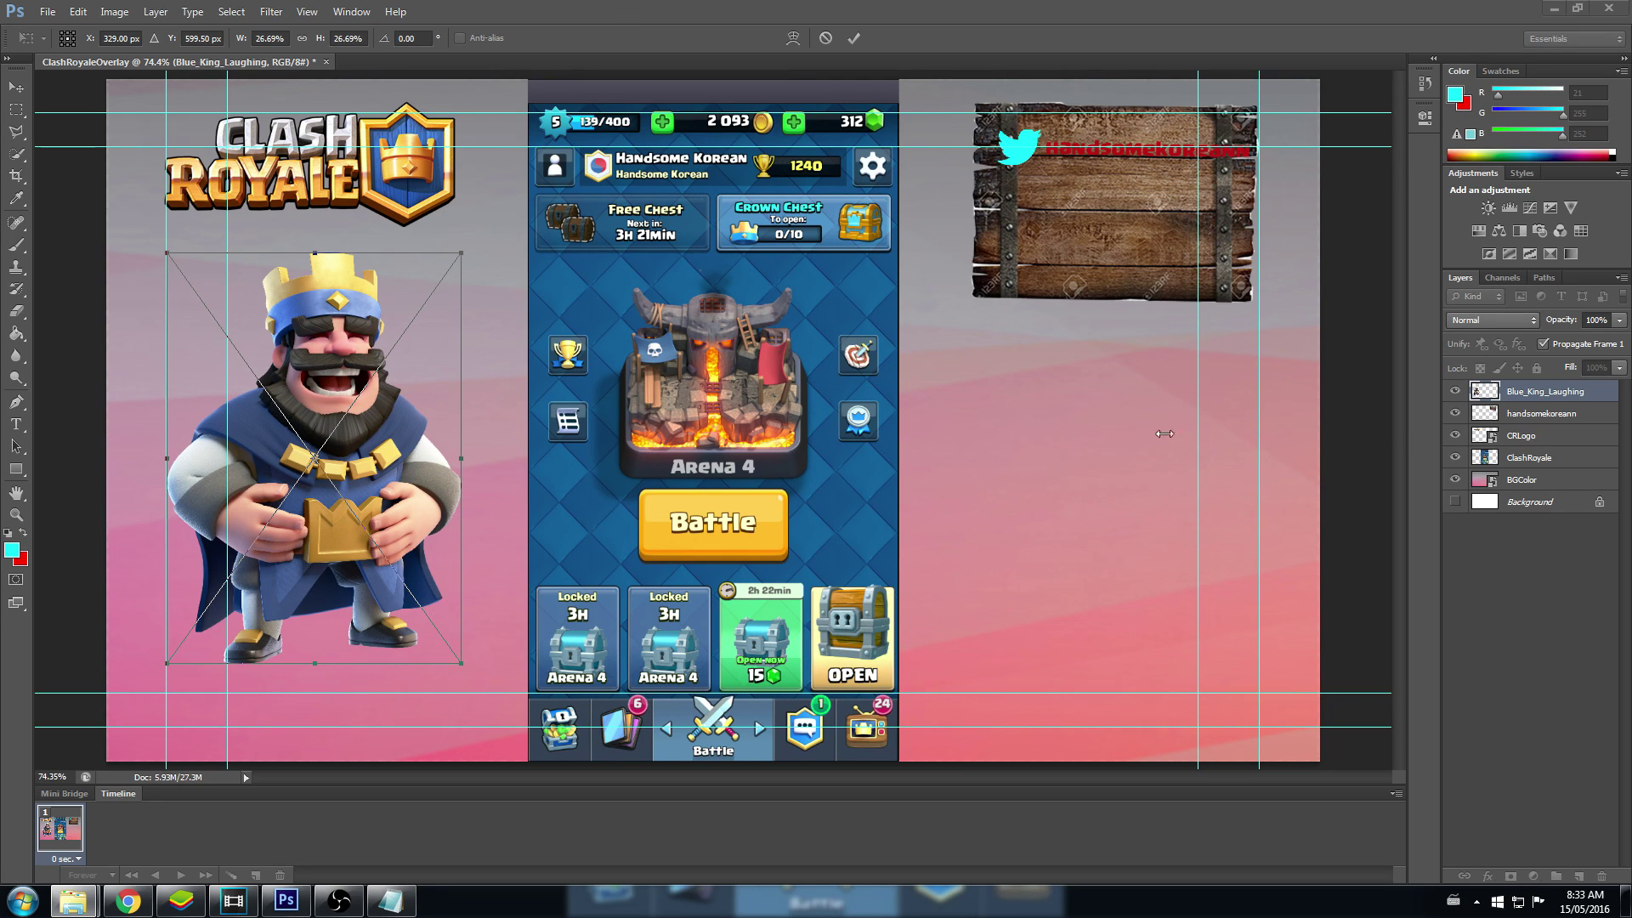
Step: Commit the Blue King, then flip Golem_info horizontally, enlarge it and move it right
right_click(406, 392)
click(429, 401)
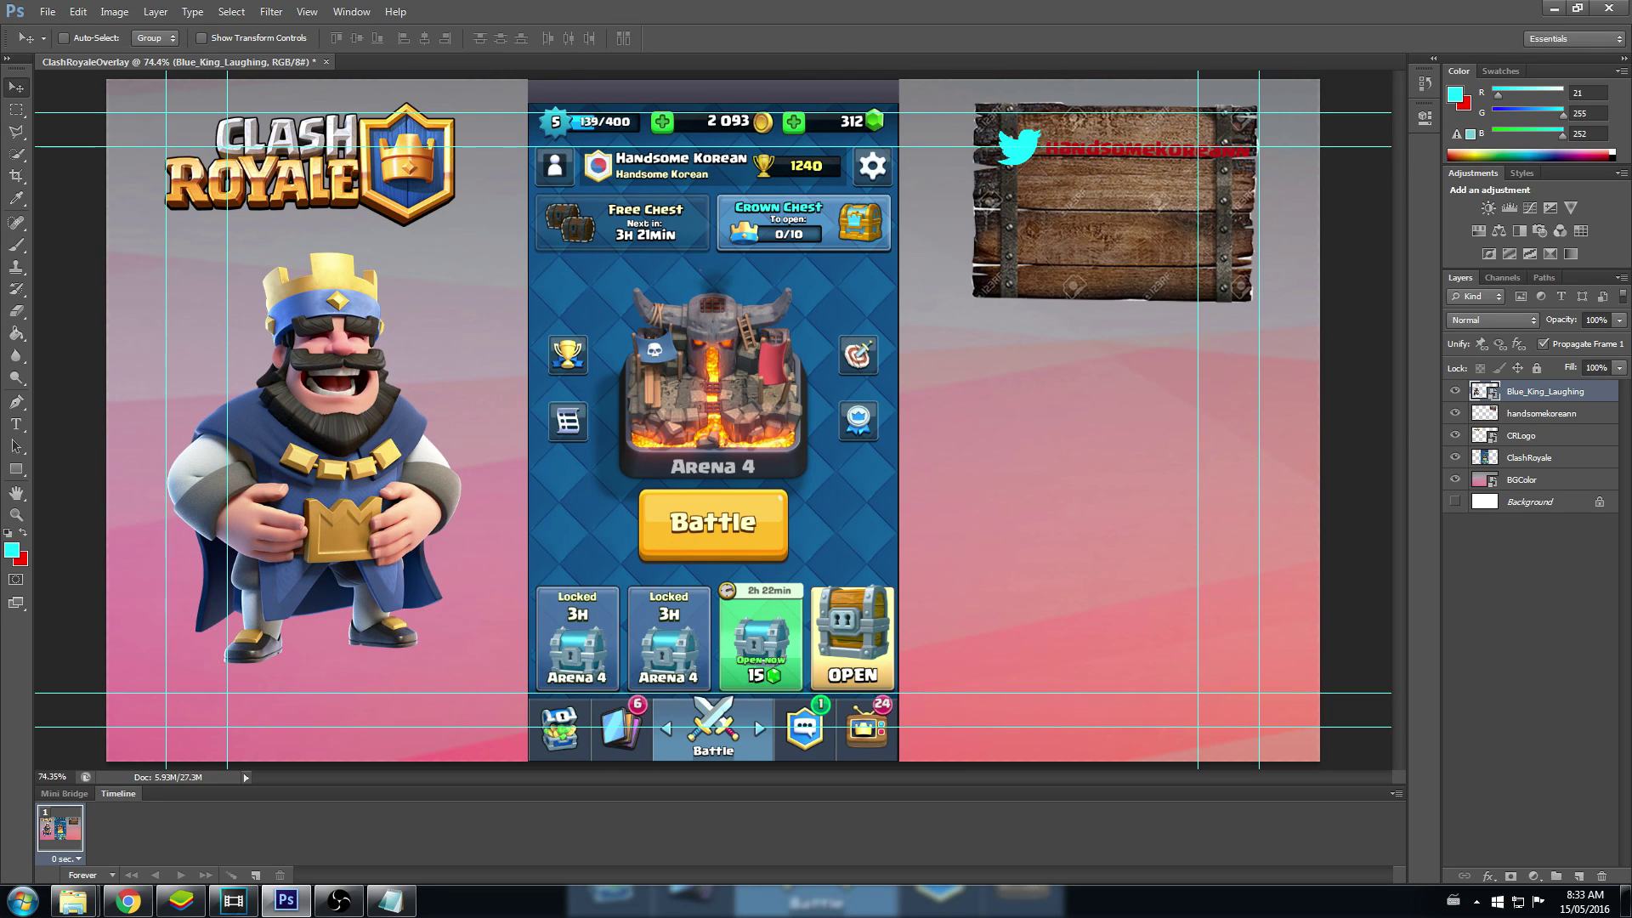
right_click(738, 448)
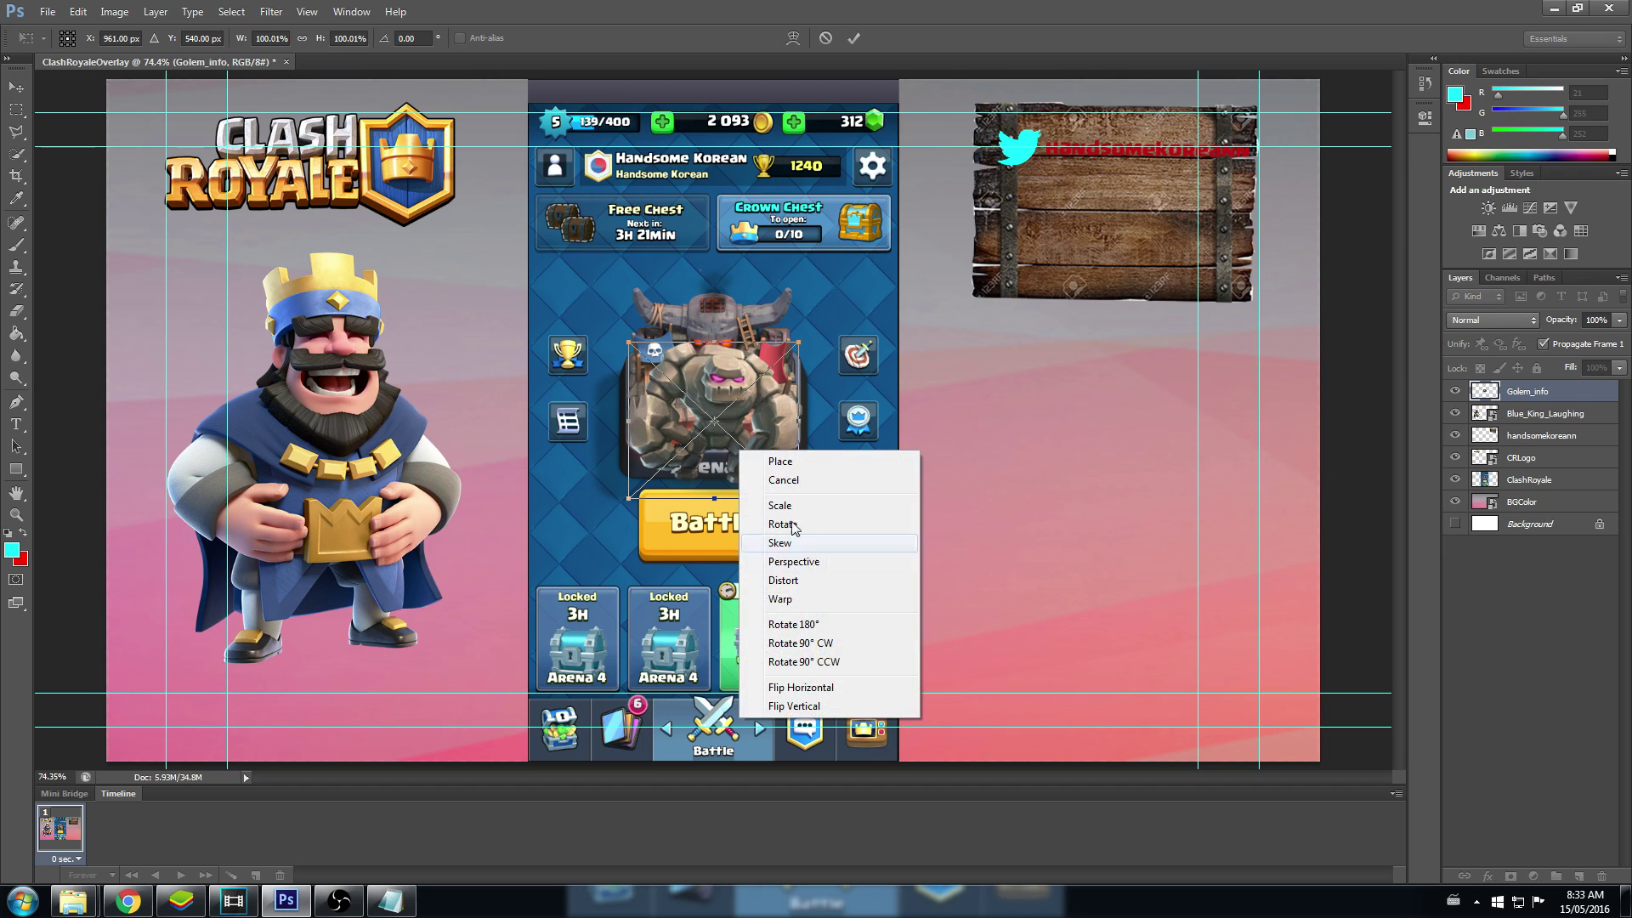
click(794, 689)
drag(799, 497, 1059, 740)
right_click(915, 504)
key(Return)
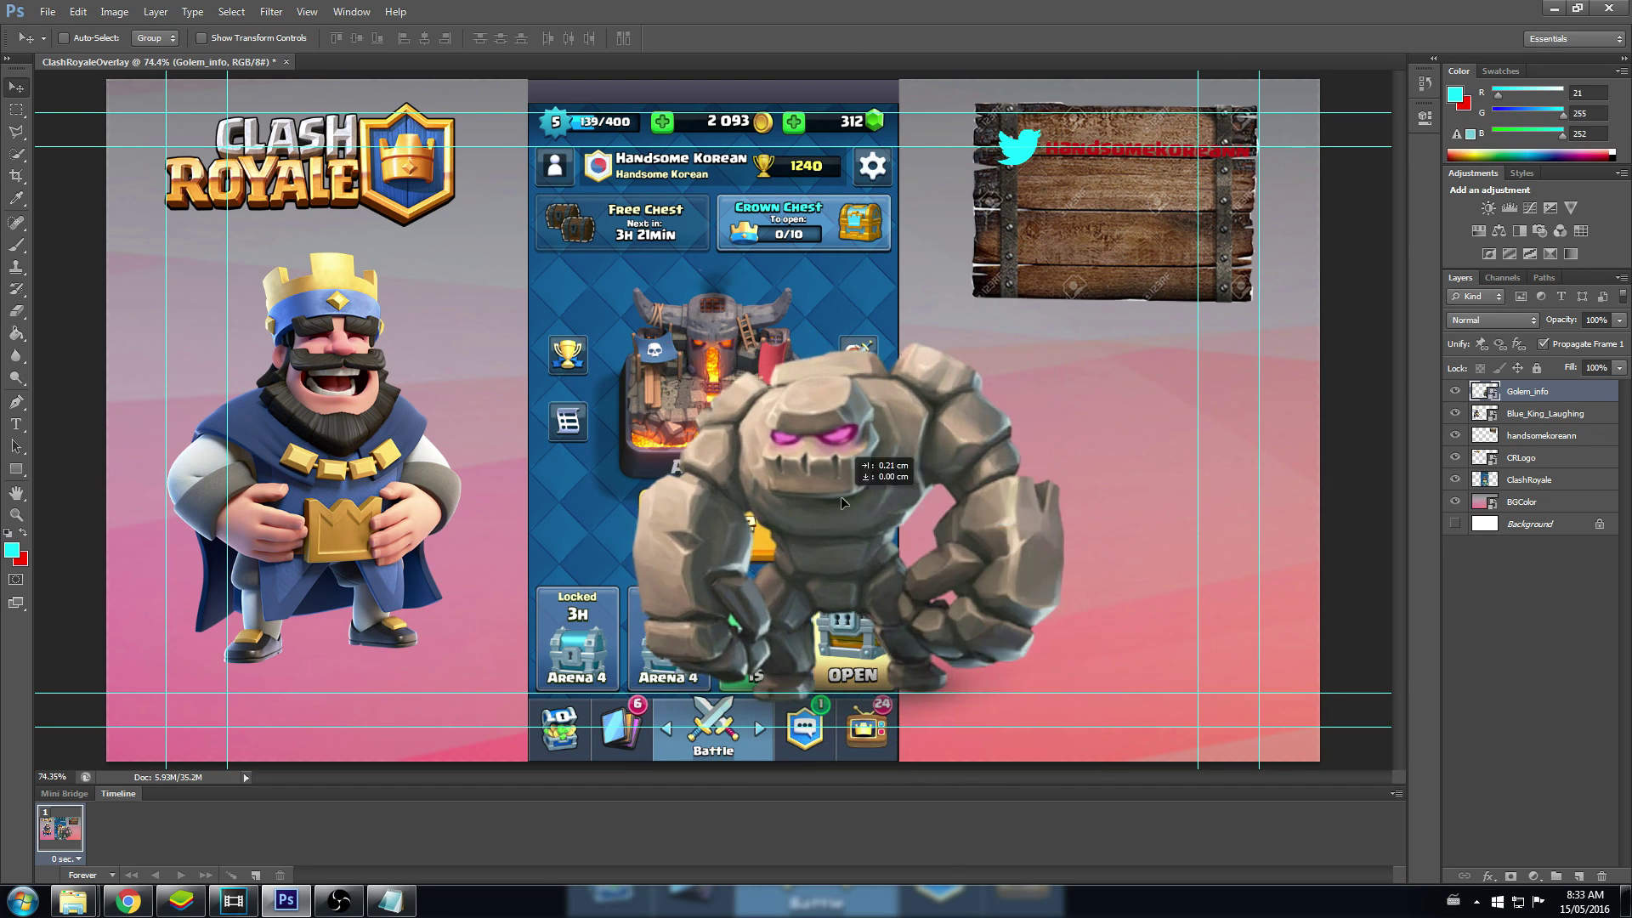
drag(833, 494, 1064, 492)
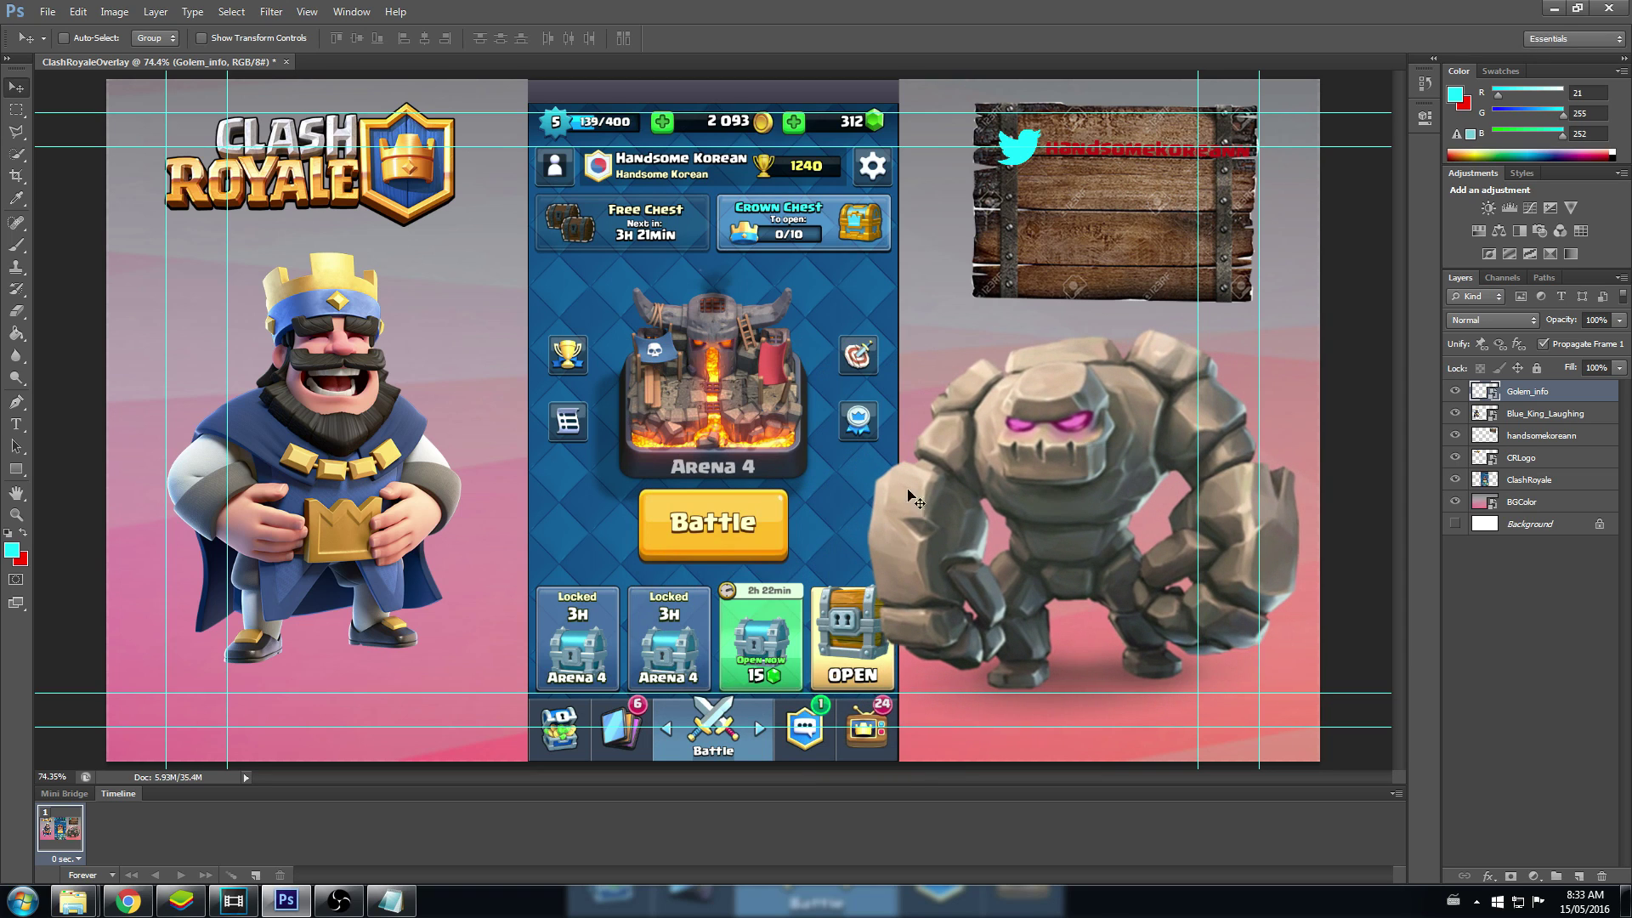
drag(1023, 545, 1025, 546)
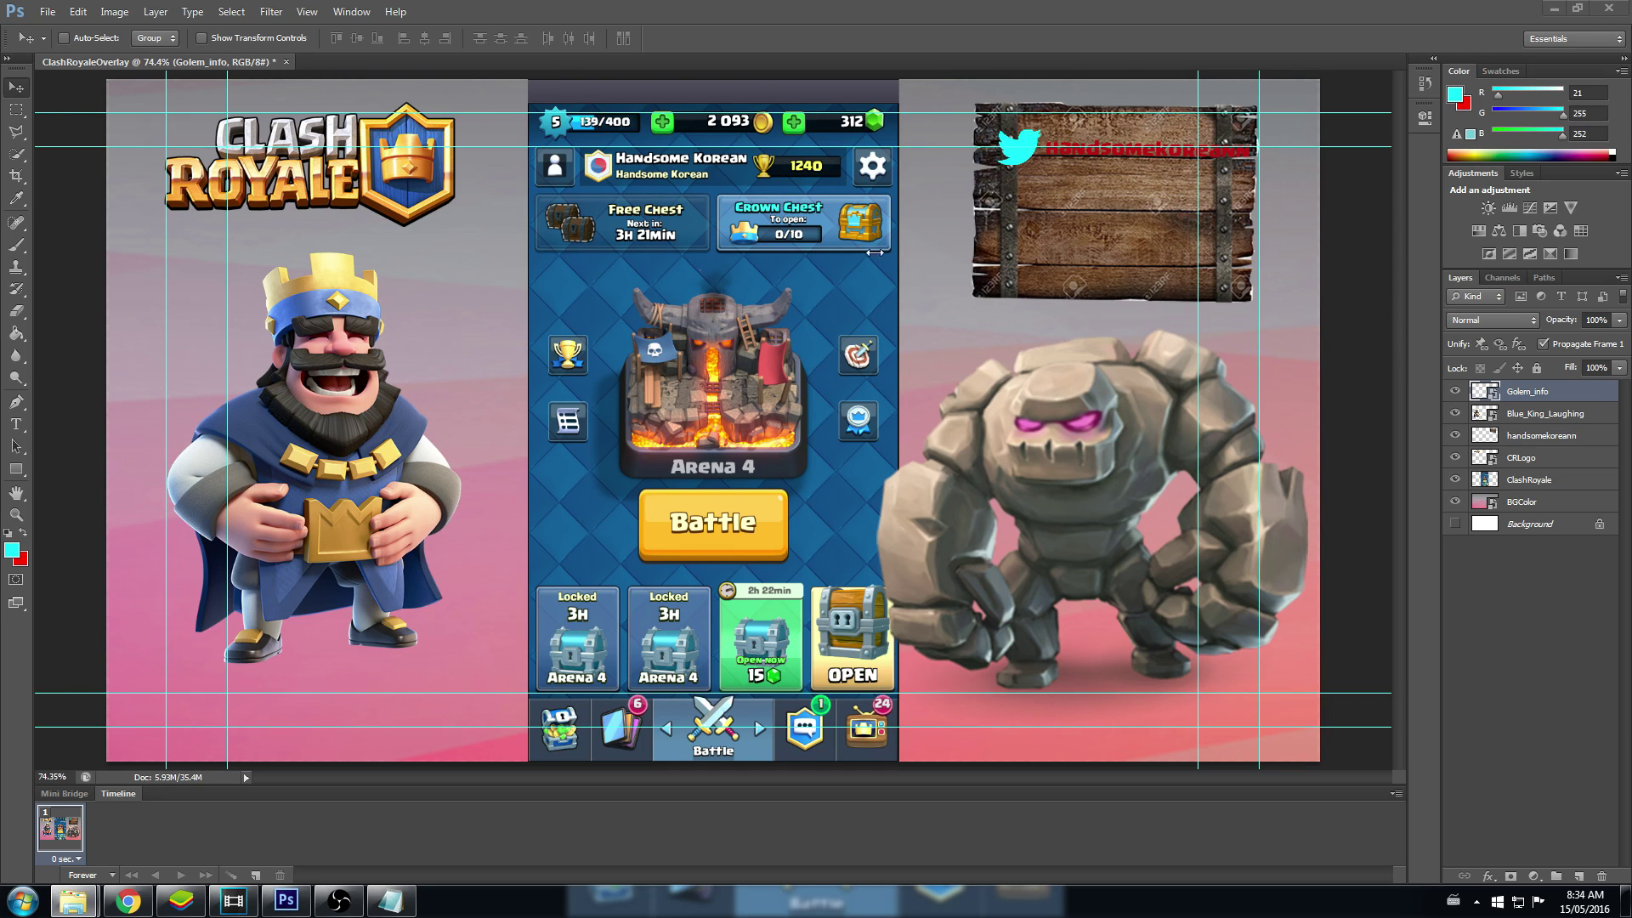
click(47, 12)
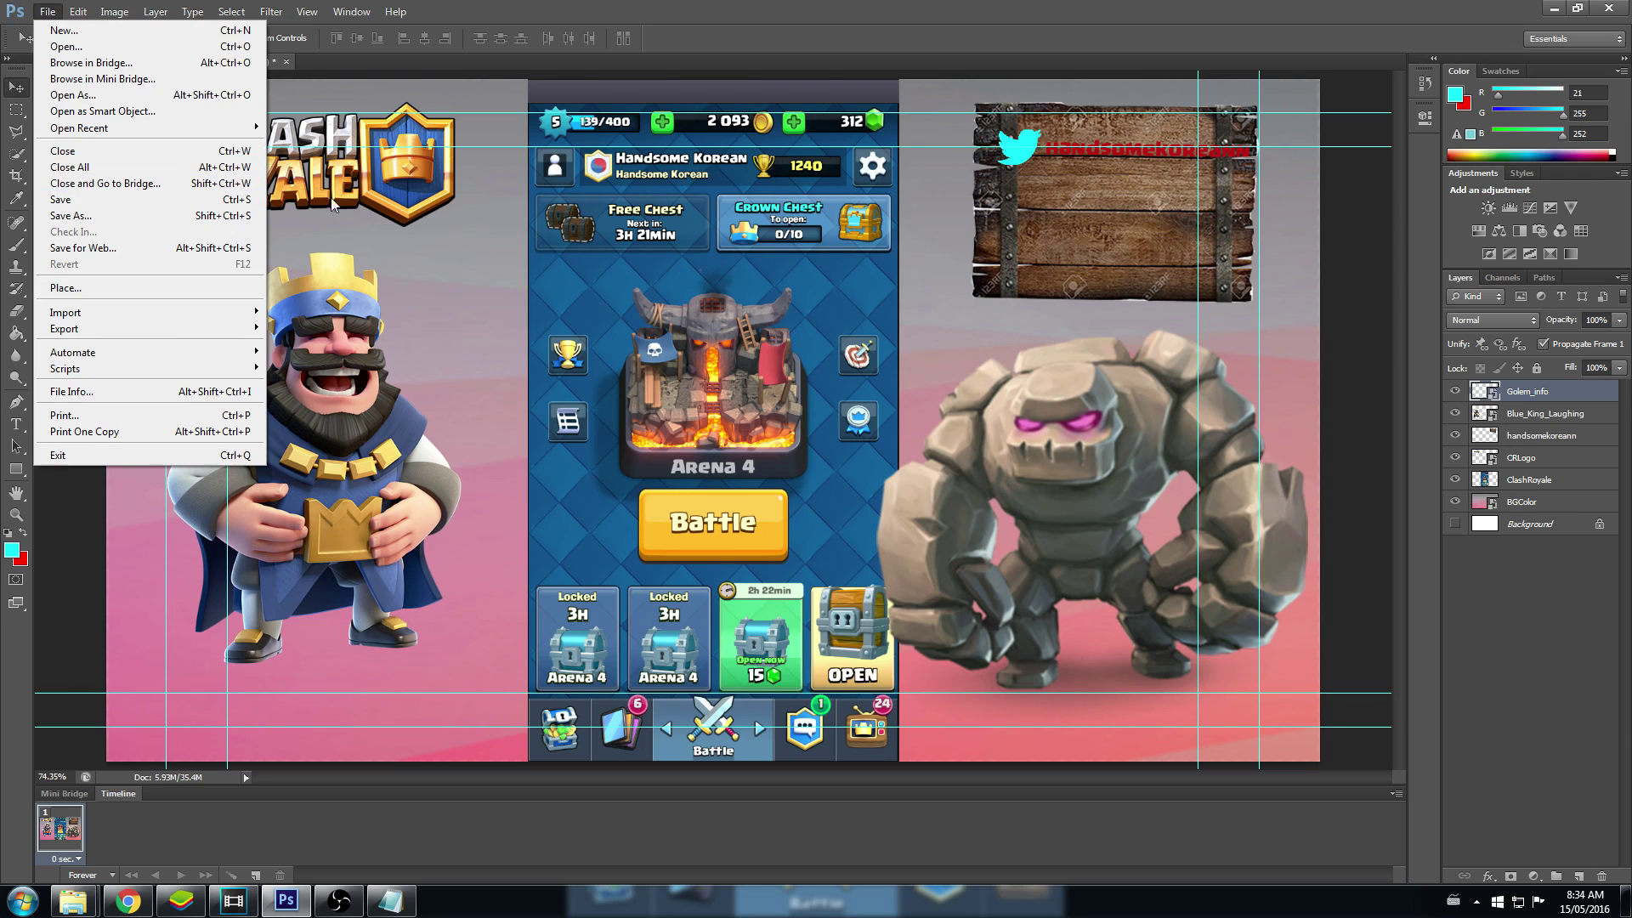
click(1524, 589)
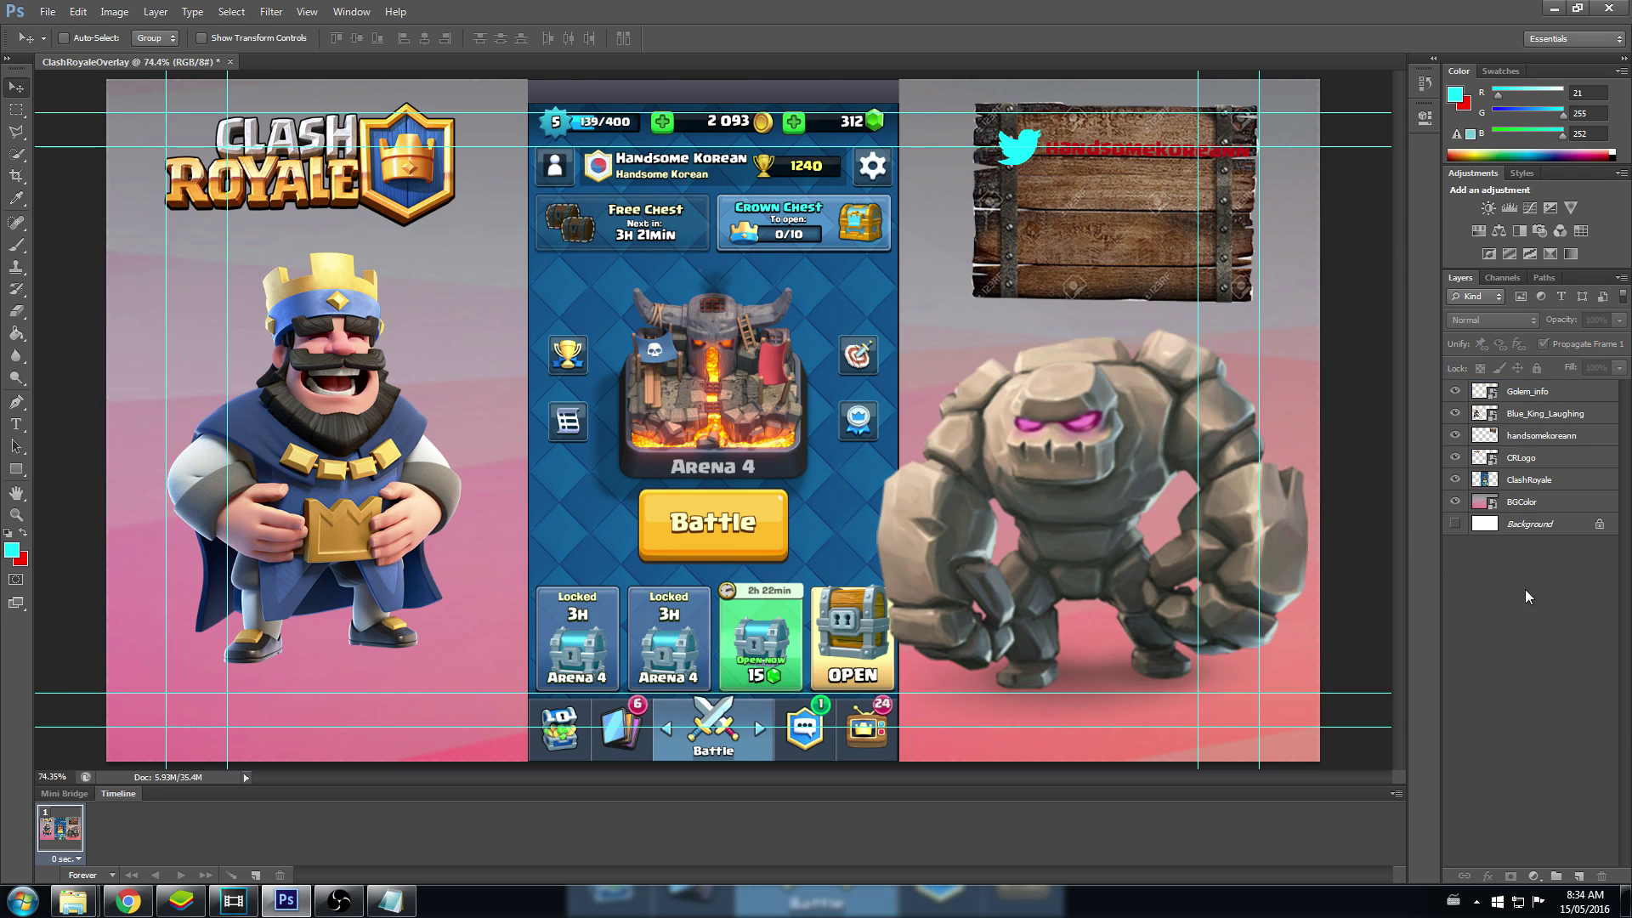
click(1453, 481)
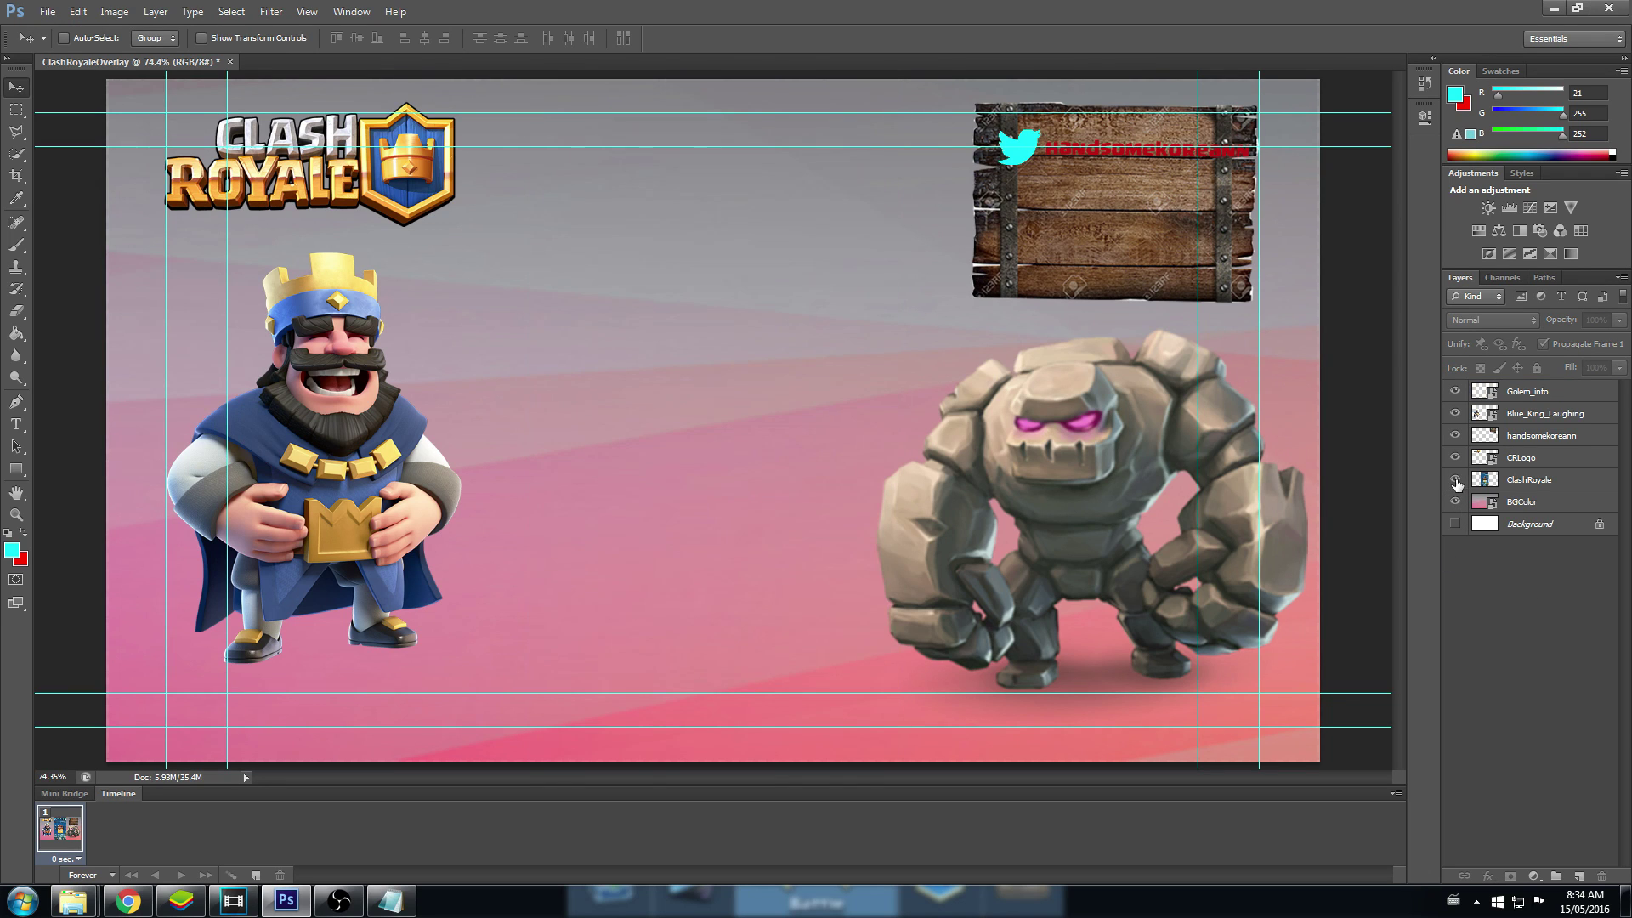
click(1454, 481)
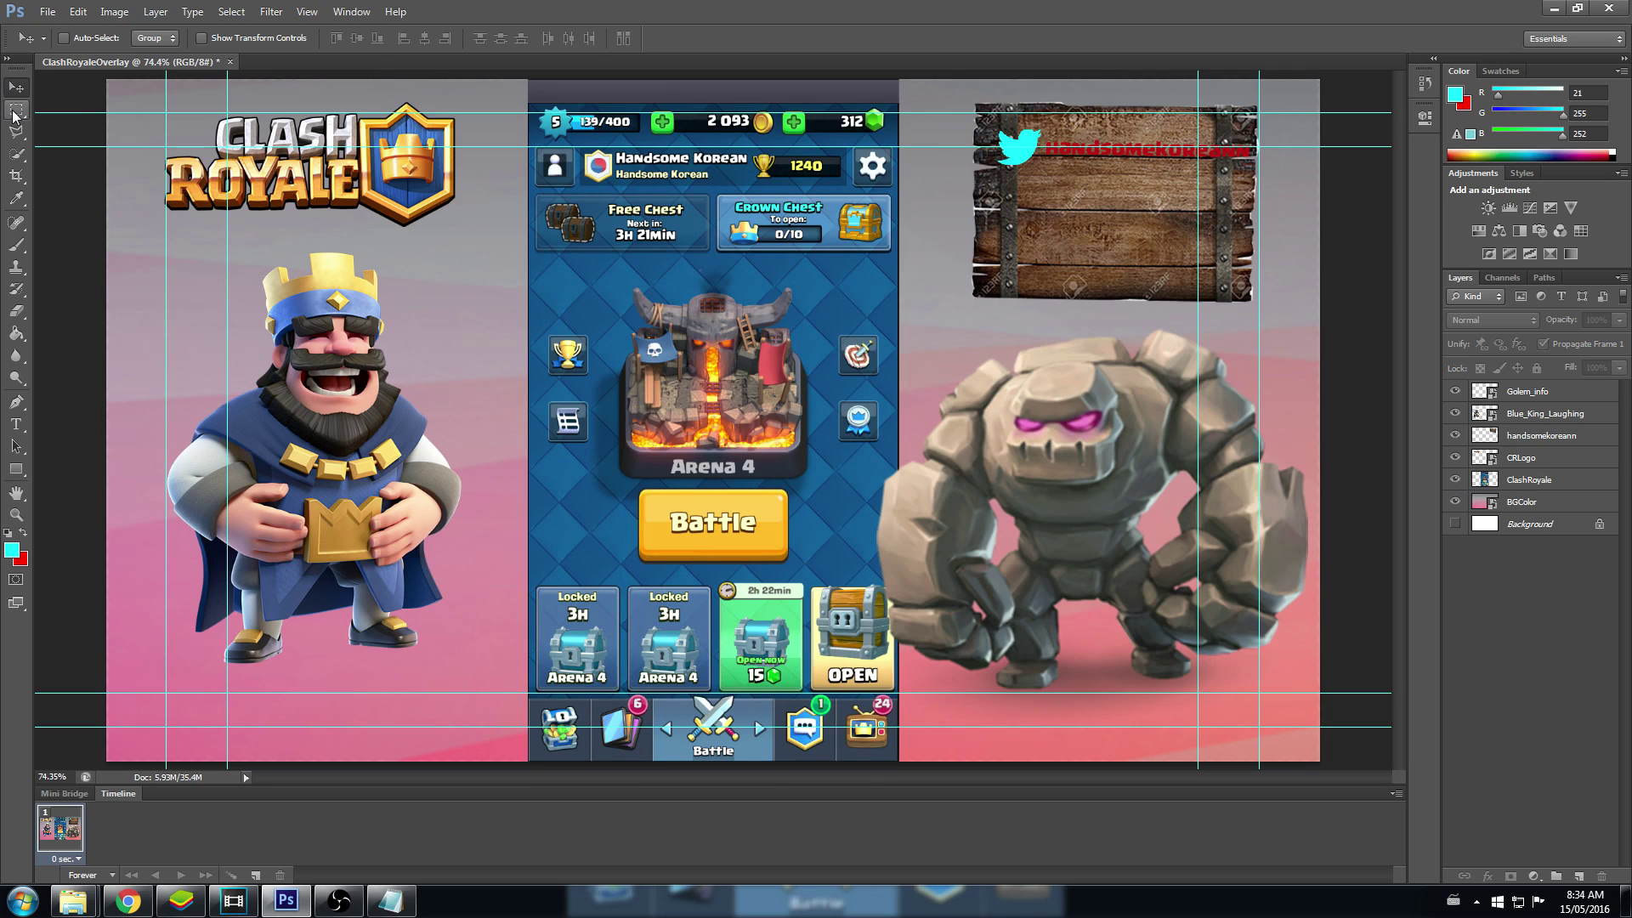
click(1573, 481)
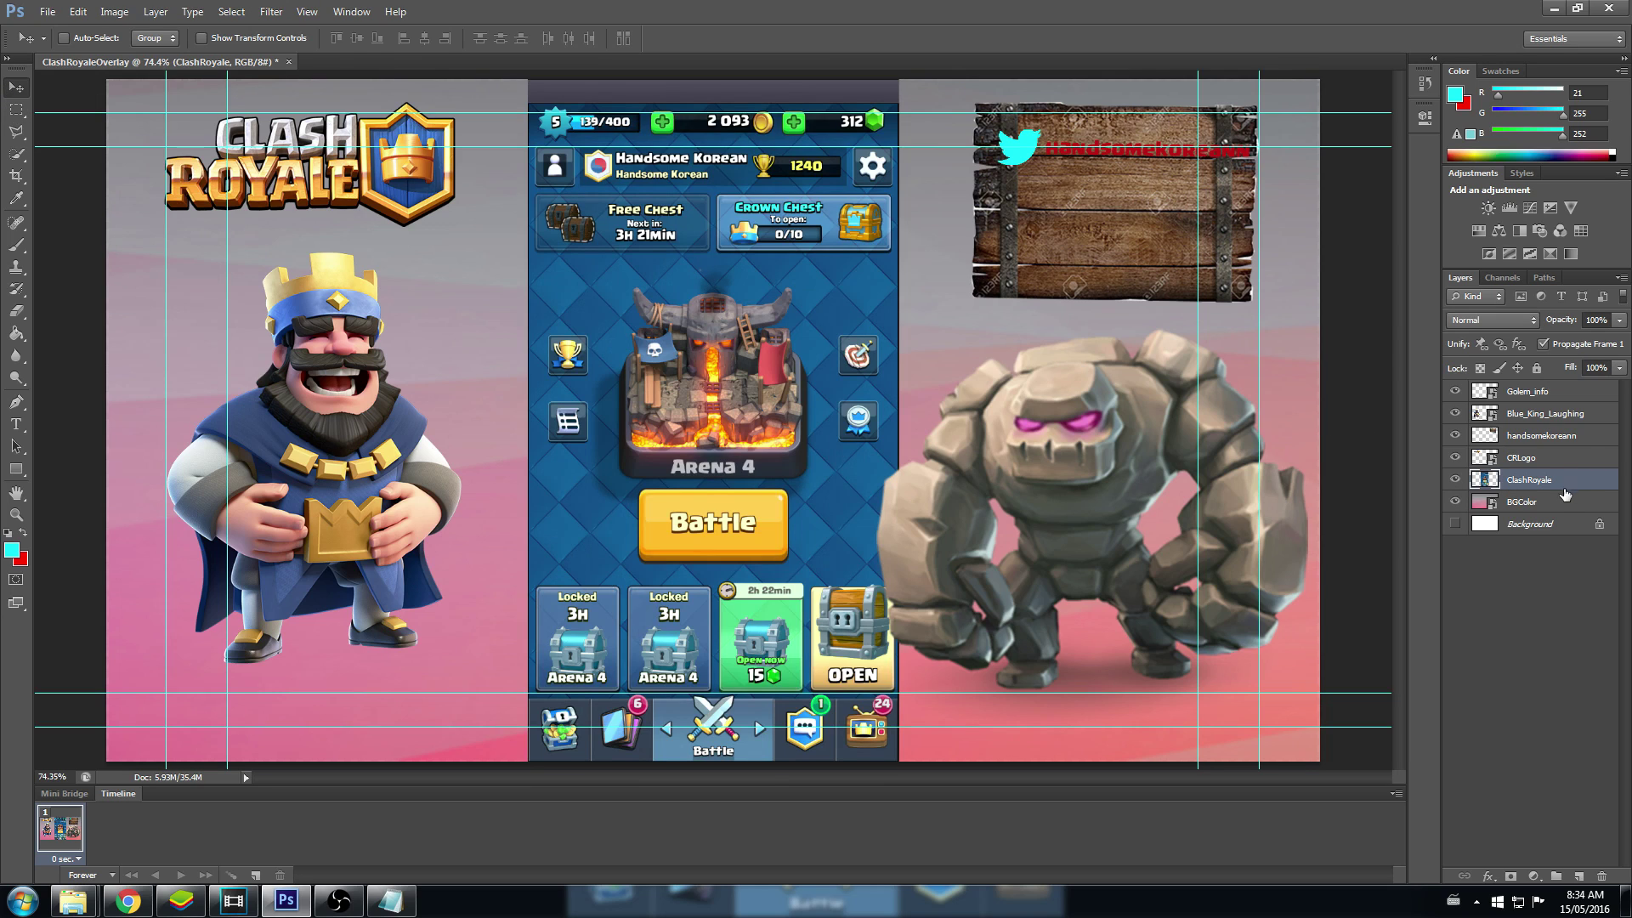
click(1539, 508)
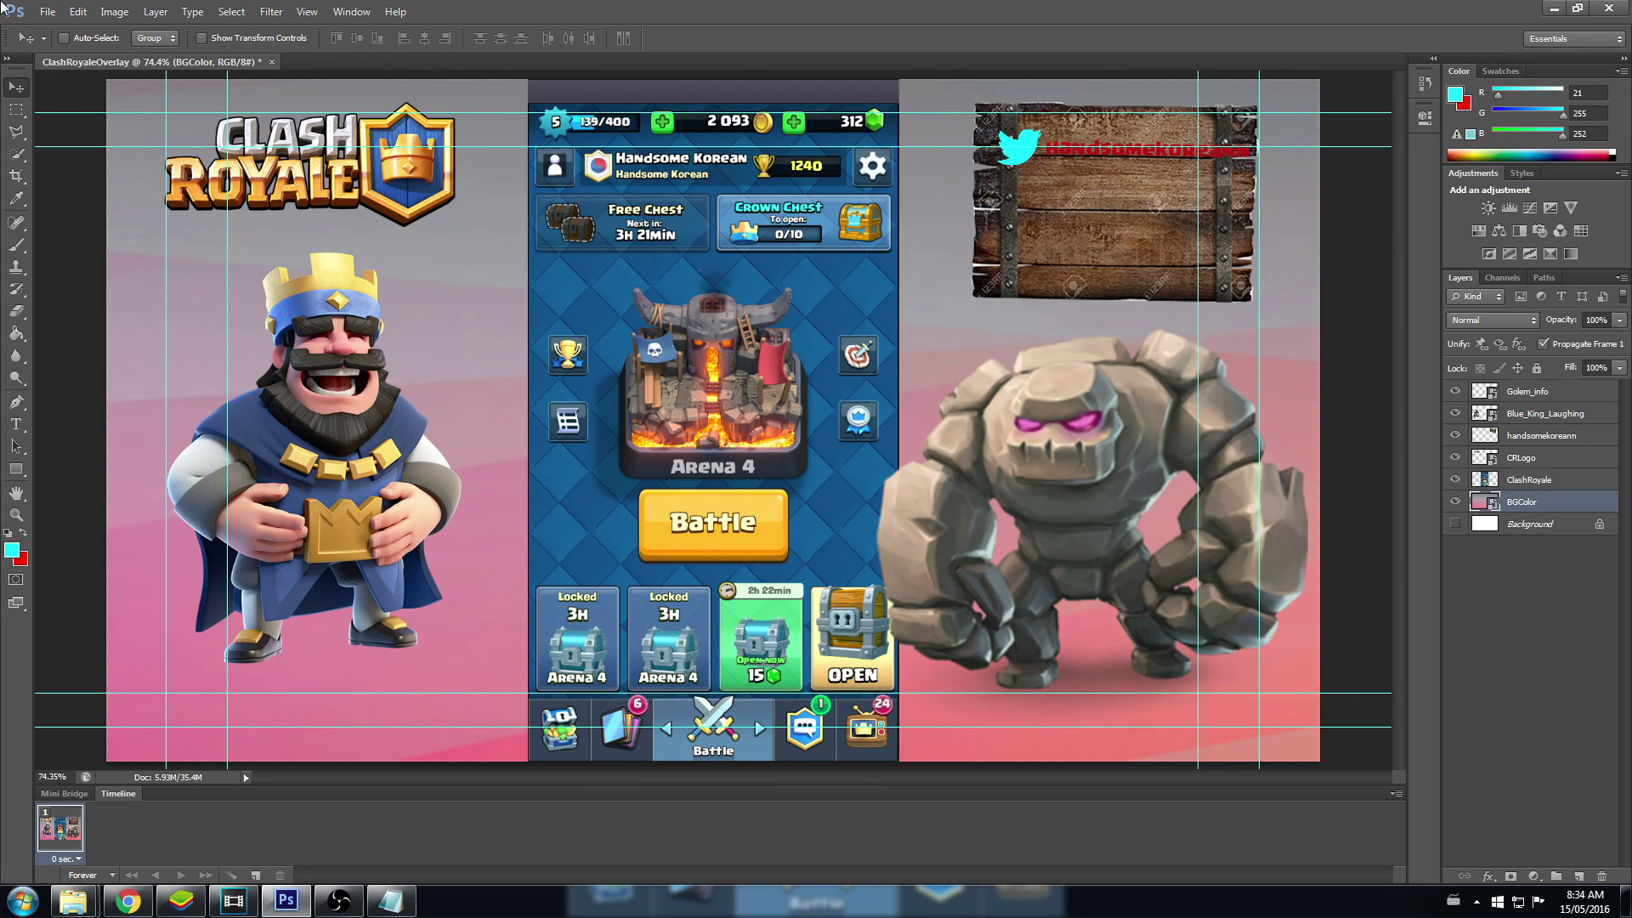
Step: Marquee-select the centre area behind the phone screenshot and attempt to delete it
click(15, 110)
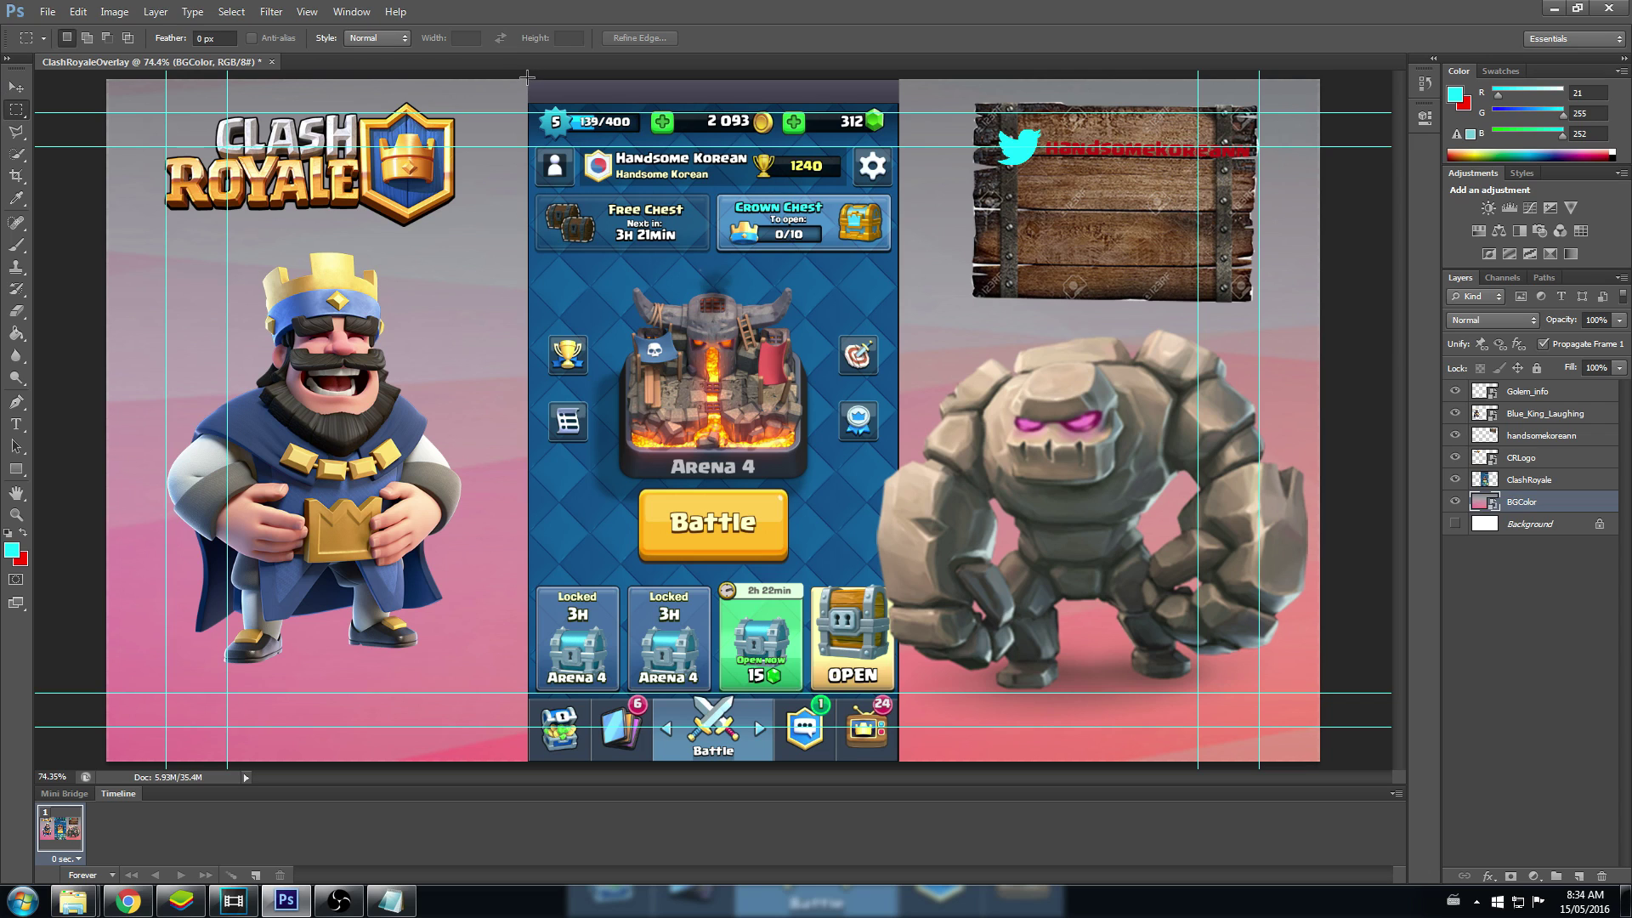
drag(528, 82, 892, 790)
right_click(746, 504)
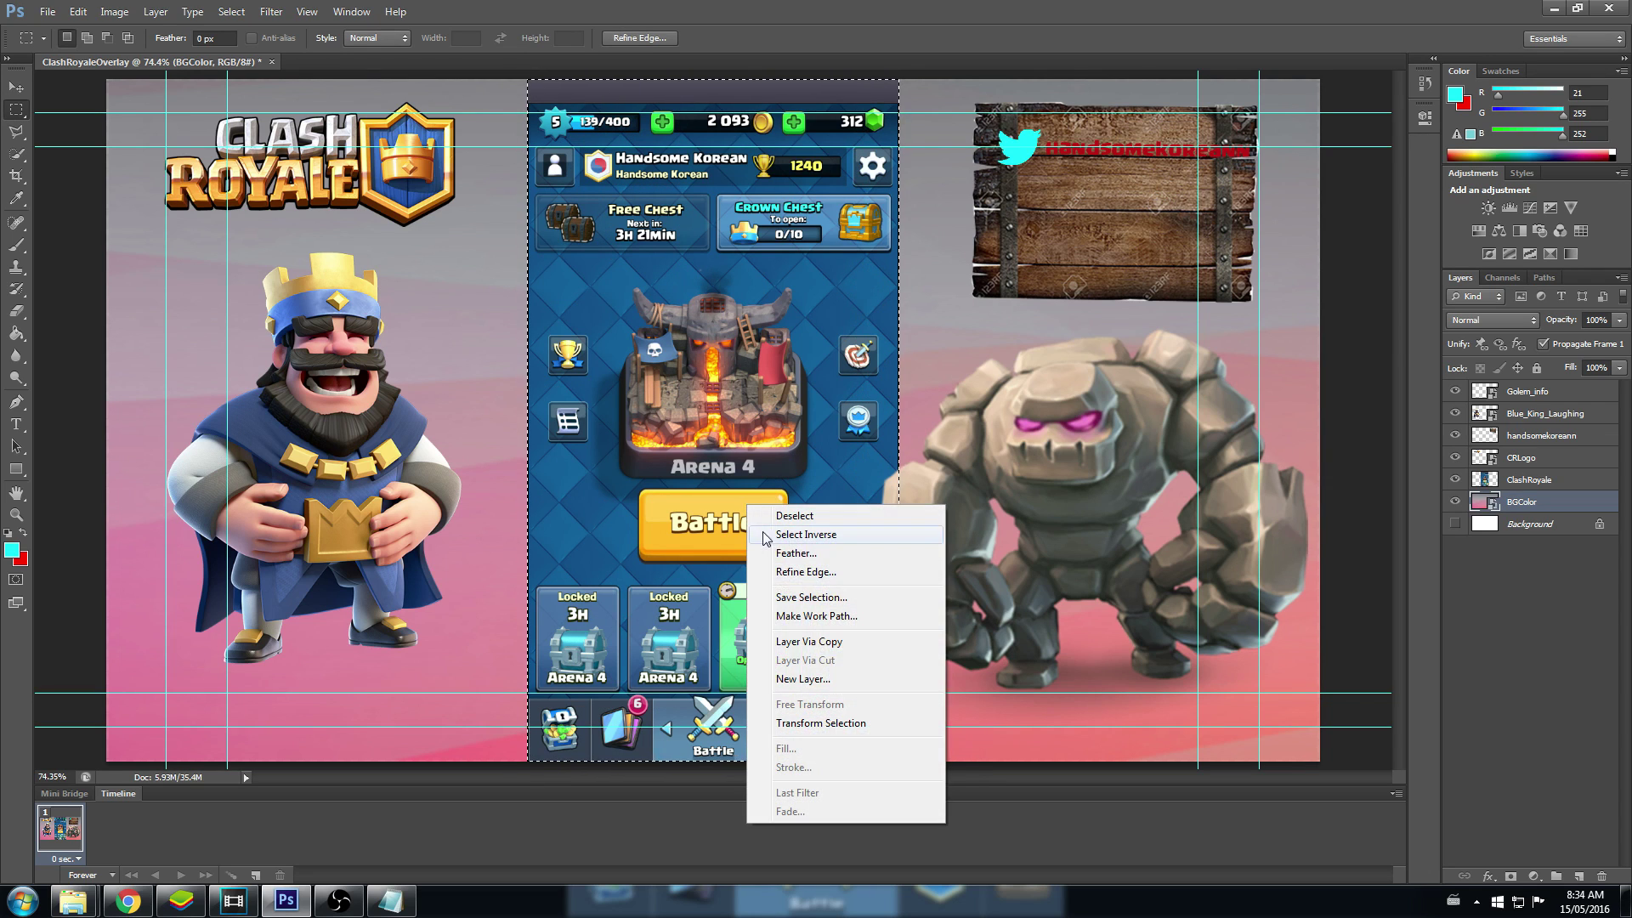
key(Escape)
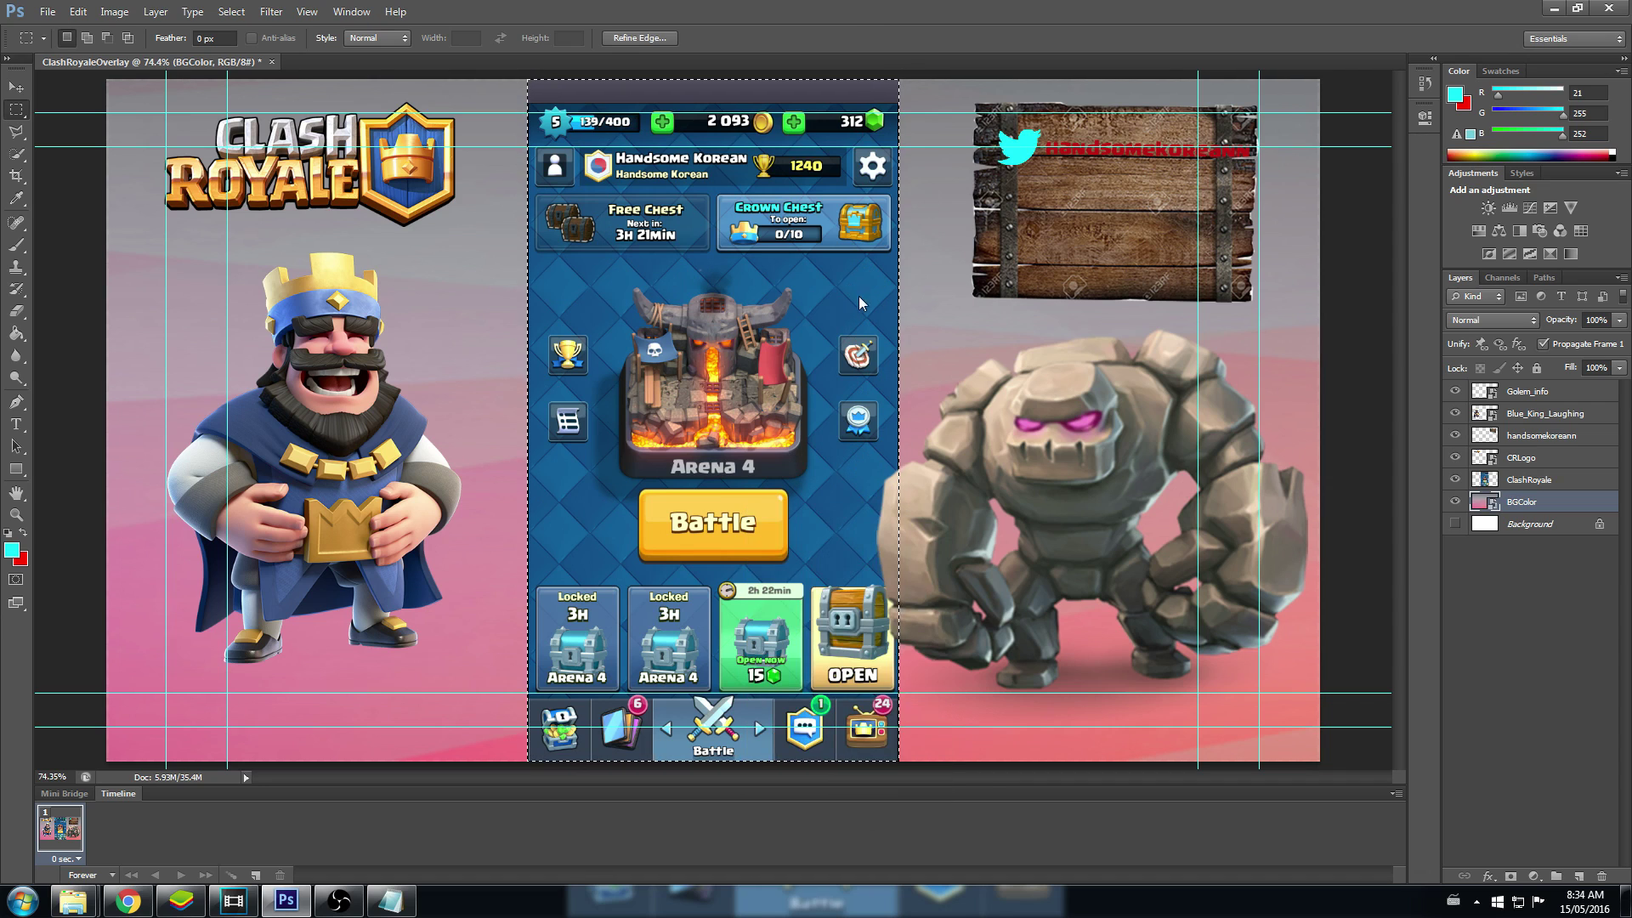
key(Delete)
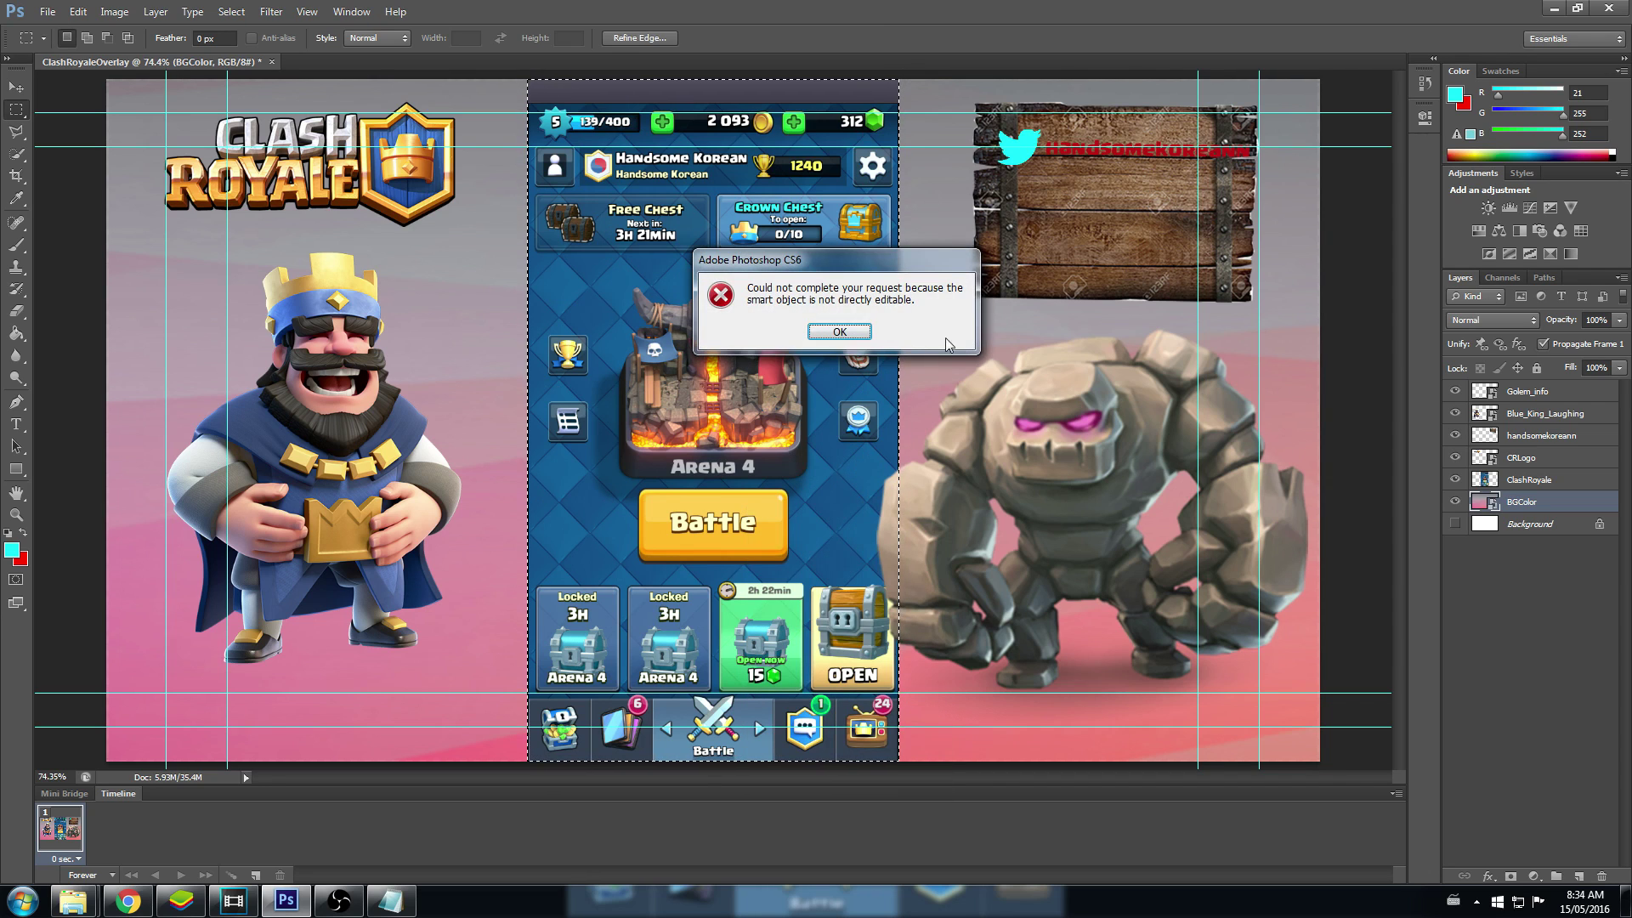
key(Return)
Step: Rasterize the BGColor layer so its pixels can be edited
right_click(1513, 504)
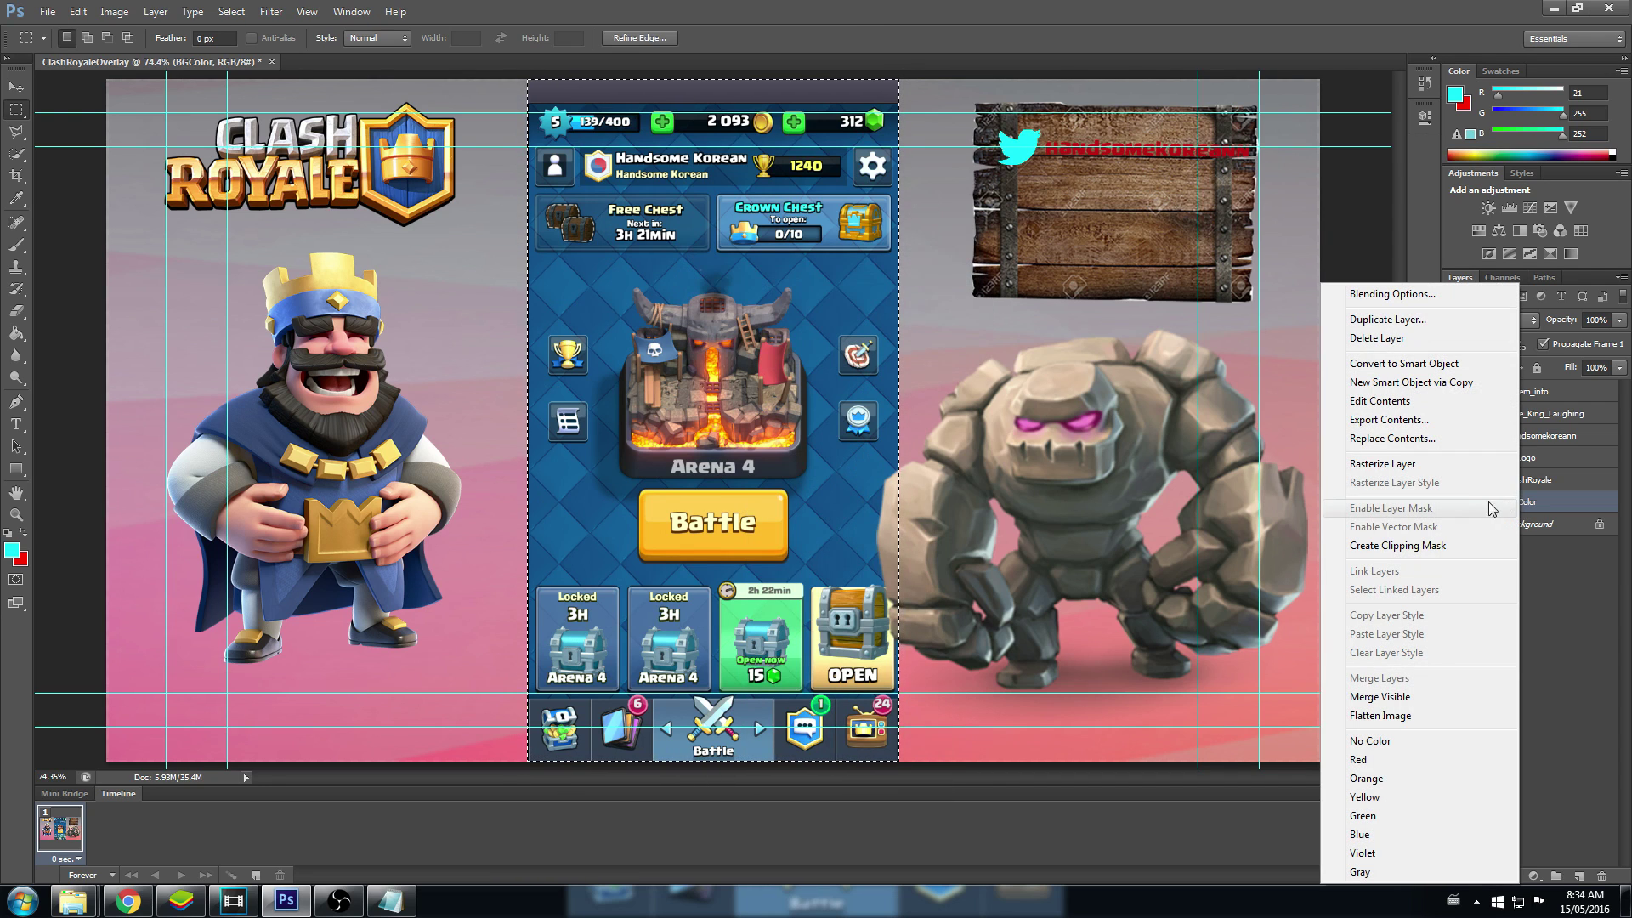
click(1435, 365)
key(Delete)
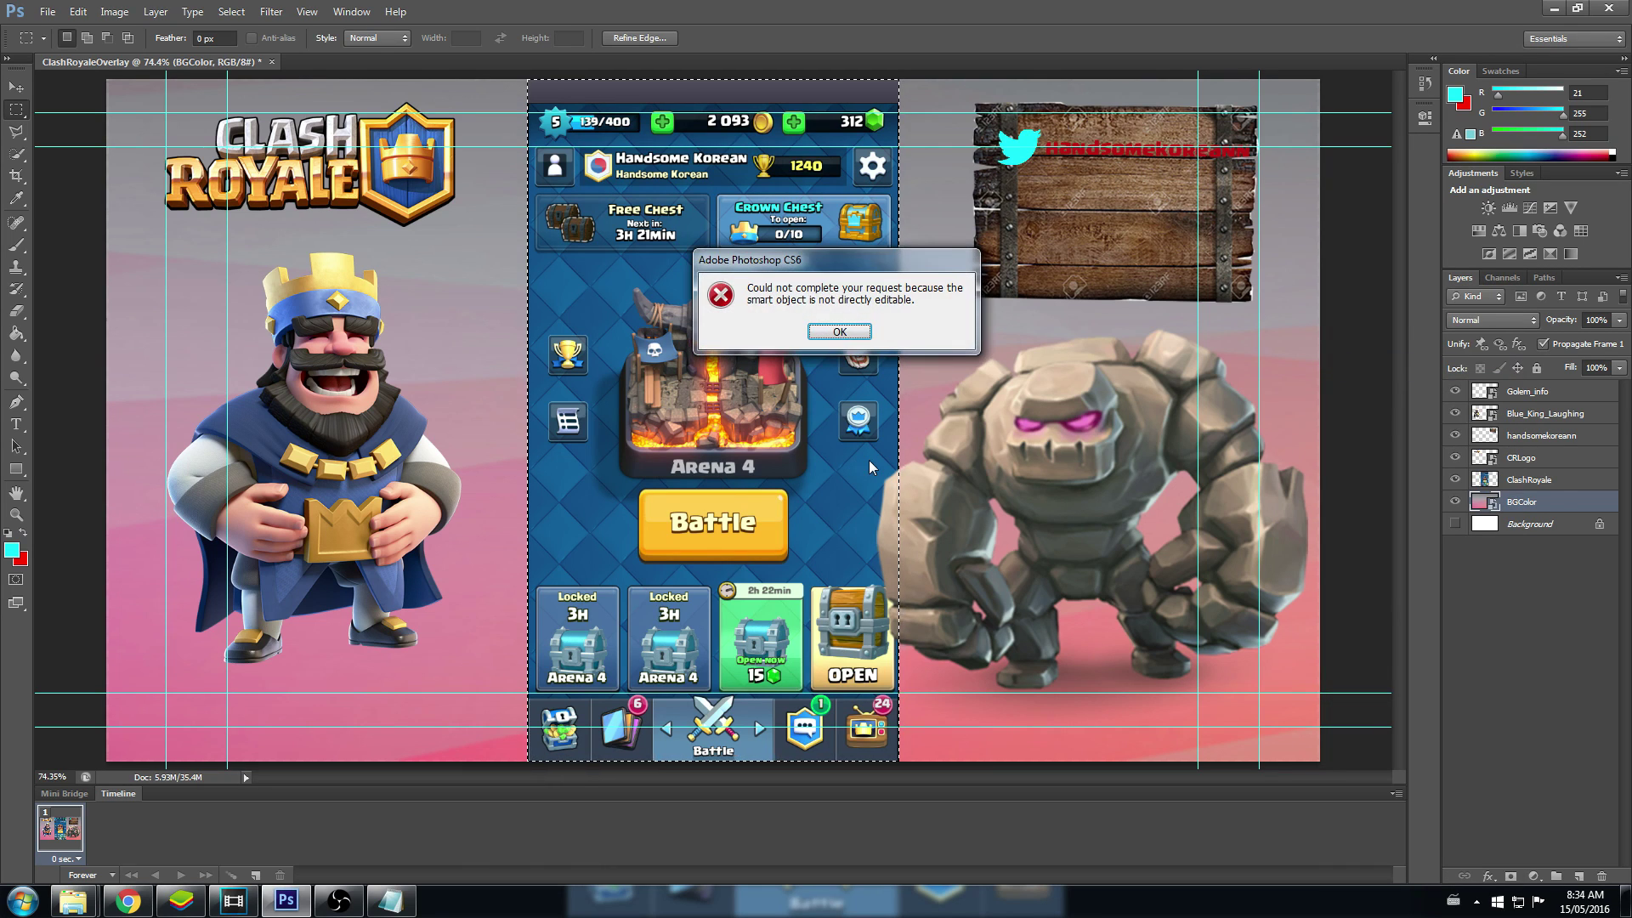
key(Return)
right_click(1535, 513)
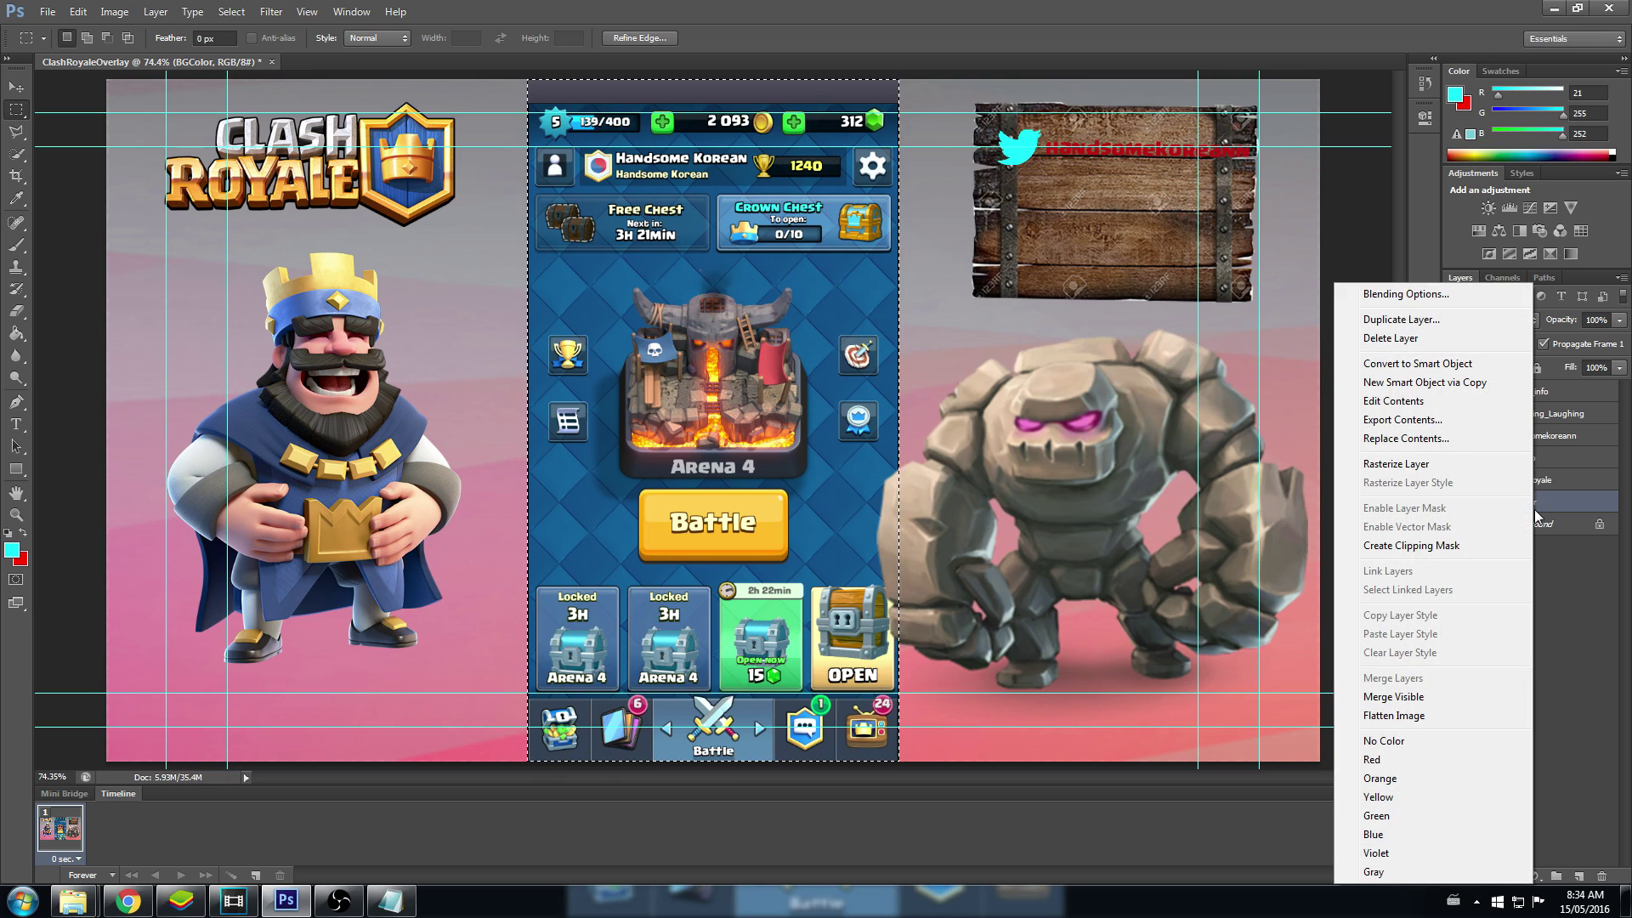
click(1453, 463)
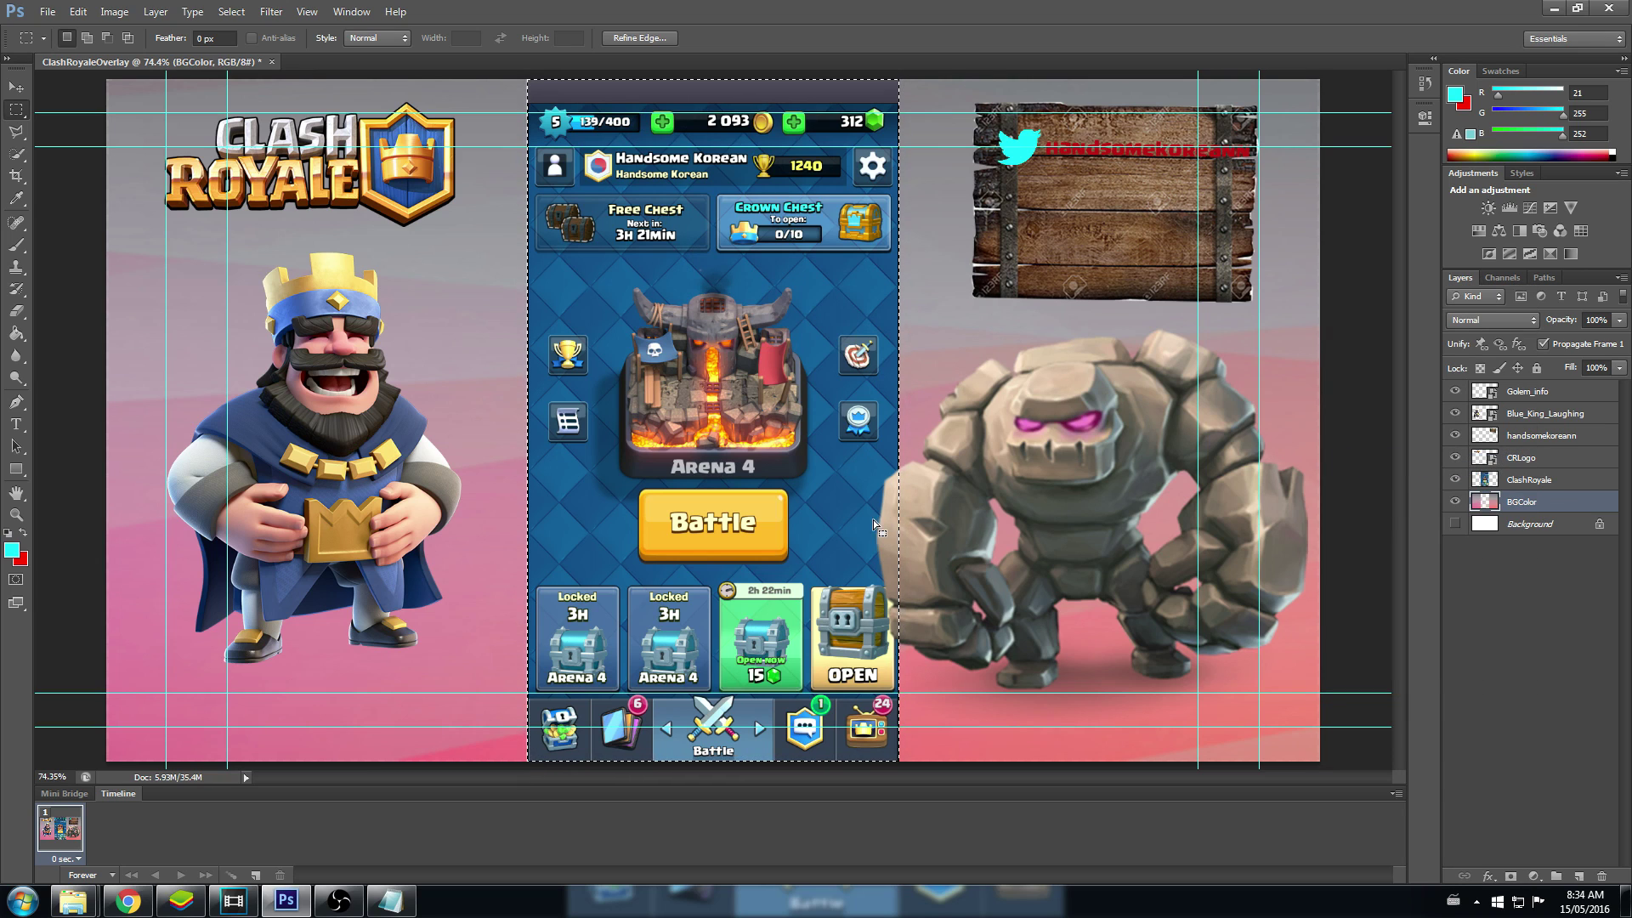
Step: Deselect and hide the central ClashRoyale screenshot layer
right_click(662, 470)
click(702, 480)
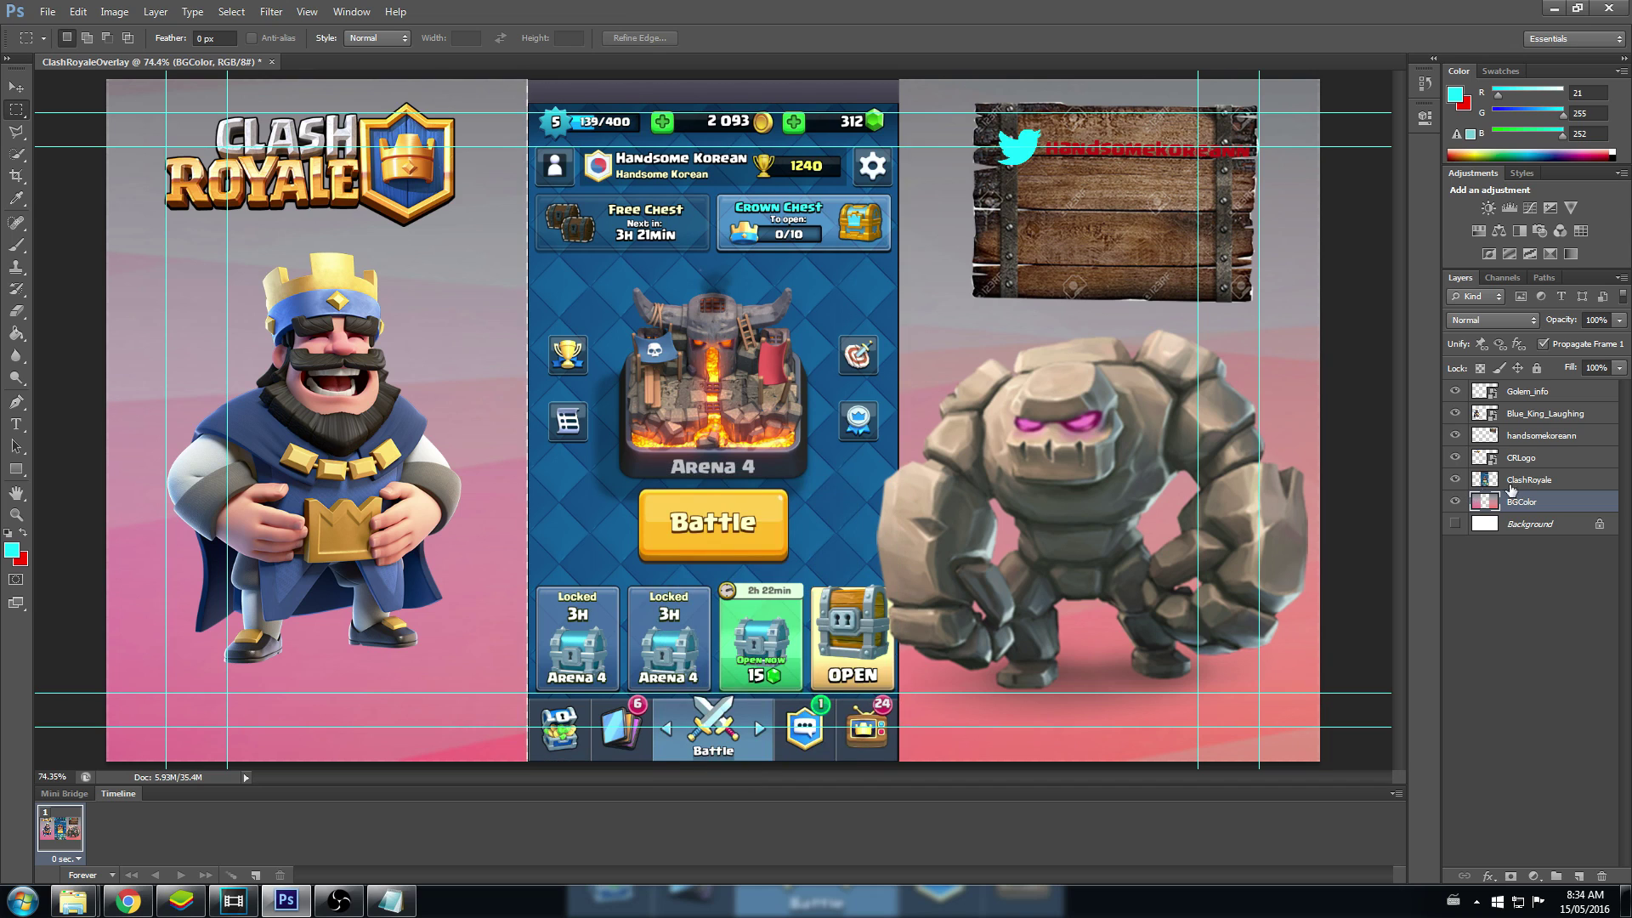
click(1455, 479)
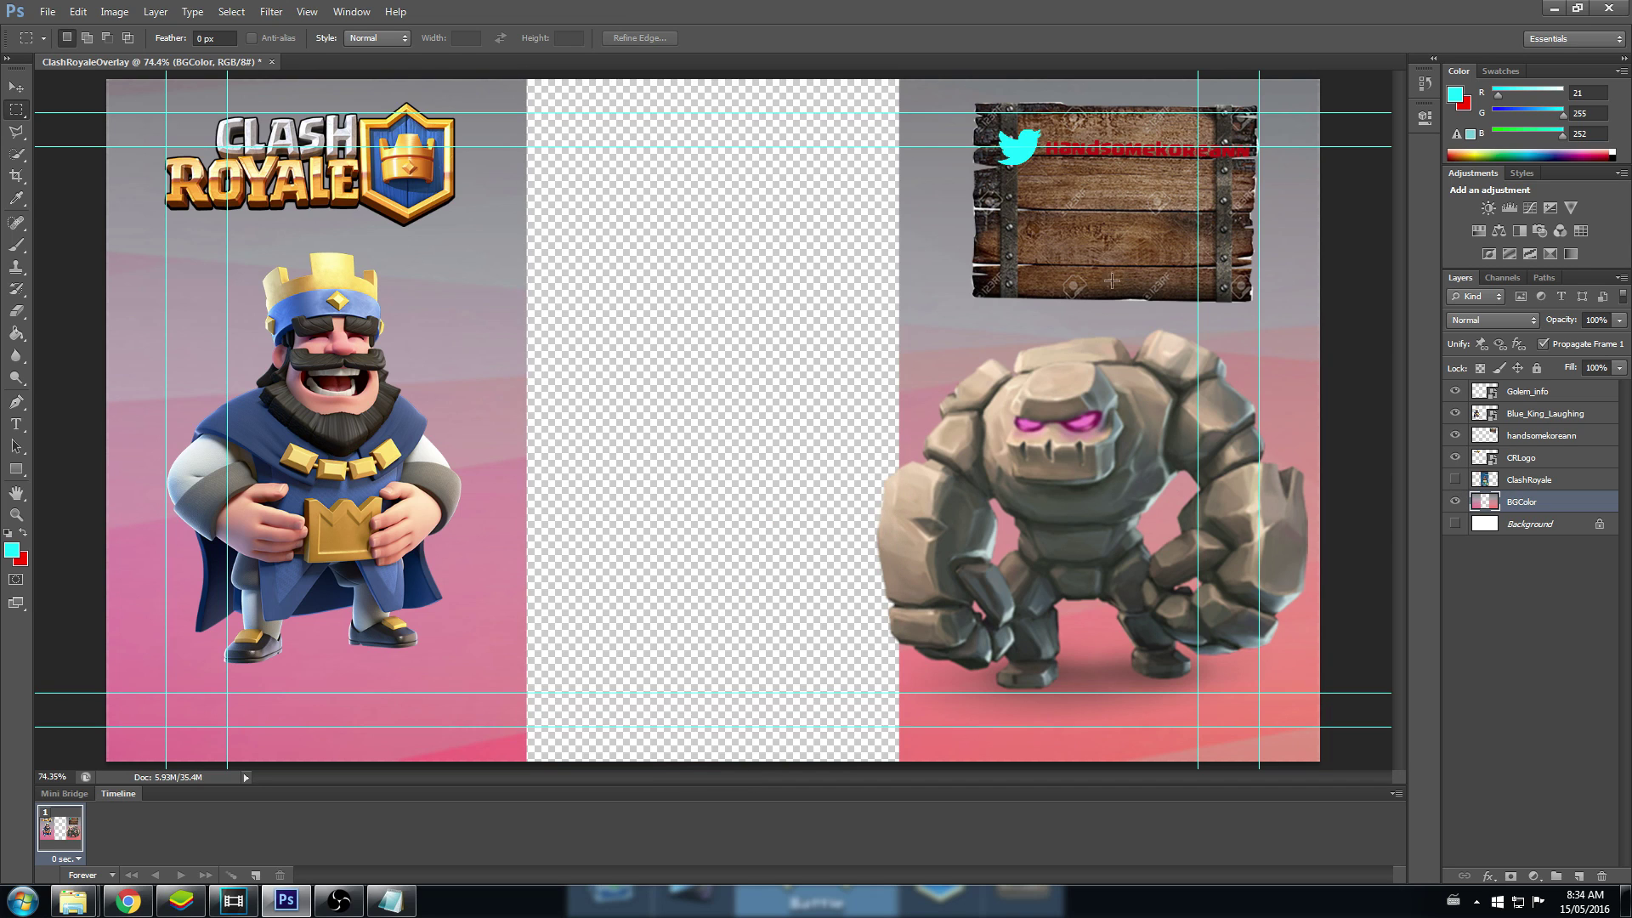
Step: Save the overlay as ClashRoyaleOverlay.png in PNG format, then switch to Vegas Pro
click(47, 12)
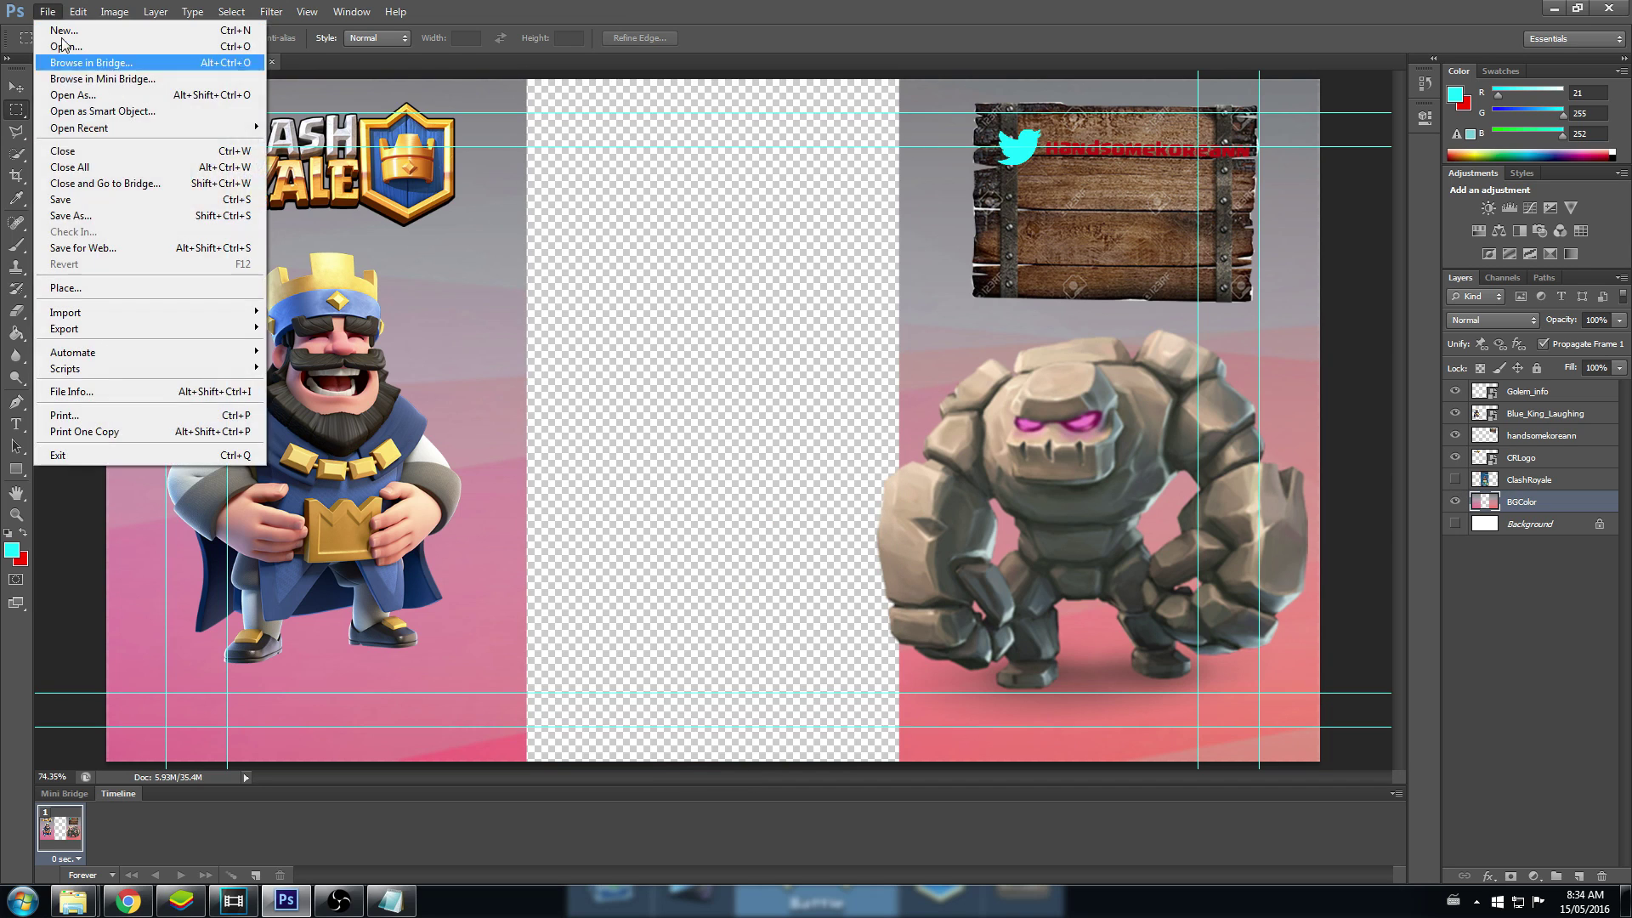
click(98, 214)
click(854, 445)
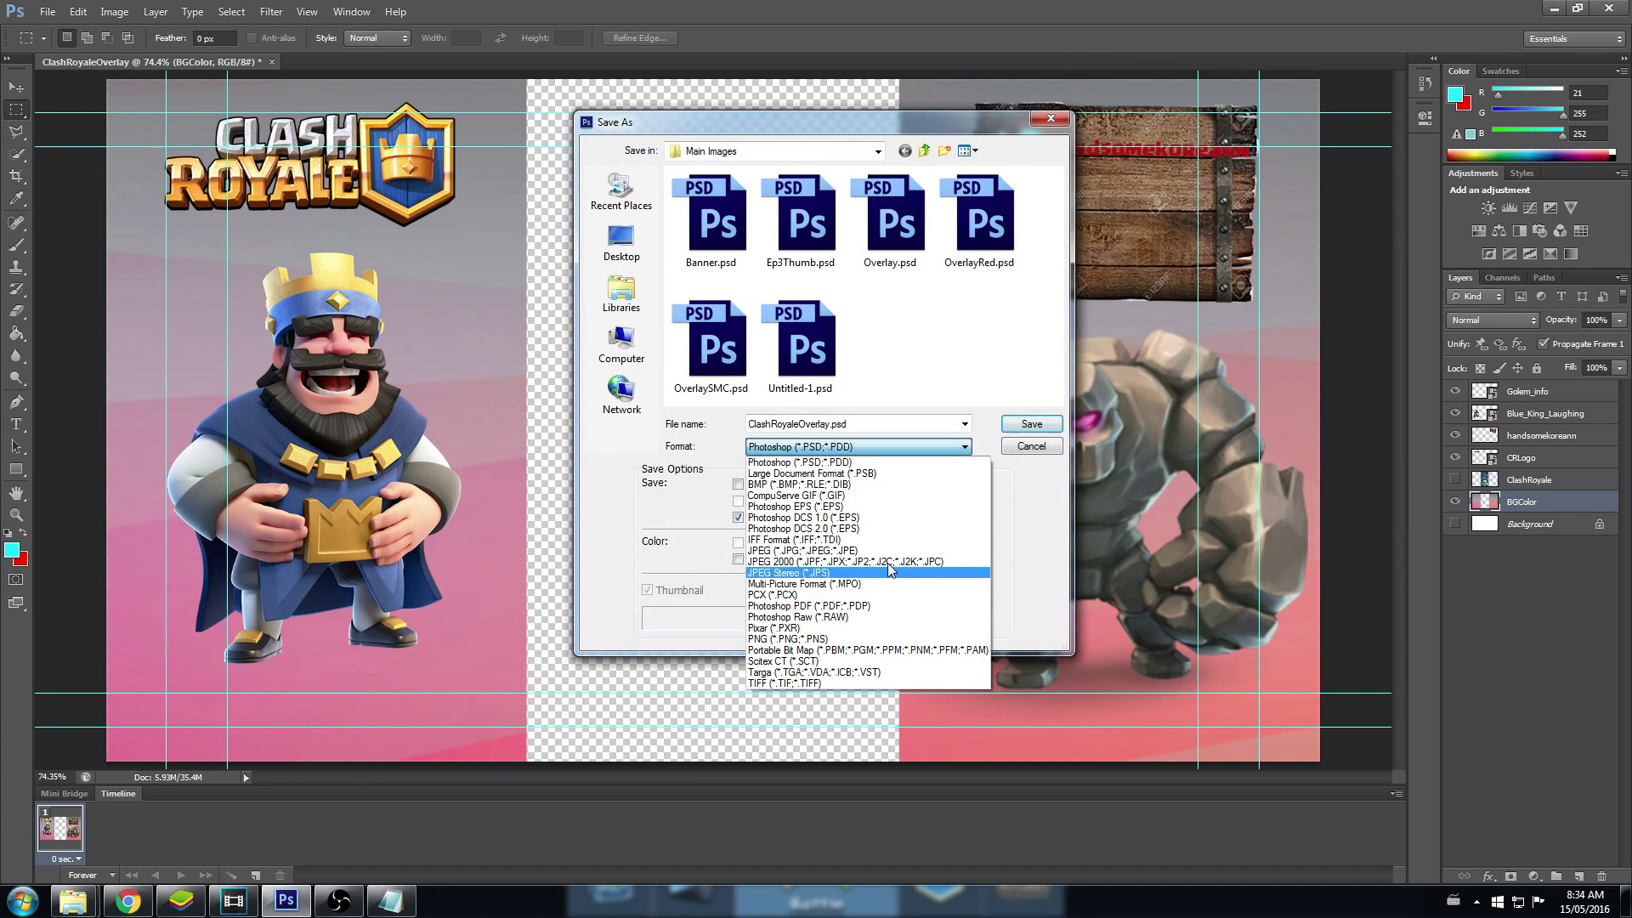
click(831, 625)
click(829, 423)
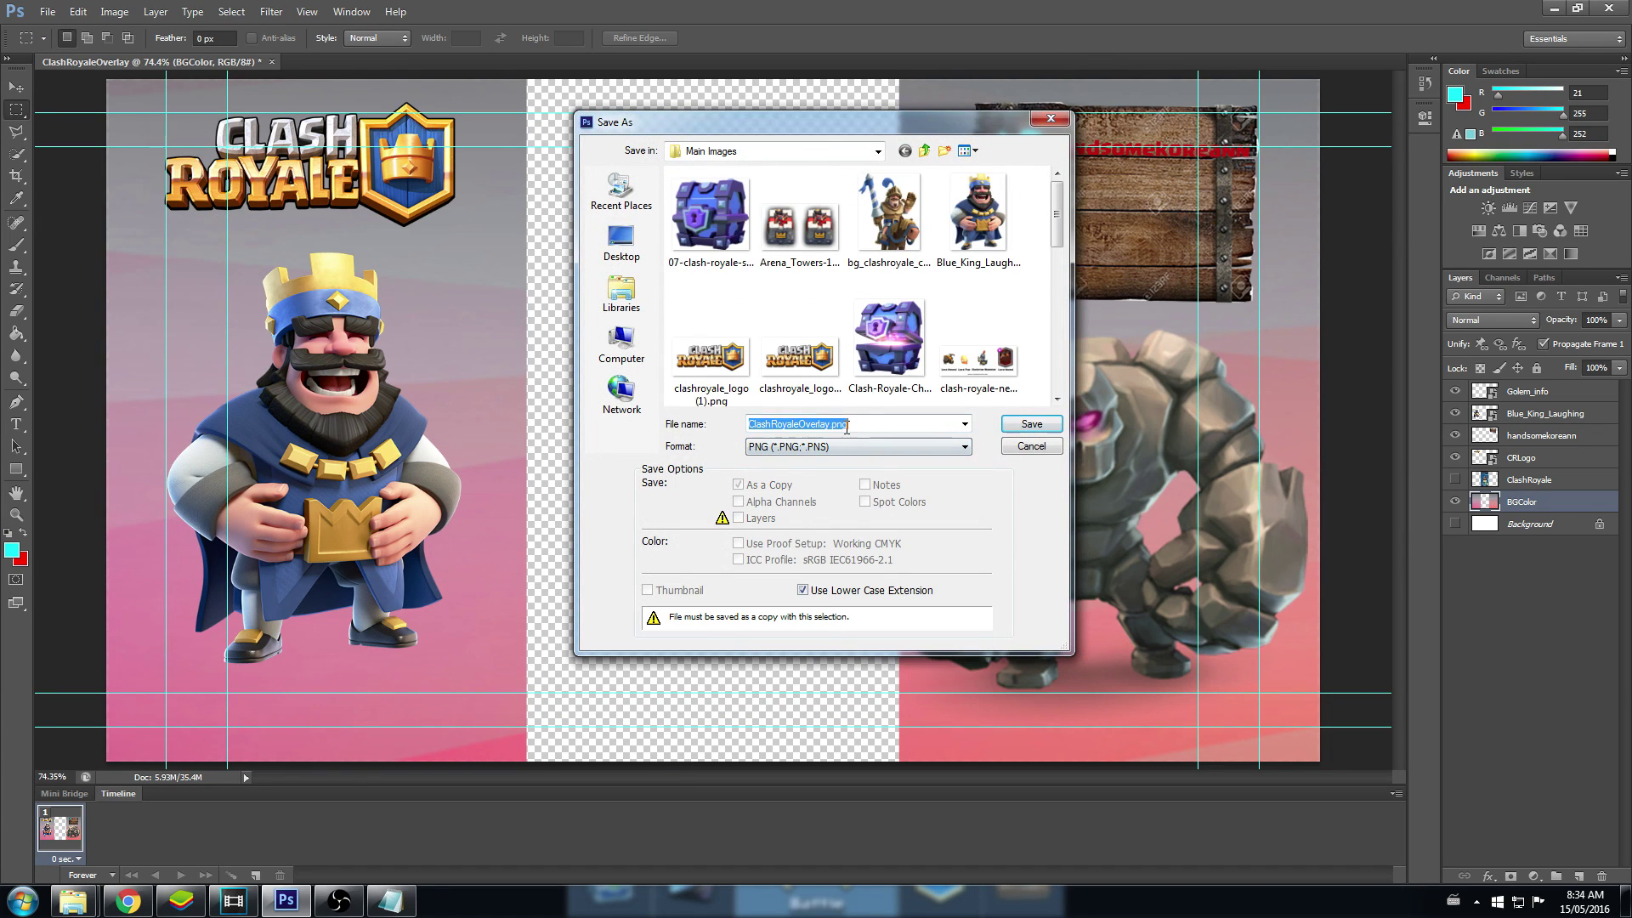
click(828, 423)
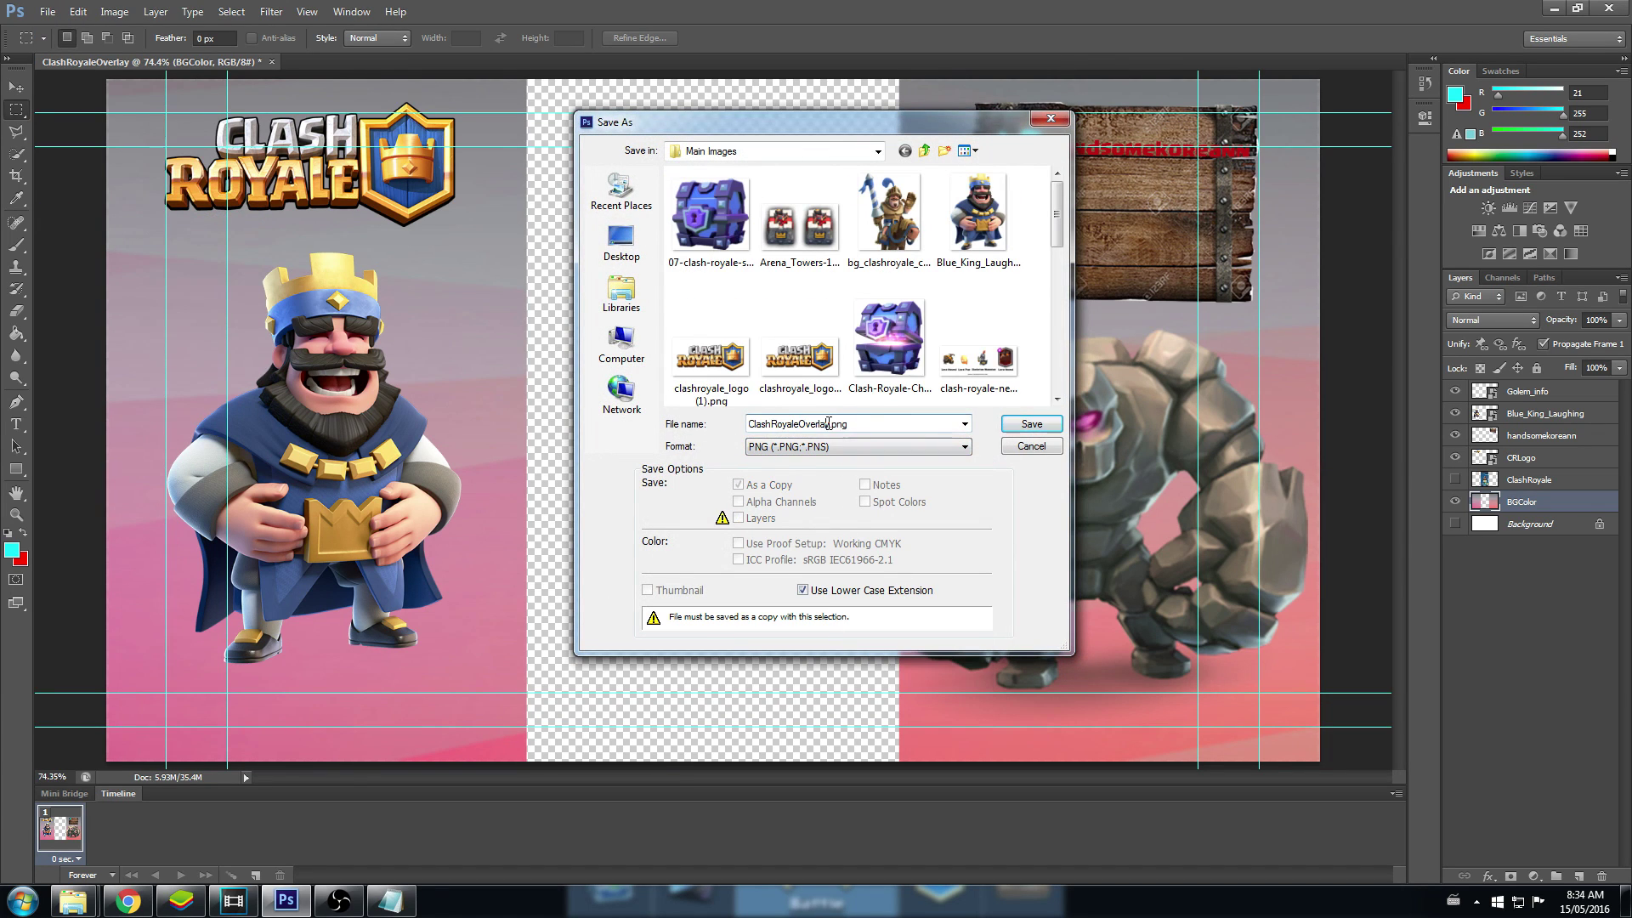
click(1024, 426)
click(871, 282)
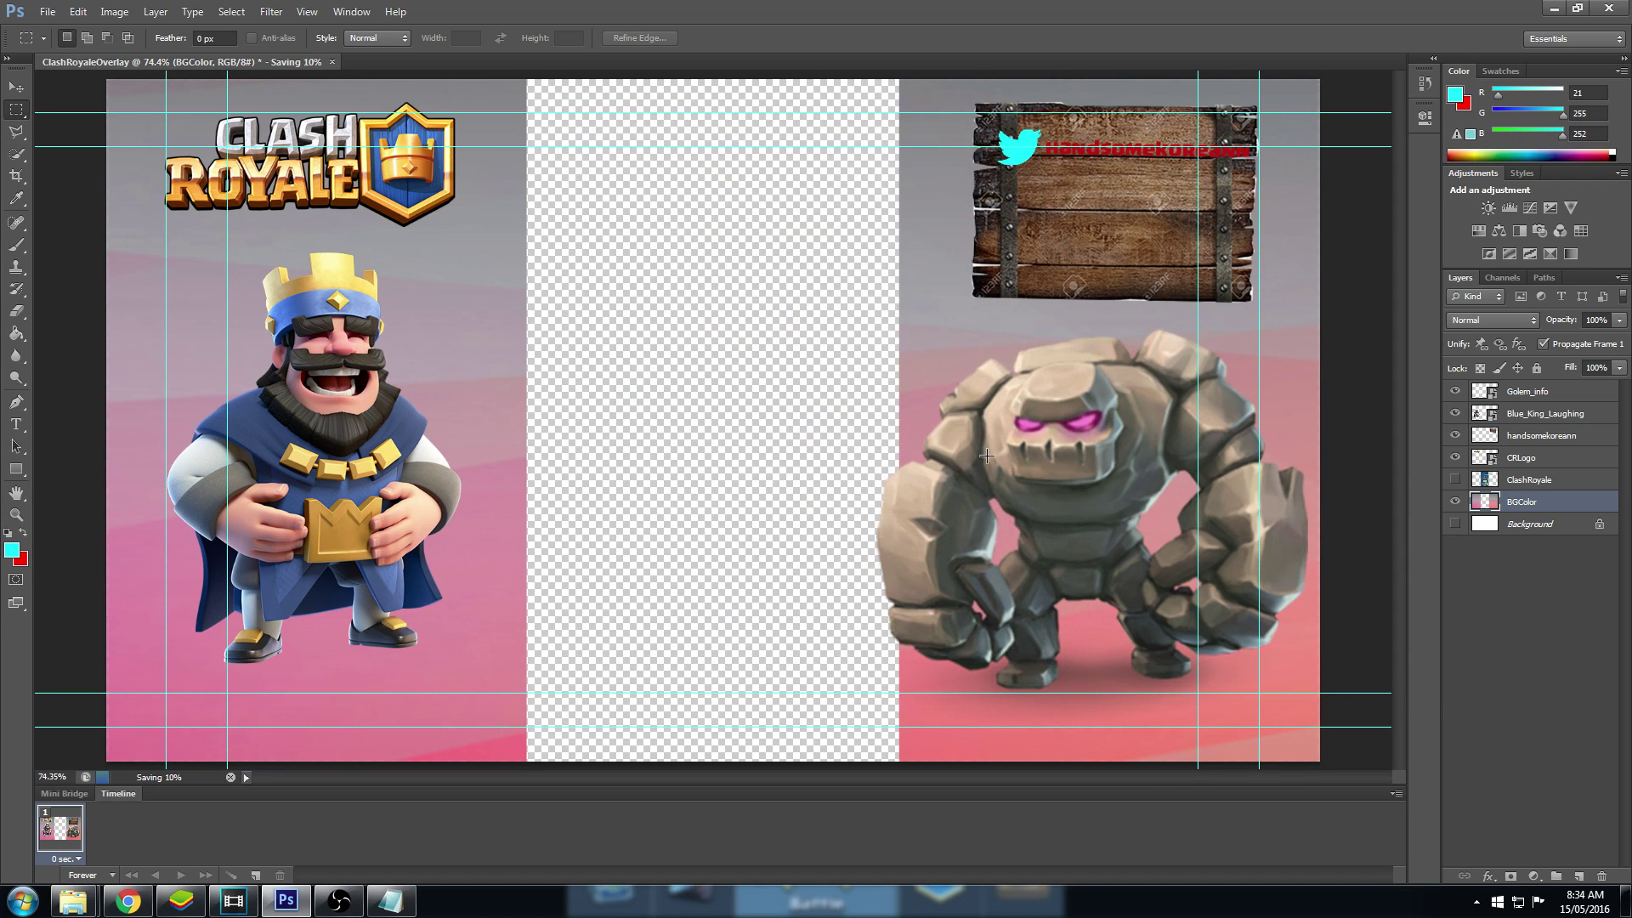
click(233, 900)
Step: Drop ClashRoyaleOverlay.png at 00:00:00, stretch it to about 1:30, and scrub through it
click(649, 600)
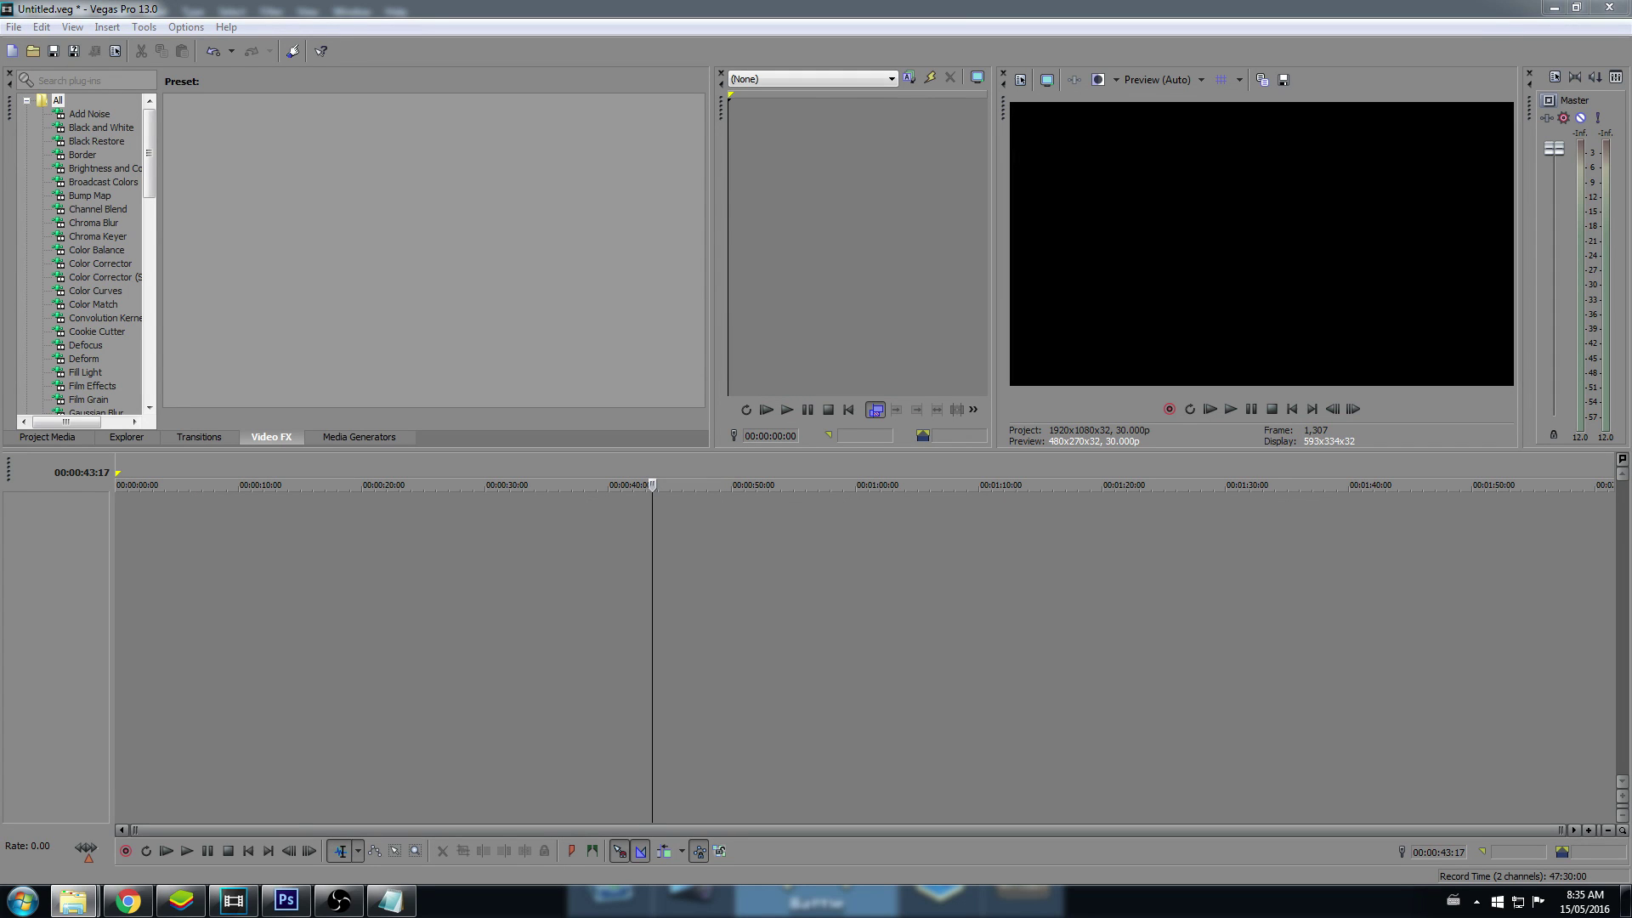
drag(71, 519, 73, 520)
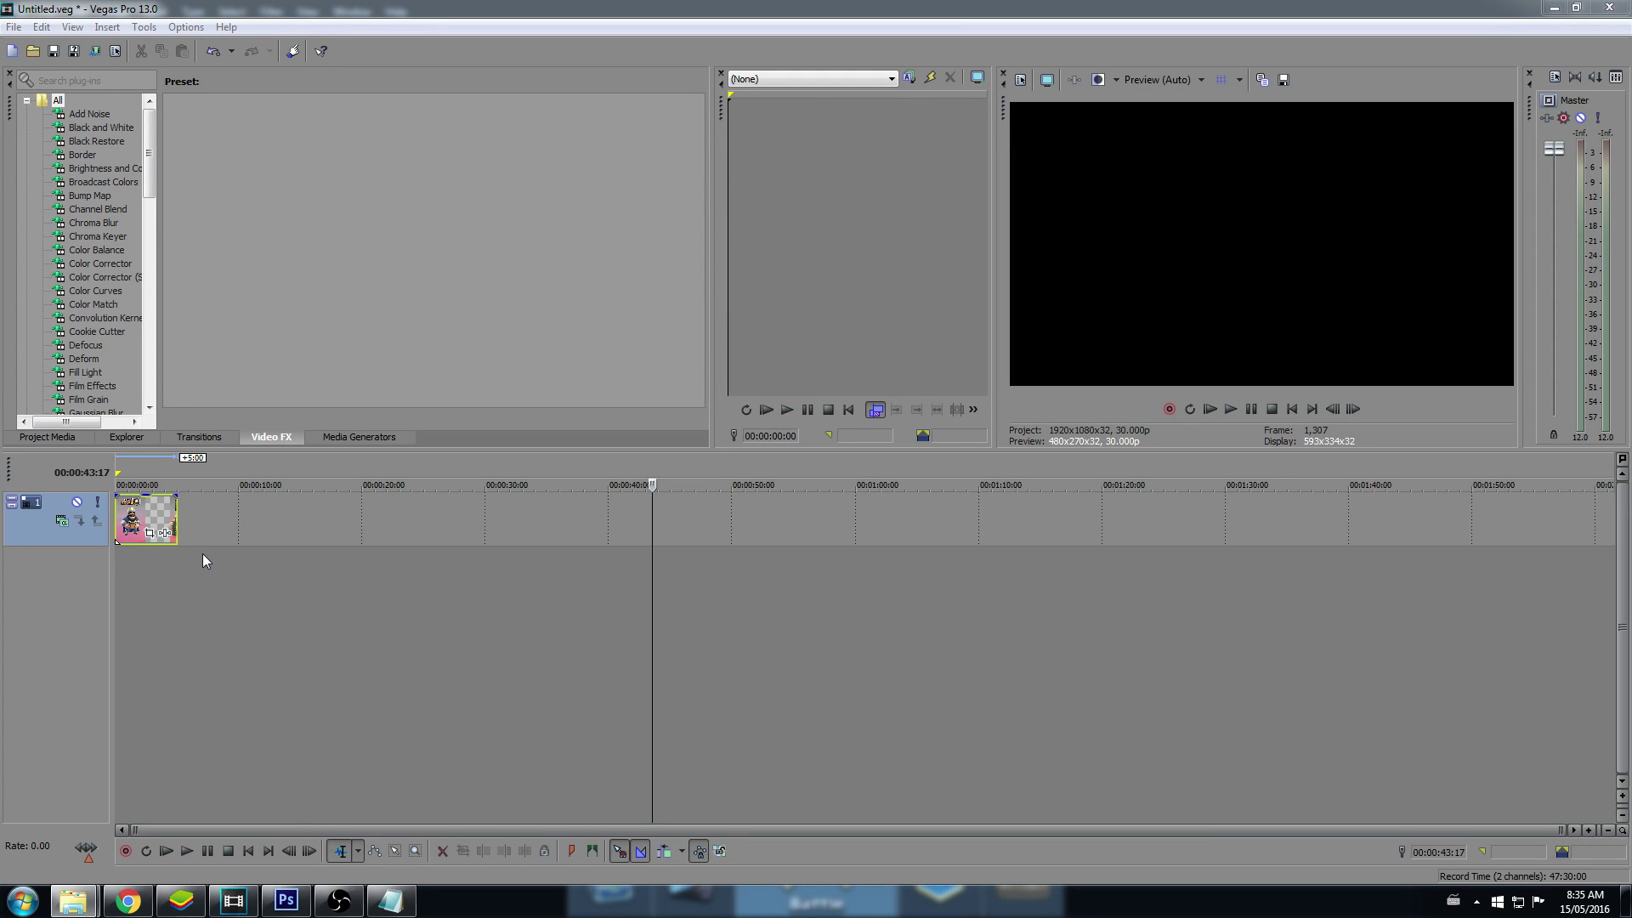
drag(185, 521, 1230, 522)
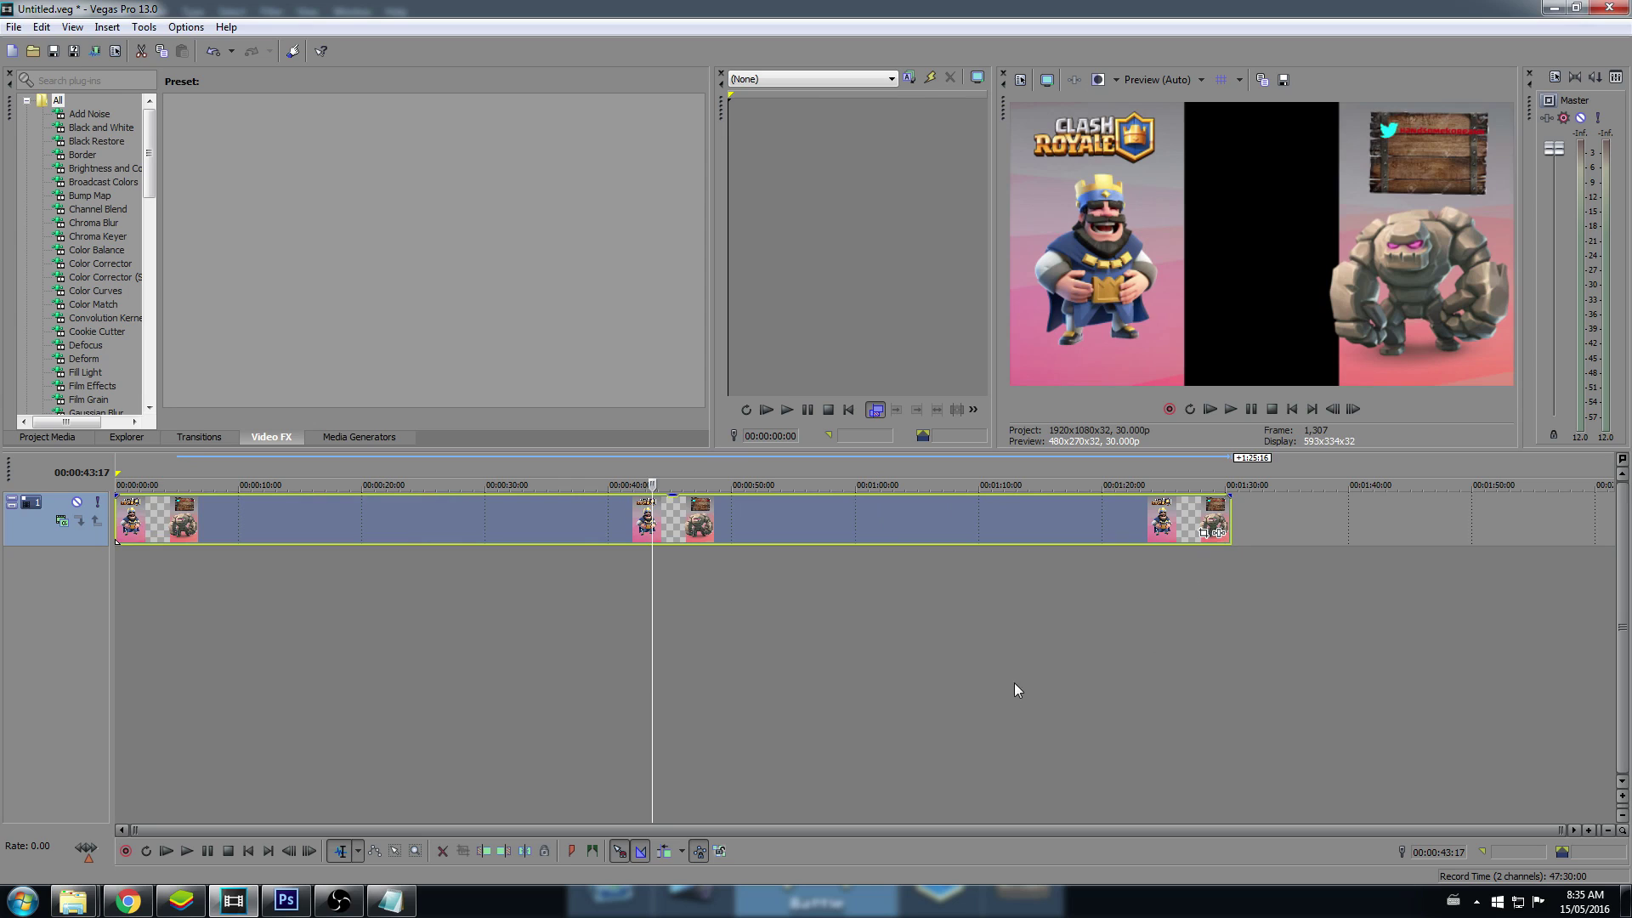
click(928, 680)
click(525, 676)
click(896, 676)
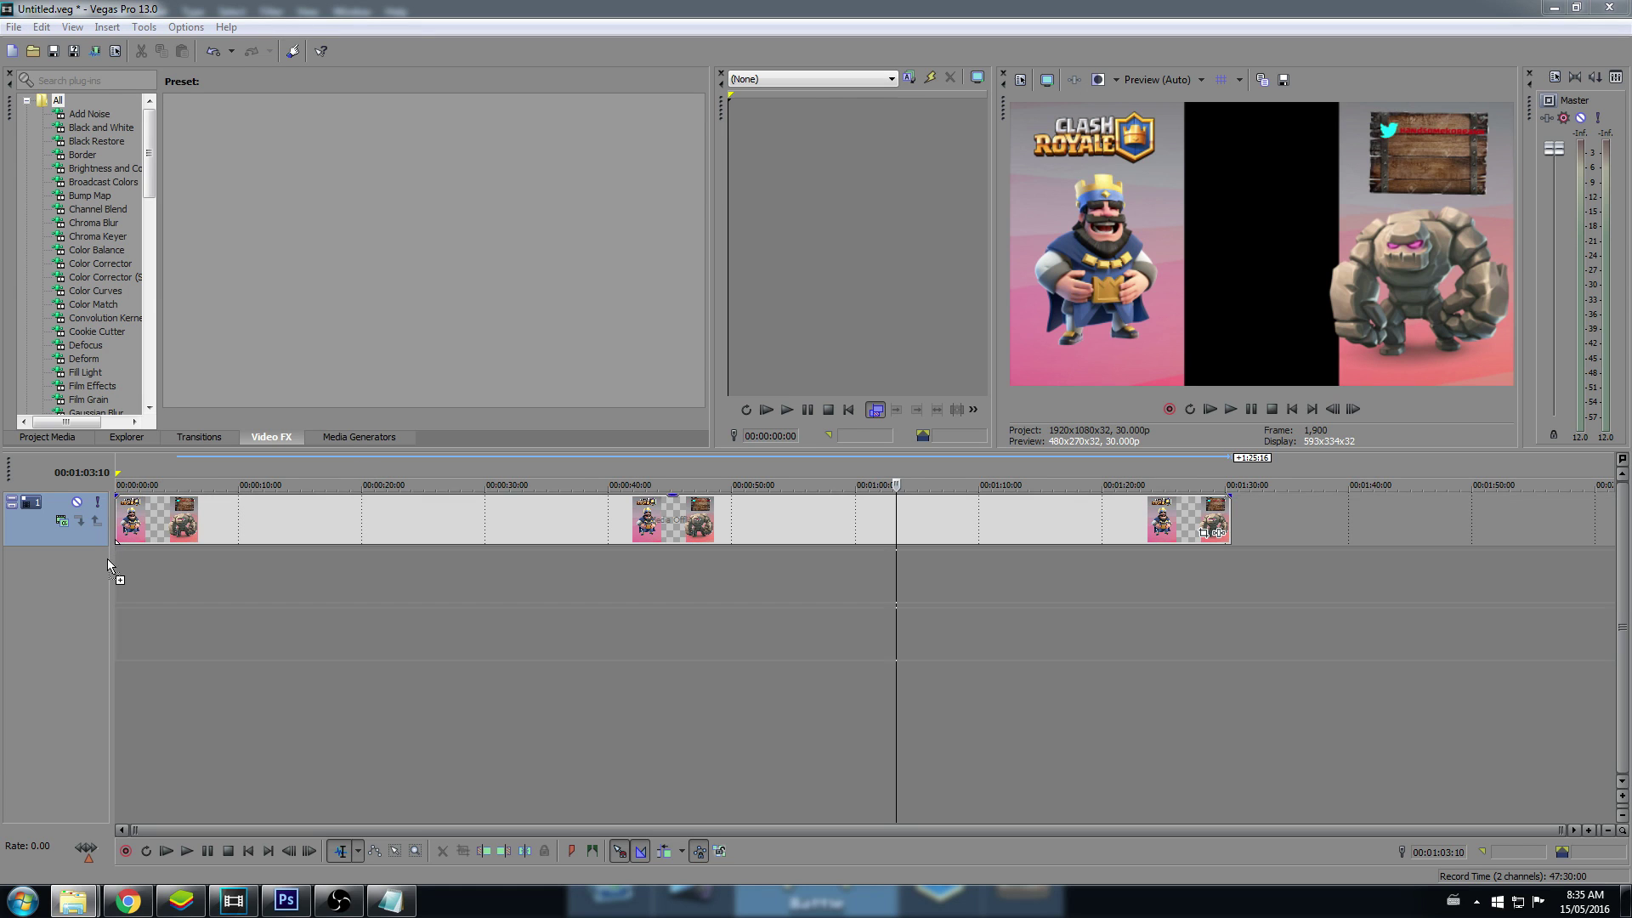
Step: Add LP3Final.mp4 below the overlay at the timeline start and preview several frames
drag(109, 564, 119, 571)
scroll(696, 586, down, 5)
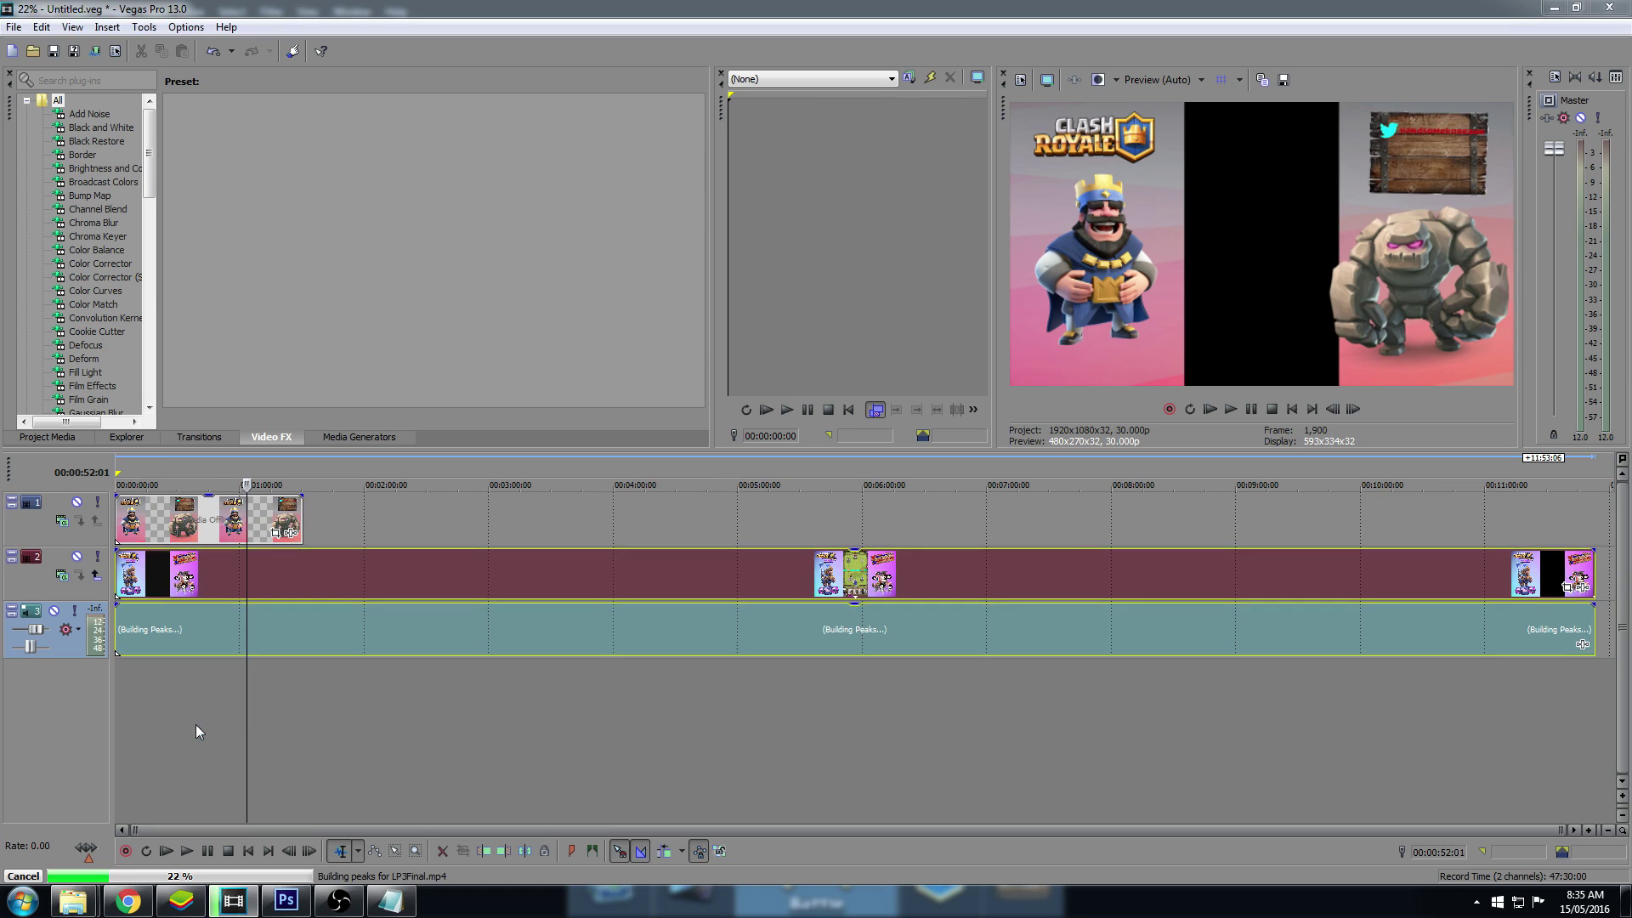
click(132, 717)
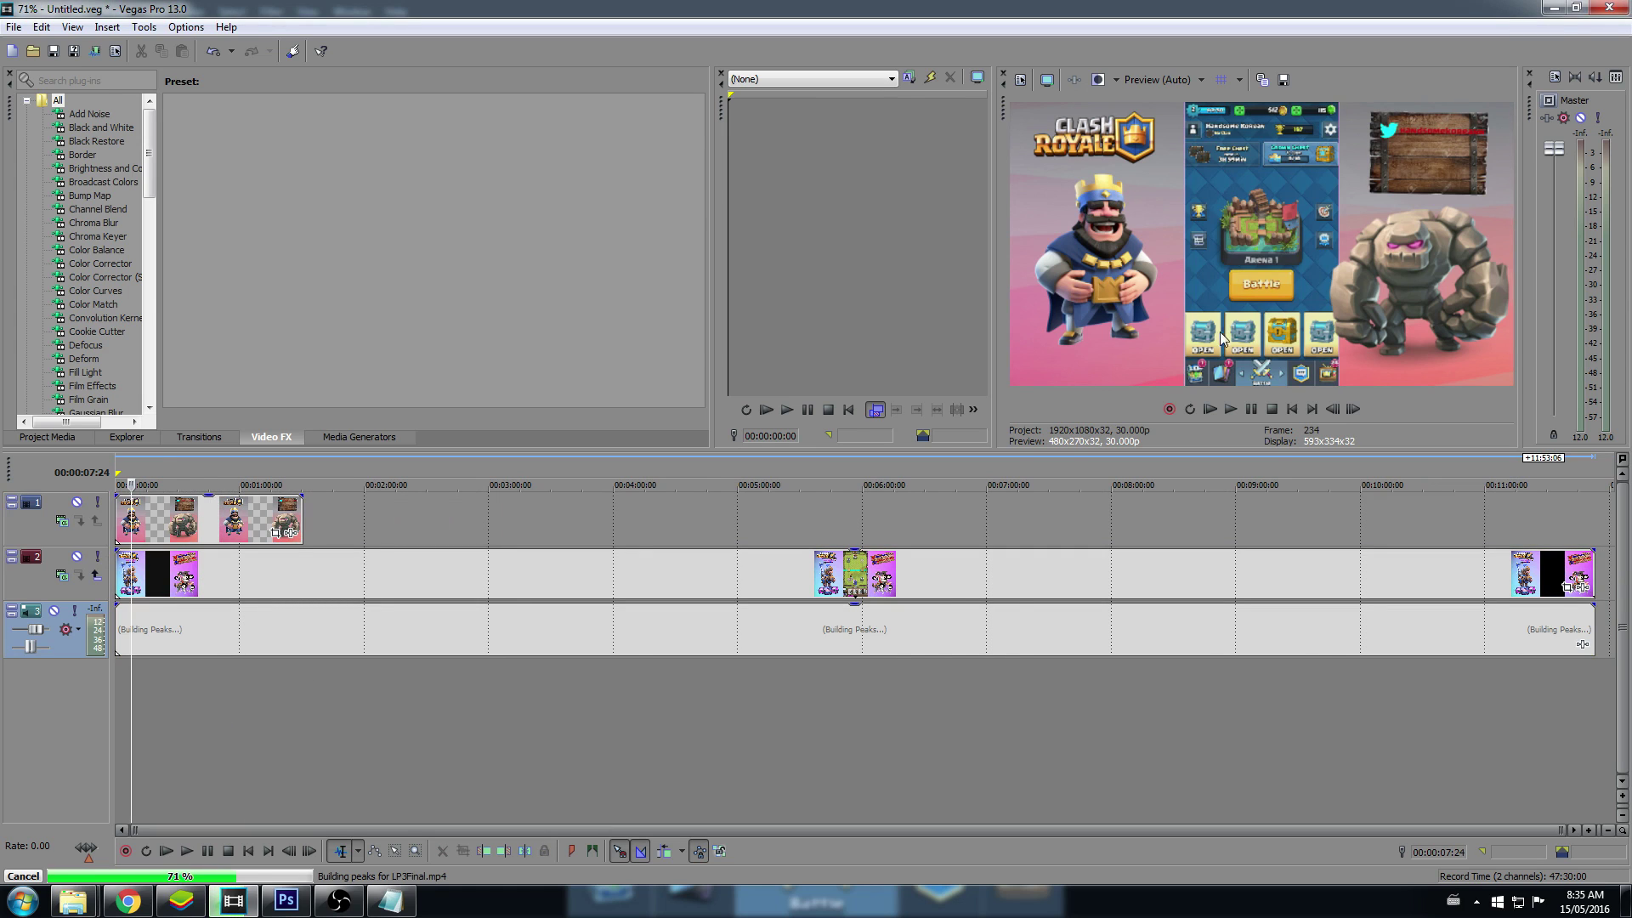
click(195, 728)
click(289, 695)
click(211, 690)
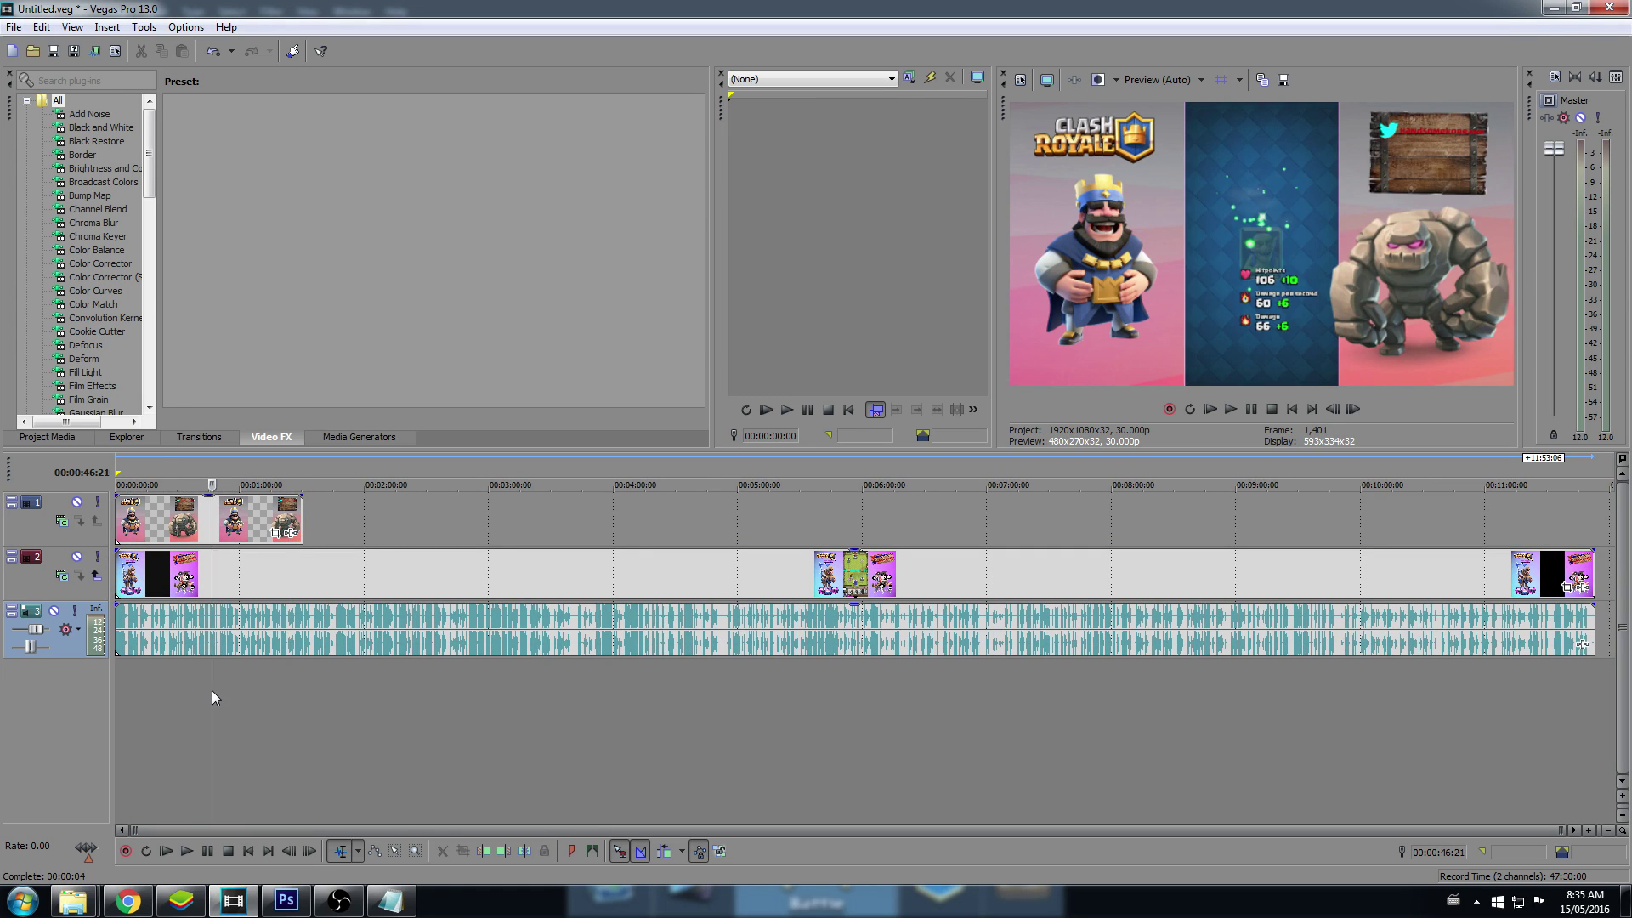
click(171, 688)
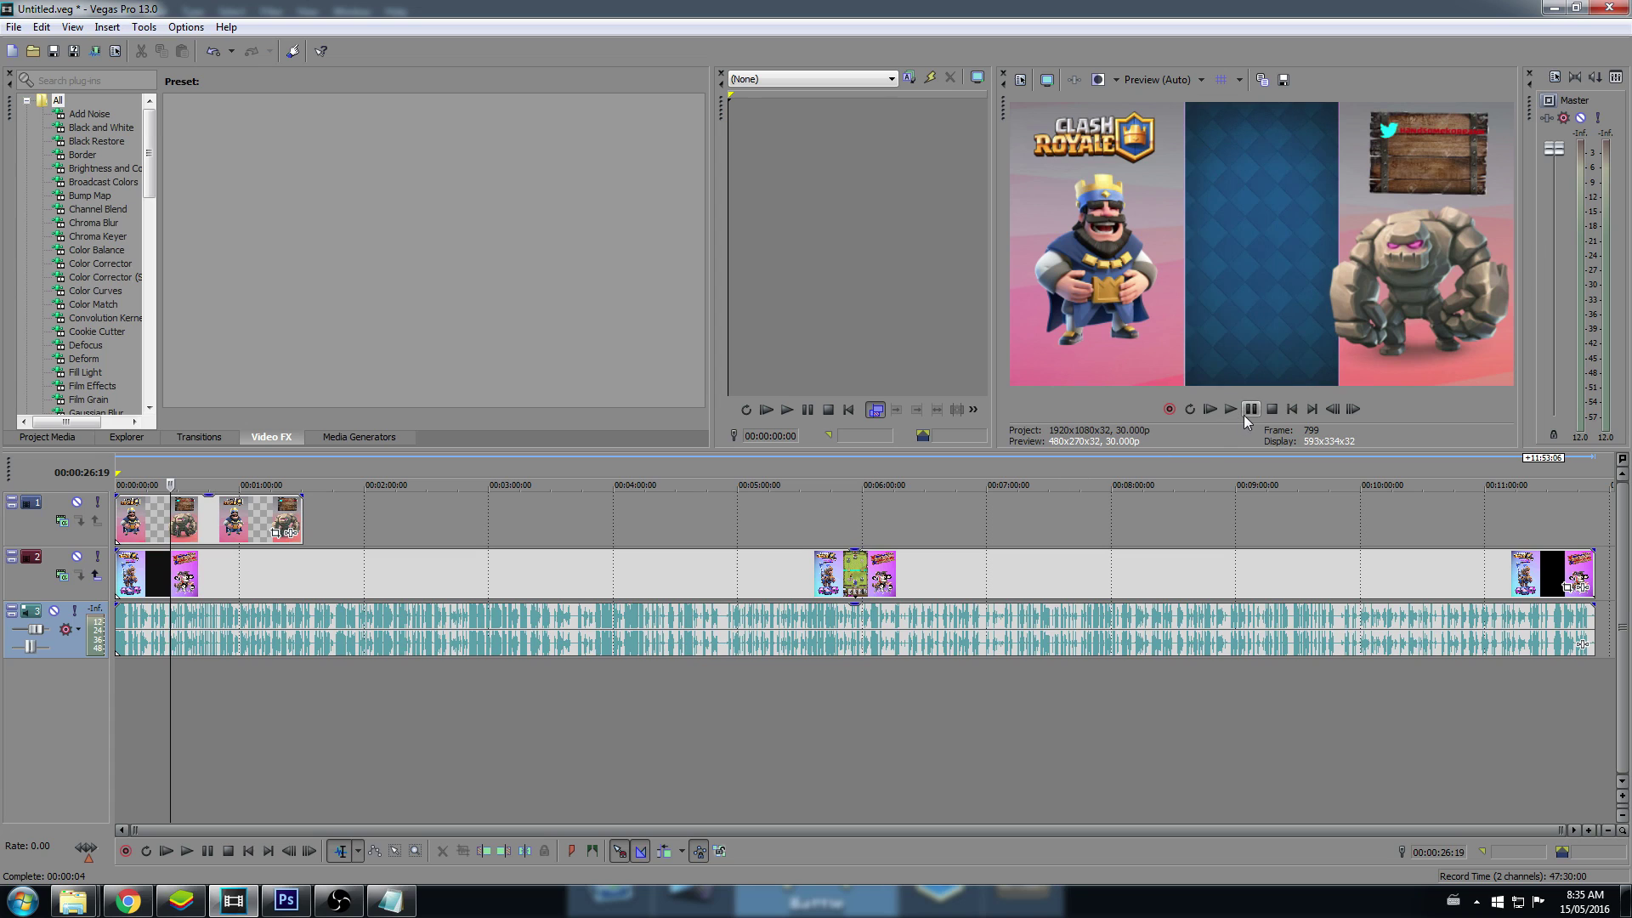
click(252, 676)
click(343, 684)
click(212, 688)
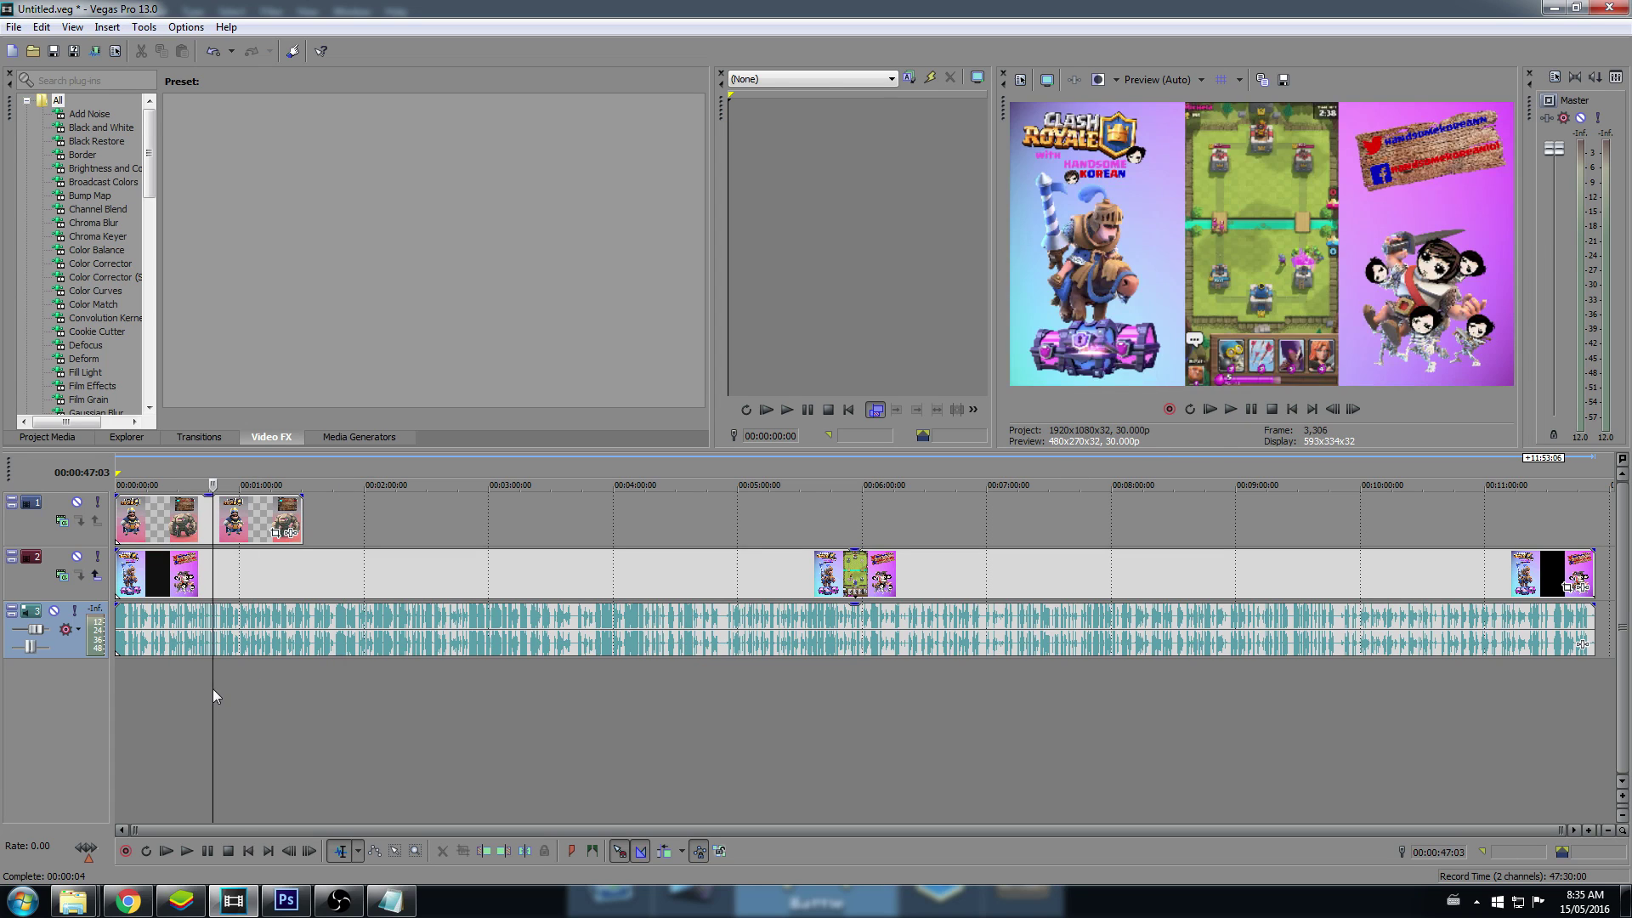
click(176, 682)
click(257, 677)
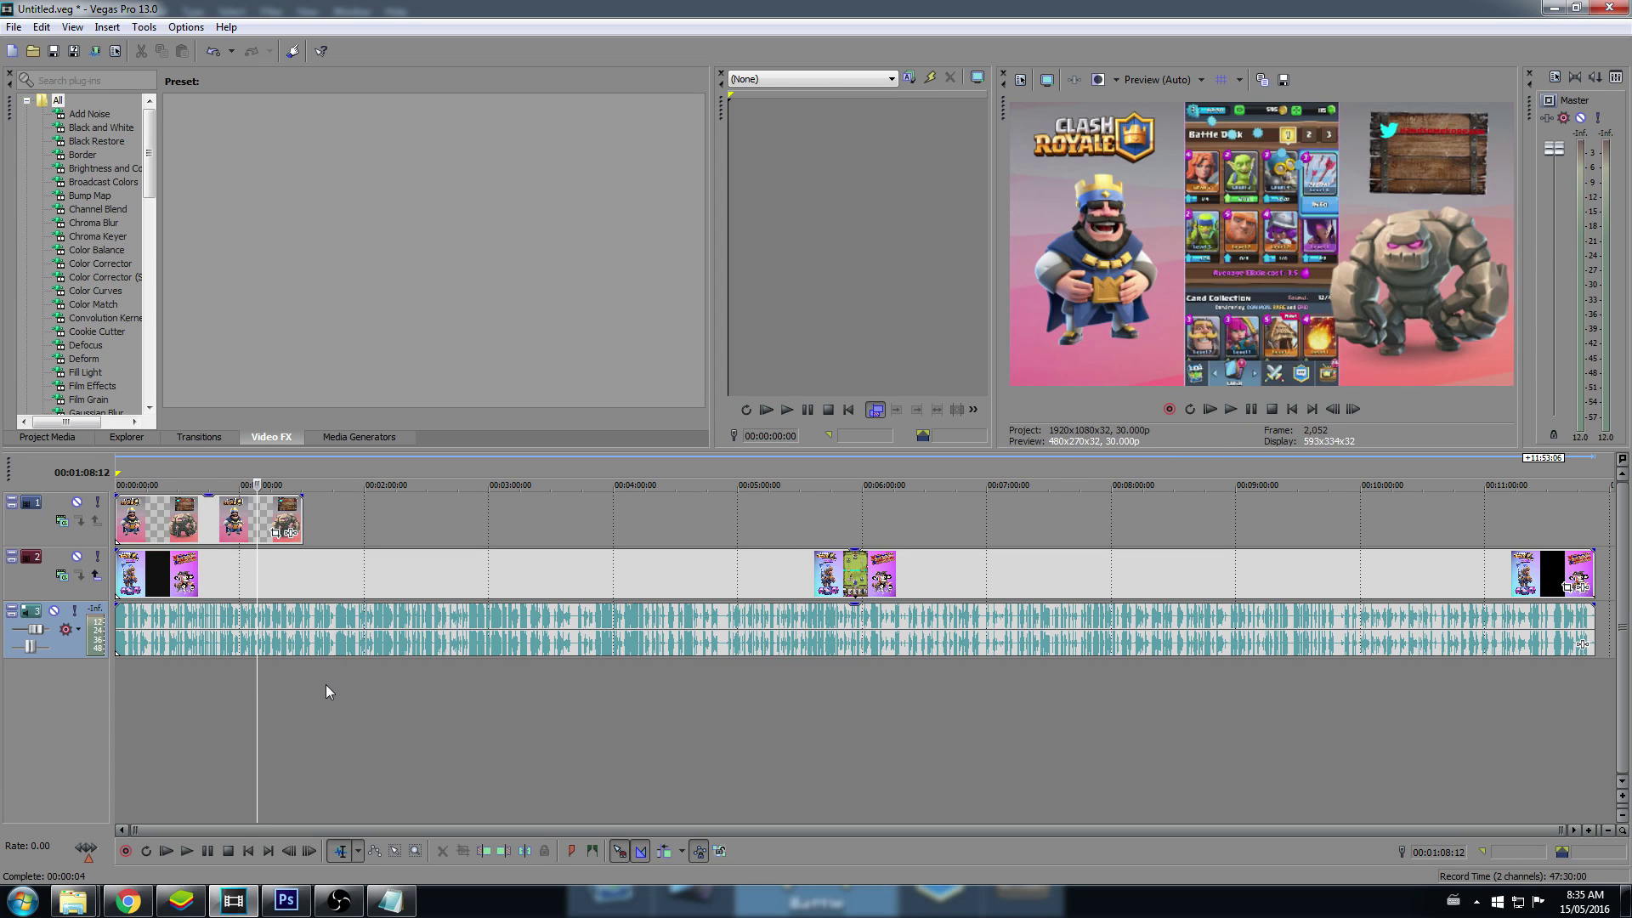
Step: Stretch the overlay event to about 4:00 and check frames around its end
drag(299, 522, 623, 522)
click(456, 697)
click(591, 701)
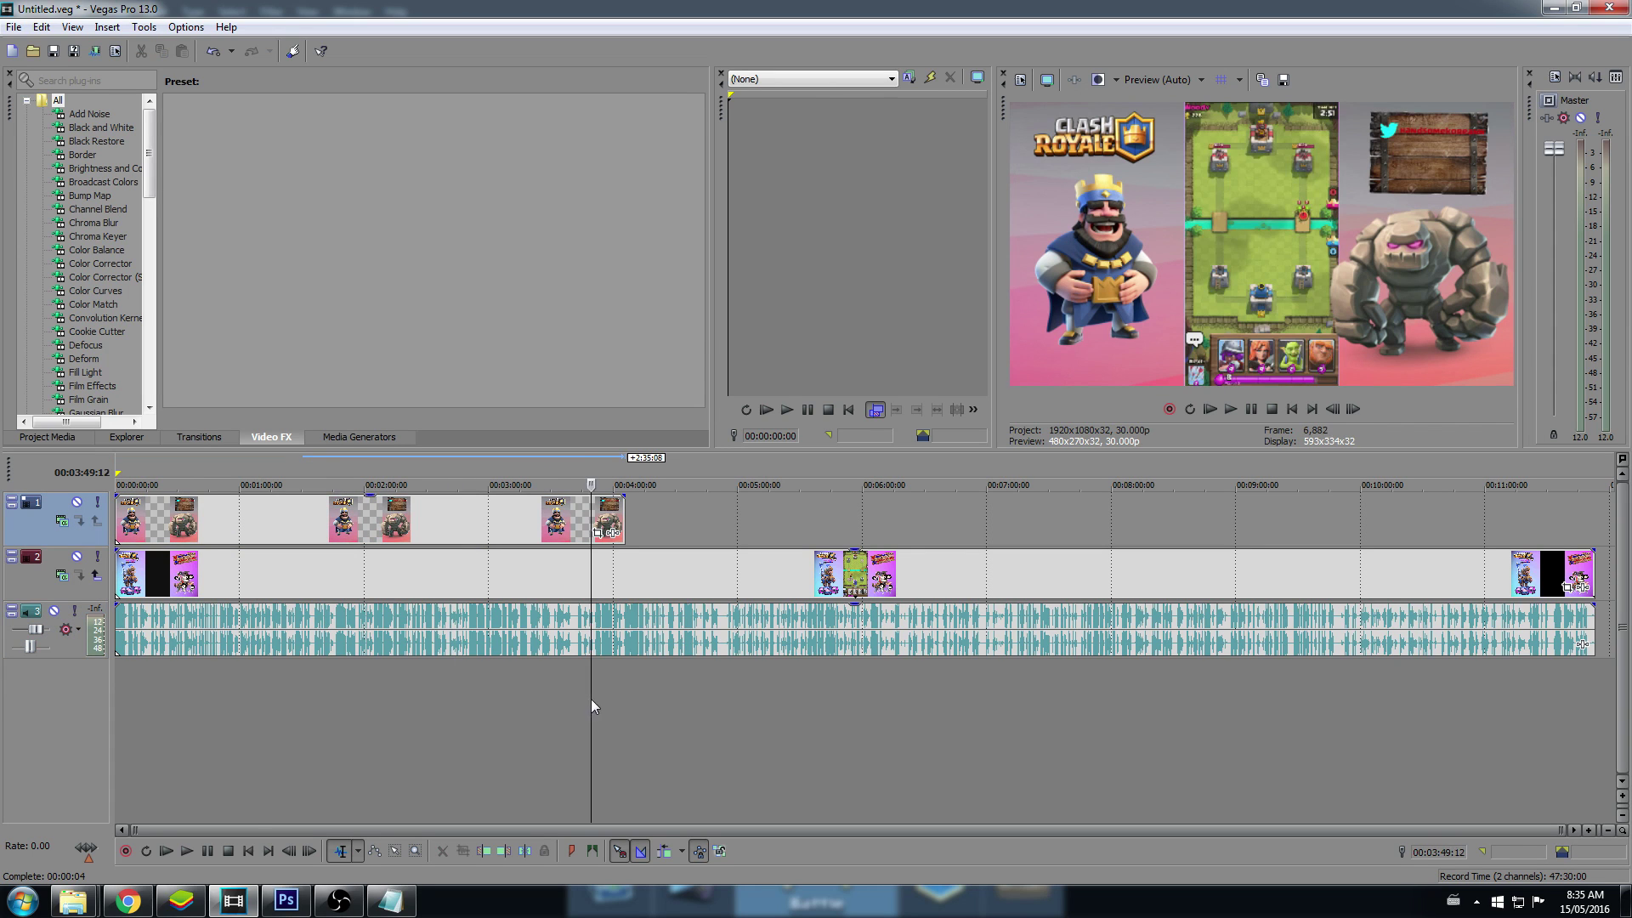
click(679, 710)
click(433, 728)
click(668, 748)
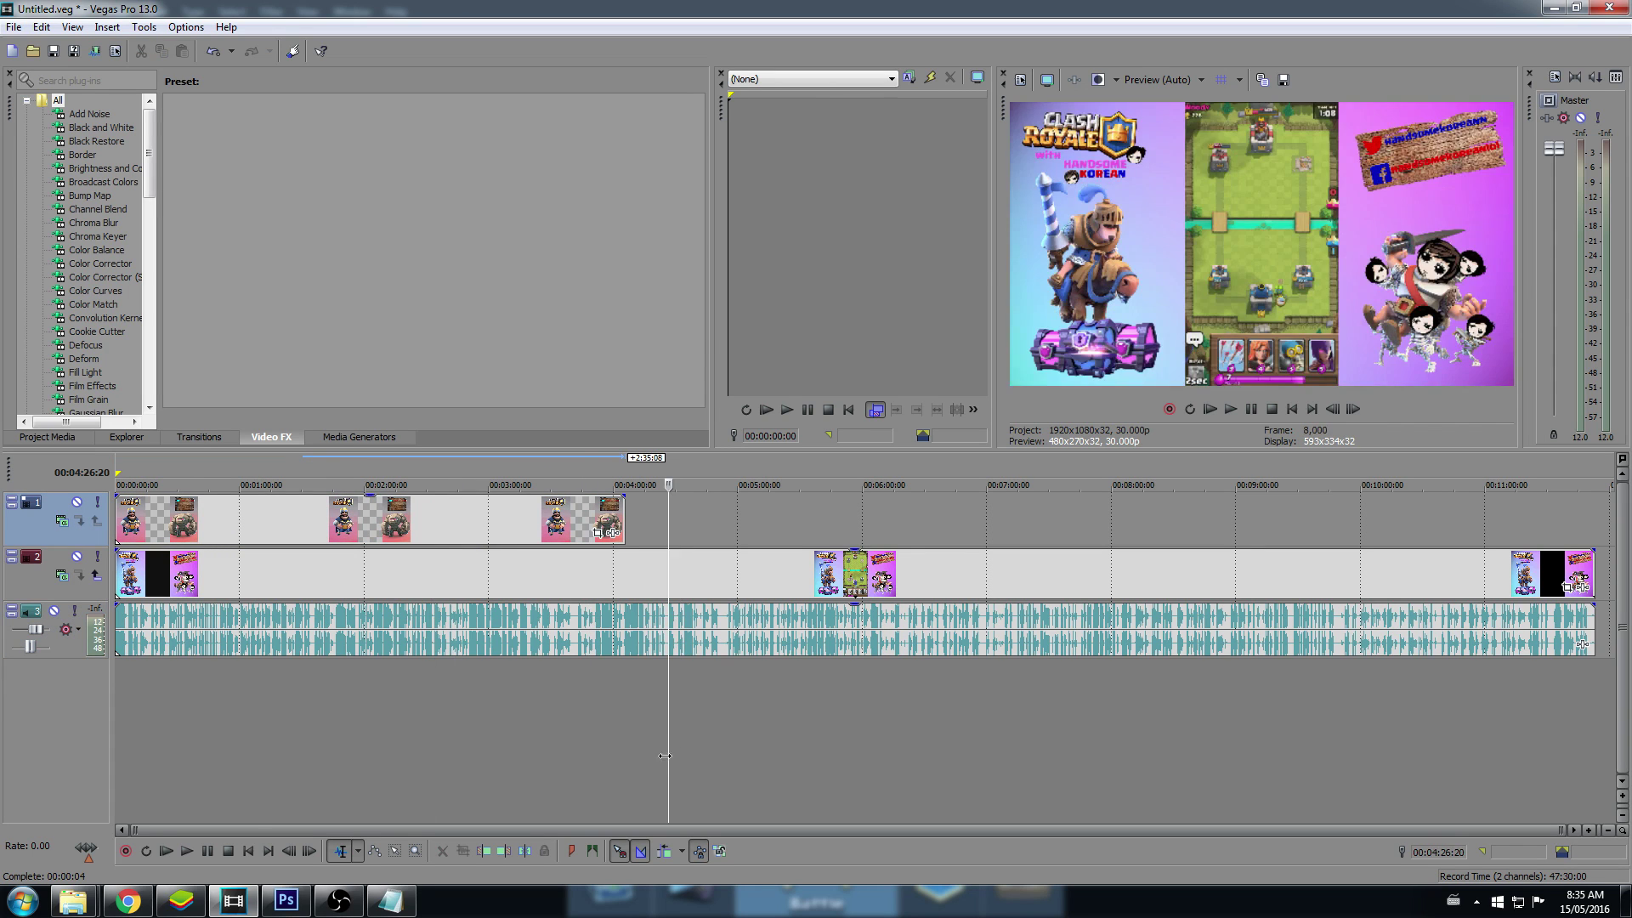